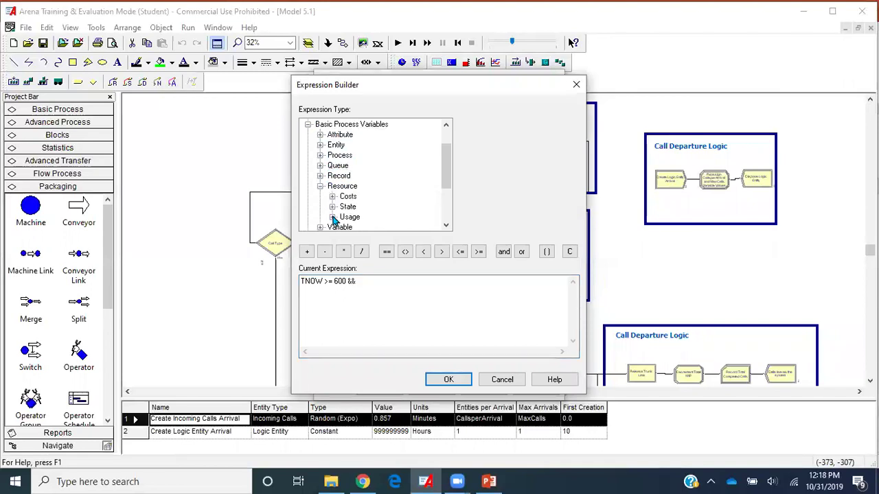
# - Complete the terminating condition with the Trunk Line resource's current number busy, making it TNOW >= 600 &&NR(Trunk Line)==0, and apply the run setup
pyautogui.click(333, 217)
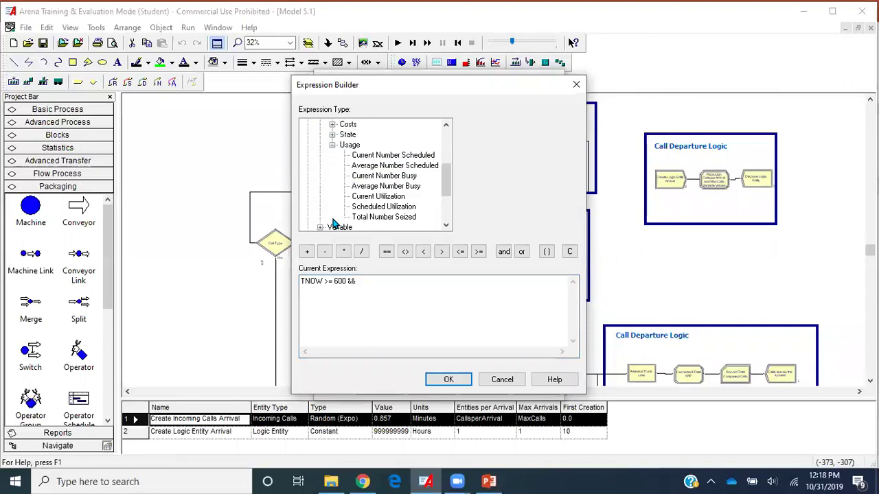
pyautogui.doubleClick(407, 183)
pyautogui.click(573, 124)
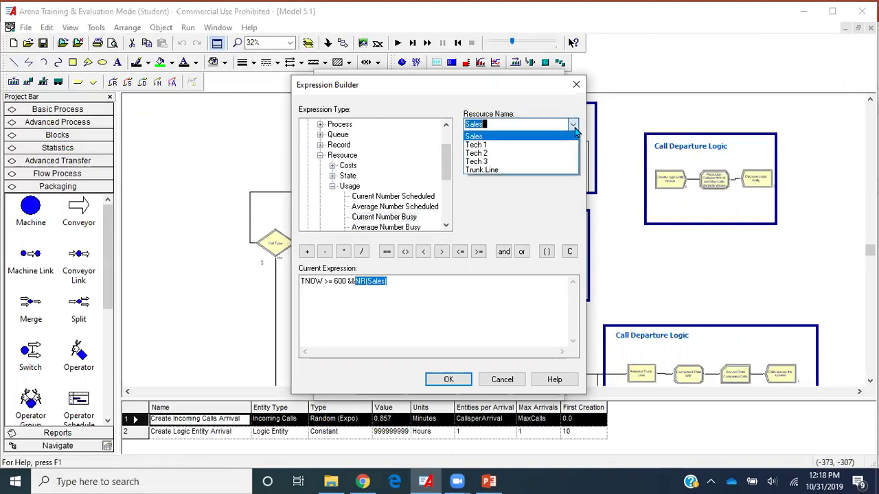
pyautogui.click(542, 169)
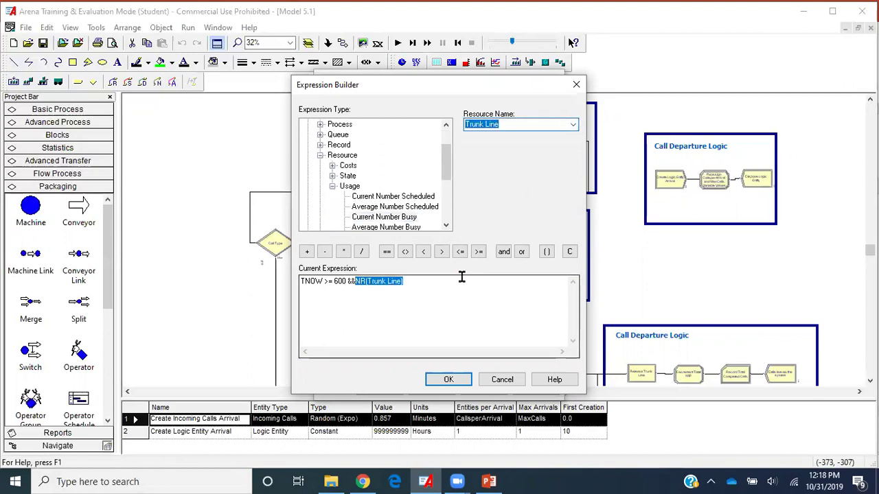
pyautogui.click(462, 277)
pyautogui.write('==0')
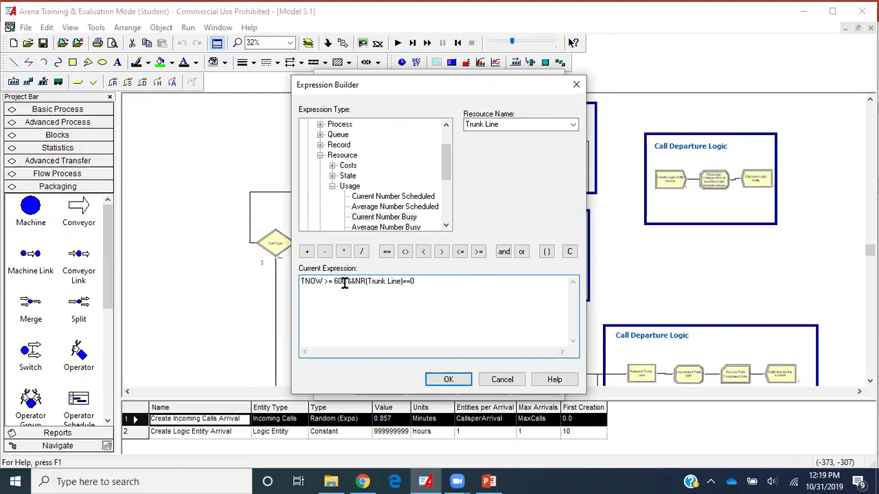
pyautogui.click(448, 380)
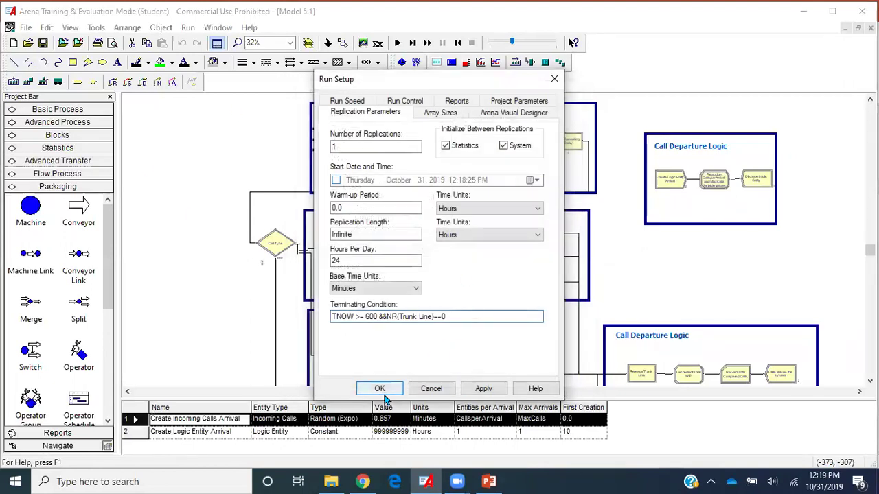
pyautogui.click(382, 390)
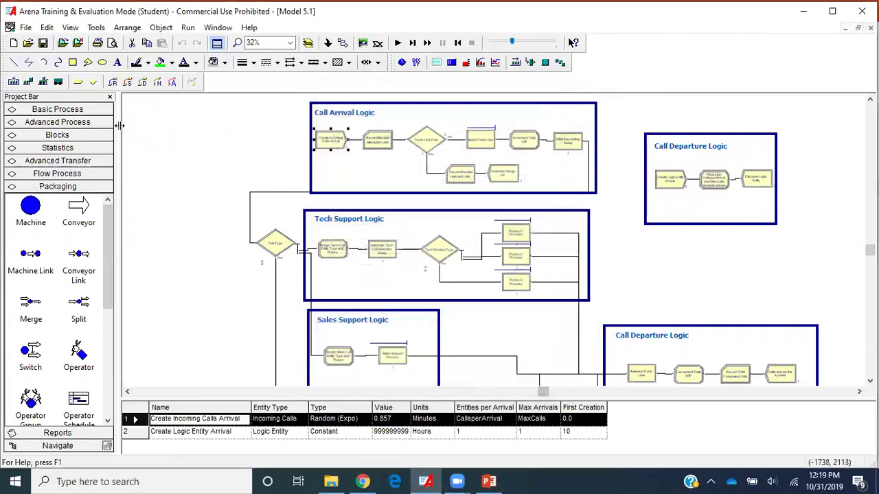
# - Save the model under the new file name "Model 5.2 _Final" in the Online Videos folder
pyautogui.click(26, 27)
pyautogui.click(41, 128)
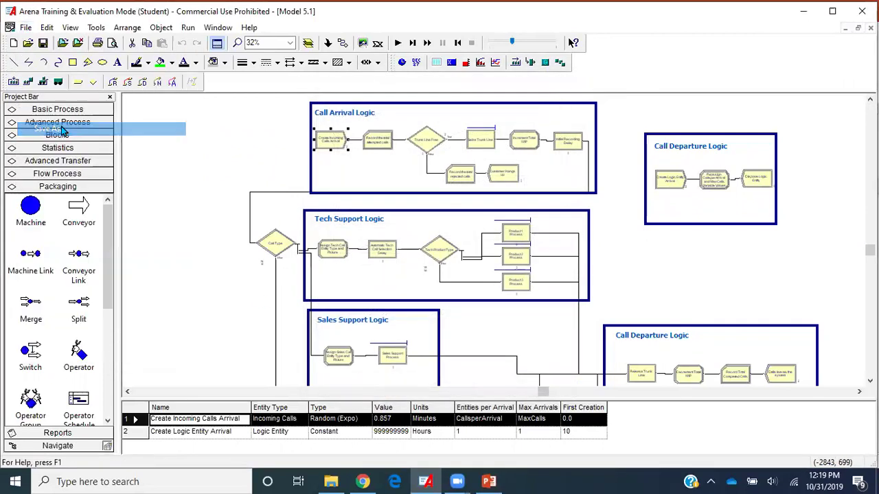
pyautogui.click(378, 315)
pyautogui.press('BackSpace')
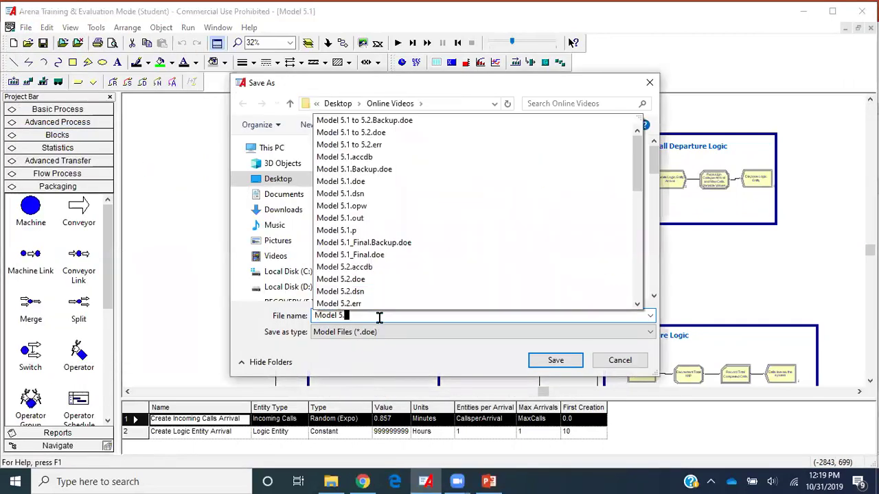
pyautogui.write('2 _')
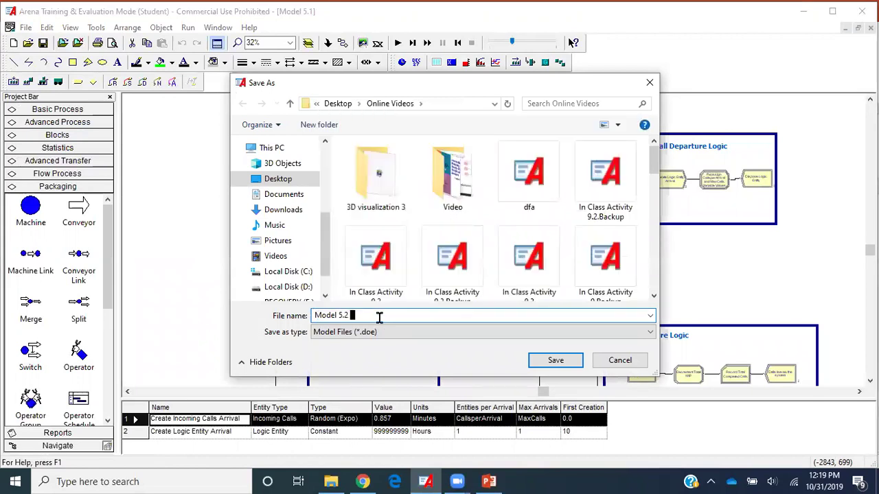
pyautogui.write('Final')
pyautogui.press('Return')
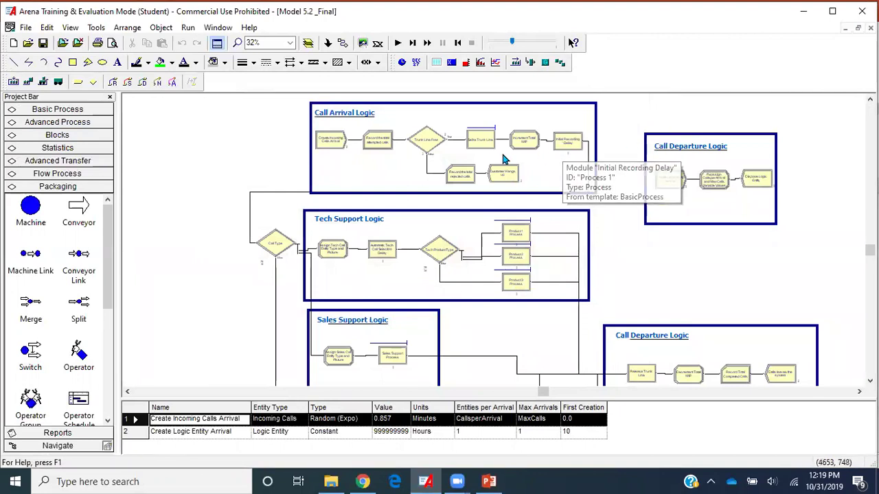
# - Delete the Increment Total WIP module from the Call Arrival Logic
pyautogui.scroll(3, 498, 150)
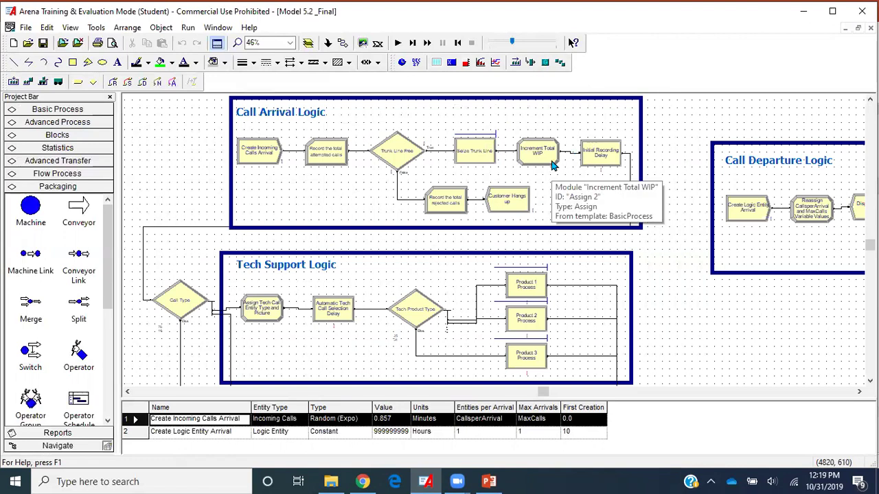
pyautogui.click(538, 151)
pyautogui.press('Delete')
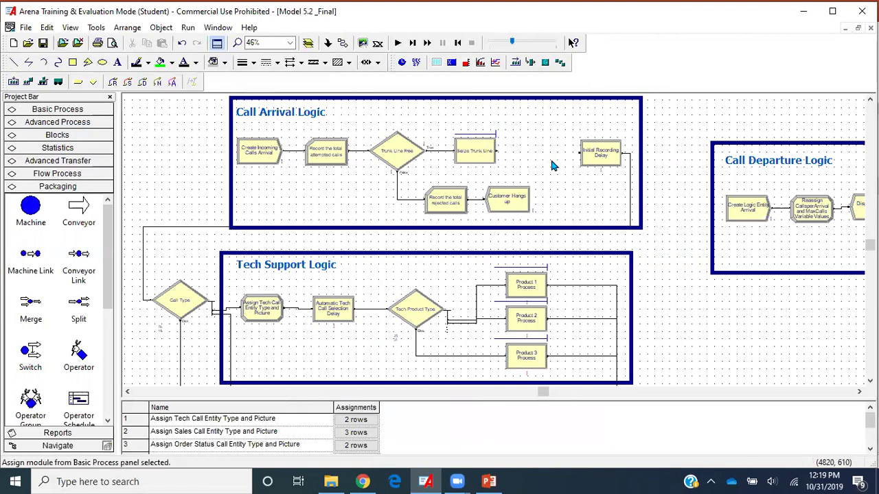
# - Connect Seize Trunk Line to Initial Recording Delay and move the delay module closer to it
pyautogui.click(342, 43)
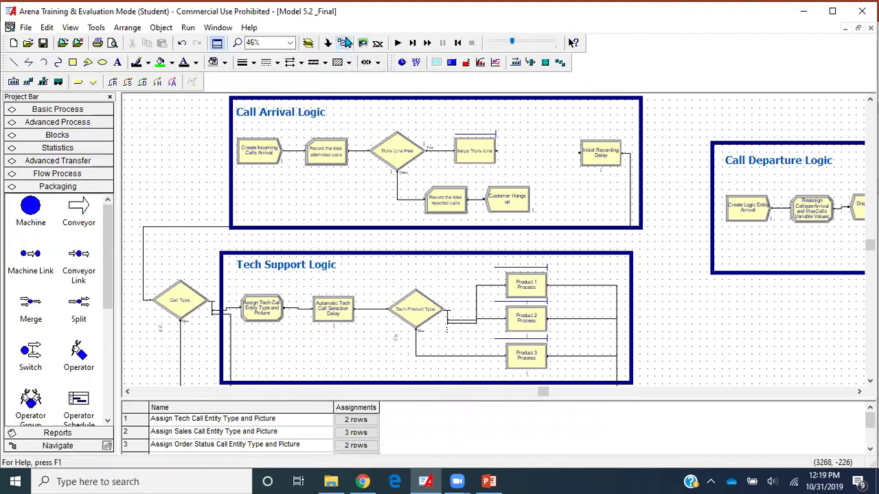
pyautogui.click(494, 150)
pyautogui.click(595, 152)
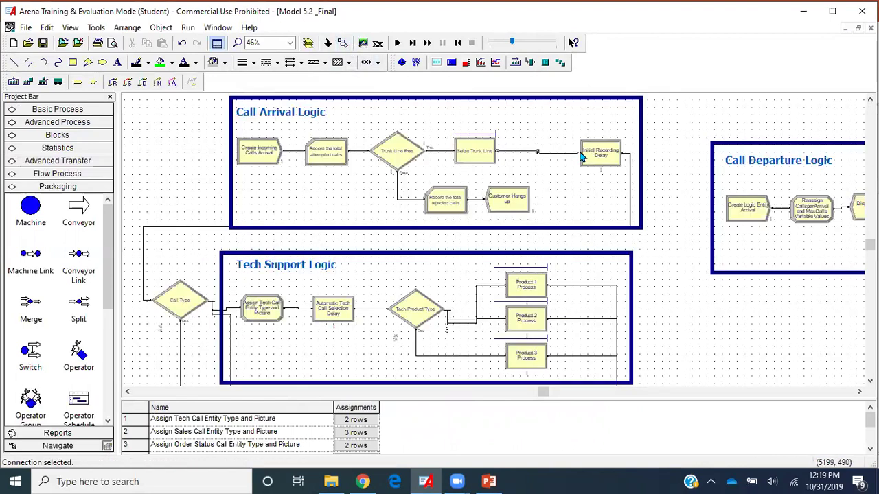
pyautogui.moveTo(600, 159); pyautogui.dragTo(563, 154)
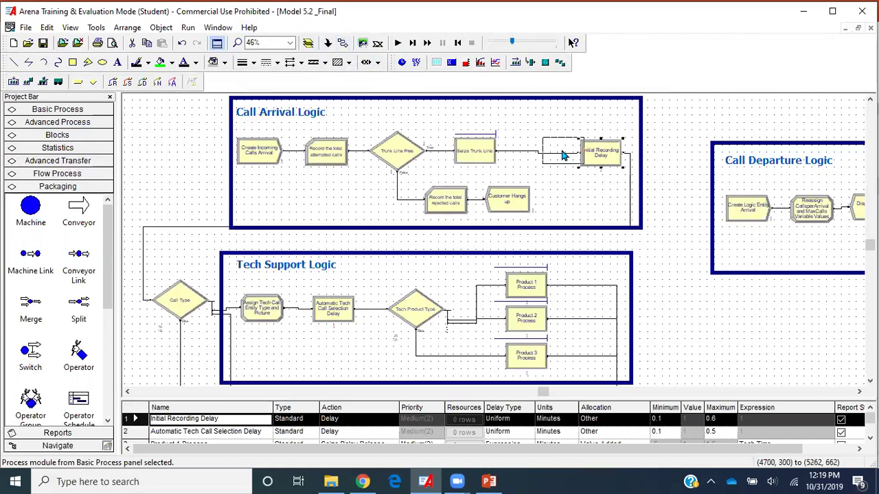
# - Try removing the Decrement Total WIP module from the Call Departure Logic, and undo the deletion
pyautogui.scroll(-3, 659, 246)
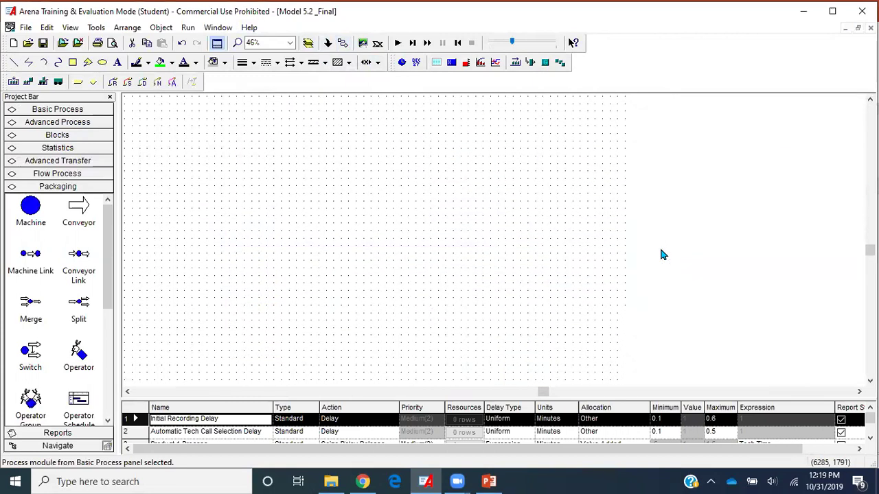
pyautogui.click(859, 391)
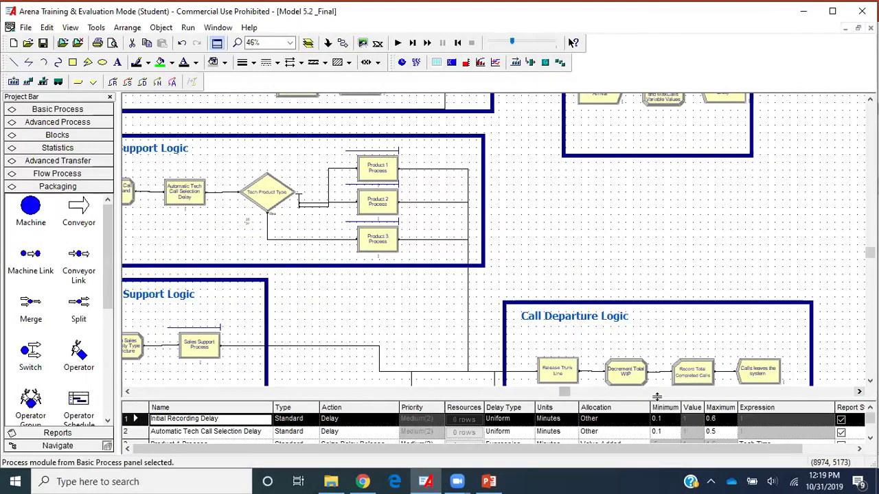
pyautogui.scroll(-2, 643, 380)
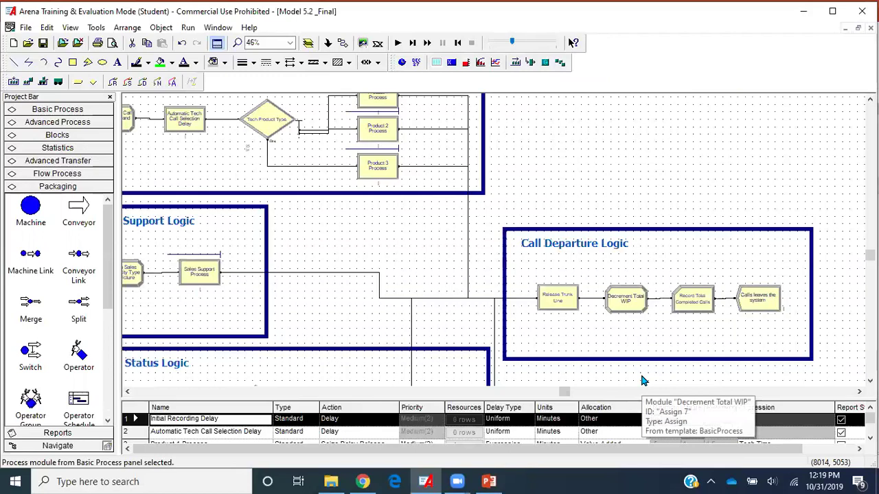
pyautogui.click(622, 295)
pyautogui.press('Delete')
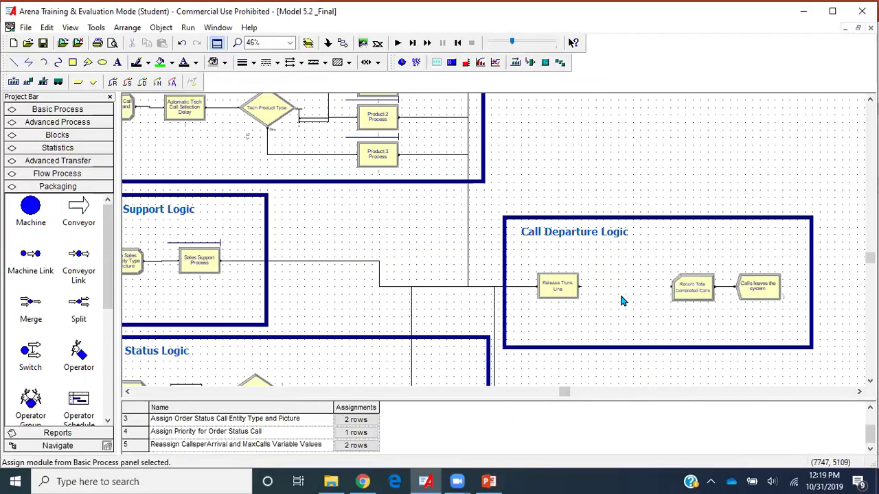
pyautogui.hotkey('ctrl', 'z')
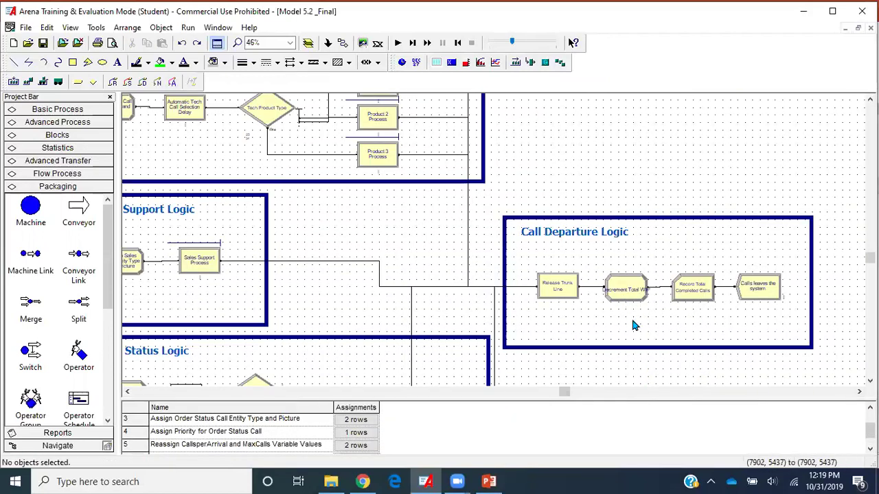
# - Review the Total WIP assignment in the Decrement Total WIP module and delete that module from the Call Departure Logic
pyautogui.doubleClick(626, 295)
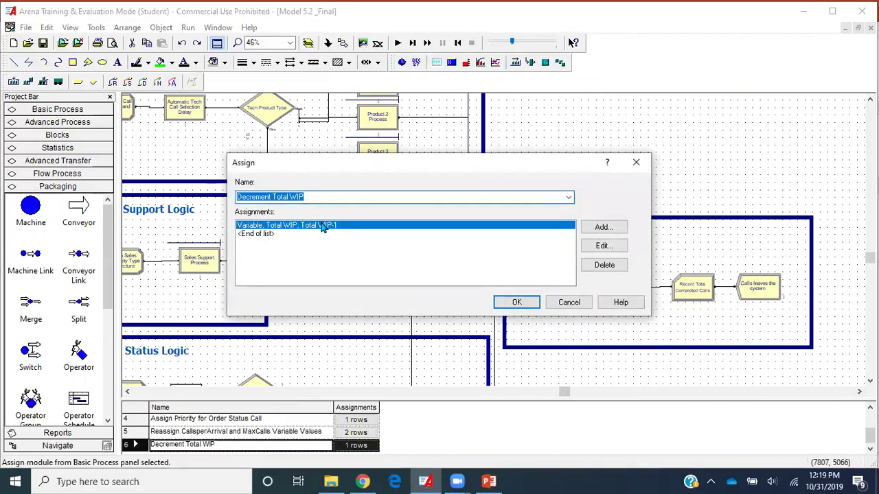
pyautogui.doubleClick(322, 227)
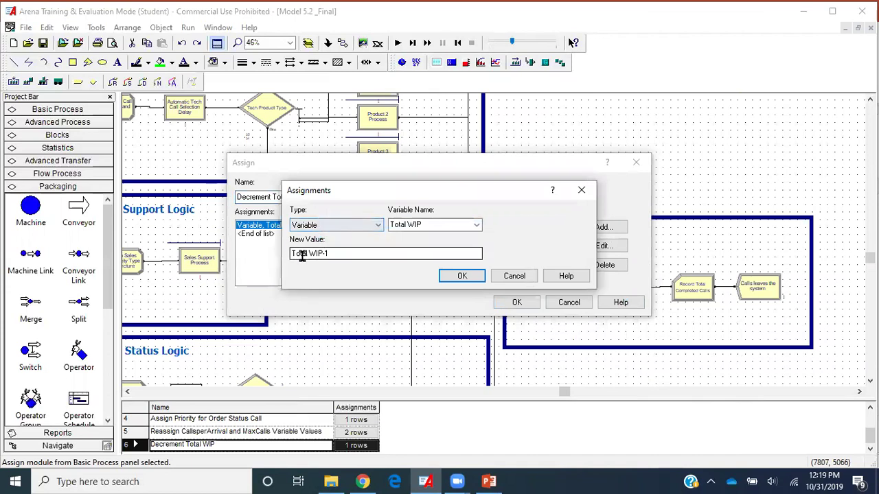
pyautogui.click(477, 277)
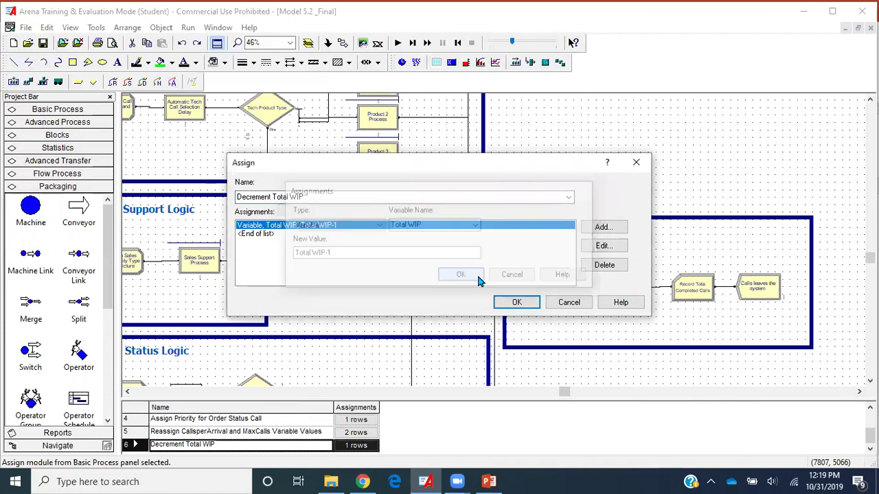
pyautogui.click(515, 303)
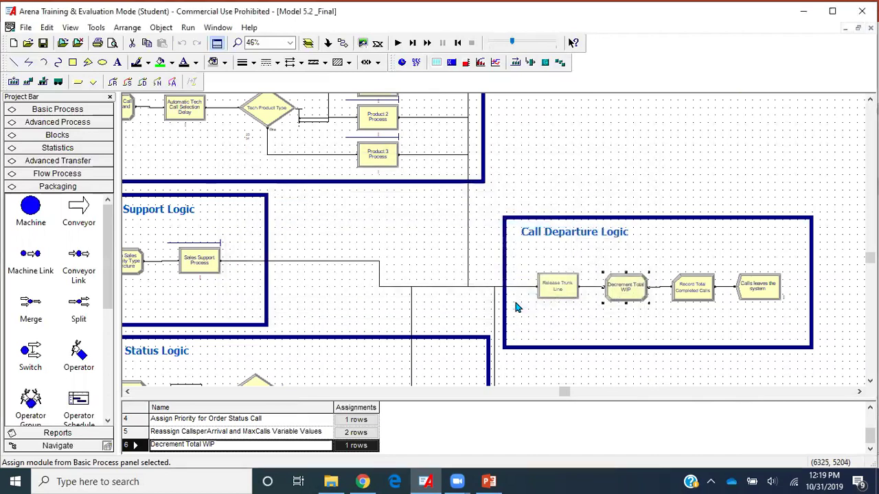
pyautogui.press('Delete')
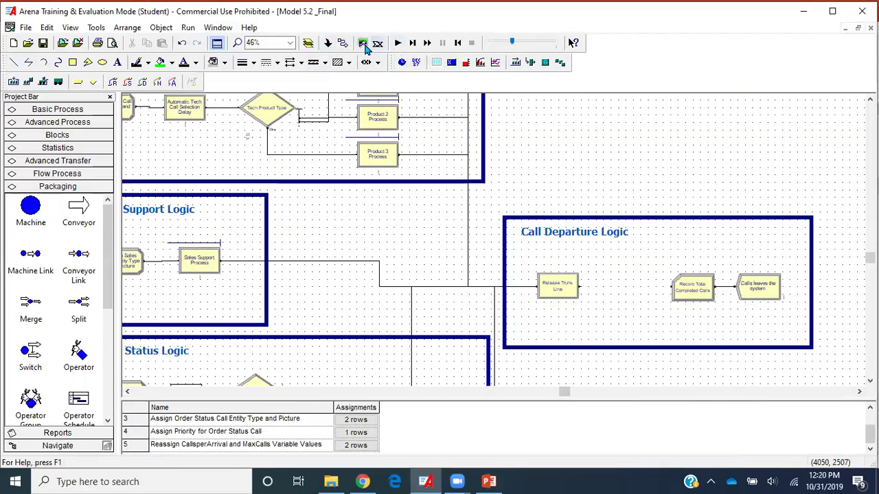
# - Connect Release Trunk Line directly to Record Total Completed Calls in the Call Departure Logic
pyautogui.click(343, 42)
pyautogui.click(579, 286)
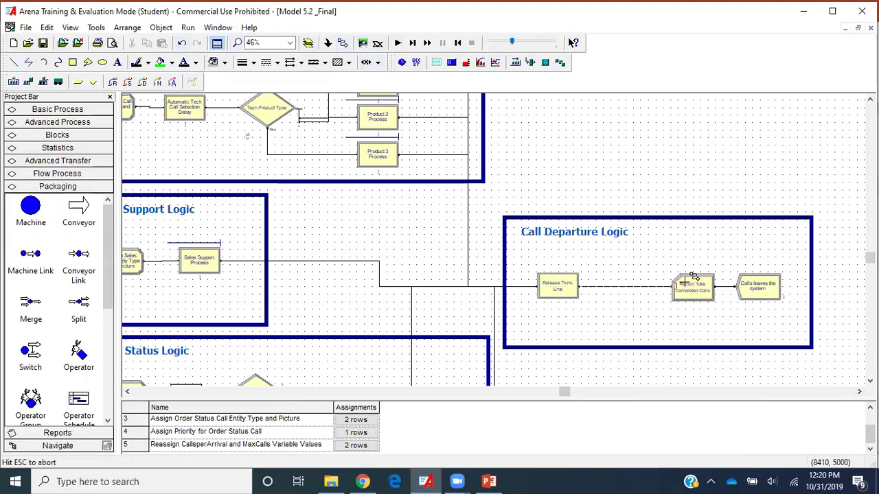
pyautogui.click(672, 287)
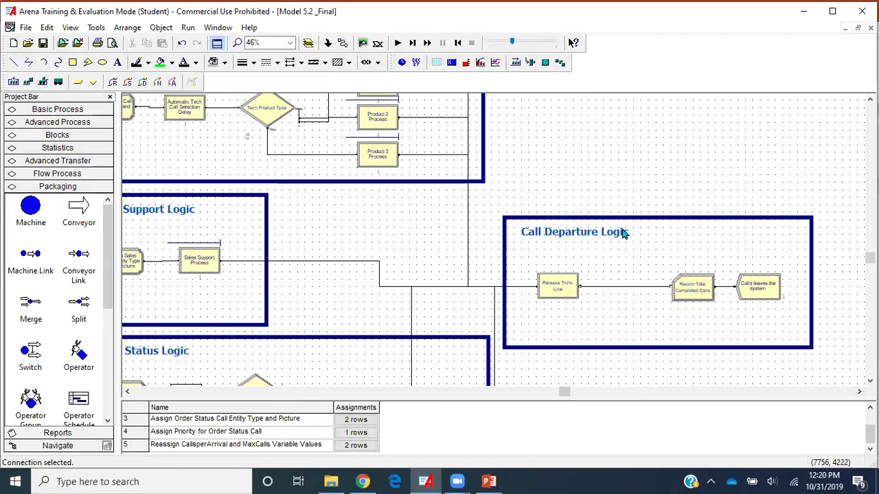
# - Delete the entire Call Departure Logic block that holds the logic entity's Create, Reassign CallsperArrival and MaxCalls, and Dispose modules
pyautogui.scroll(3, 623, 235)
pyautogui.press('-')
pyautogui.press('-')
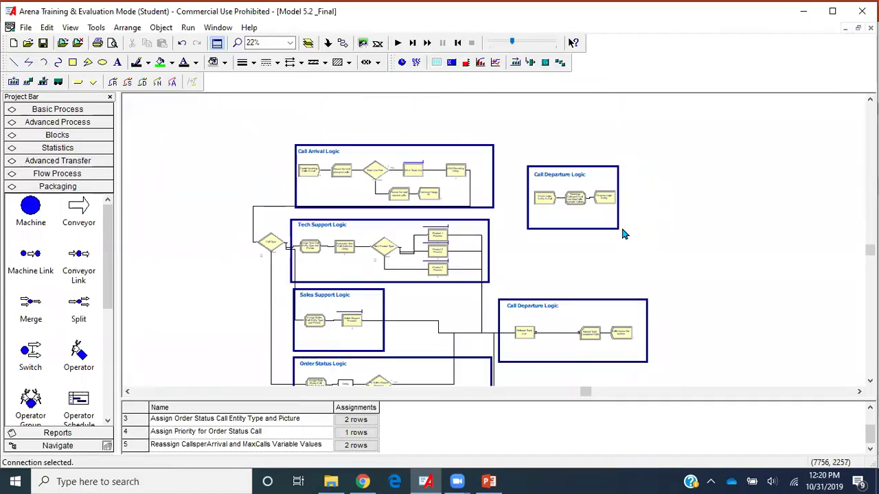
pyautogui.moveTo(513, 150); pyautogui.dragTo(641, 242)
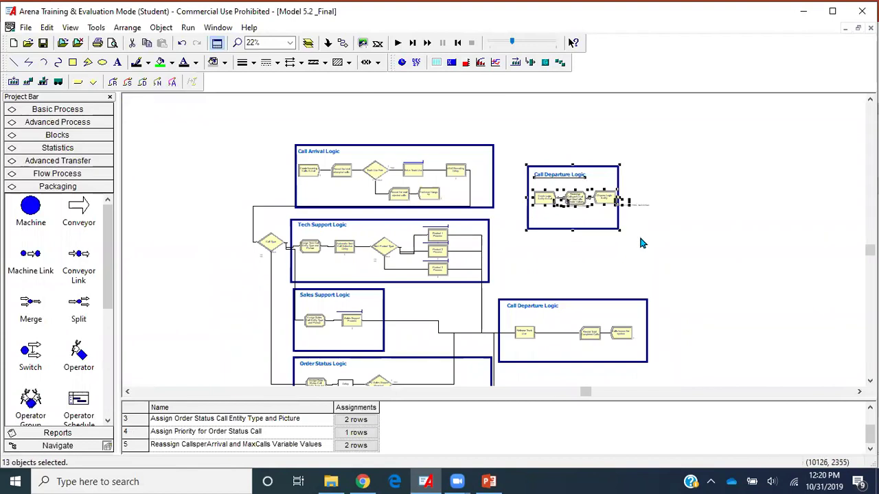
pyautogui.press('Delete')
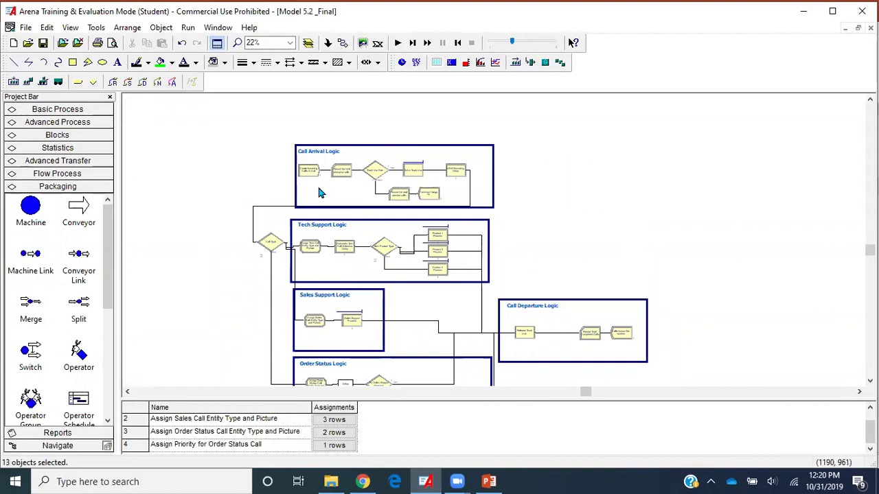
# - Set the Create Incoming Calls Arrival module's entities per arrival to 1 and its max arrivals to infinite
pyautogui.press('+')
pyautogui.doubleClick(232, 146)
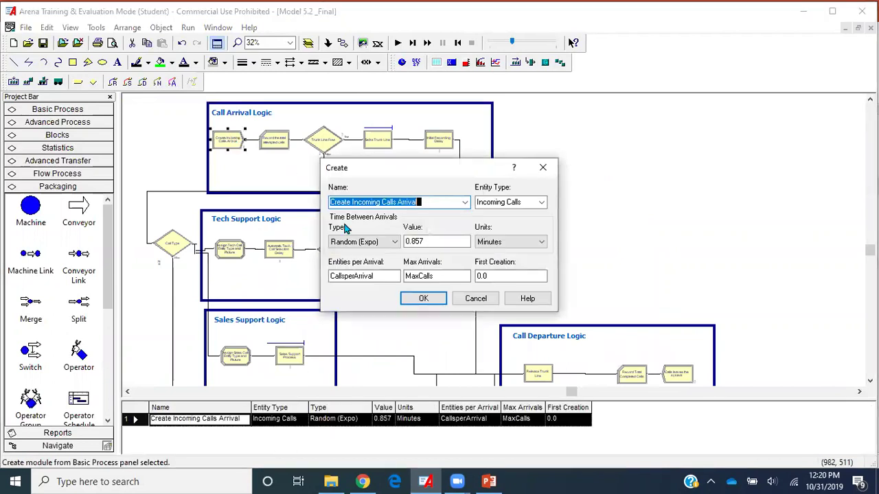
pyautogui.moveTo(330, 276); pyautogui.dragTo(383, 271)
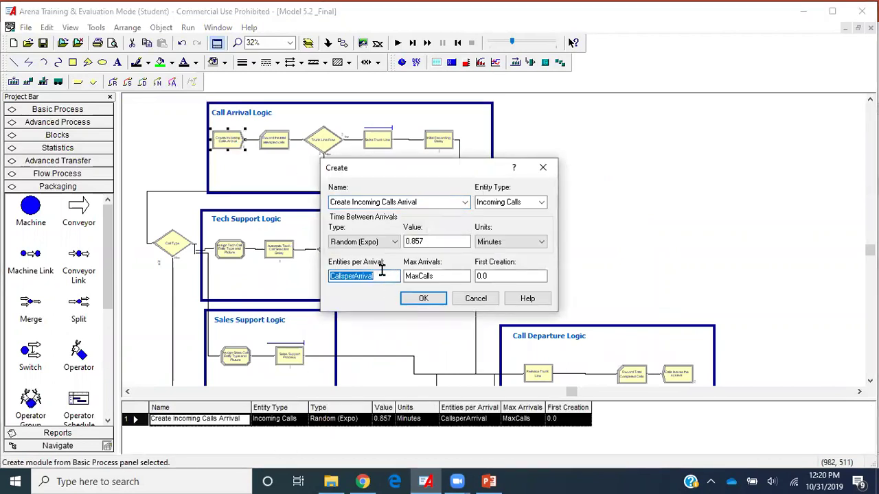
pyautogui.write('1')
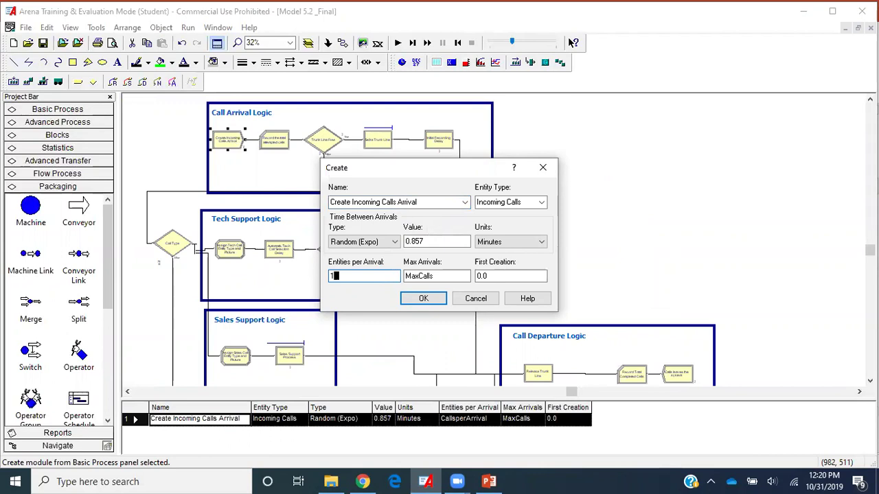
pyautogui.moveTo(404, 276); pyautogui.dragTo(450, 275)
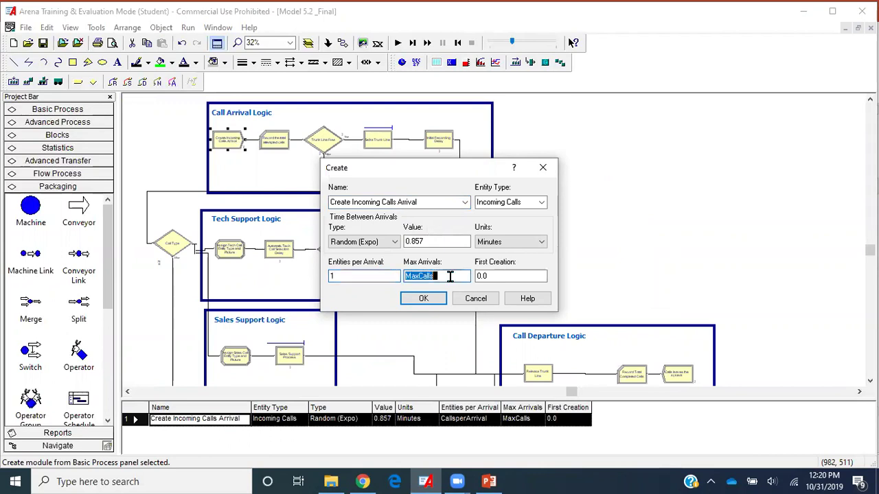
pyautogui.write('infinite')
pyautogui.click(423, 299)
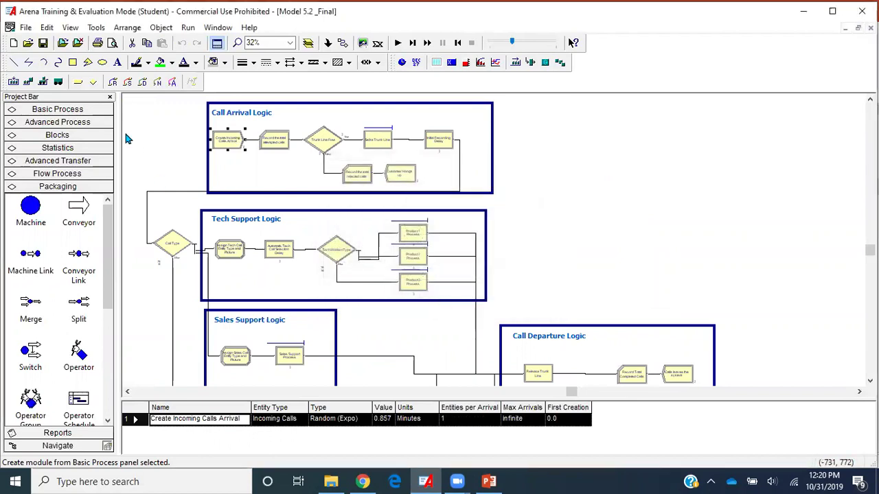
# - Delete the CallsperArrival, MaxCalls and Total WIP variables from the Variable data module and save the model
pyautogui.click(94, 110)
pyautogui.scroll(-5, 38, 290)
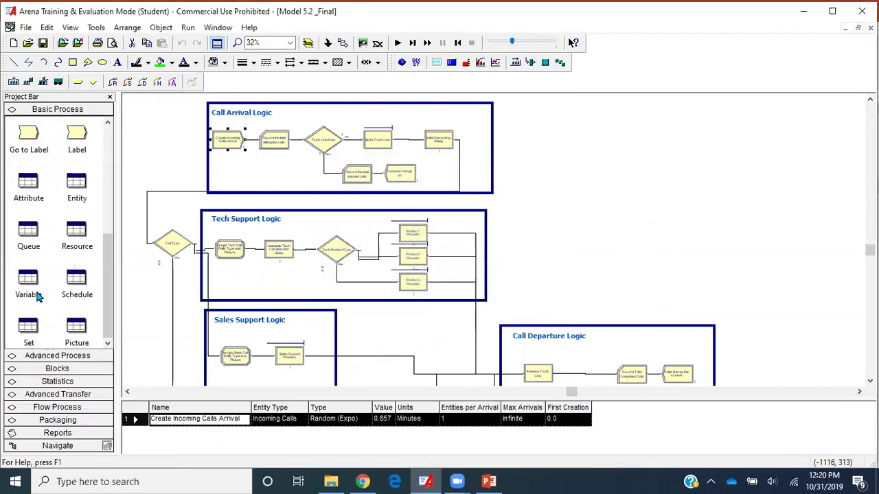
pyautogui.click(29, 278)
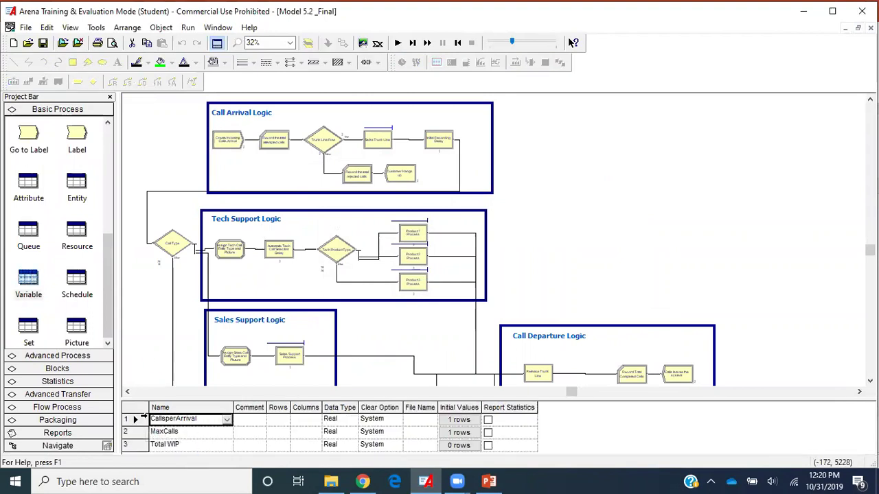
pyautogui.click(137, 420)
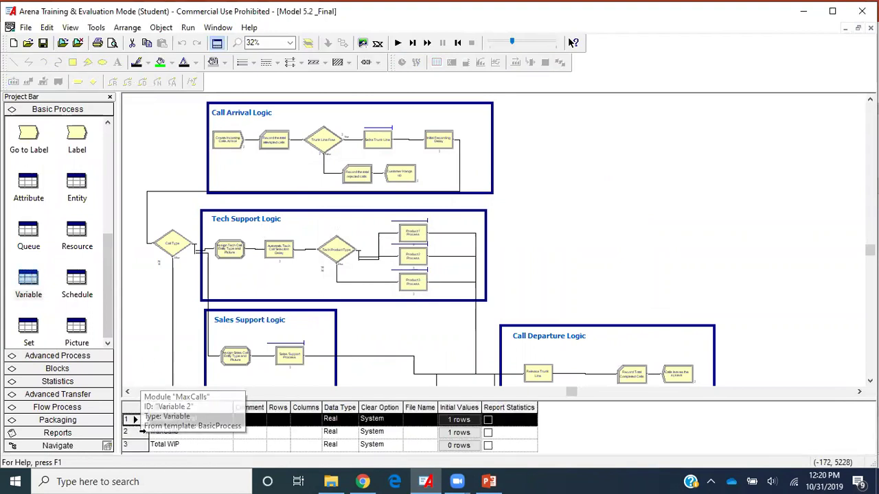
pyautogui.keyDown('shift'); pyautogui.click(141, 432); pyautogui.keyUp('shift')
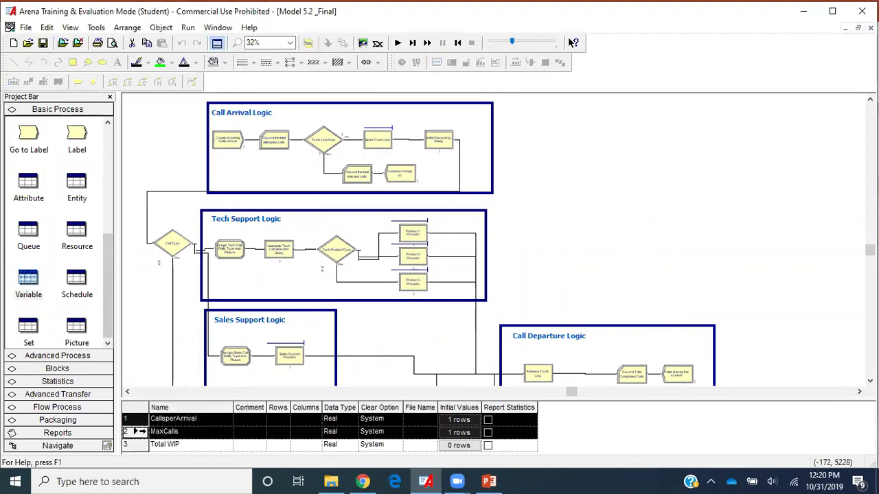
pyautogui.keyDown('shift'); pyautogui.click(140, 445); pyautogui.keyUp('shift')
pyautogui.rightClick(141, 445)
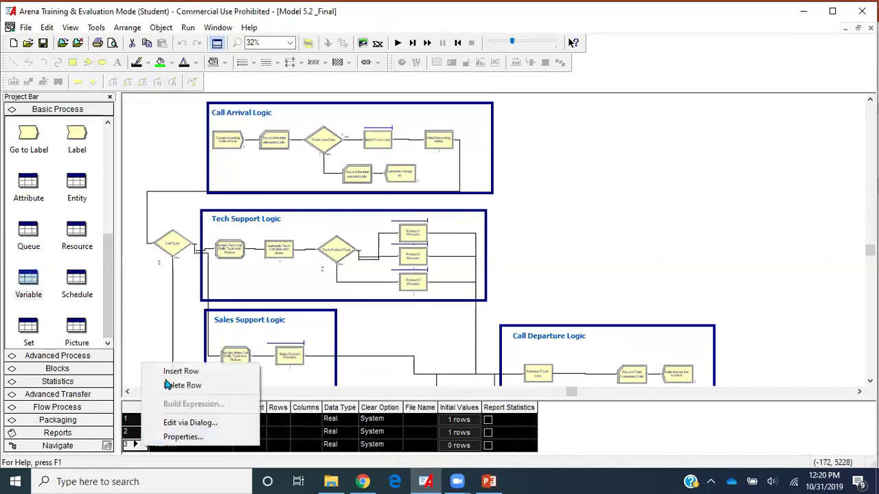
pyautogui.click(173, 385)
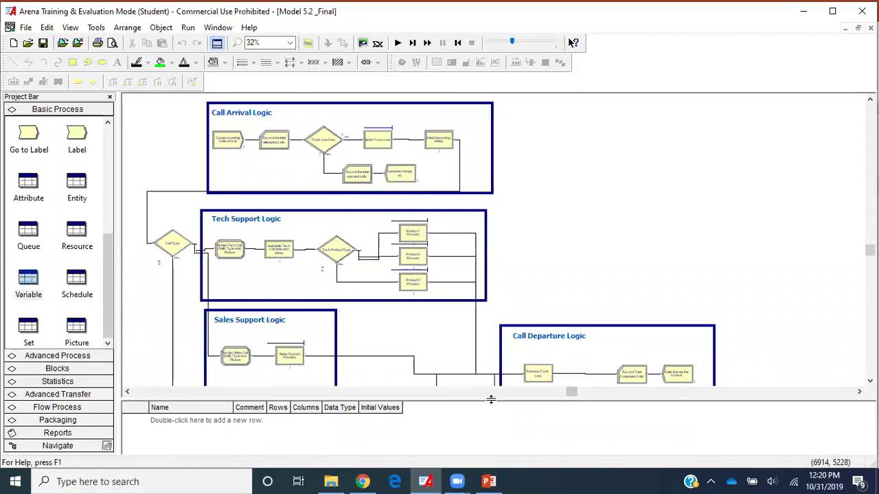
pyautogui.click(43, 43)
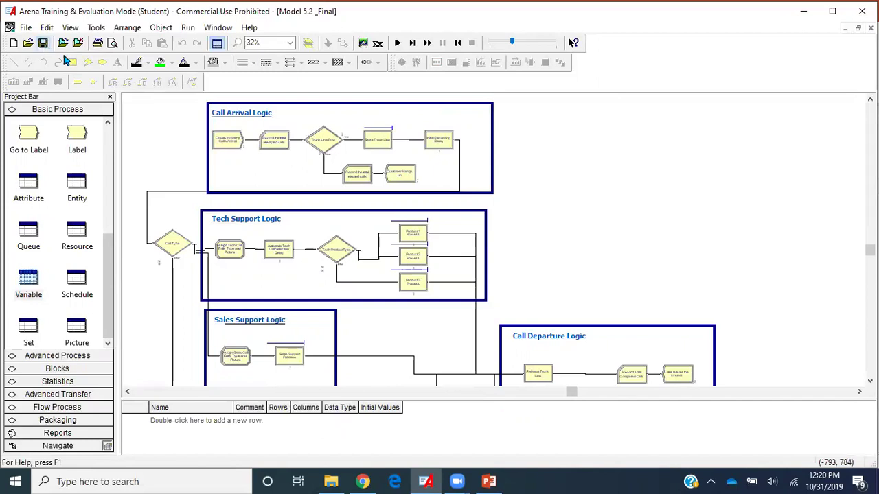
# - Delete the Tech 1, Tech 2 and Tech 3 resources and add a new row to the Resource data module
pyautogui.click(78, 232)
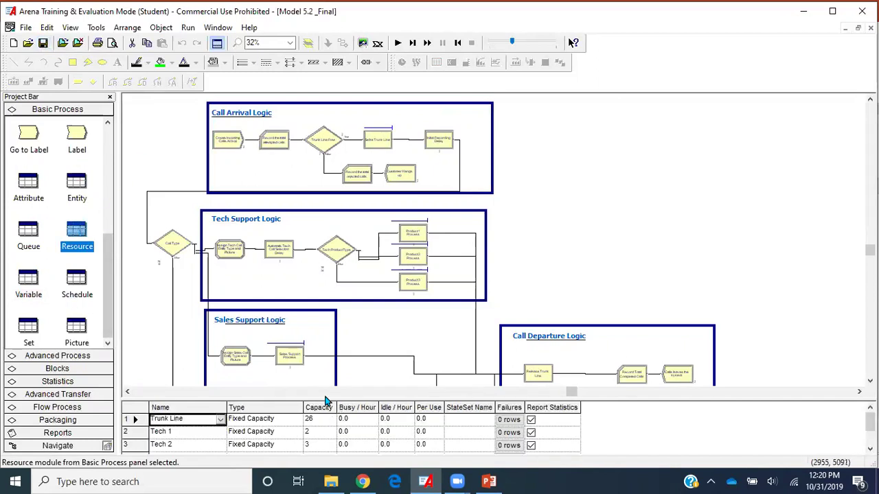
pyautogui.moveTo(325, 398); pyautogui.dragTo(361, 182)
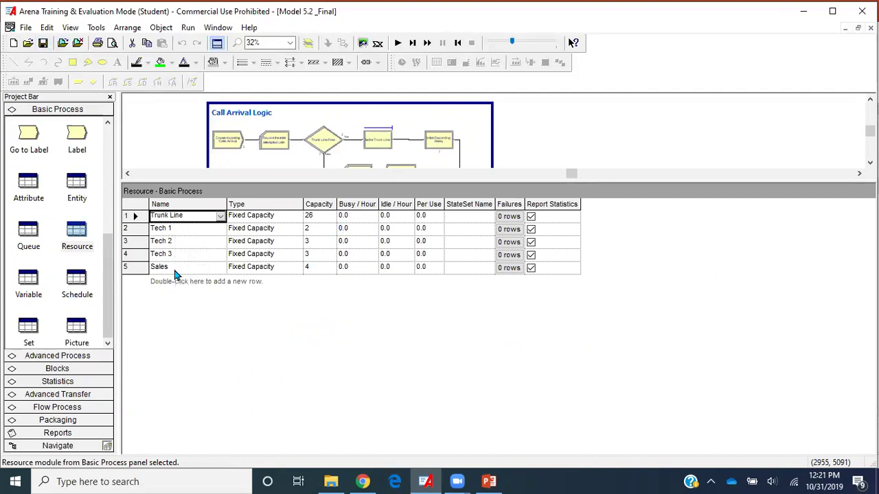
pyautogui.moveTo(139, 231); pyautogui.dragTo(142, 257)
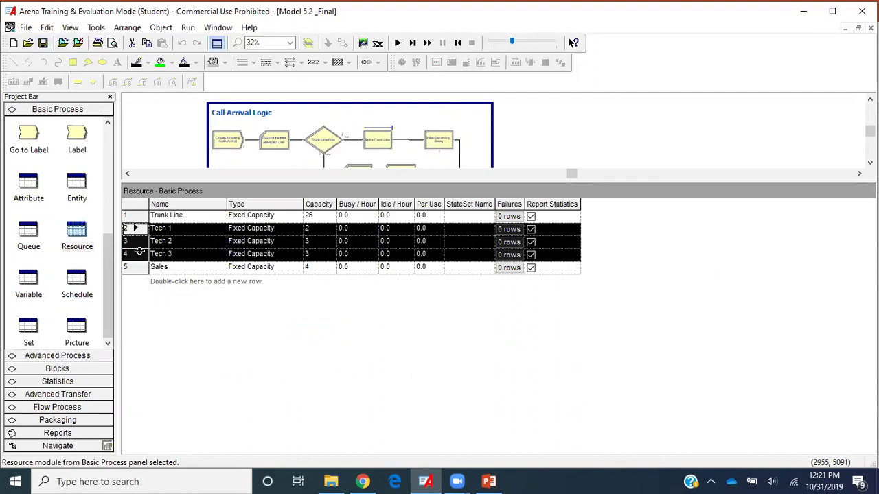
pyautogui.rightClick(141, 253)
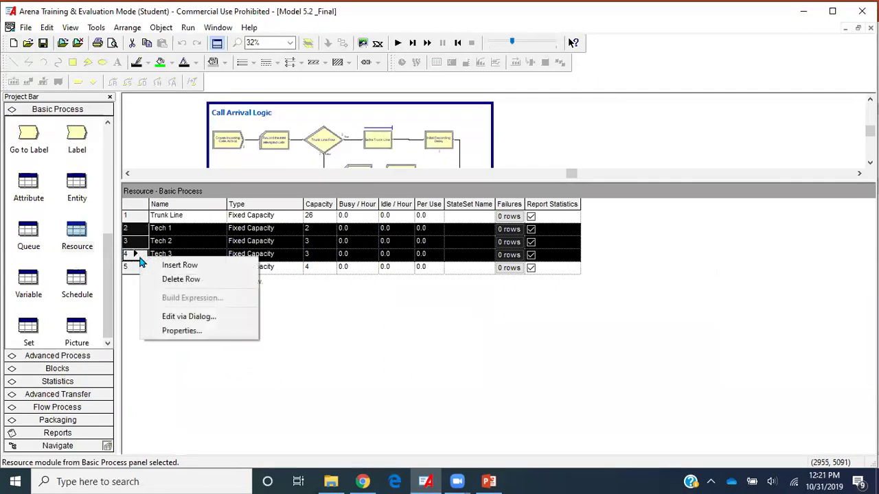
pyautogui.click(180, 279)
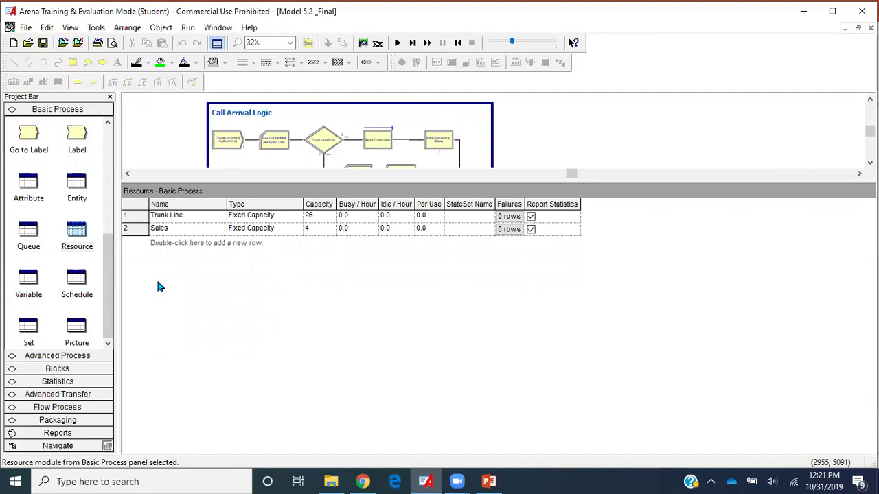
pyautogui.doubleClick(188, 244)
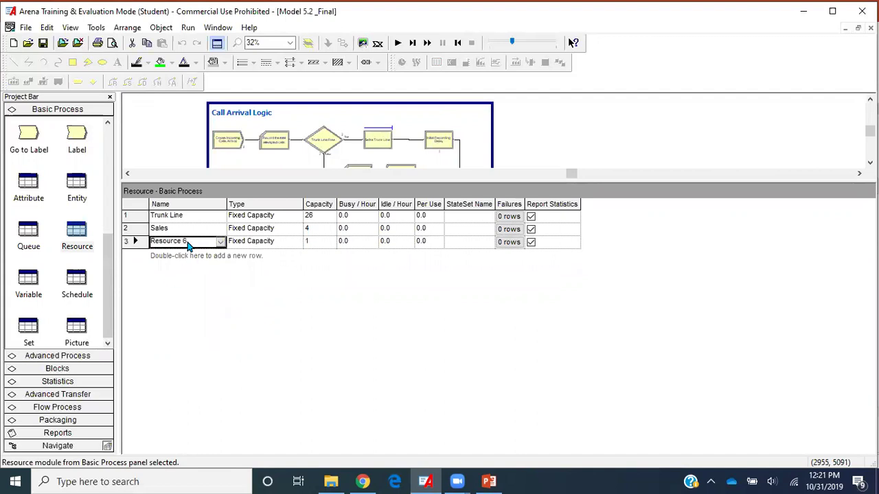
pyautogui.click(192, 240)
# - Switch to the PowerPoint slides and examine the tech-support staff table of product lines and time periods on slide 2
pyautogui.click(496, 480)
pyautogui.press('Up')
pyautogui.press('Up')
pyautogui.press('Up')
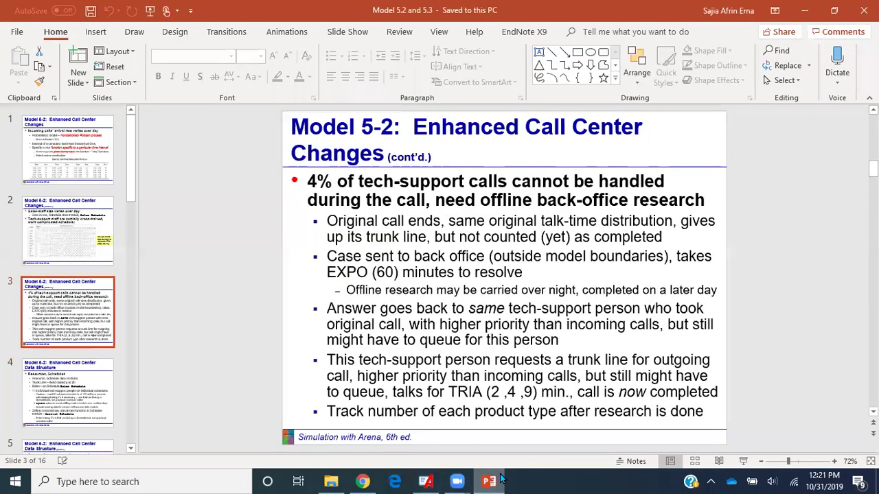
pyautogui.press('Down')
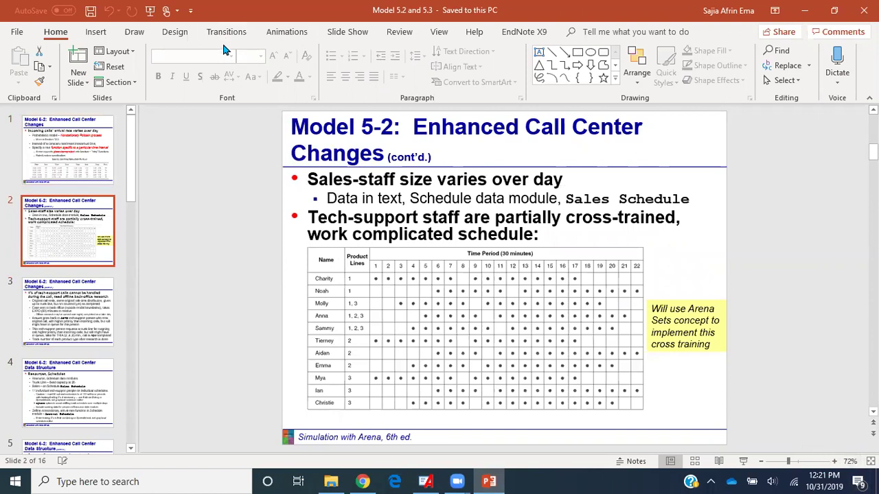
pyautogui.click(834, 461)
pyautogui.click(834, 461)
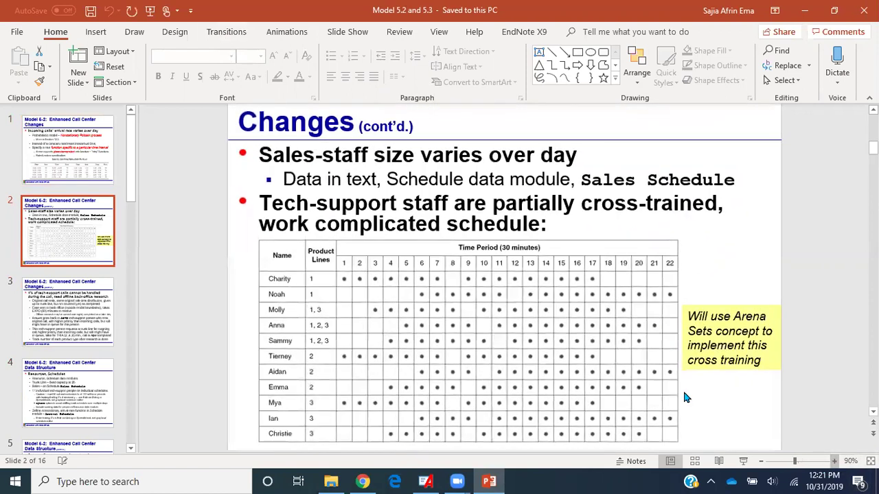
pyautogui.press('Down')
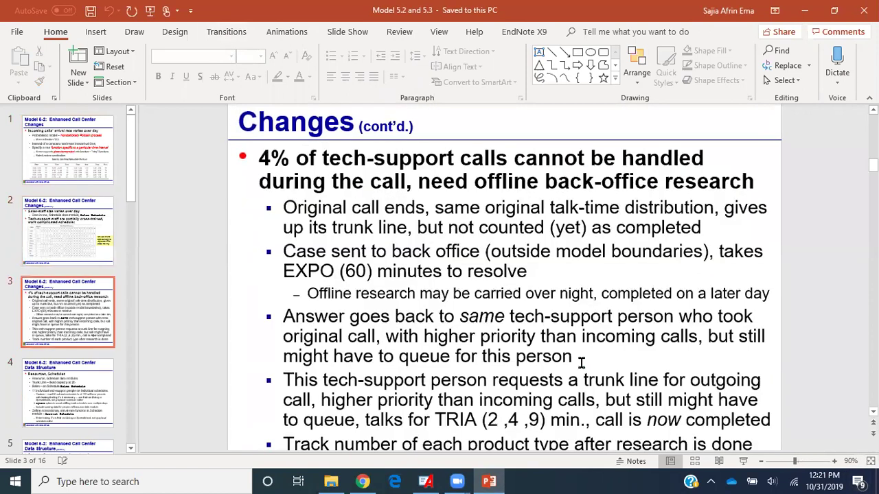
pyautogui.press('Up')
pyautogui.click(580, 364)
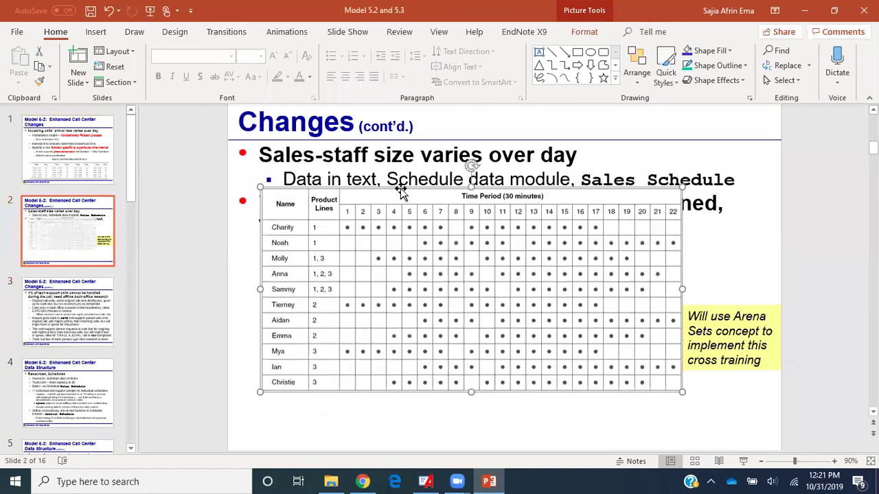
pyautogui.click(714, 402)
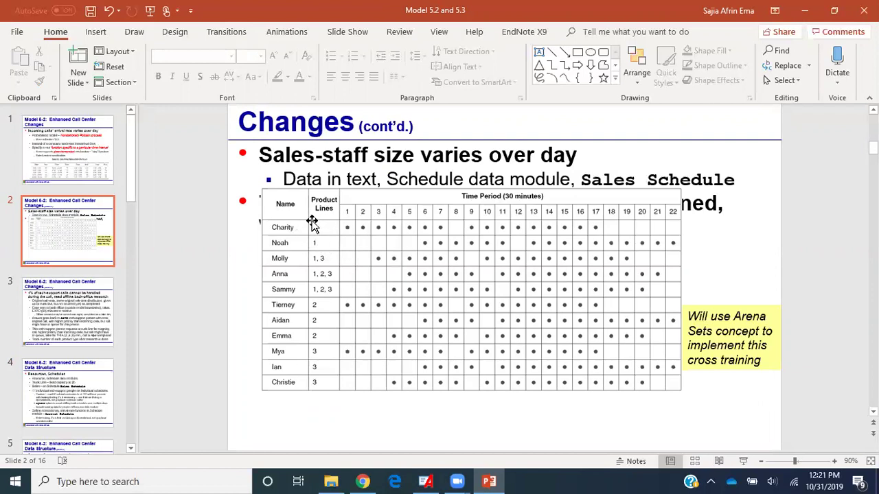
# - Switch back to Arena and examine the resource settings of the Product 1, Product 2 and Product 3 Process modules in the Tech Support Logic
pyautogui.click(425, 482)
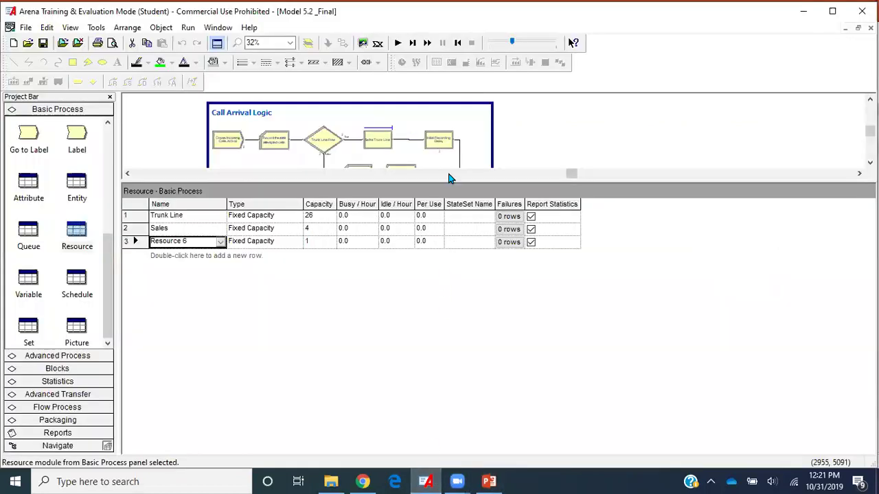
pyautogui.moveTo(449, 178); pyautogui.dragTo(476, 369)
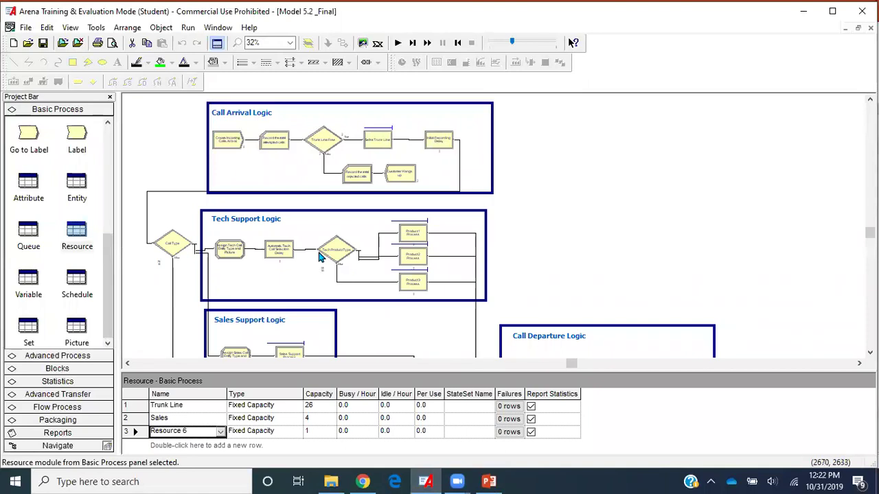
pyautogui.click(577, 250)
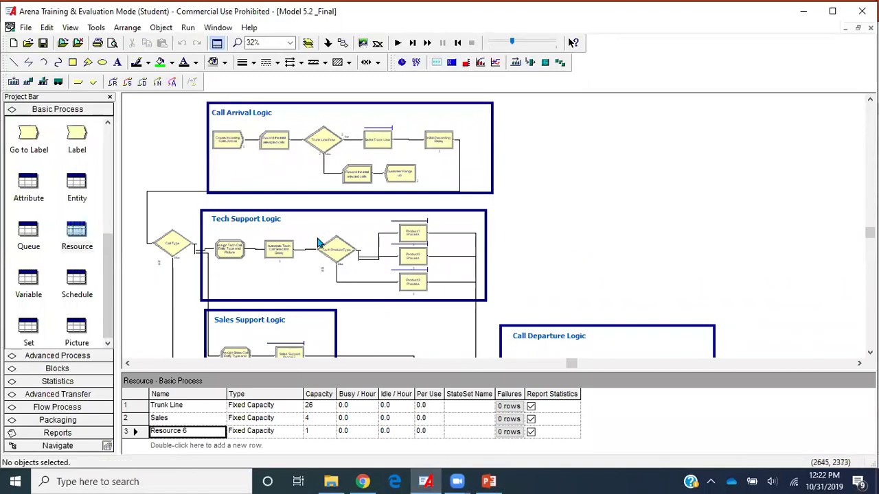
pyautogui.scroll(2, 318, 243)
pyautogui.hscroll(-3, 226, 297)
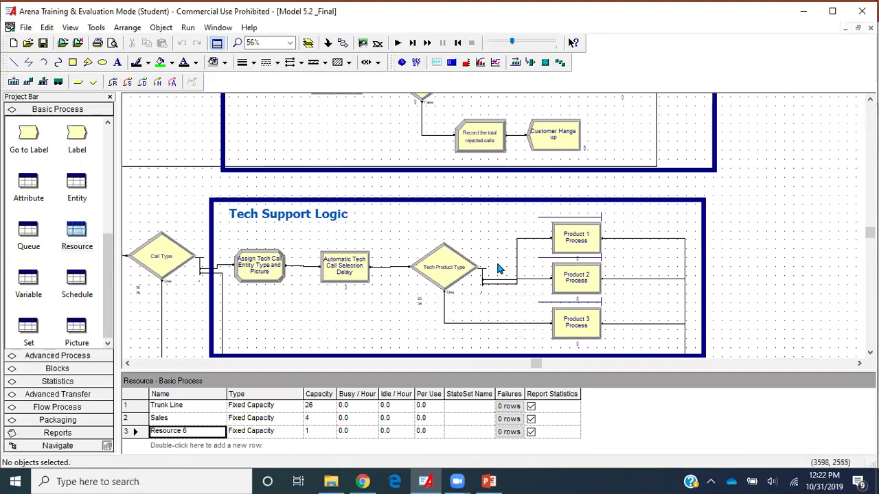
pyautogui.doubleClick(576, 237)
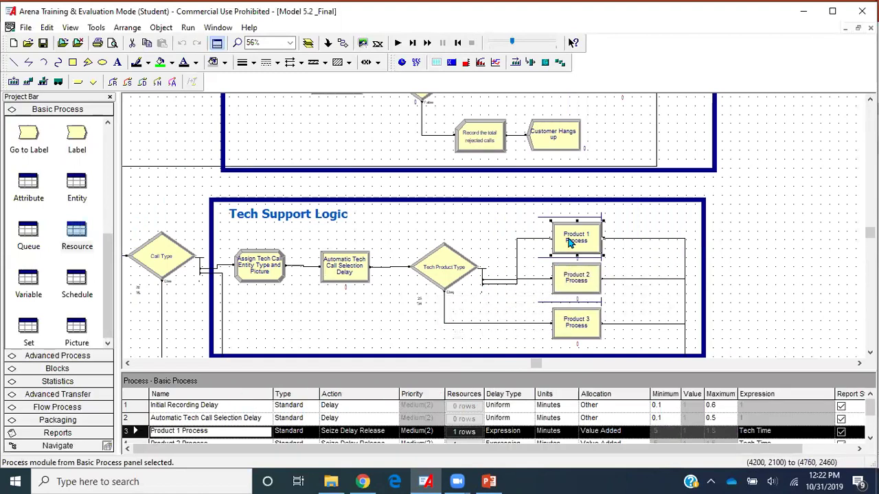
pyautogui.click(443, 362)
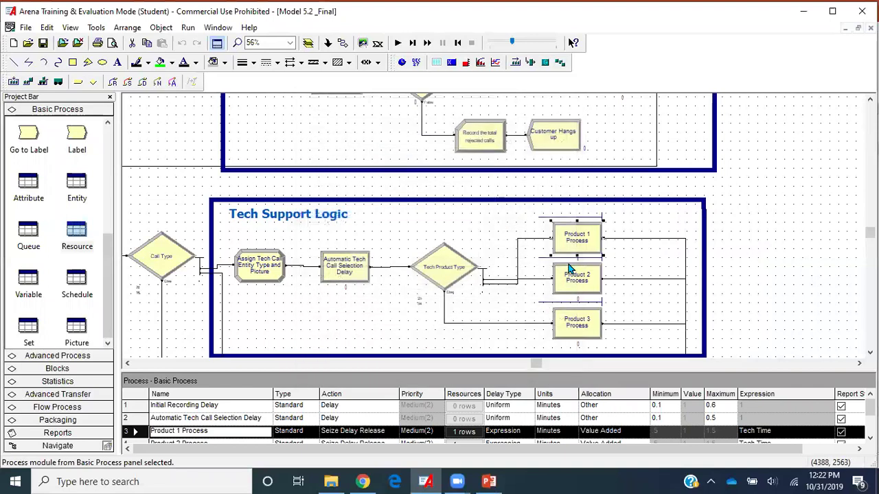
pyautogui.doubleClick(580, 278)
pyautogui.click(447, 362)
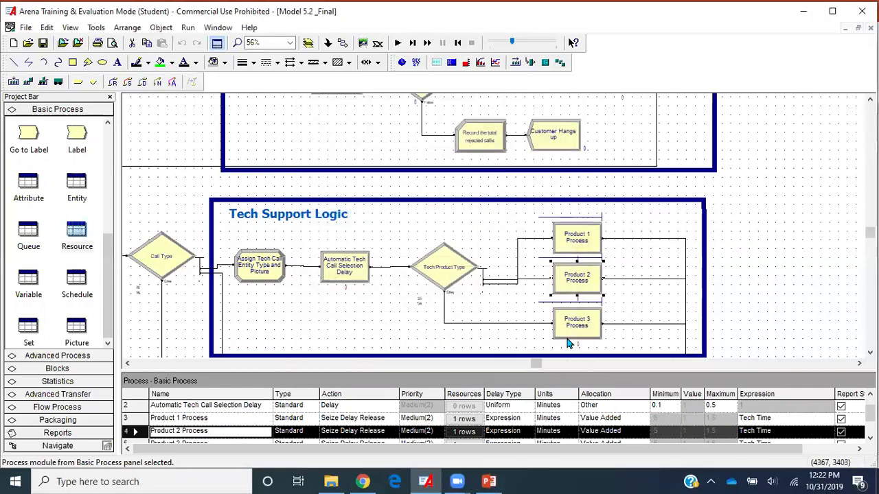
pyautogui.click(576, 327)
pyautogui.doubleClick(575, 327)
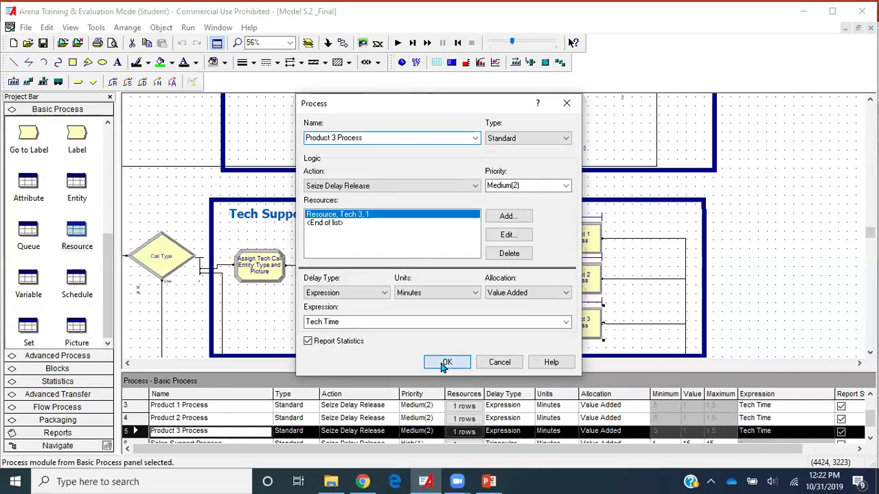
pyautogui.click(446, 362)
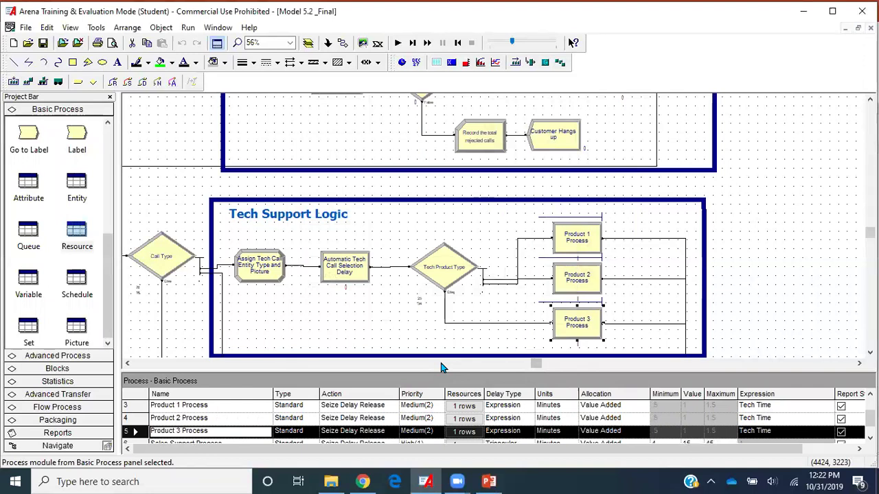
pyautogui.click(575, 247)
pyautogui.click(575, 287)
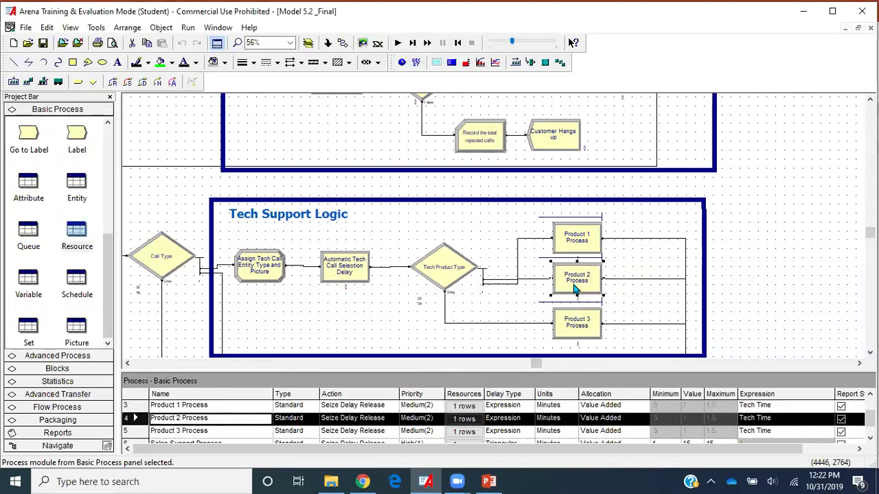
pyautogui.click(569, 332)
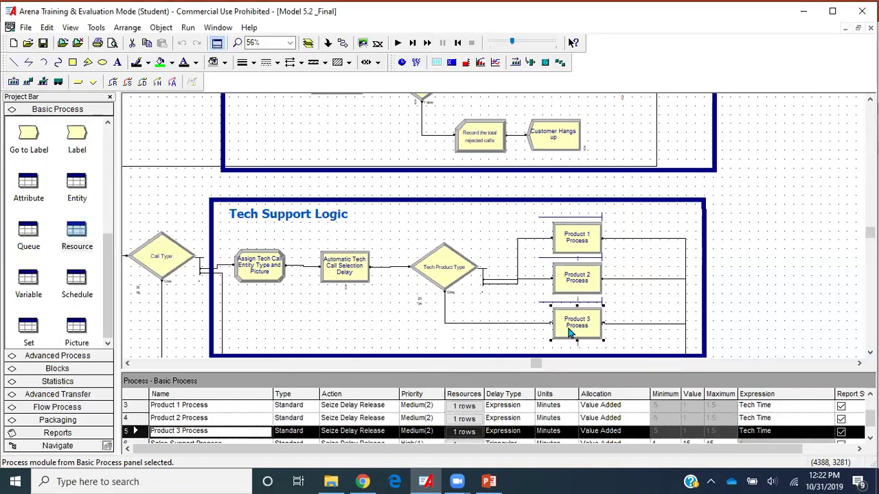
# - Consult the PowerPoint staff table and name the new Arena resource after its first listed technician
pyautogui.click(489, 481)
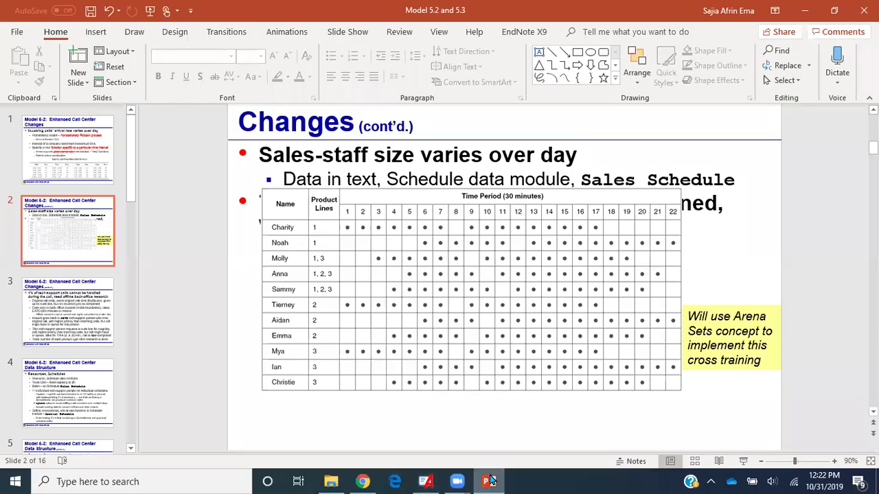
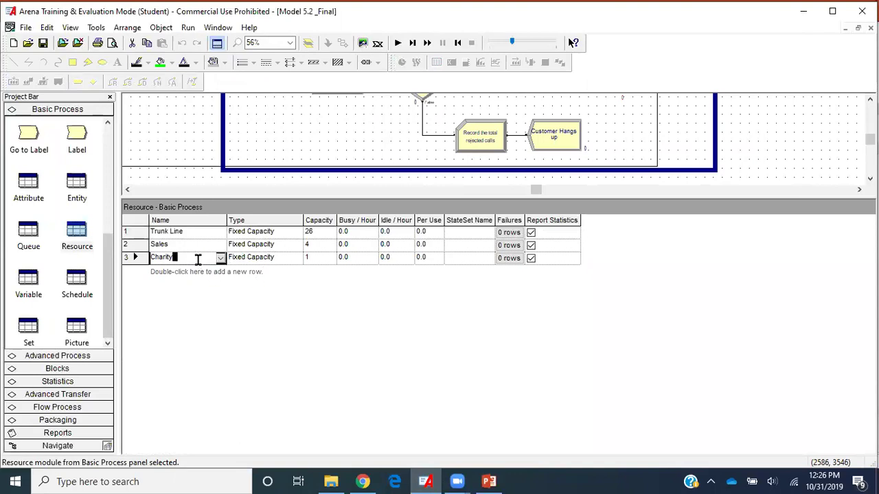
pyautogui.click(261, 262)
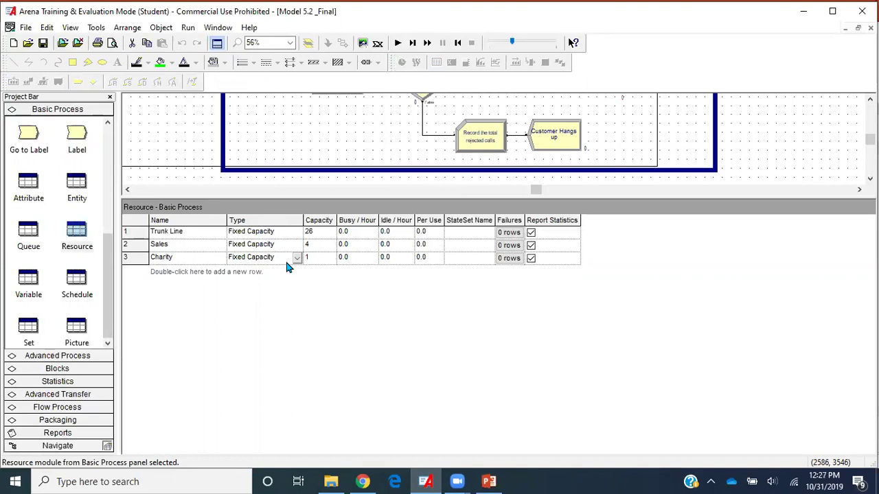
# - Add a new schedule row to the Schedule data module
pyautogui.click(77, 280)
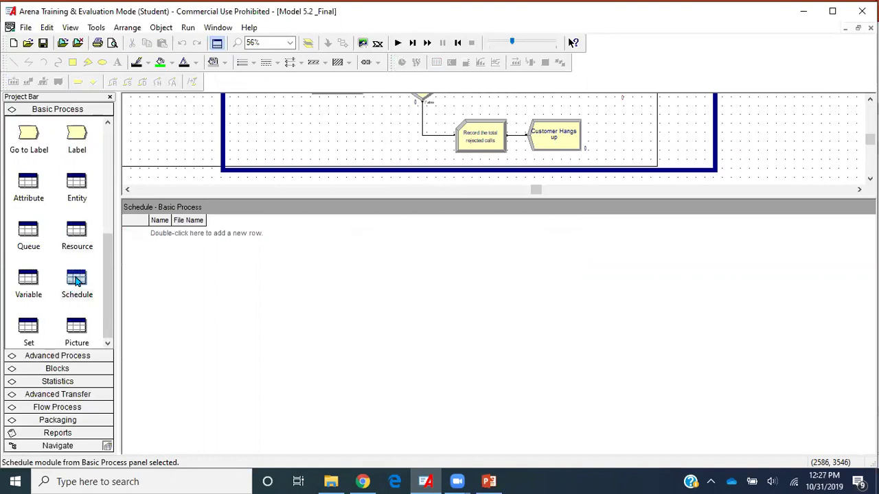
pyautogui.doubleClick(189, 241)
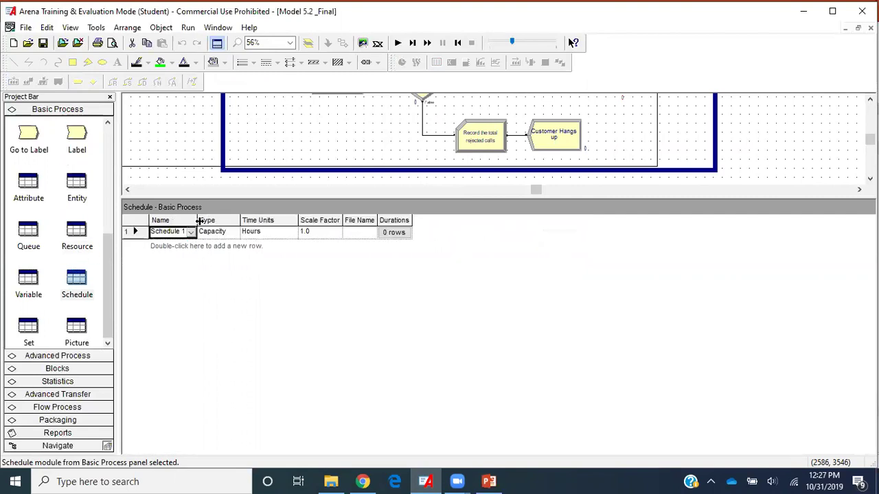
# - Widen the Name column and name the new schedule with the first technician's name followed by "Schedule"
pyautogui.moveTo(197, 221); pyautogui.dragTo(250, 221)
pyautogui.click(224, 232)
pyautogui.write('Charity')
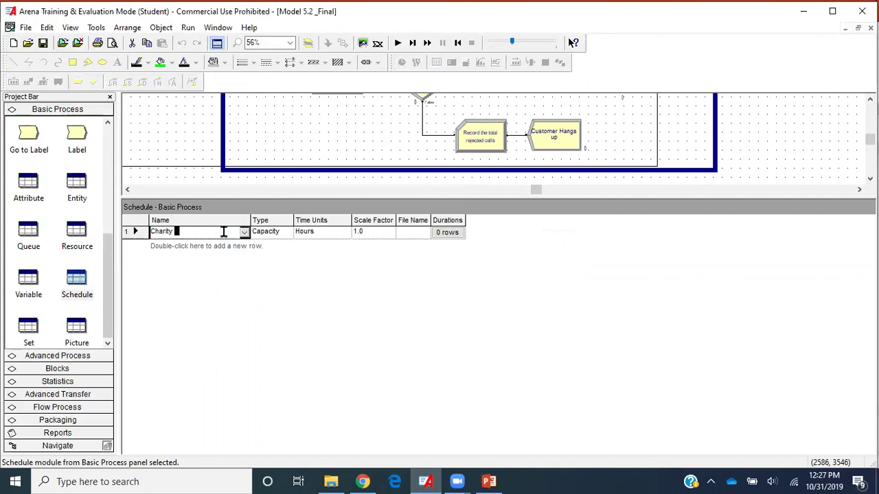
pyautogui.write(' Schedule')
pyautogui.click(270, 235)
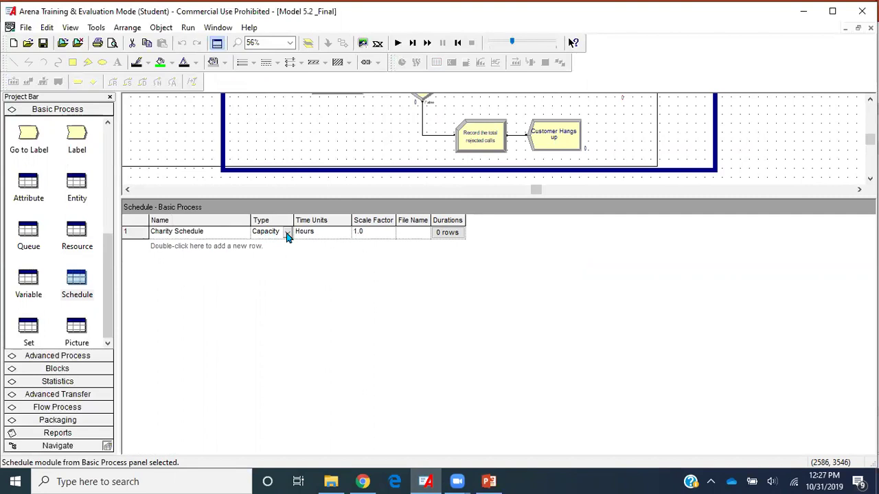
# - Keep the first schedule's type as Capacity and set its time units to Halfhours
pyautogui.click(287, 233)
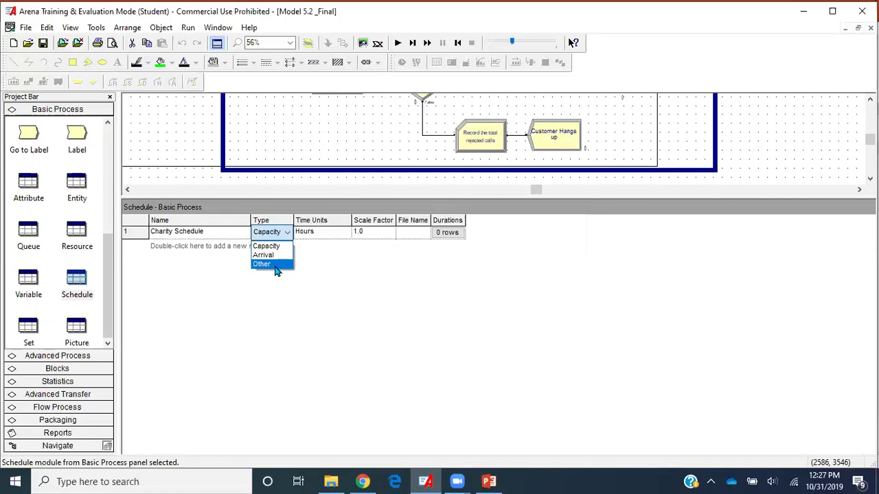
pyautogui.click(345, 230)
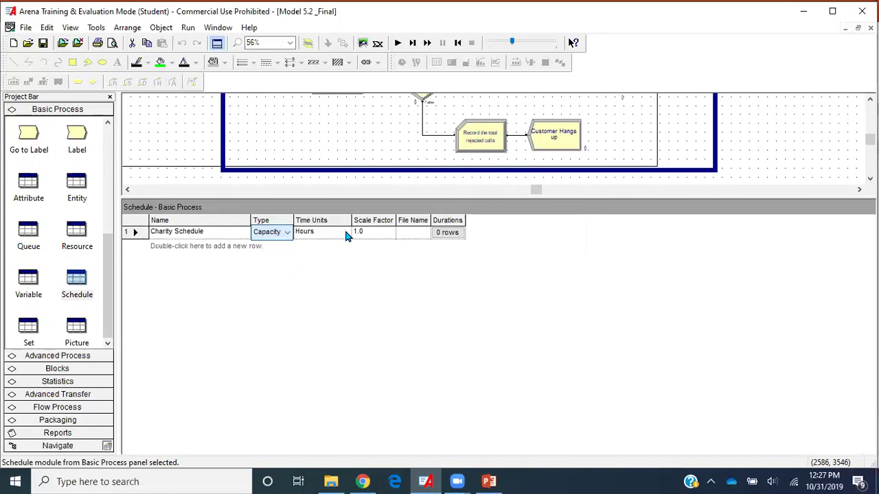
pyautogui.click(347, 233)
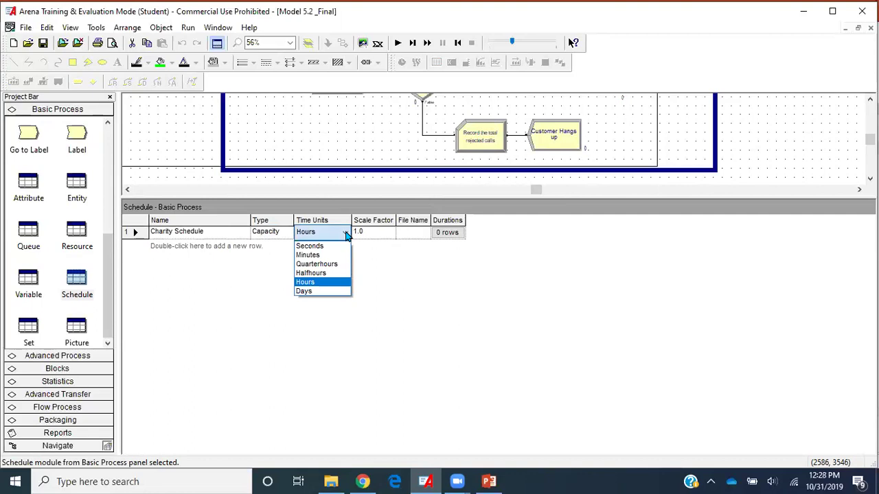
pyautogui.click(331, 273)
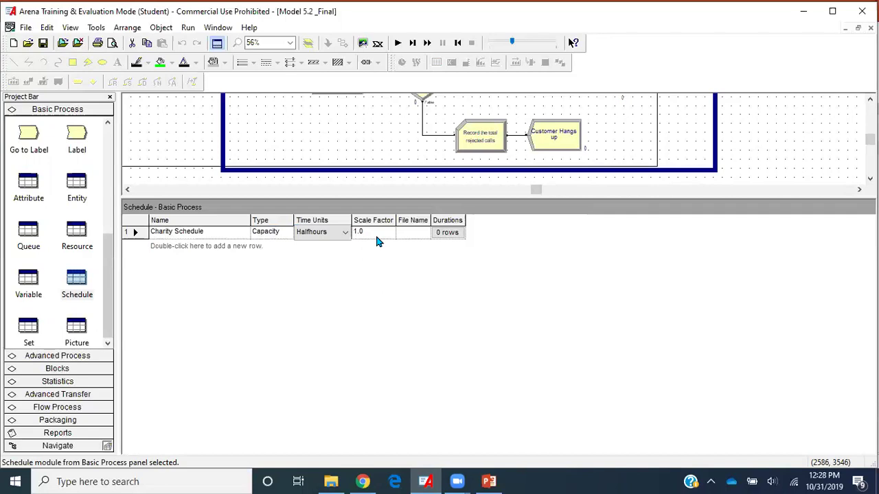
pyautogui.click(375, 232)
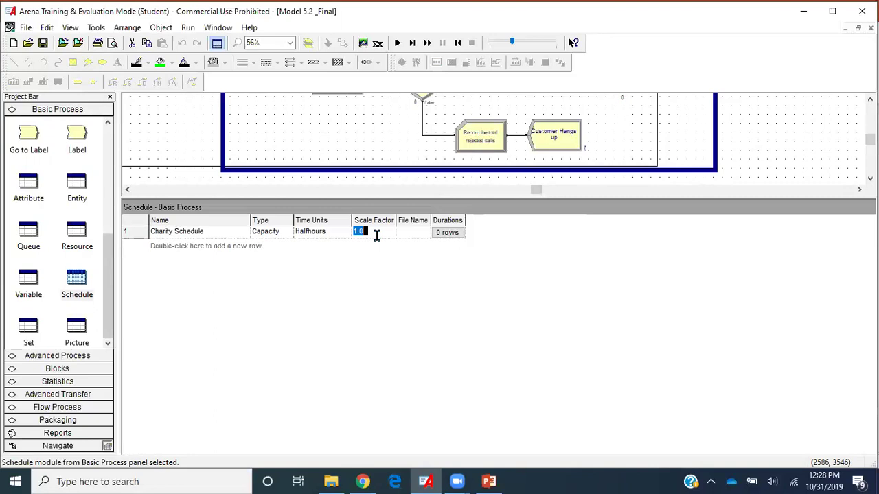
pyautogui.doubleClick(453, 245)
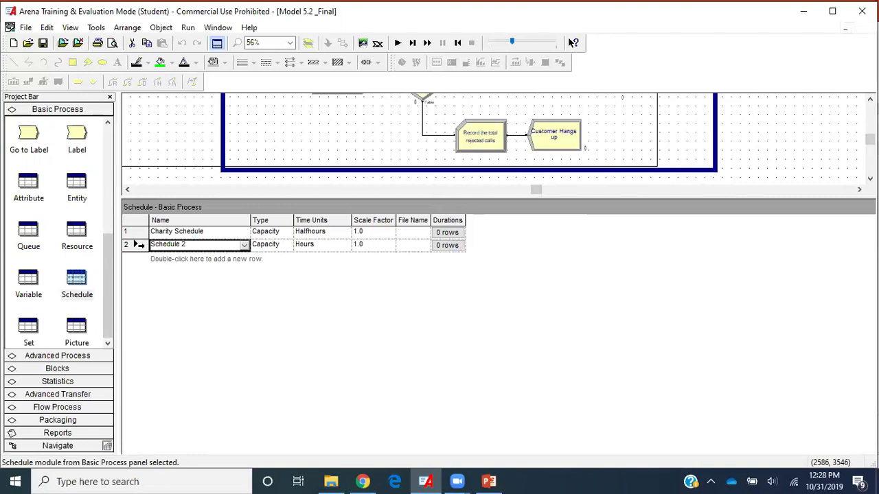
pyautogui.rightClick(137, 250)
pyautogui.click(176, 272)
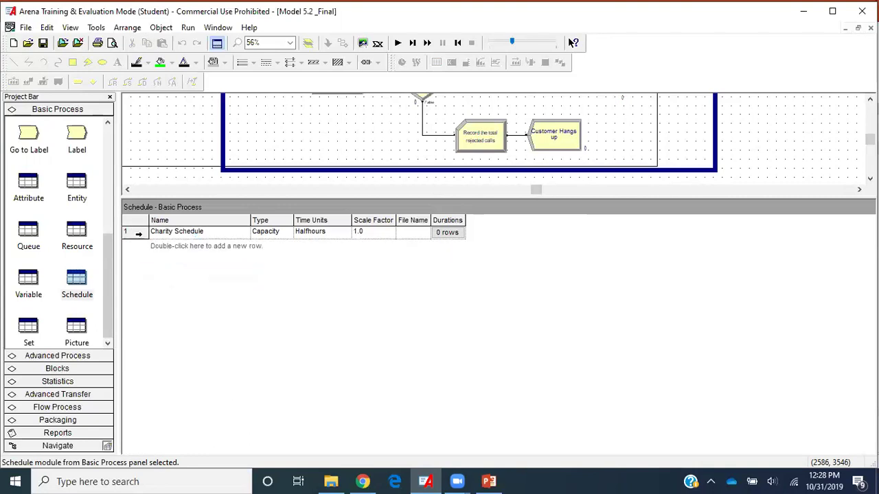
pyautogui.doubleClick(137, 231)
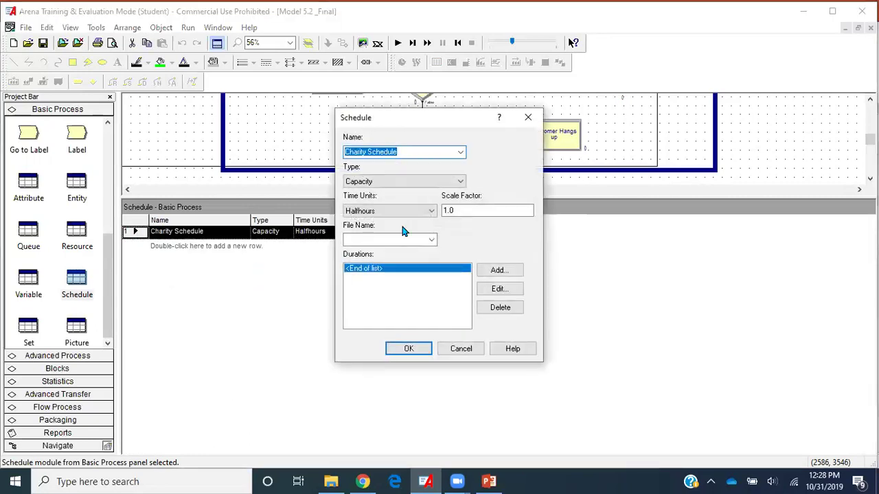
pyautogui.click(499, 271)
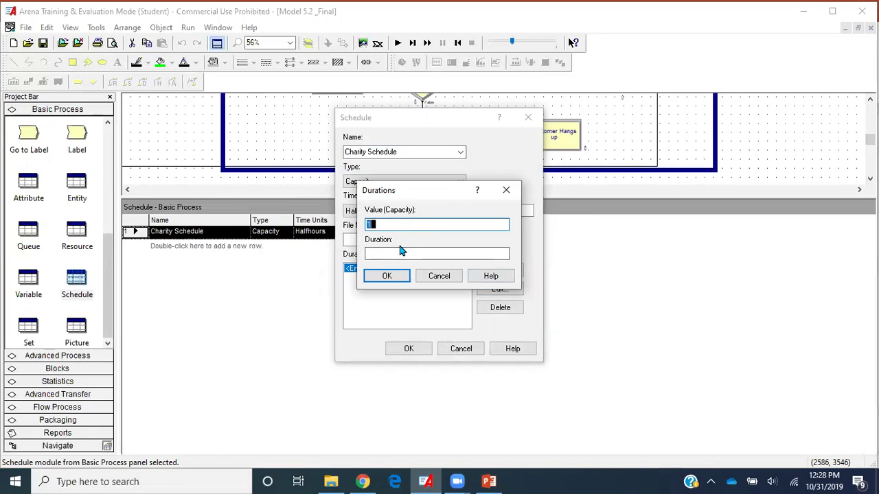
pyautogui.click(433, 278)
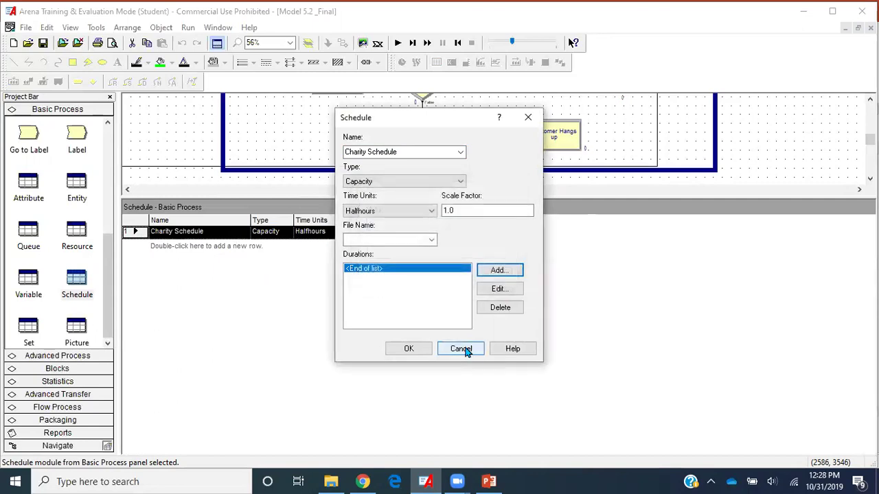
pyautogui.click(463, 349)
# - Add a first duration row to the first technician's schedule with value 1 and duration 7
pyautogui.click(453, 234)
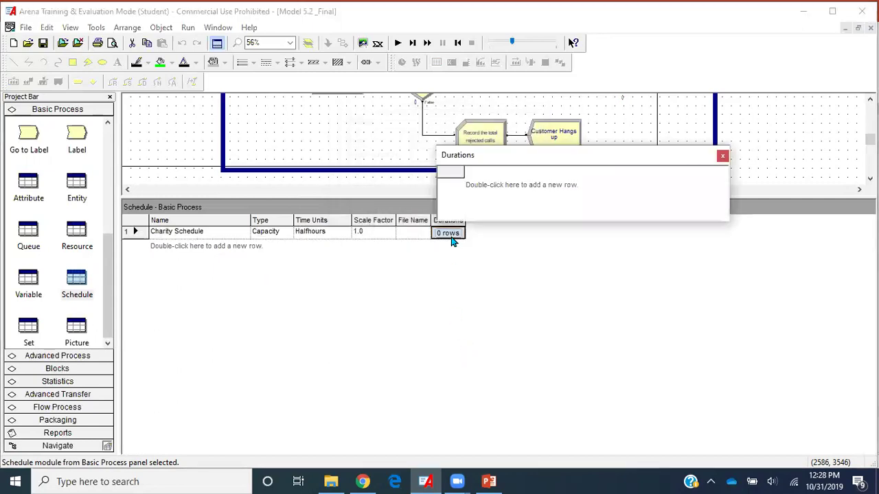
pyautogui.doubleClick(569, 191)
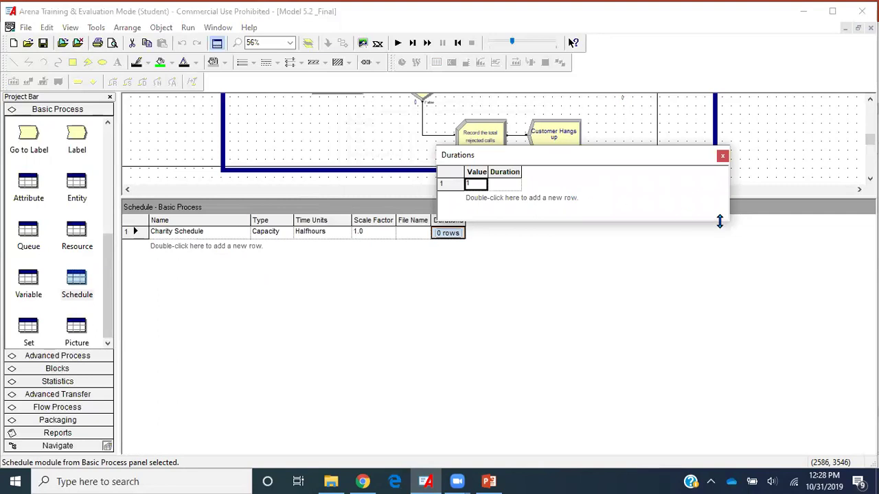
pyautogui.moveTo(726, 222); pyautogui.dragTo(872, 387)
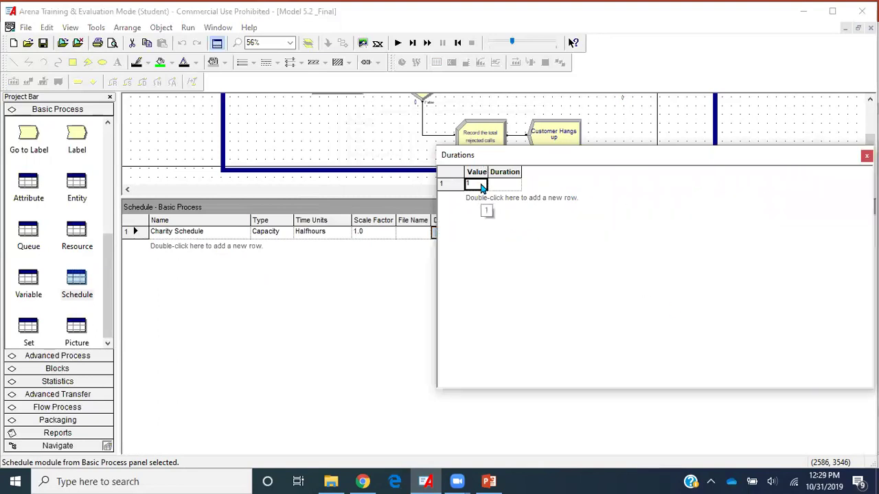
pyautogui.click(488, 482)
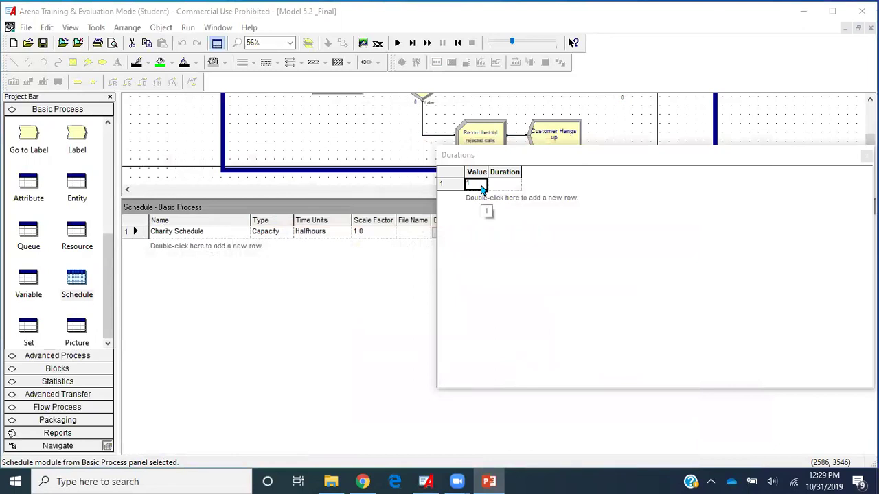
pyautogui.click(502, 187)
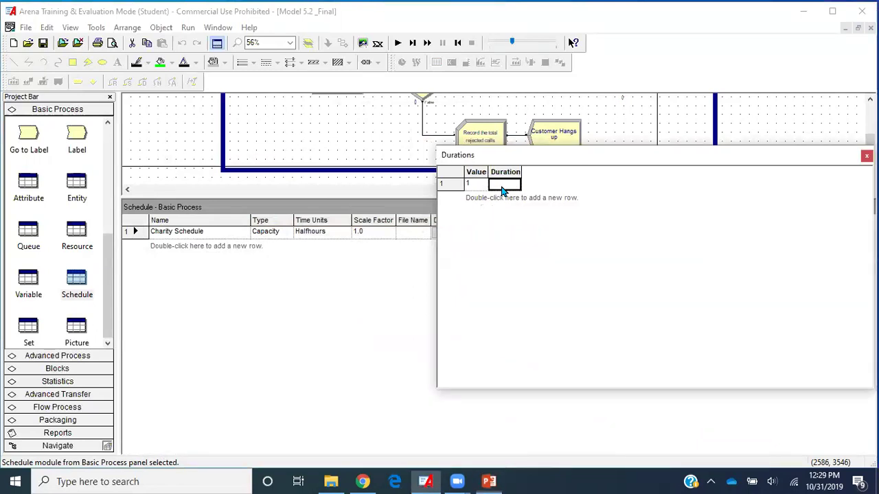
pyautogui.click(502, 190)
pyautogui.write('7')
# - Check the first technician's periods in the PowerPoint staff table and add a second Arena duration row with value 0 and duration 1
pyautogui.click(487, 481)
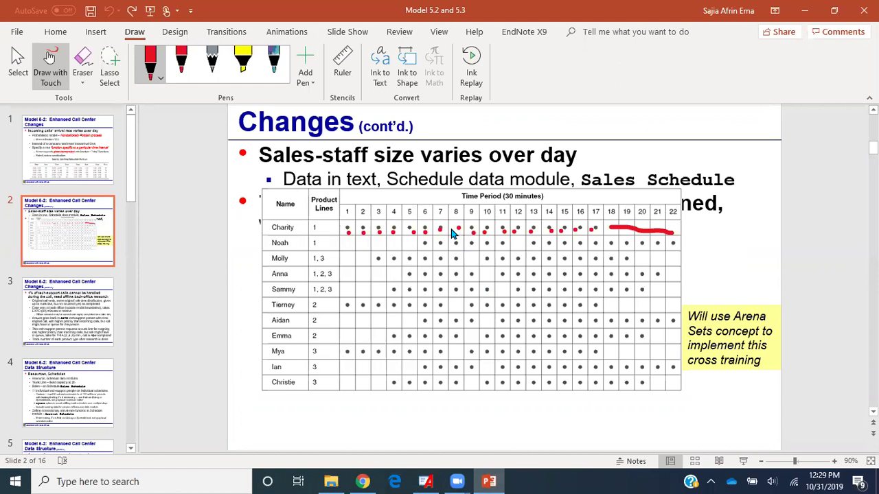
pyautogui.click(488, 481)
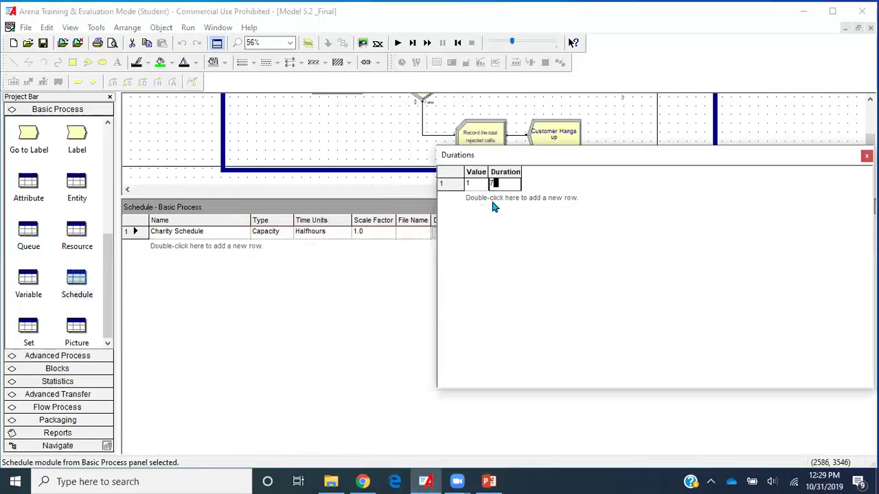
pyautogui.doubleClick(493, 204)
pyautogui.click(475, 197)
pyautogui.write('0')
pyautogui.press('Tab')
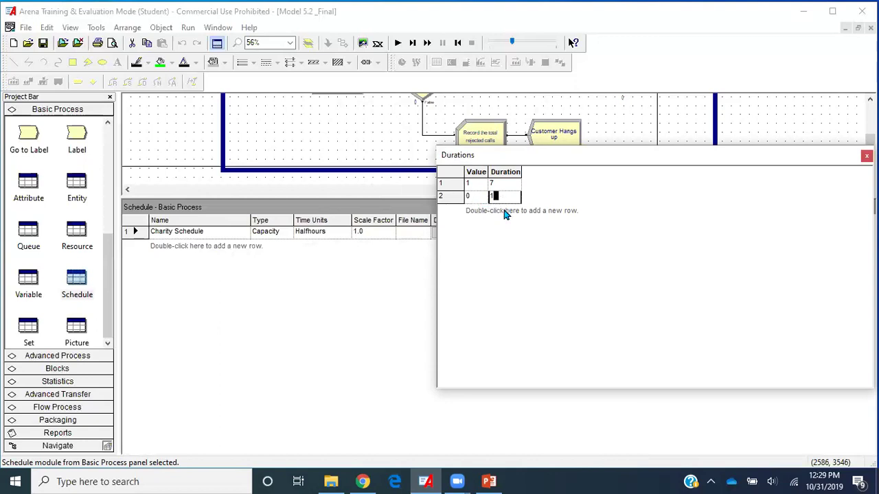
pyautogui.click(511, 167)
pyautogui.click(500, 199)
pyautogui.click(500, 198)
pyautogui.write('8')
pyautogui.click(456, 199)
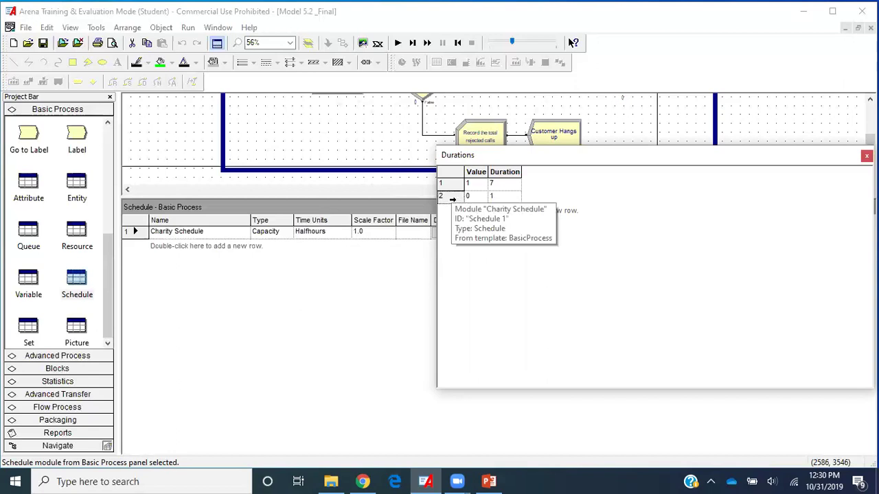
# - Add a third duration row with value 1 and duration 9, consulting the PowerPoint staff table for the working periods
pyautogui.doubleClick(523, 212)
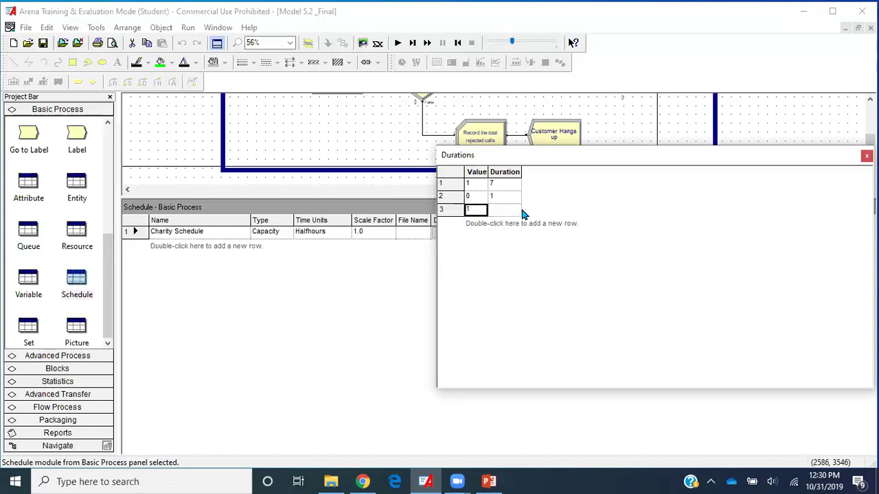
pyautogui.click(489, 481)
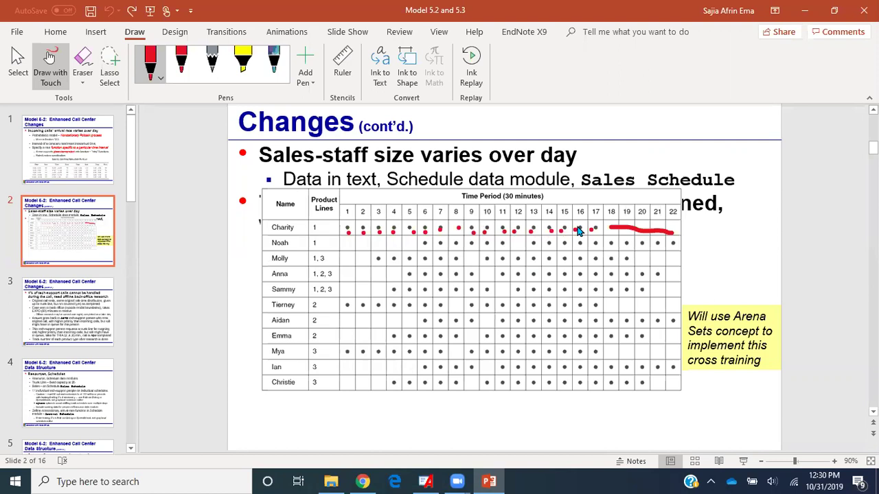
pyautogui.click(488, 481)
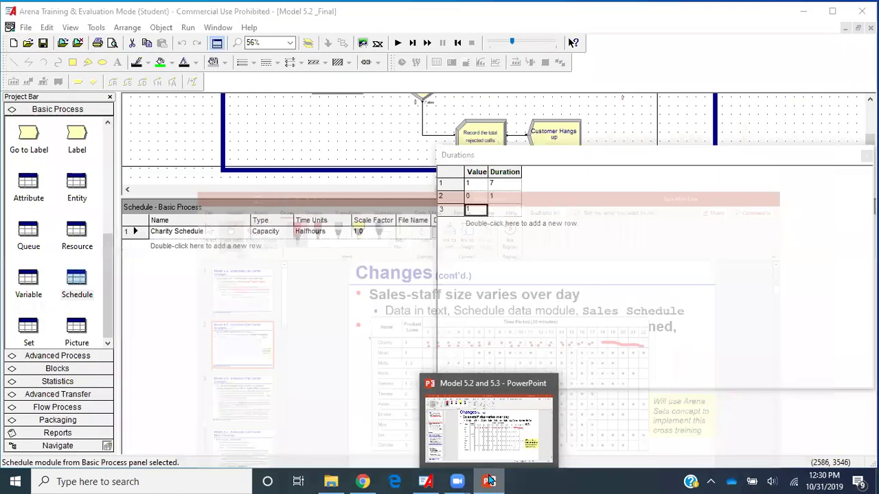
pyautogui.click(501, 211)
pyautogui.write('9')
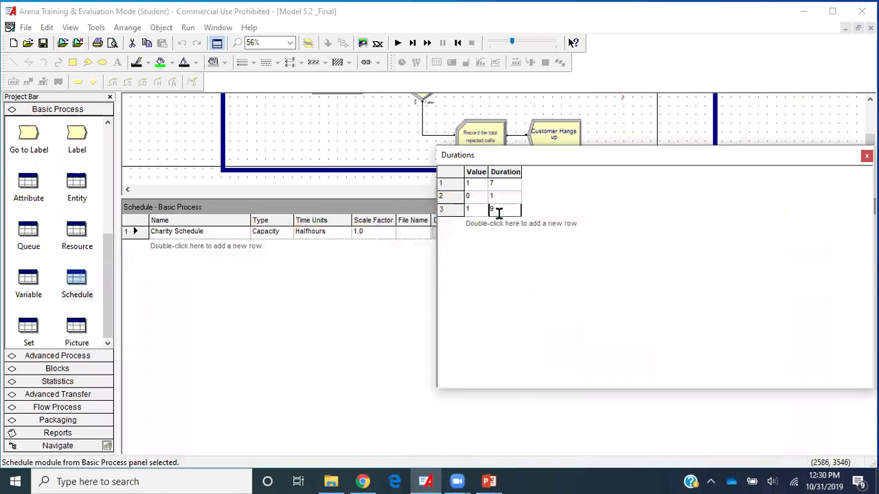
# - Consult the PowerPoint staff table, add a fourth duration row with value 0 and duration 5, and close the durations list
pyautogui.doubleClick(499, 223)
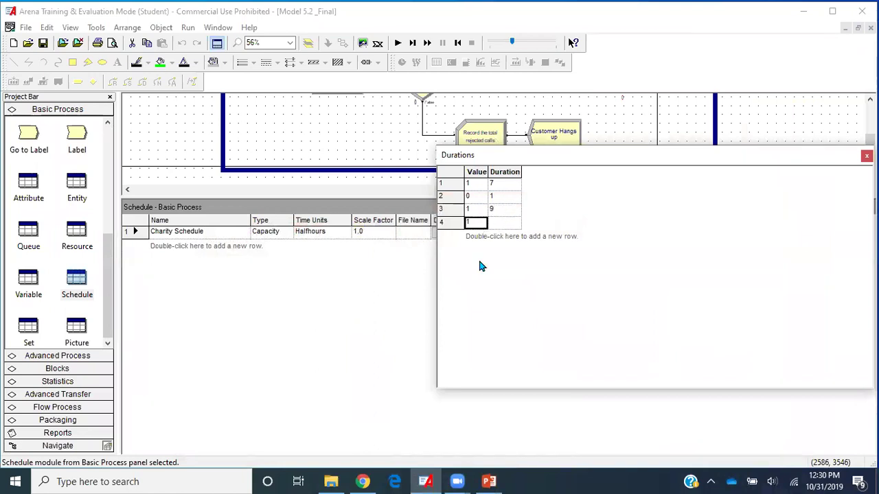
pyautogui.click(489, 481)
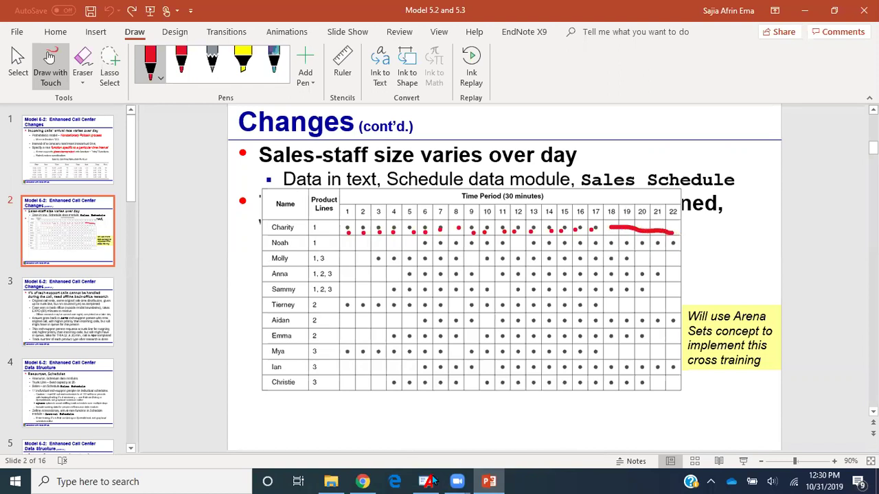
pyautogui.click(489, 481)
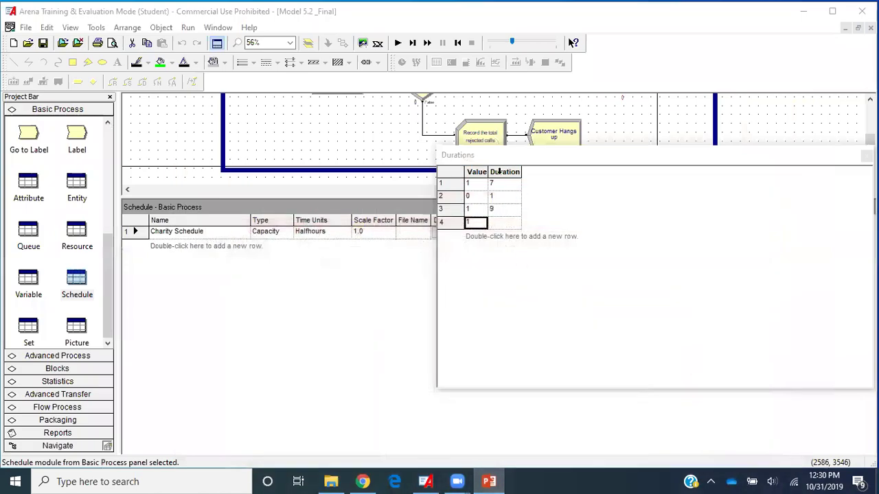
pyautogui.click(471, 222)
pyautogui.write('0')
pyautogui.press('Tab')
pyautogui.write('5')
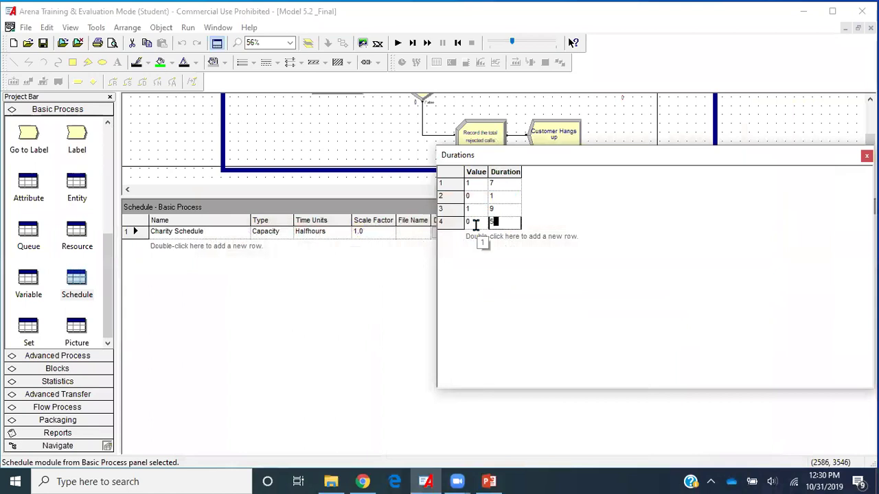
pyautogui.click(499, 173)
pyautogui.click(499, 173)
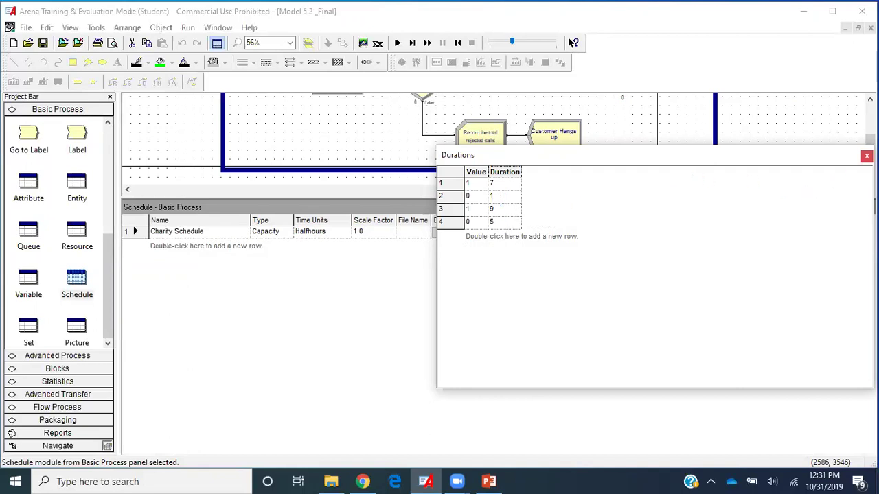
pyautogui.click(867, 156)
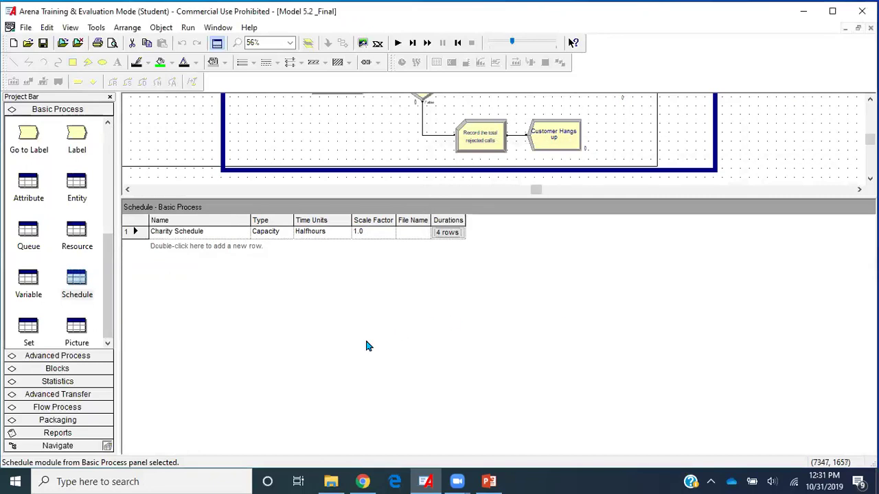
# - Add a second schedule row and name it after the second technician in the PowerPoint staff table
pyautogui.doubleClick(231, 248)
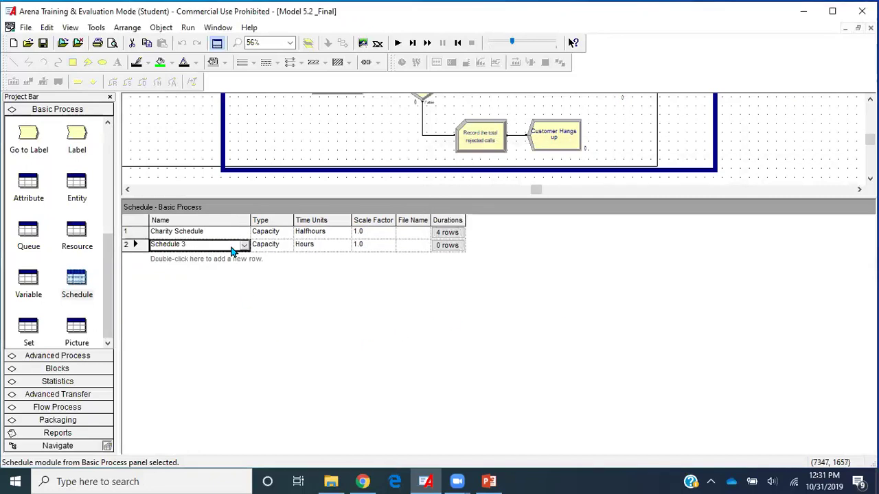
pyautogui.click(497, 481)
pyautogui.click(500, 481)
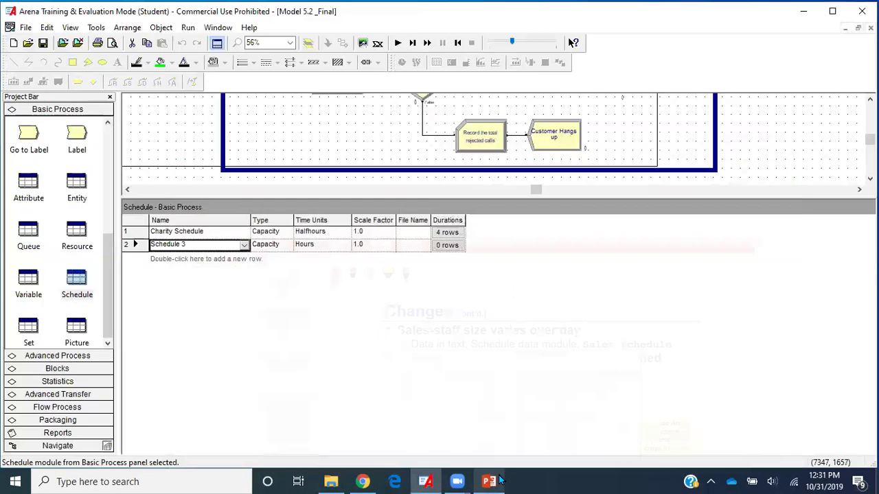
pyautogui.click(222, 244)
pyautogui.write('Noah')
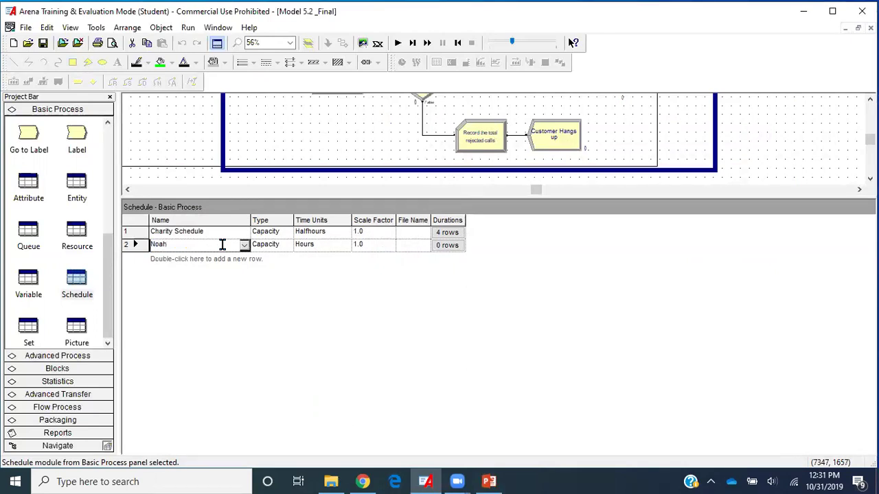
pyautogui.click(321, 244)
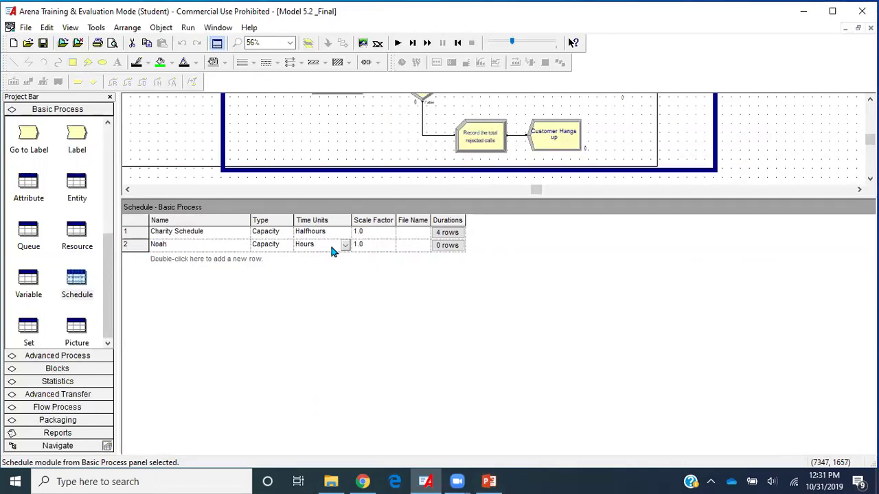
# - Set the second schedule's time units to Halfhours and add its first duration row with value 0 and duration 5, consulting the PowerPoint staff table
pyautogui.click(346, 245)
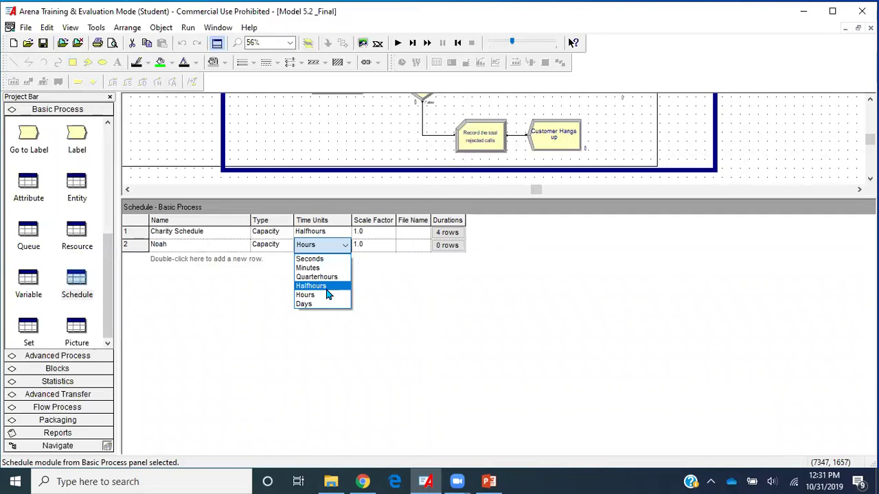
pyautogui.click(323, 286)
pyautogui.click(452, 249)
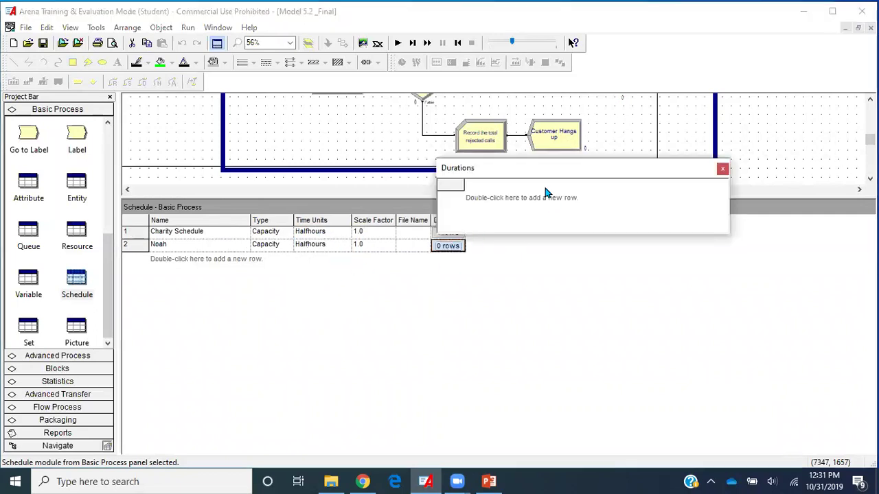
pyautogui.doubleClick(542, 202)
pyautogui.click(502, 481)
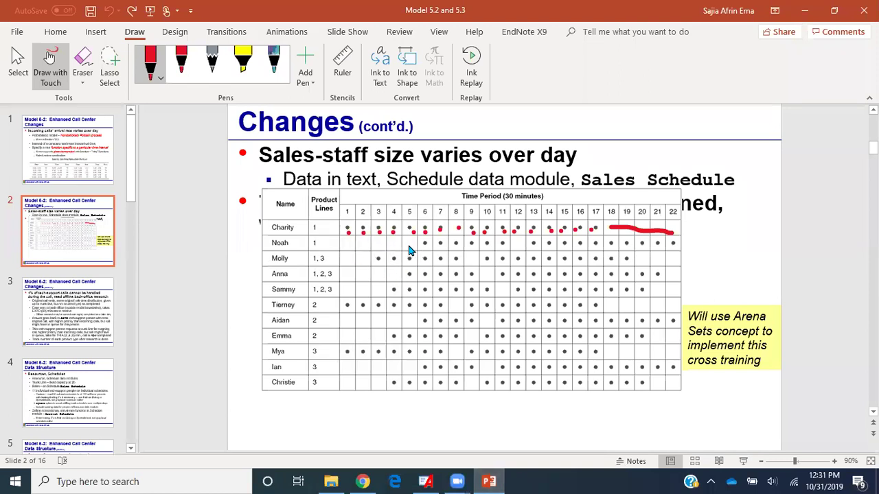
pyautogui.click(489, 481)
pyautogui.click(474, 196)
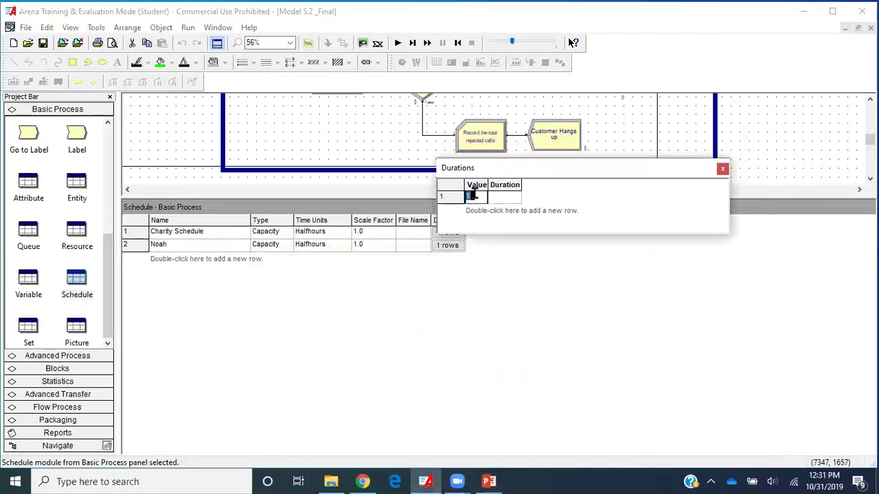
pyautogui.write('0')
pyautogui.press('Tab')
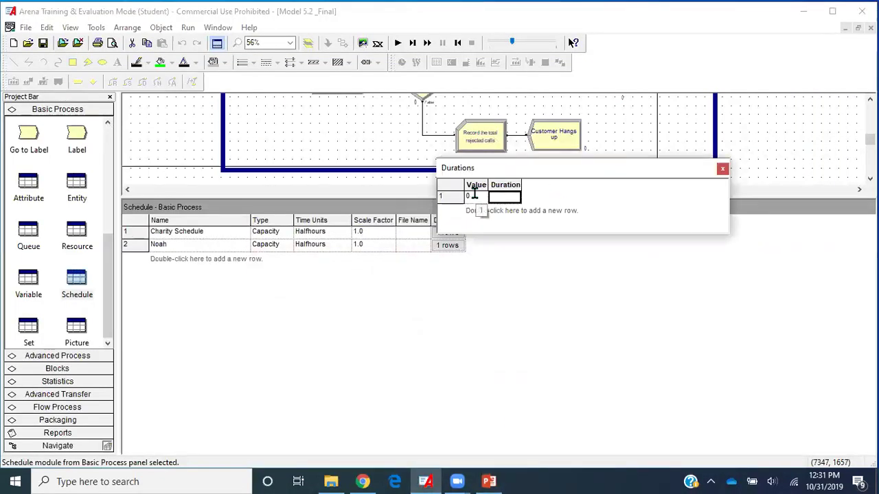
pyautogui.write('5')
# - Consult the PowerPoint staff table and add a second duration row with value 1 and duration 6 to the second schedule
pyautogui.doubleClick(484, 211)
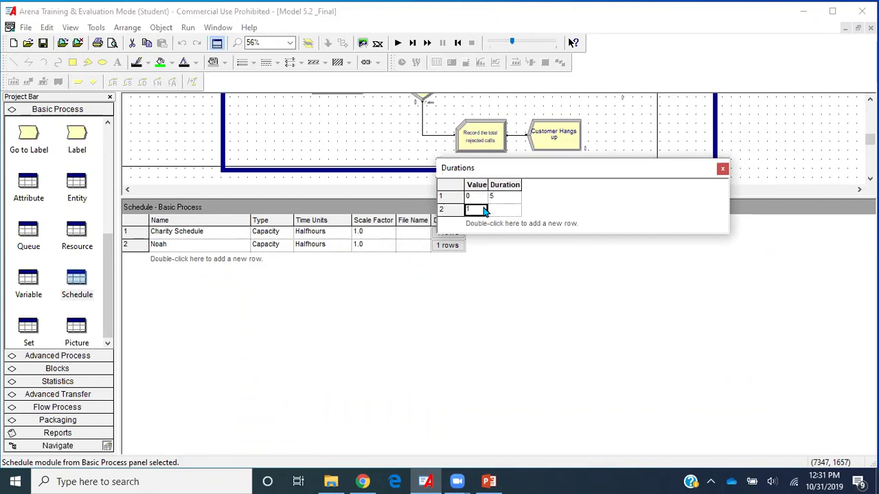
pyautogui.click(488, 481)
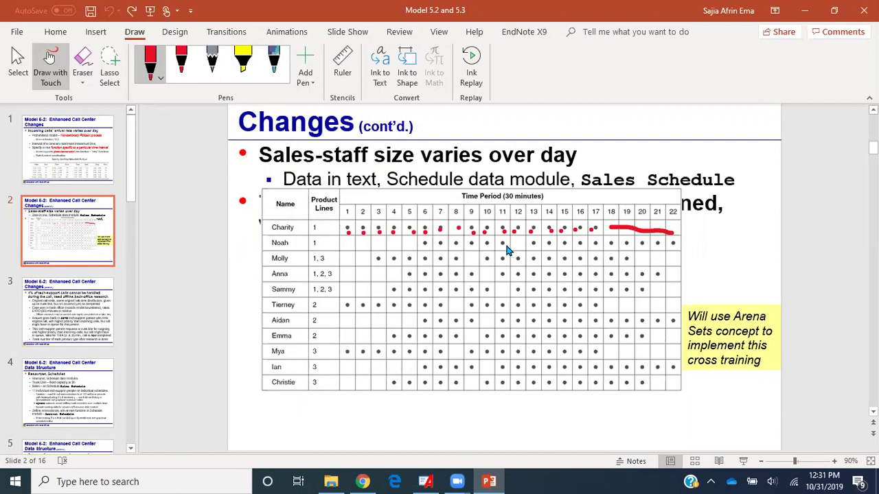
pyautogui.click(486, 480)
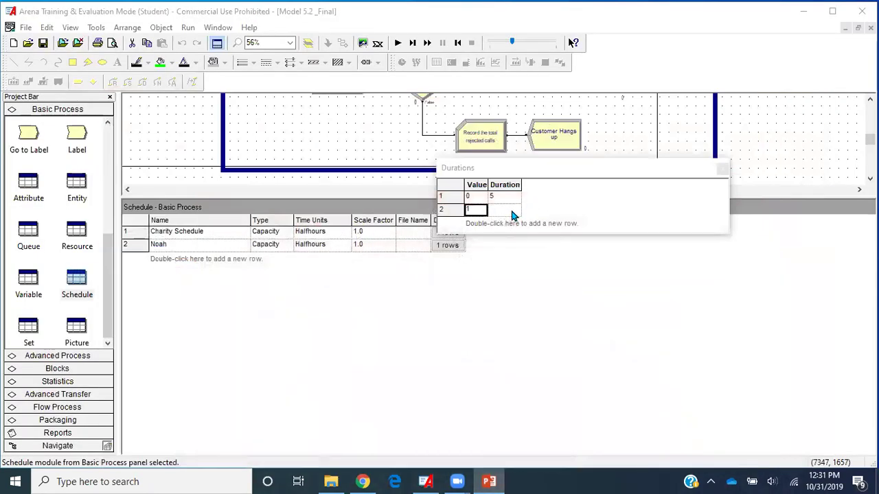
pyautogui.click(512, 209)
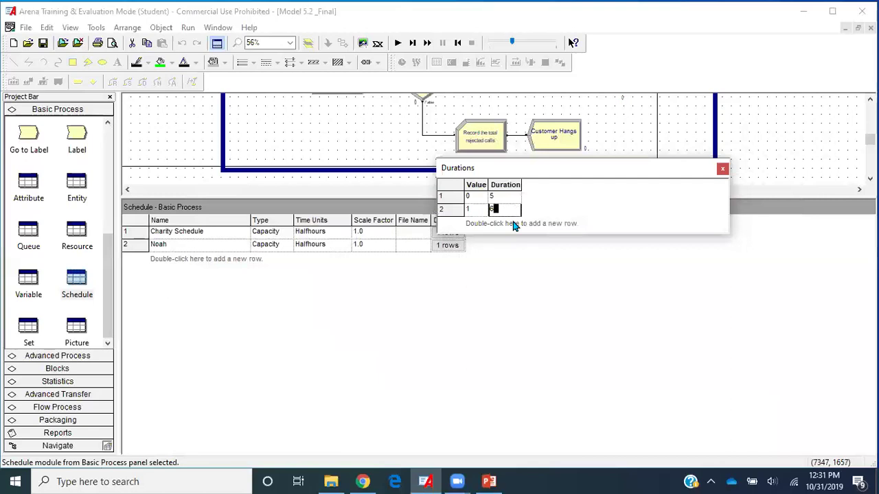
# - Add a third duration row with value 0 and duration 1 to the second schedule
pyautogui.doubleClick(504, 224)
pyautogui.press('BackSpace')
pyautogui.write('0')
pyautogui.press('Tab')
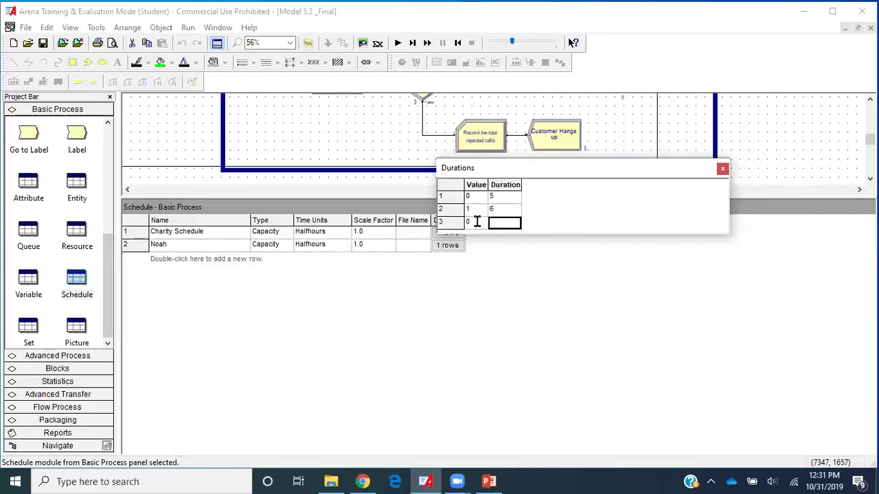
pyautogui.write('1')
# - Enlarge the durations list, check the PowerPoint staff table, add a fourth row with value 1 and duration 10, and close the list
pyautogui.moveTo(514, 235); pyautogui.dragTo(504, 337)
pyautogui.click(489, 481)
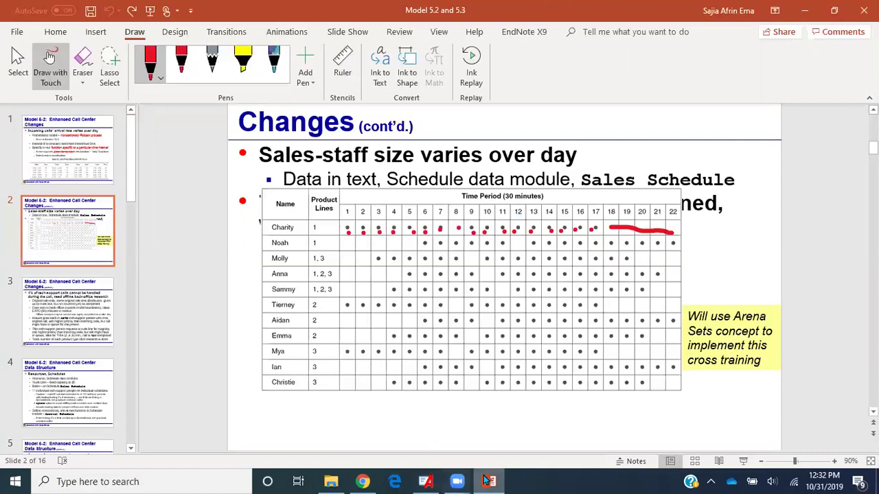
pyautogui.click(425, 481)
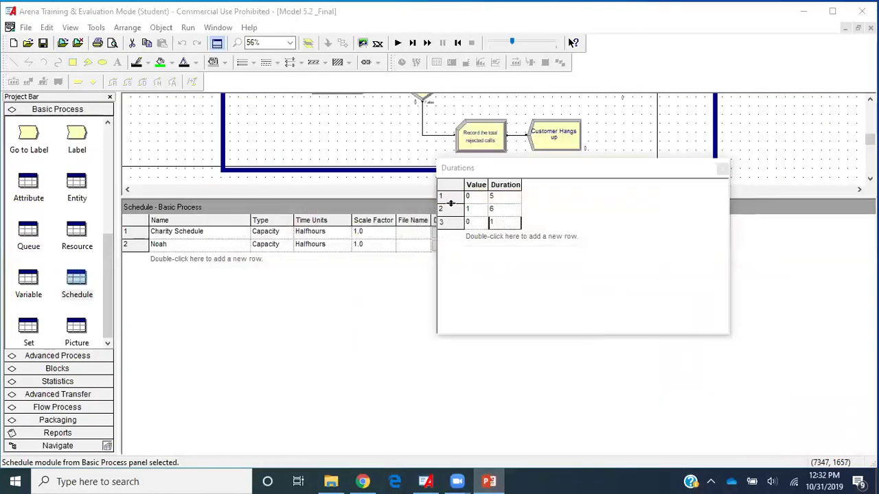
pyautogui.doubleClick(482, 238)
pyautogui.click(494, 237)
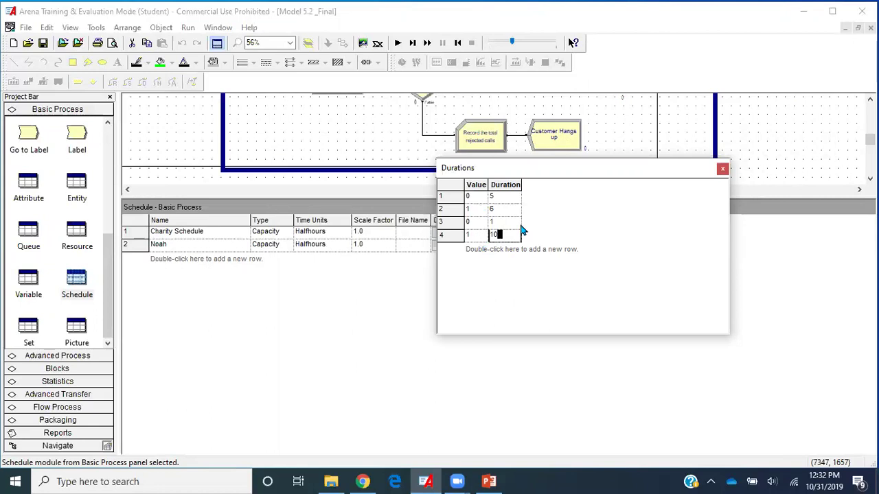
pyautogui.click(722, 169)
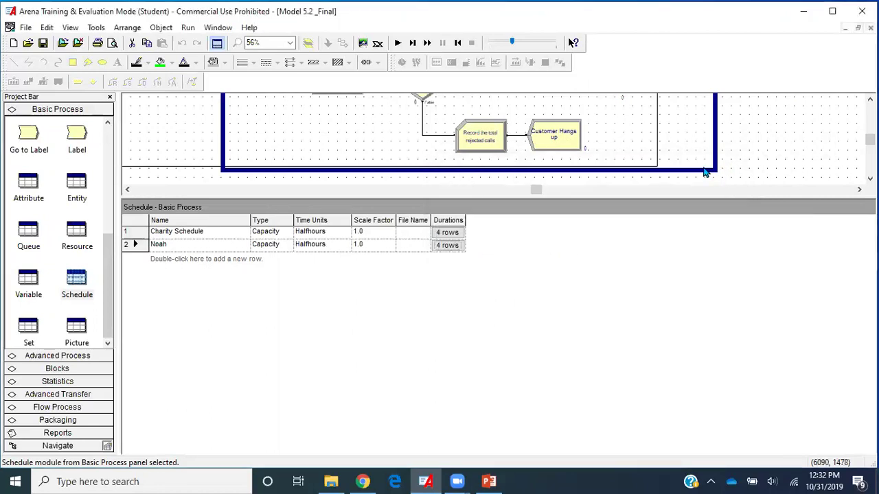
# - Append the word "Schedule" to the second schedule's name
pyautogui.click(224, 245)
pyautogui.click(223, 245)
pyautogui.write('Sch')
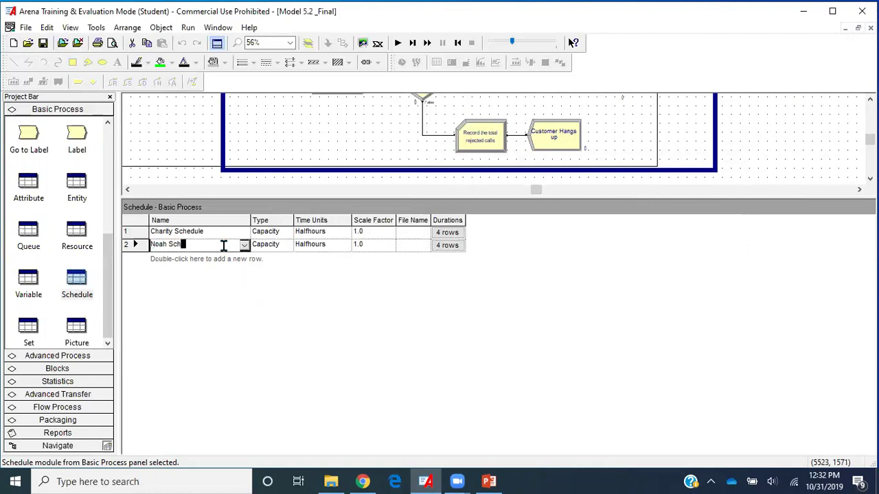
pyautogui.write('edule')
# - Add a third schedule row and name it after the third technician in the PowerPoint staff table, followed by "Schedule"
pyautogui.doubleClick(229, 264)
pyautogui.click(489, 482)
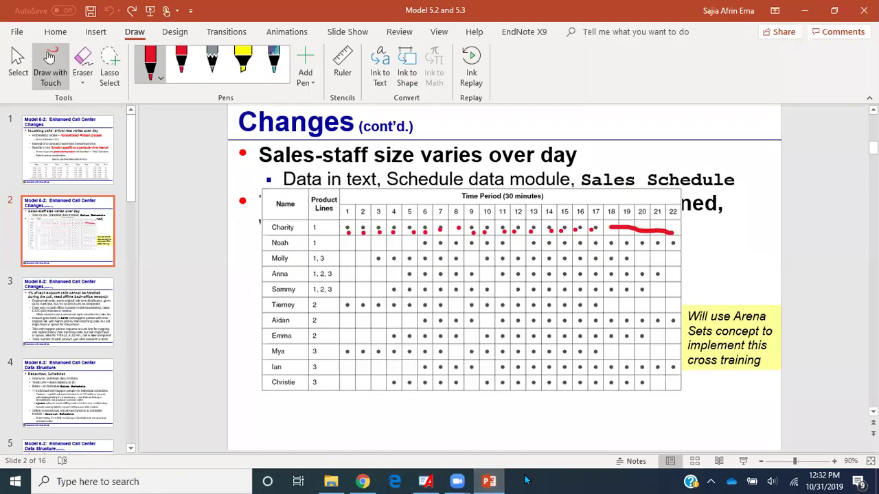
pyautogui.click(426, 481)
pyautogui.click(220, 263)
pyautogui.press('BackSpace')
pyautogui.write('Molly Schedule')
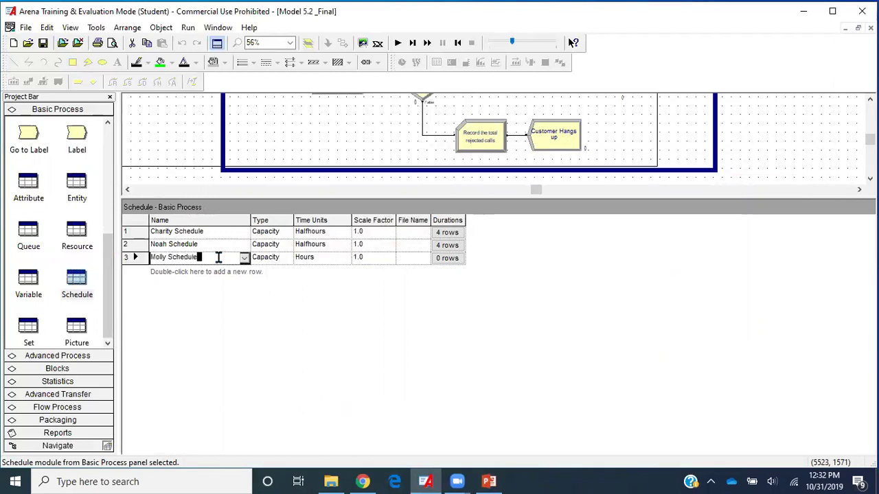
# - Set the third schedule's time units to Halfhours and add its first duration row with value 0 and duration 2, following the PowerPoint staff table
pyautogui.click(309, 258)
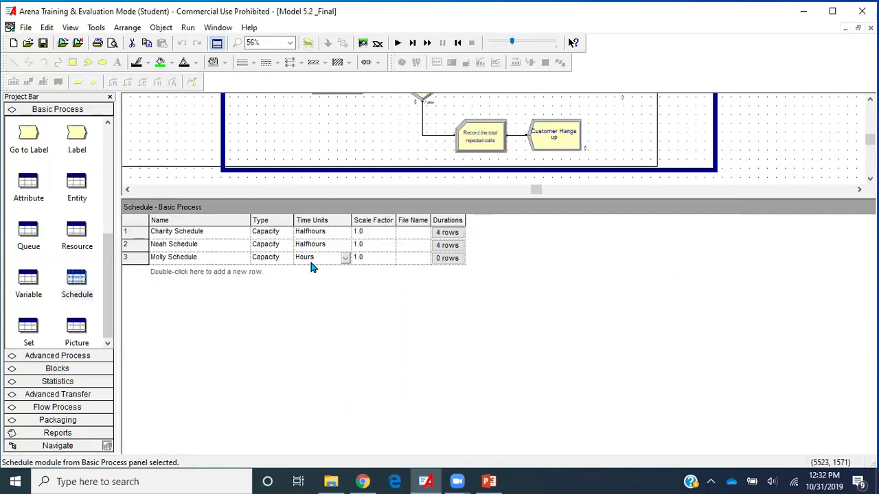
pyautogui.click(345, 261)
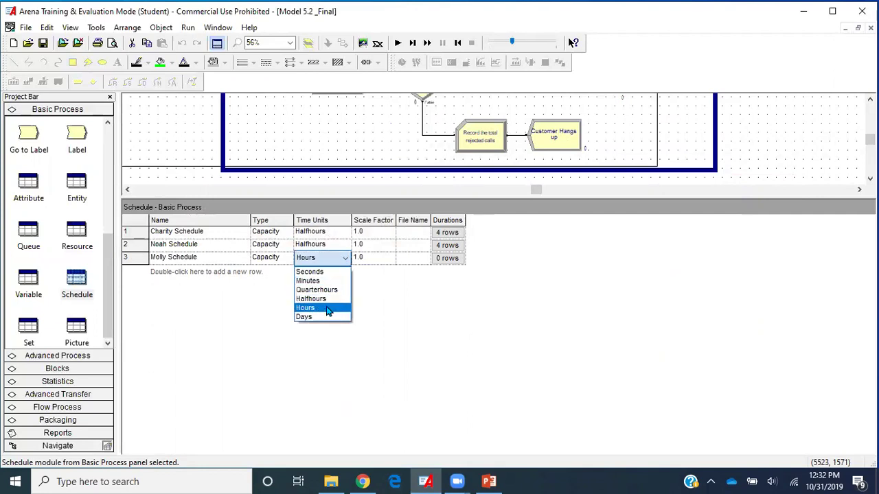
pyautogui.click(328, 298)
pyautogui.click(445, 259)
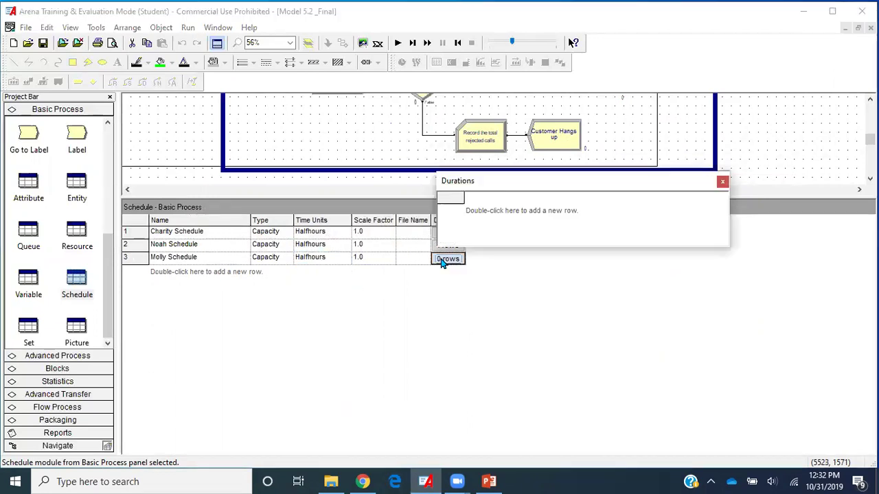
pyautogui.click(489, 481)
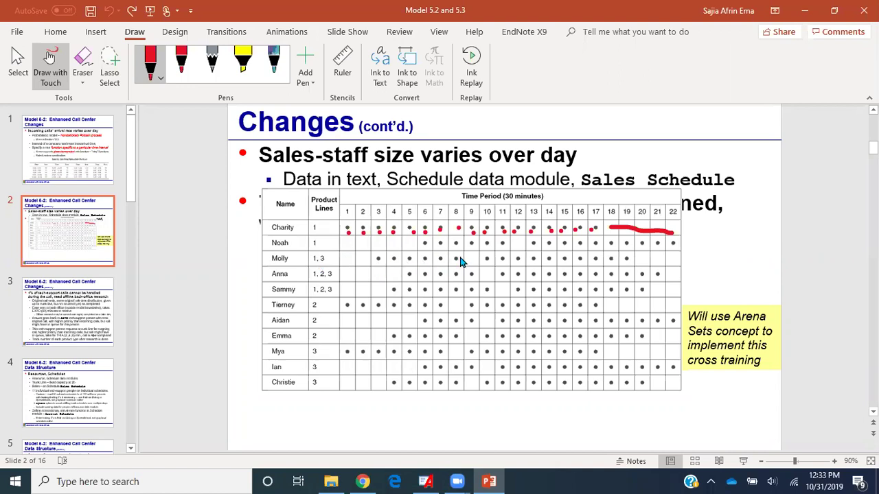
pyautogui.click(489, 482)
pyautogui.doubleClick(497, 215)
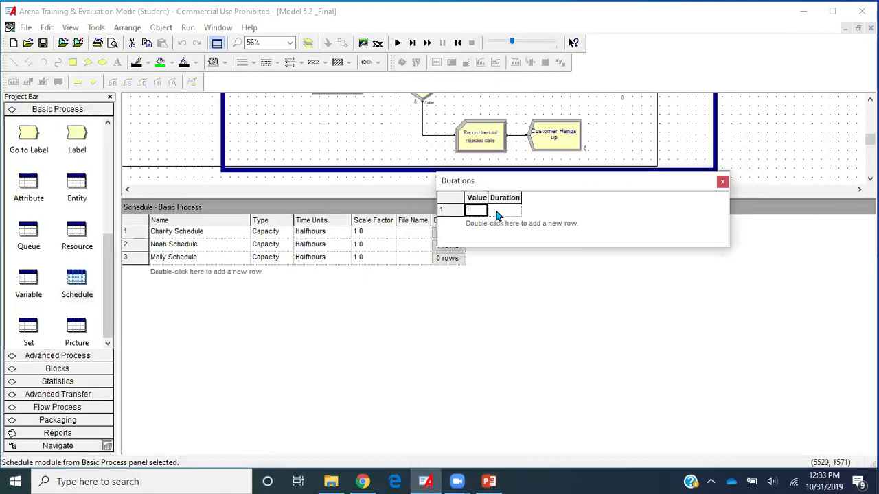
pyautogui.write('0')
pyautogui.press('Tab')
pyautogui.write('2')
# - Add a second duration row with value 1 and duration 6 to the third schedule
pyautogui.doubleClick(480, 224)
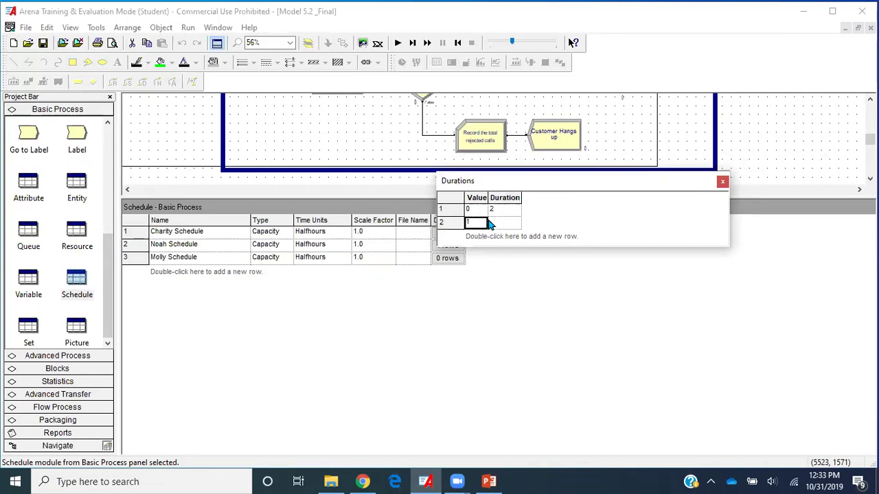
pyautogui.click(493, 220)
pyautogui.write('6')
# - Check the PowerPoint staff table and add a third duration row with value 0 and duration 1 to the third schedule
pyautogui.click(488, 482)
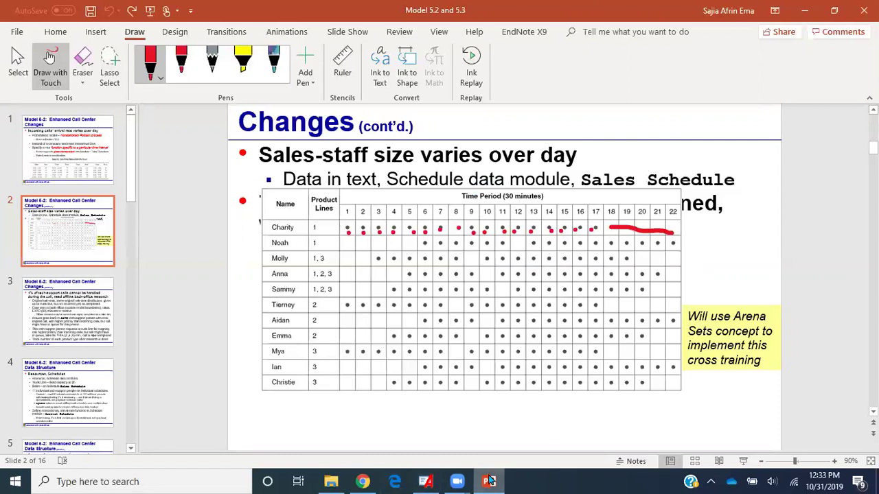
pyautogui.click(425, 481)
pyautogui.doubleClick(497, 236)
pyautogui.write('1')
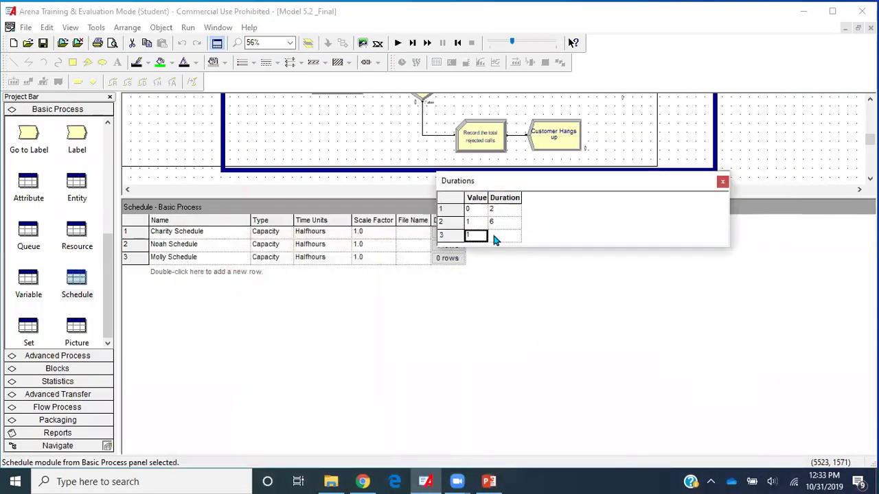
pyautogui.write('0')
pyautogui.press('Tab')
pyautogui.write('1')
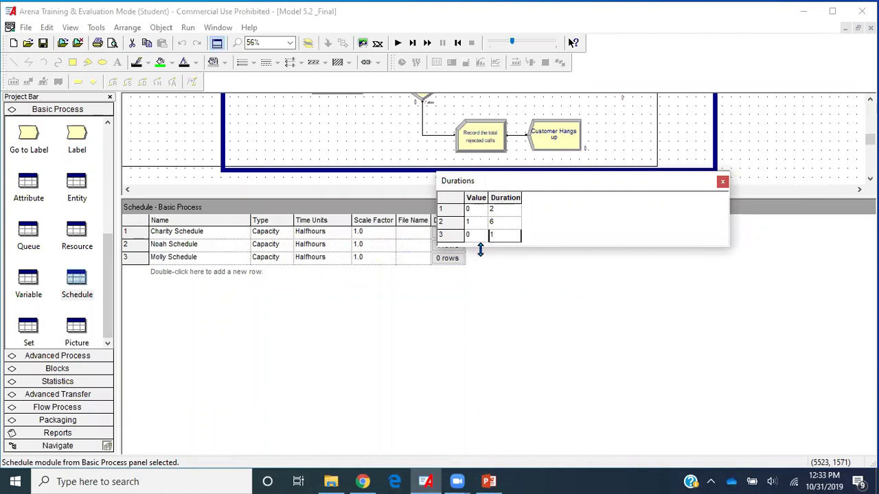
# - Enlarge the durations list and add a fourth row with value 1 and duration 10 to the third schedule
pyautogui.moveTo(480, 246); pyautogui.dragTo(472, 373)
pyautogui.doubleClick(487, 255)
pyautogui.click(499, 254)
pyautogui.write('10')
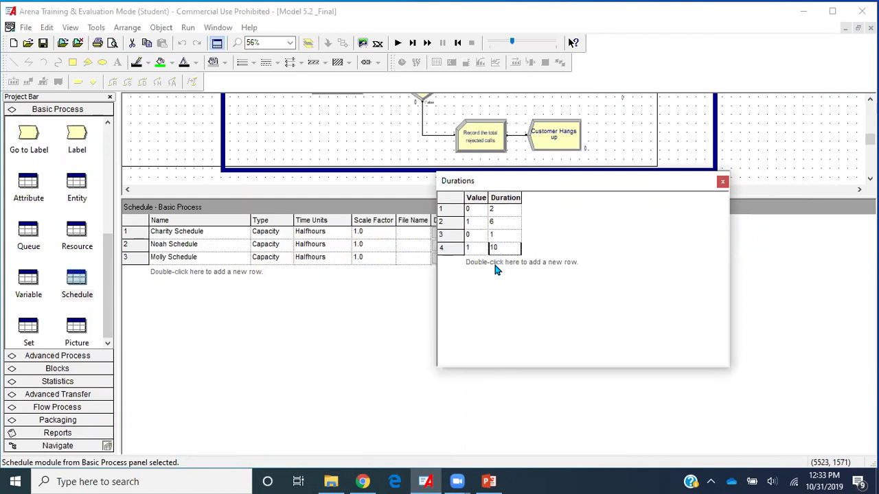
# - Add a fifth duration row with value 0 and duration 3 to the third schedule, consulting the PowerPoint staff table, and close the durations list
pyautogui.doubleClick(493, 261)
pyautogui.write('0')
pyautogui.press('Tab')
pyautogui.click(489, 481)
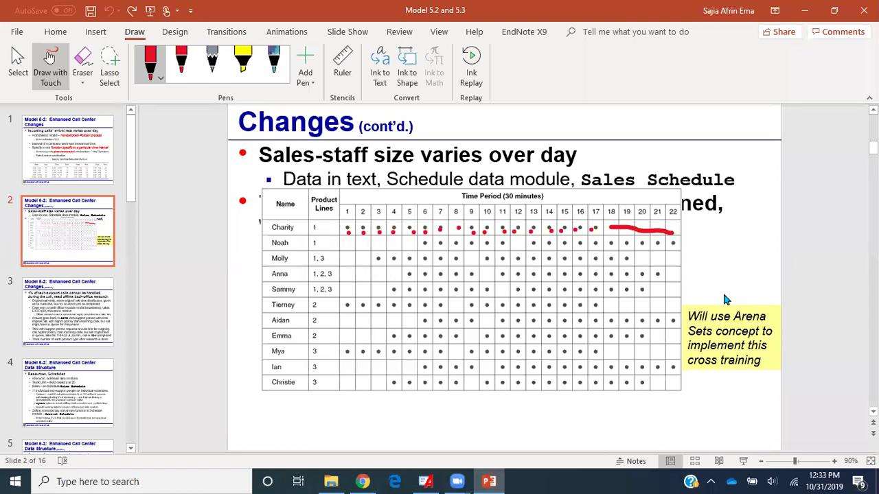
pyautogui.click(489, 481)
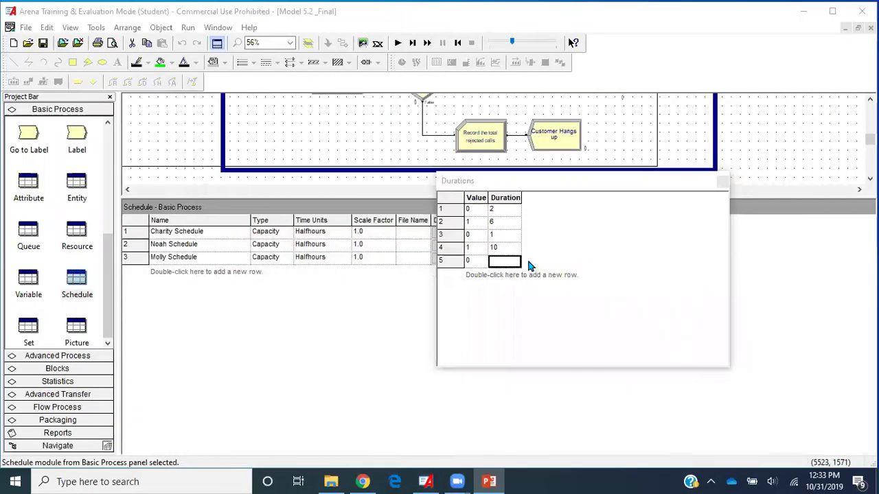
pyautogui.click(514, 264)
pyautogui.write('3')
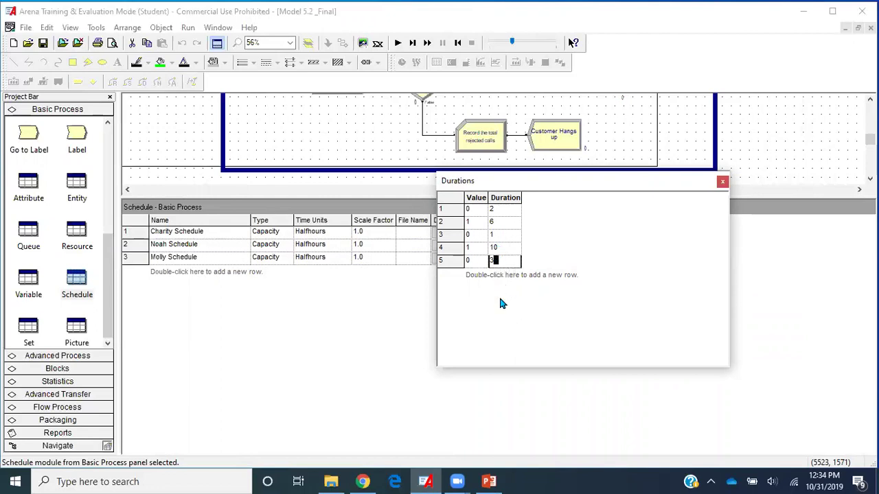
pyautogui.click(723, 181)
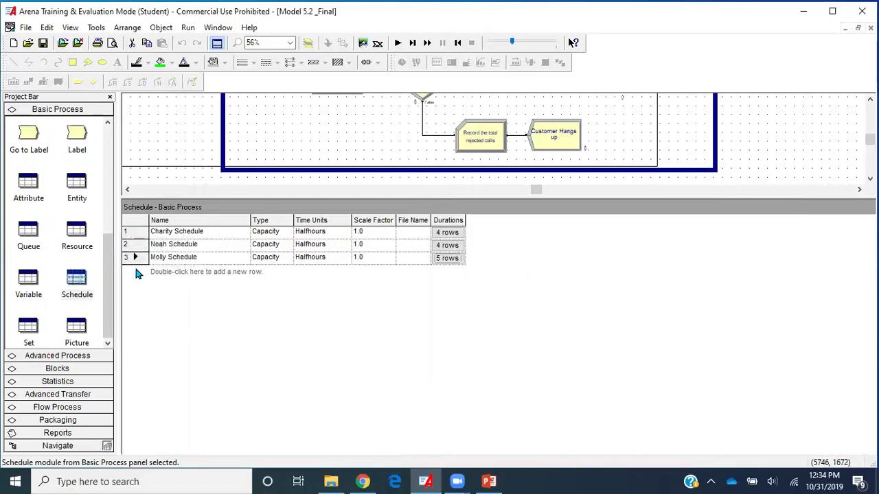
# - Check the PowerPoint staff table and delete the arrival and sales schedules in rows 12 and 13 of the Schedule module
pyautogui.click(490, 481)
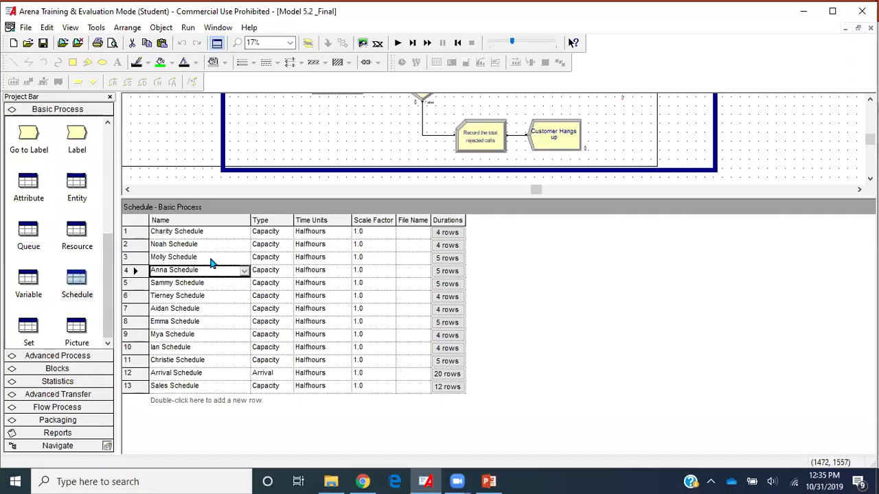
pyautogui.click(211, 296)
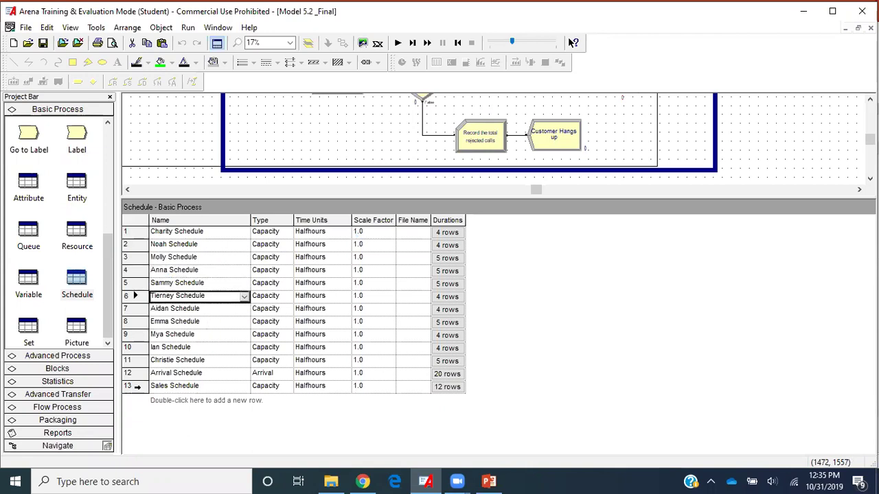
pyautogui.moveTo(135, 375); pyautogui.dragTo(137, 387)
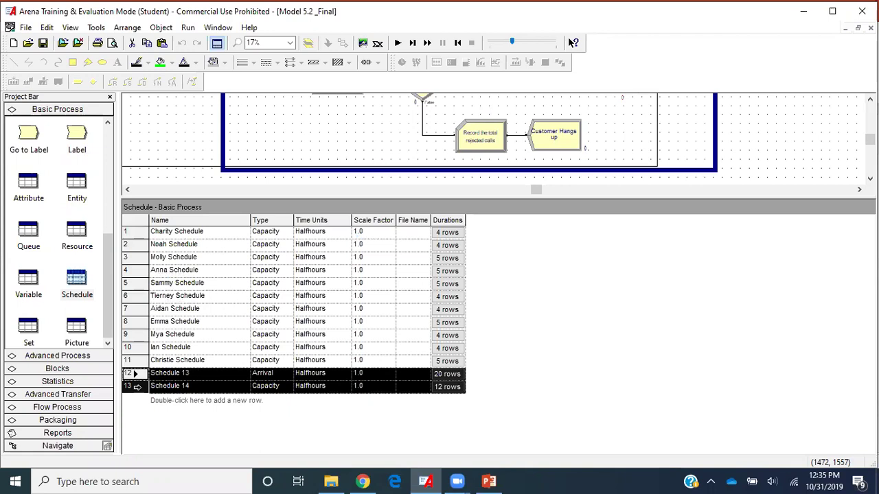
pyautogui.rightClick(135, 375)
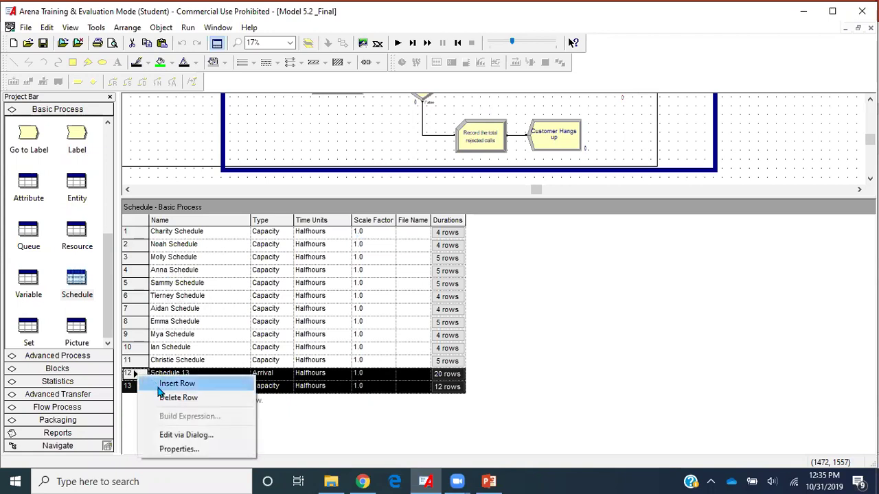
pyautogui.click(173, 398)
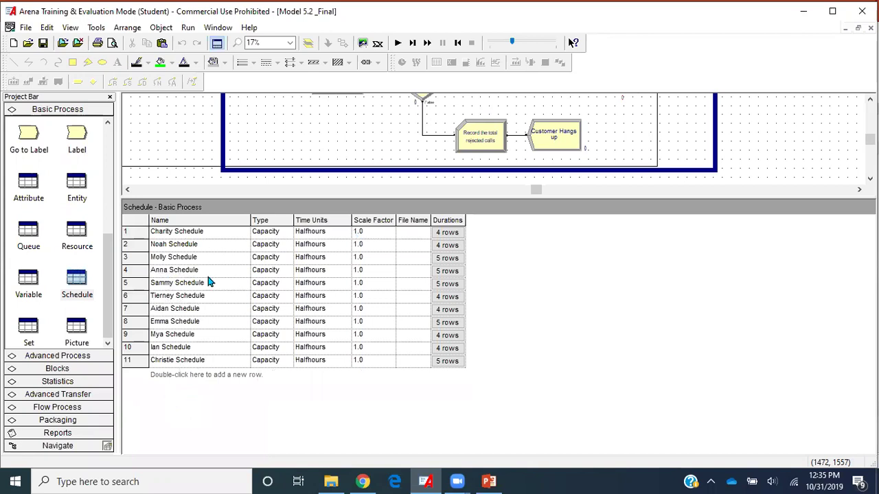
# - In the Resource module, add a fourth row and set the third resource's type to Based on Schedule
pyautogui.click(73, 236)
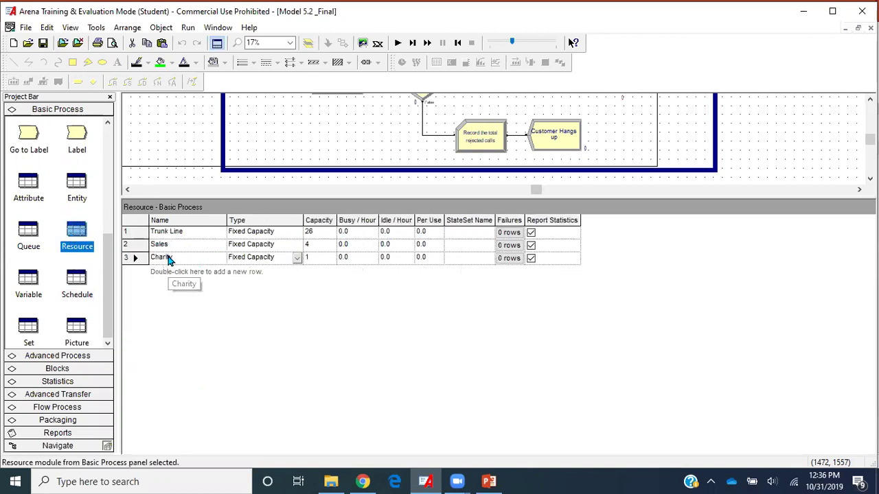
pyautogui.doubleClick(178, 272)
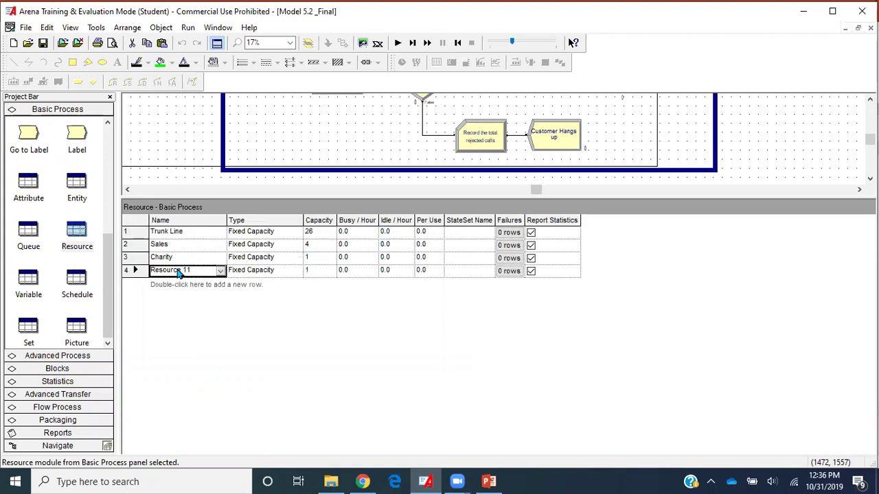
pyautogui.click(288, 258)
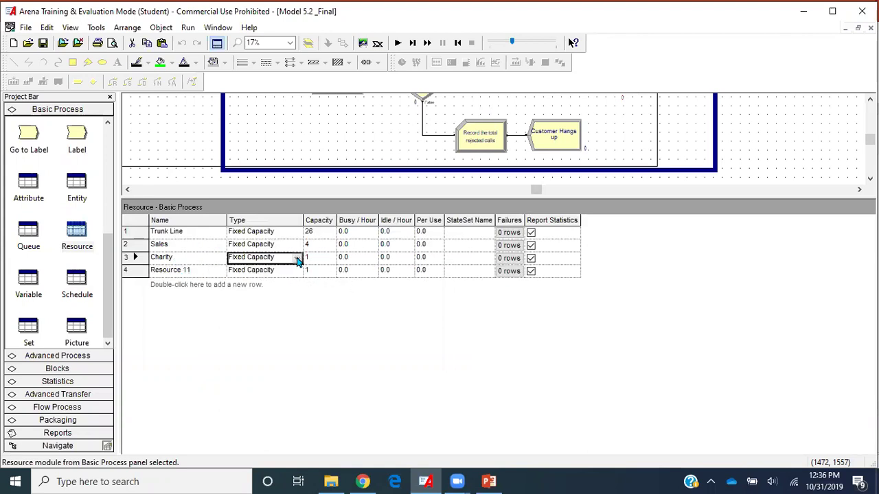
pyautogui.click(297, 259)
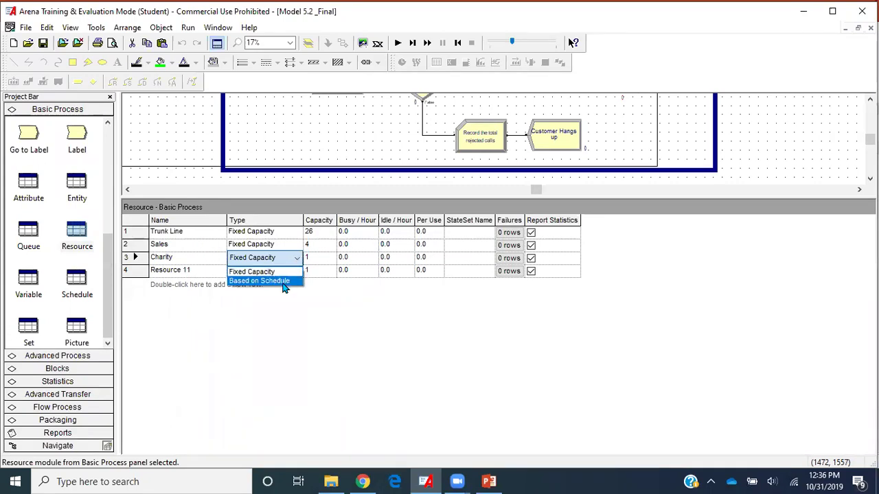
pyautogui.click(283, 281)
# - Assign the first tech-support employee's matching schedule to the third resource and widen the Schedule Name column
pyautogui.click(350, 259)
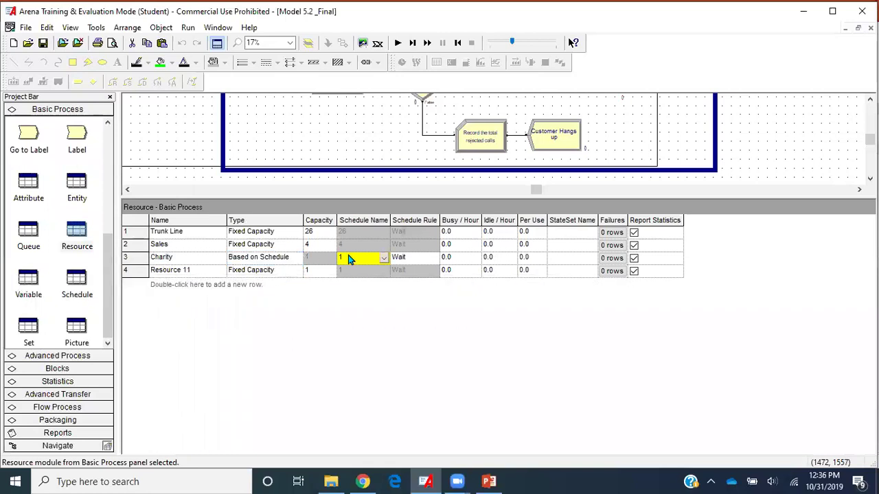
pyautogui.click(383, 258)
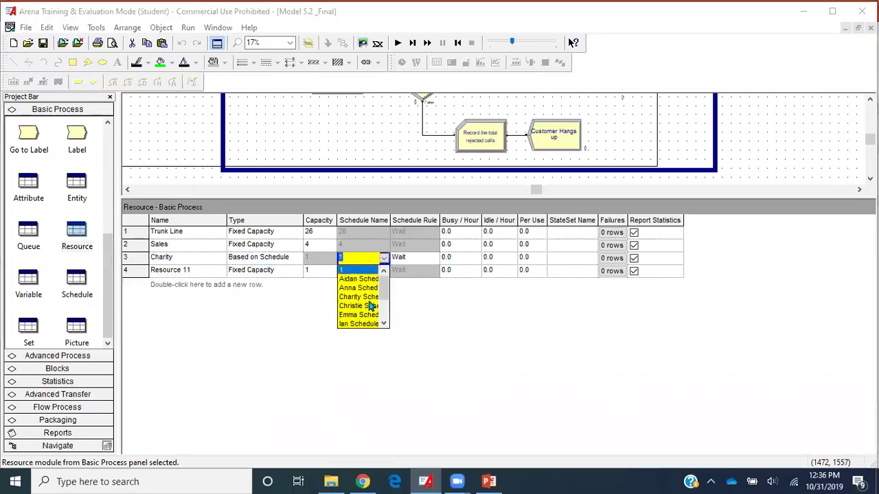
pyautogui.scroll(-1, 364, 330)
pyautogui.scroll(1, 364, 330)
pyautogui.click(362, 289)
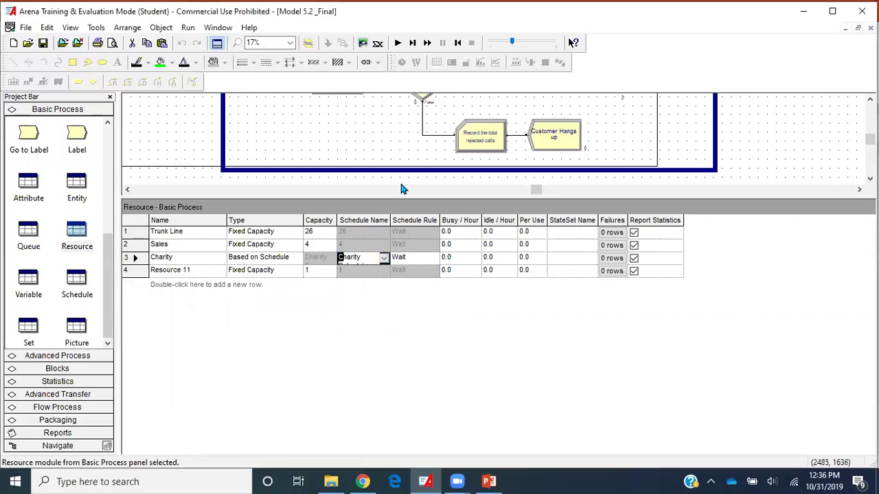
pyautogui.moveTo(390, 220); pyautogui.dragTo(504, 220)
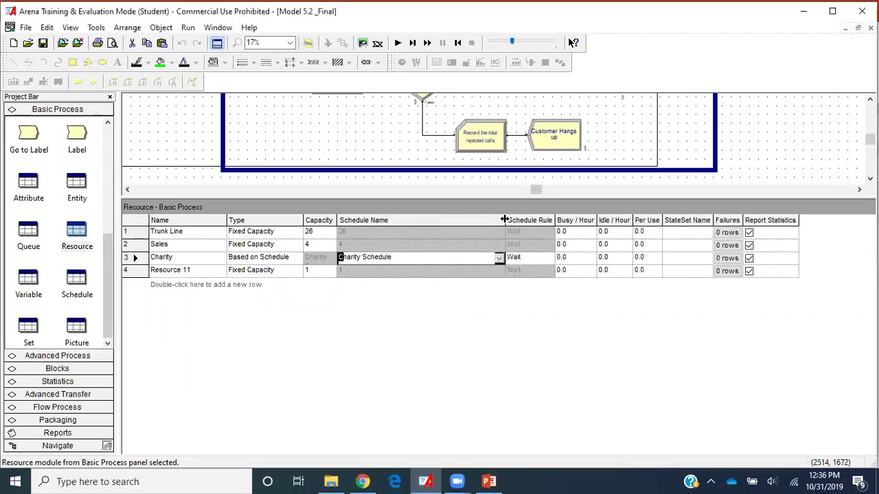
# - Check the first entry in the Schedule module that the third resource refers to
pyautogui.click(79, 286)
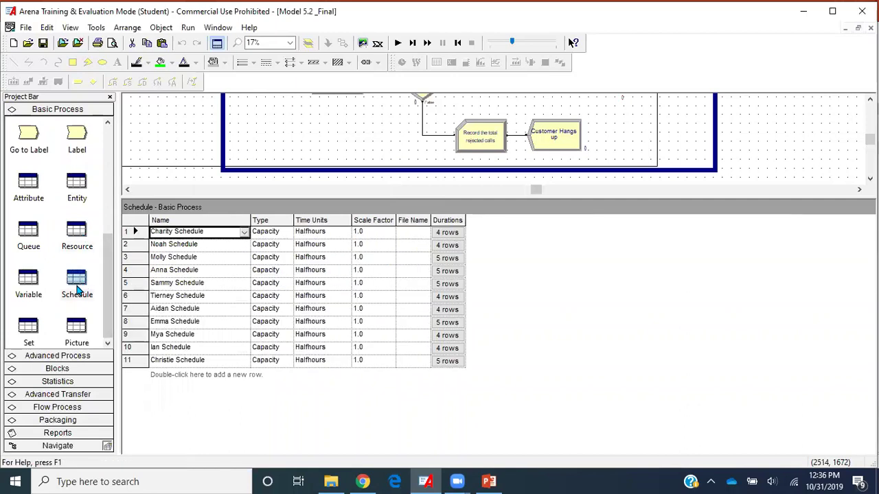
pyautogui.click(154, 233)
pyautogui.click(127, 233)
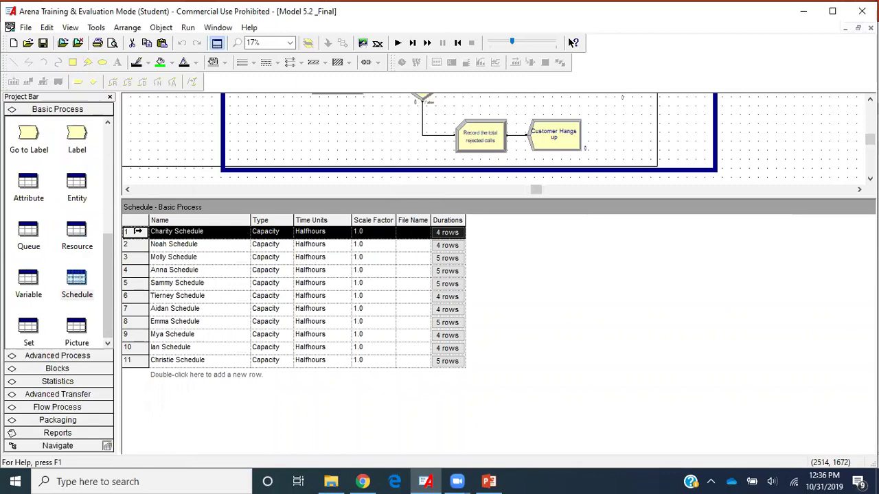
# - Return to the Resource module and set the third resource's schedule rule to Ignore
pyautogui.click(77, 233)
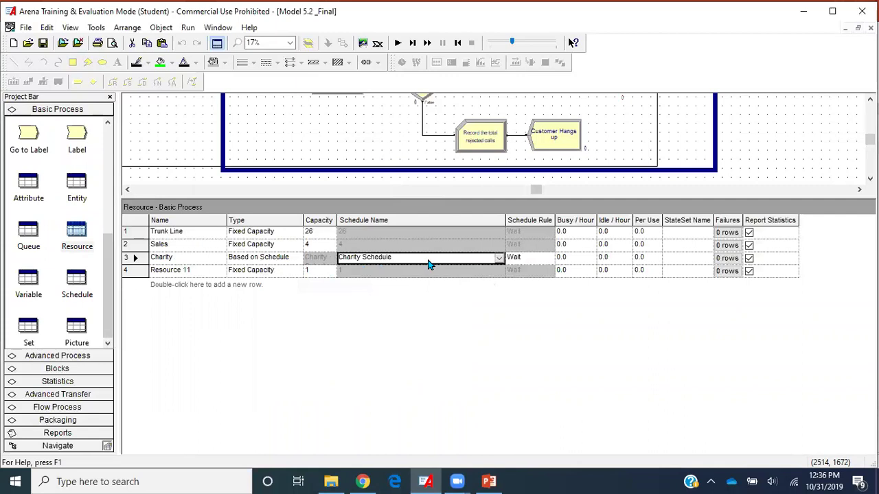
pyautogui.click(547, 262)
pyautogui.click(541, 281)
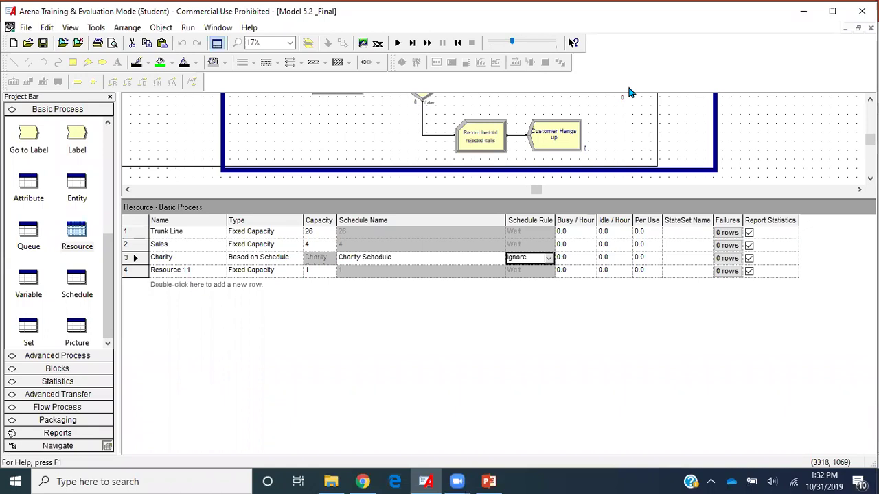
# - Try the Wait schedule rule on the third resource, then restore Ignore
pyautogui.click(135, 258)
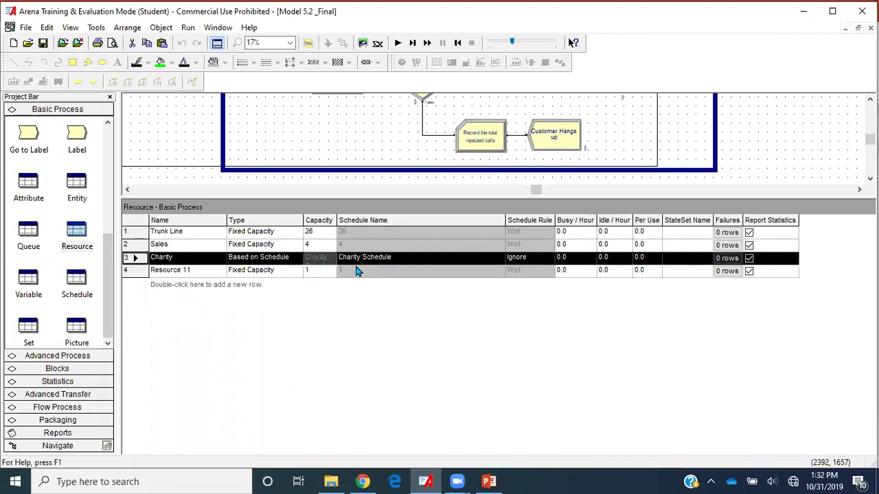
pyautogui.click(548, 258)
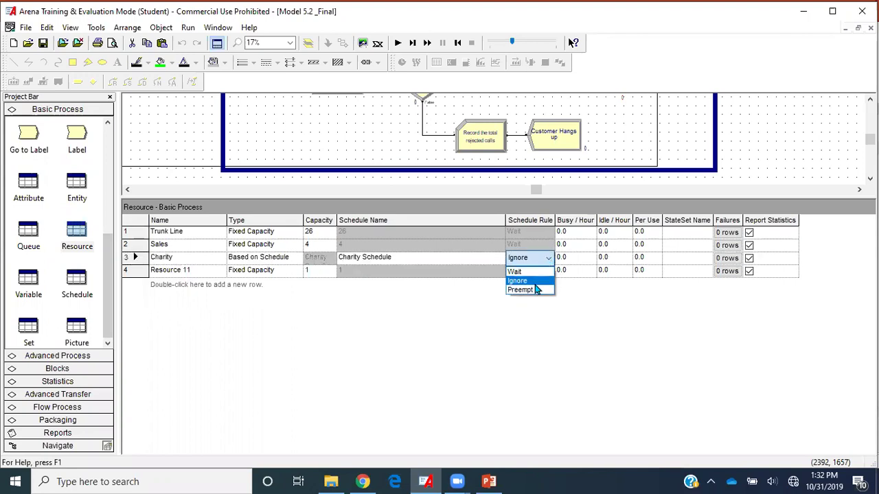
pyautogui.click(533, 280)
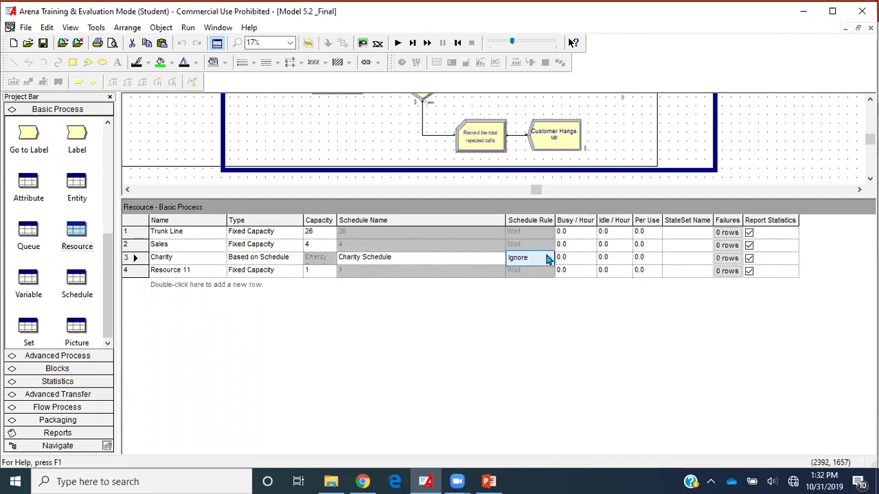
pyautogui.click(548, 258)
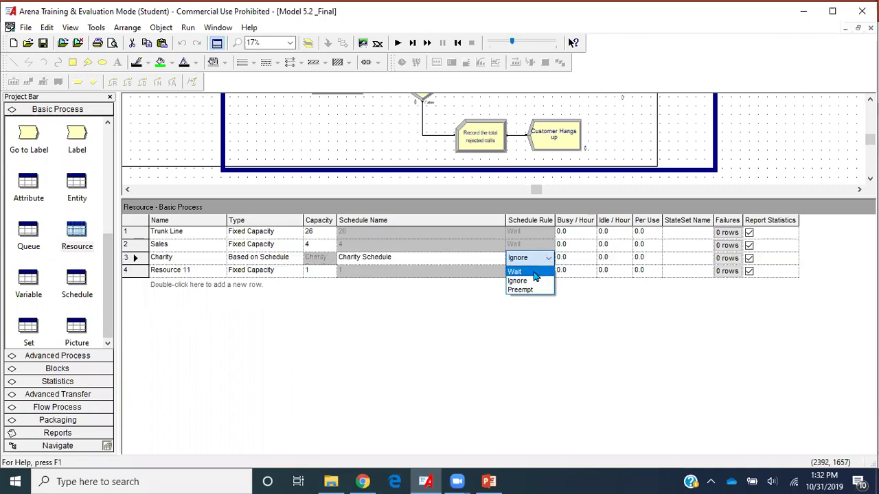
pyautogui.click(535, 273)
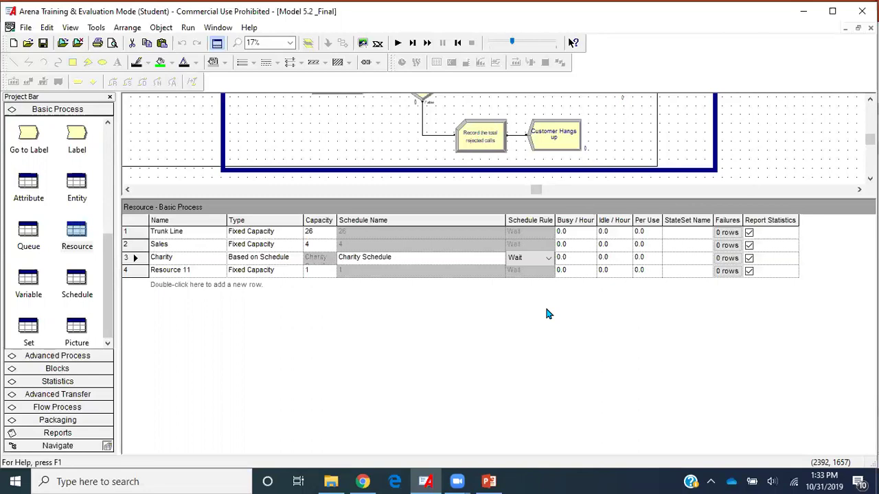
pyautogui.click(548, 258)
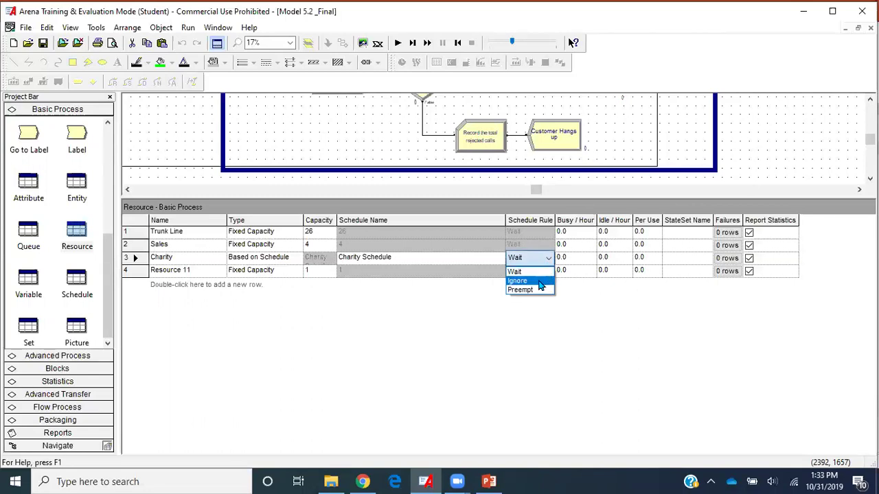
pyautogui.click(540, 282)
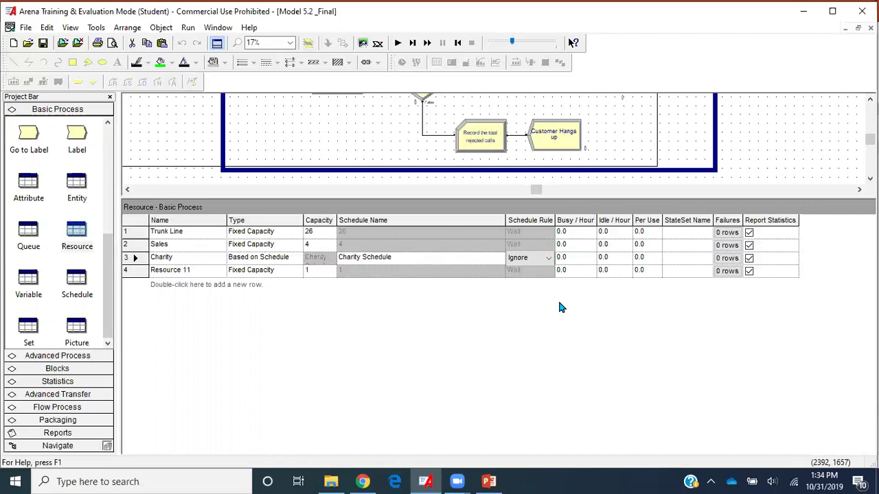
pyautogui.click(549, 258)
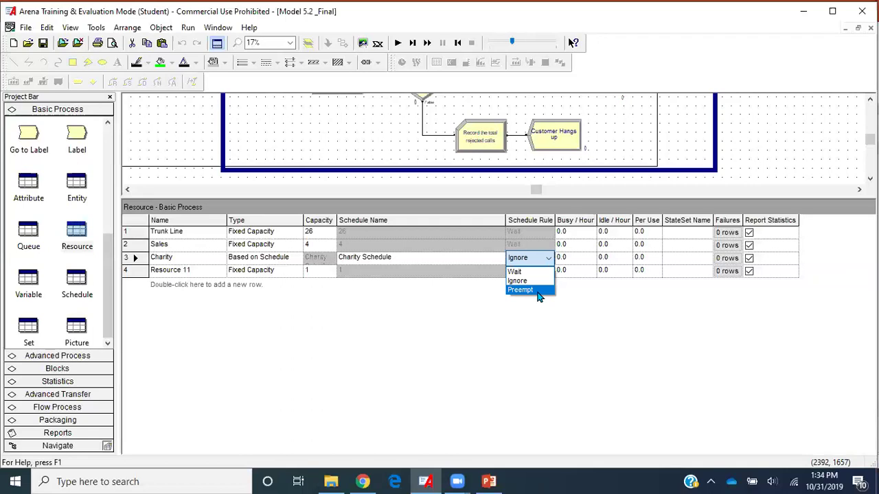
pyautogui.click(530, 282)
# - Delete the unused fourth row from the Resource module
pyautogui.click(132, 259)
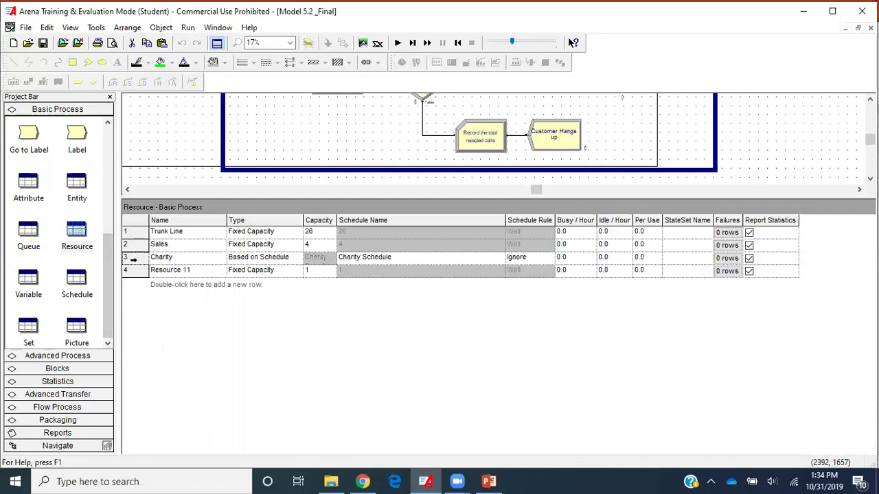
pyautogui.click(136, 270)
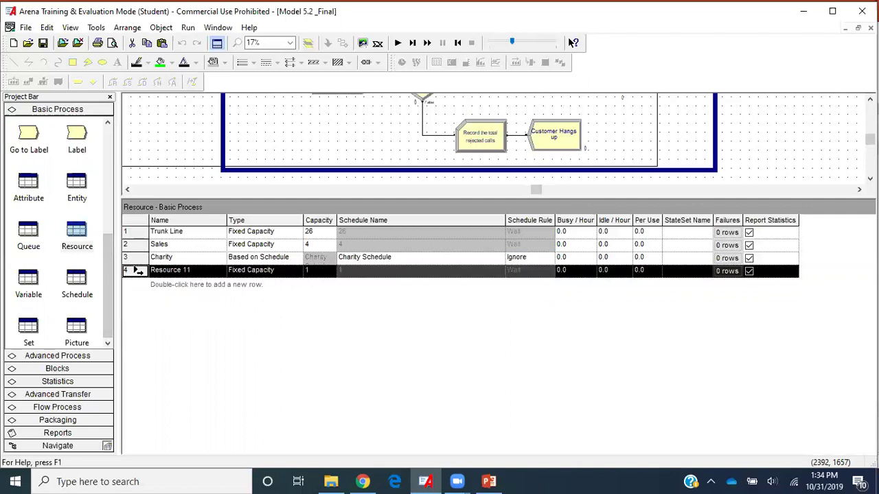
pyautogui.rightClick(137, 270)
pyautogui.click(158, 296)
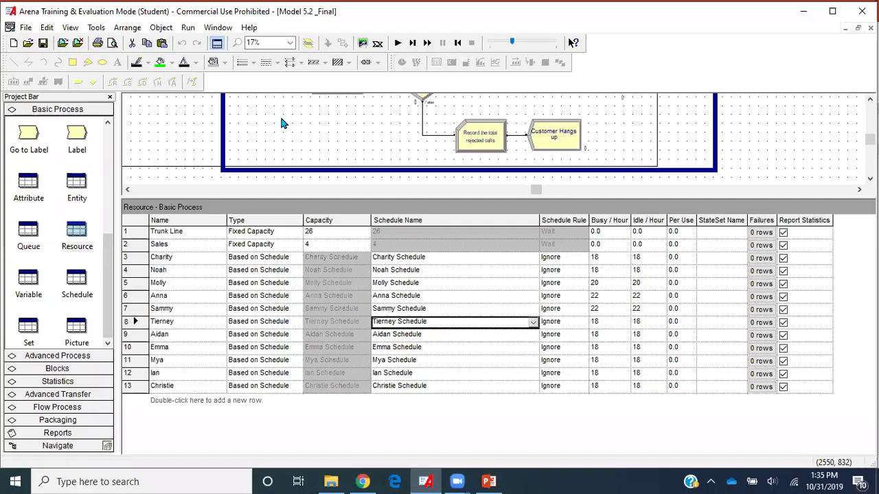
# - Compare the tech-support resource rows with the staff table on the PowerPoint Changes slide, then return to Arena
pyautogui.click(140, 258)
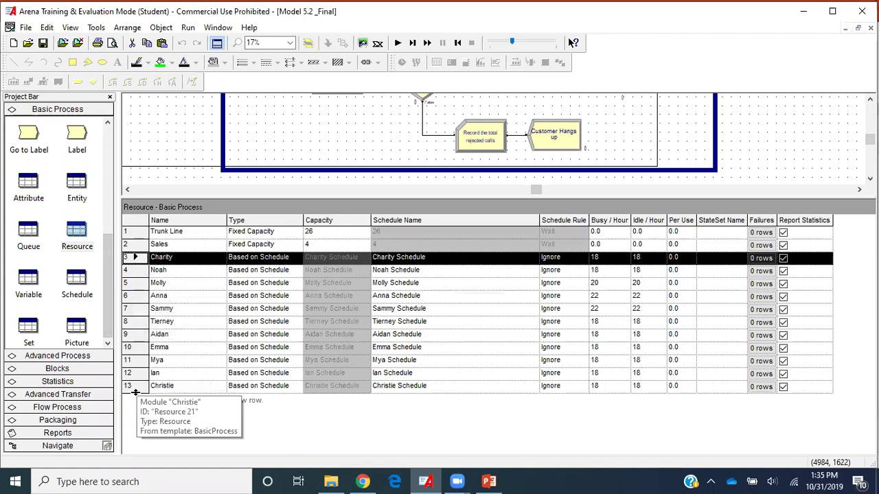
pyautogui.click(490, 482)
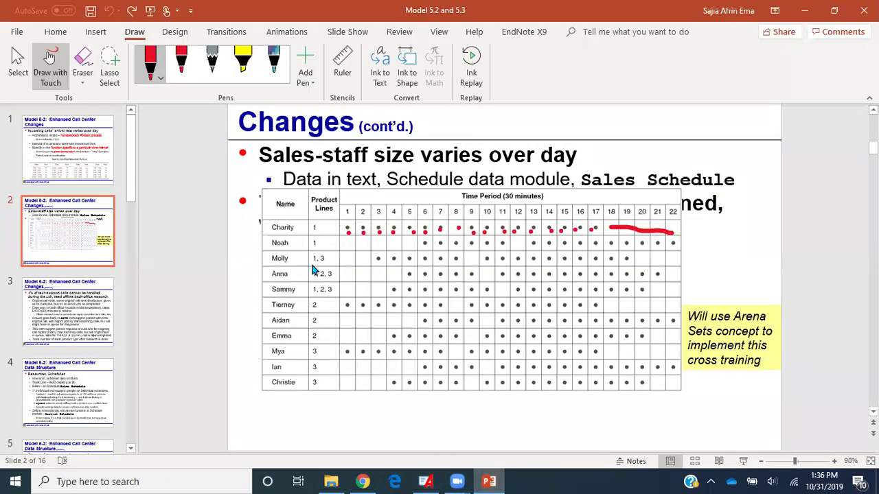
pyautogui.click(488, 482)
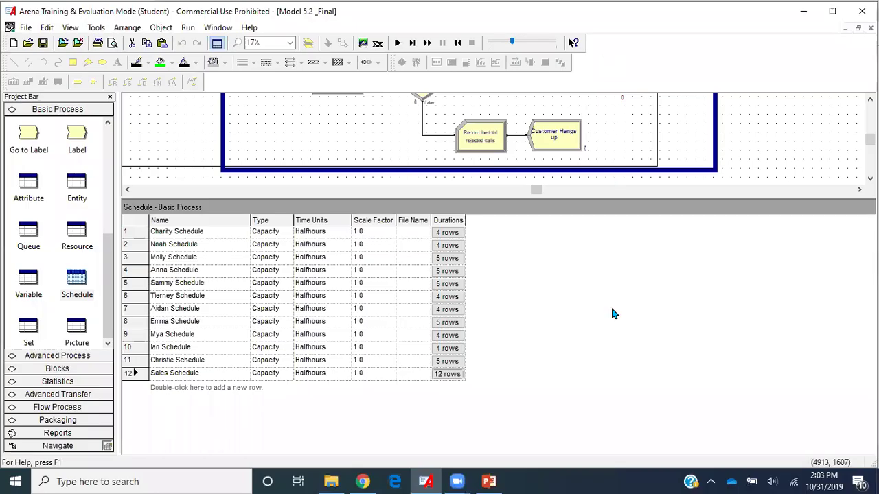
# - Review the Sales resource in the Resource module and enlarge the flowchart area to show the Tech Support Logic section
pyautogui.click(78, 231)
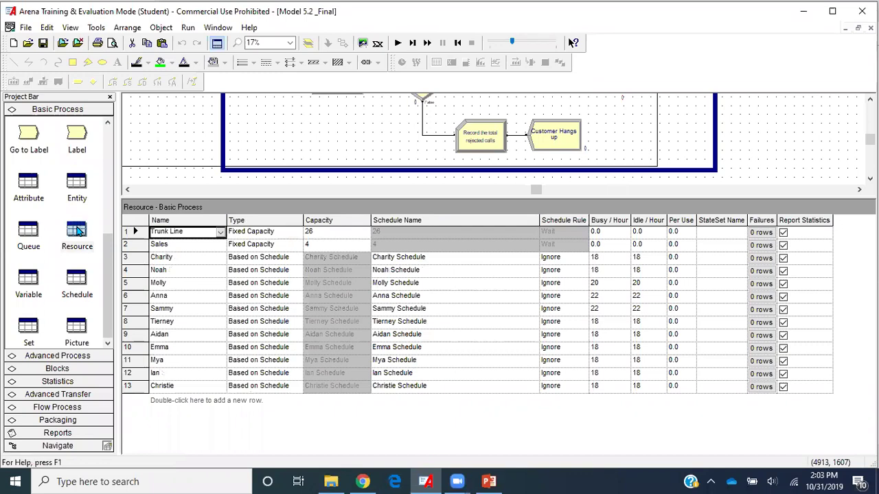
pyautogui.click(141, 244)
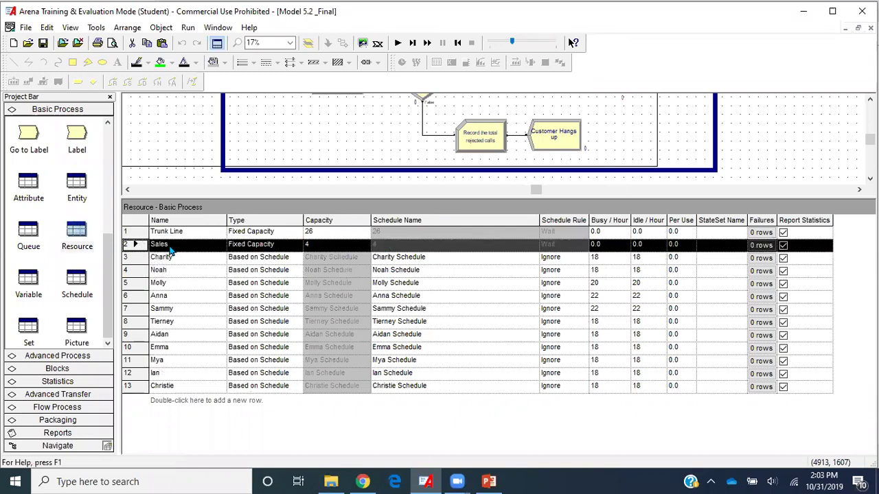
pyautogui.click(427, 171)
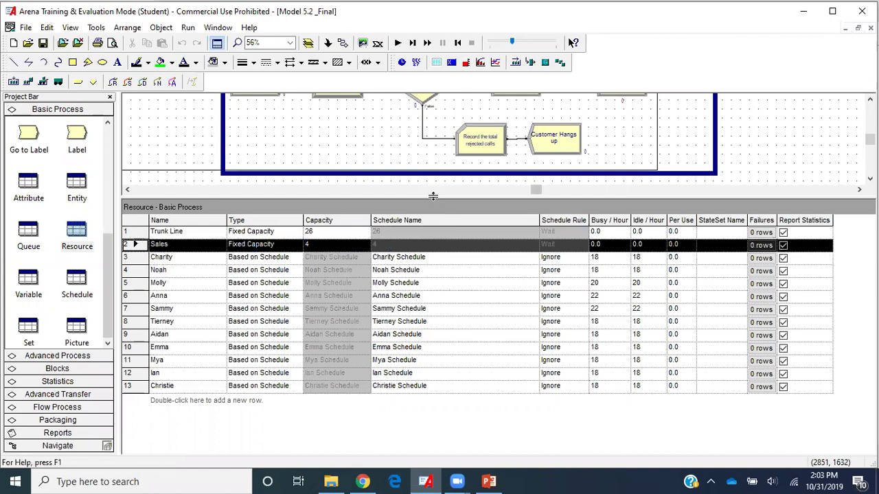
pyautogui.moveTo(433, 199); pyautogui.dragTo(424, 321)
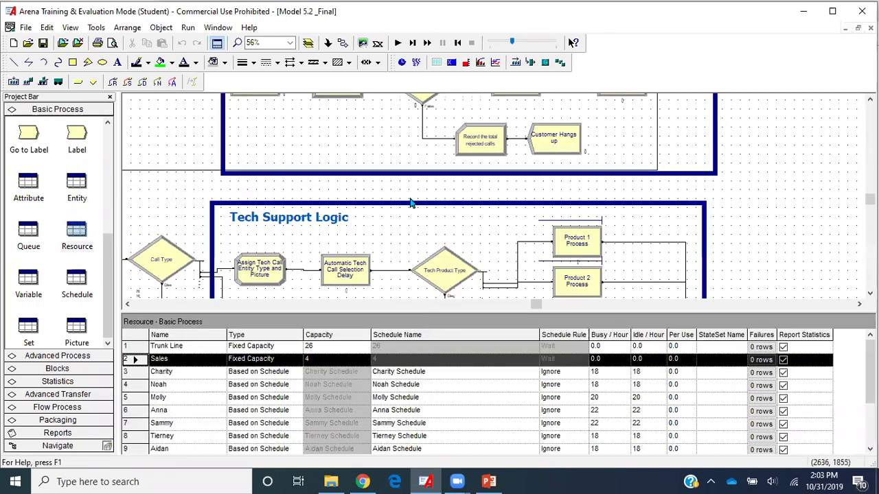
# - Examine the Sales Support Logic and Order Status Logic flowchart sections alongside the Sales resource's capacity
pyautogui.scroll(-4, 411, 203)
pyautogui.scroll(-3, 410, 203)
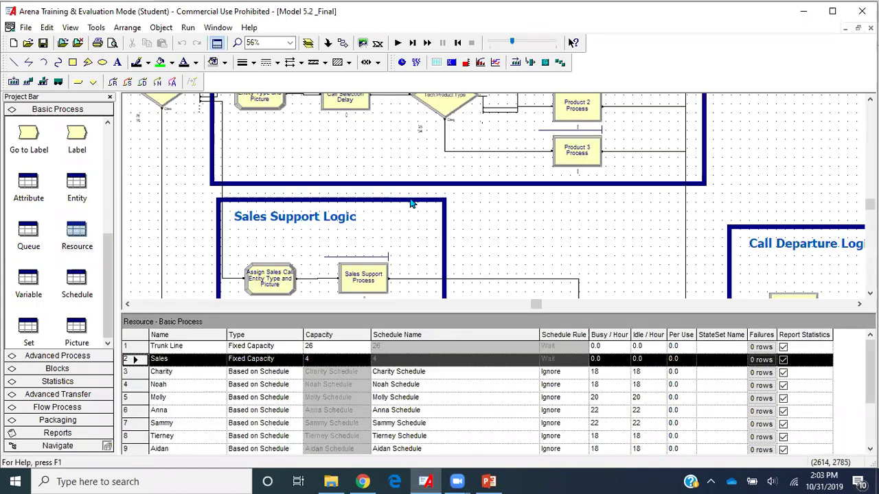
pyautogui.scroll(-6, 355, 206)
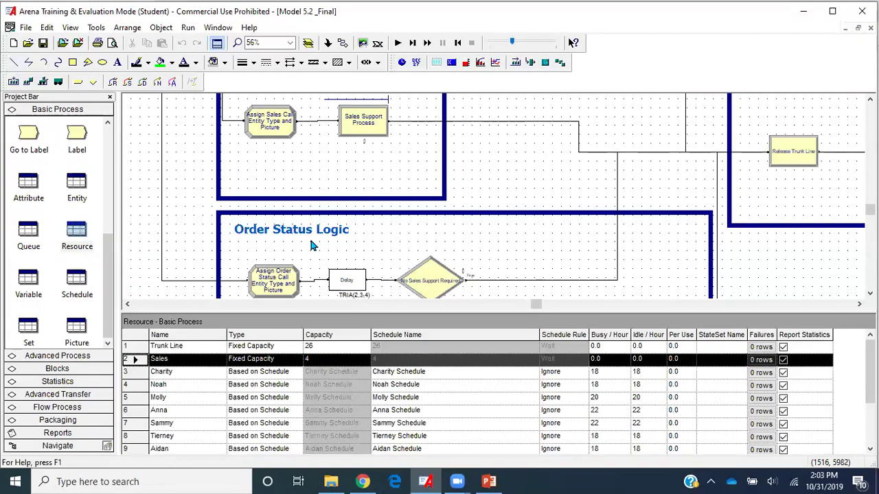
pyautogui.click(80, 231)
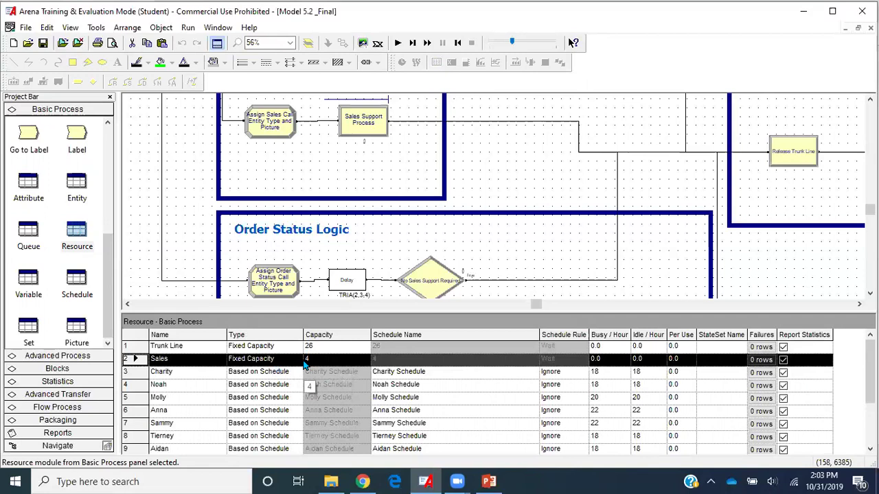
# - Display the Schedule module data and enlarge its spreadsheet area to show every schedule row
pyautogui.click(74, 282)
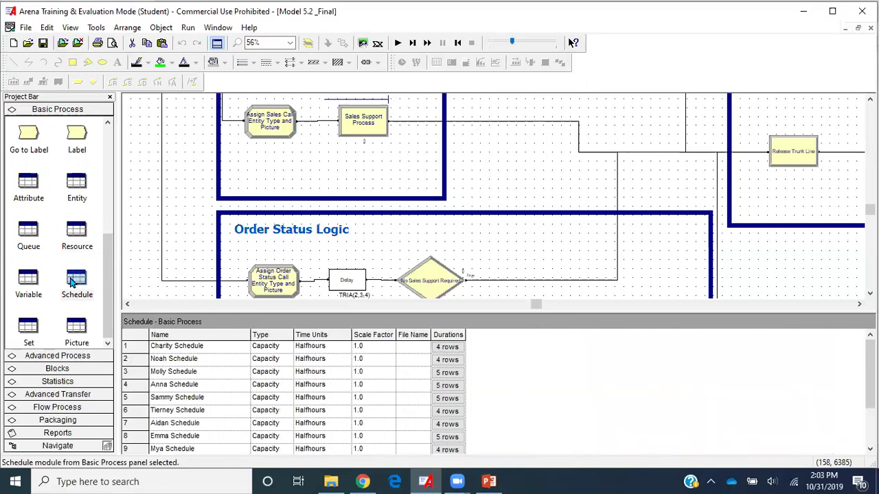
pyautogui.click(238, 308)
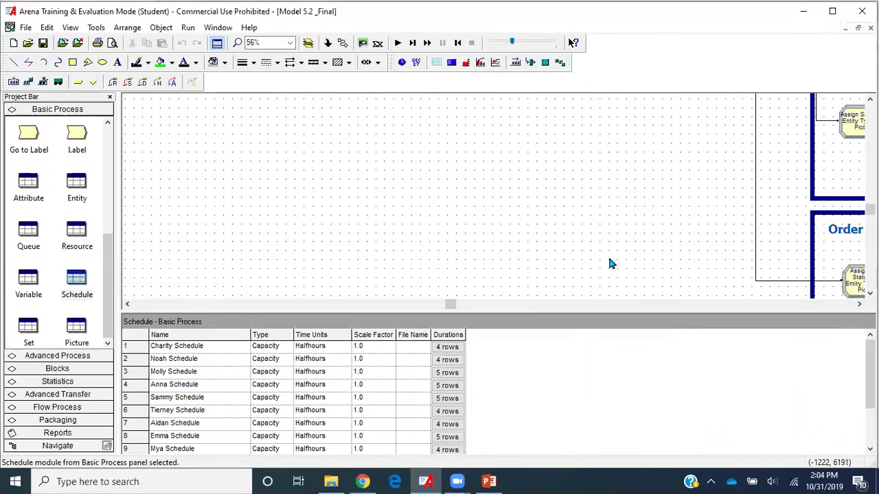
pyautogui.press('-')
pyautogui.press('-')
pyautogui.hscroll(5, 795, 241)
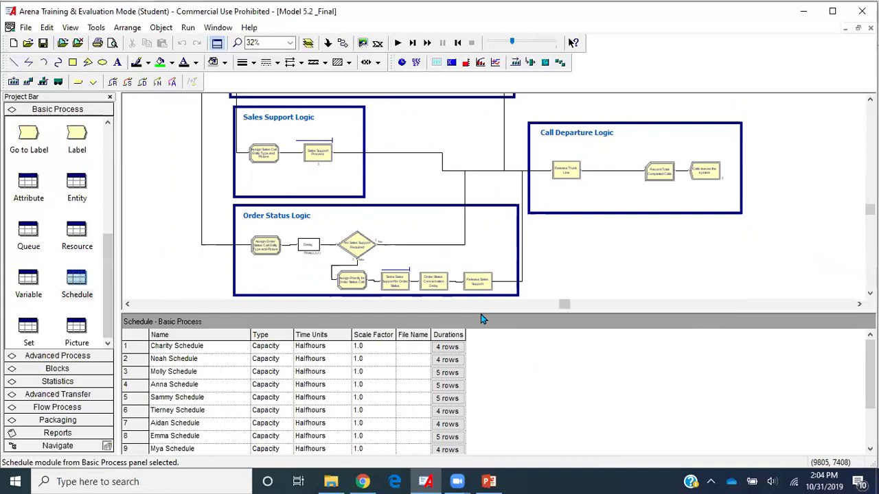
pyautogui.moveTo(482, 318); pyautogui.dragTo(474, 245)
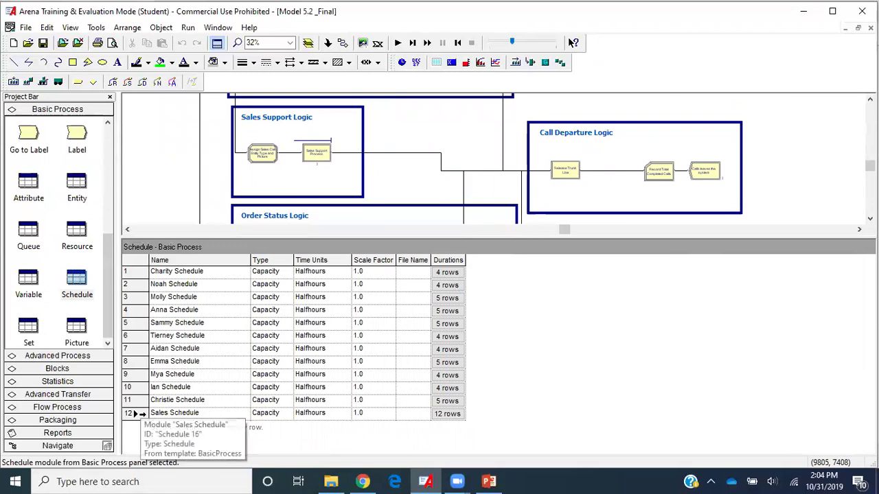
# - Review all value and duration pairs of the Sales Schedule, then close its durations
pyautogui.click(137, 414)
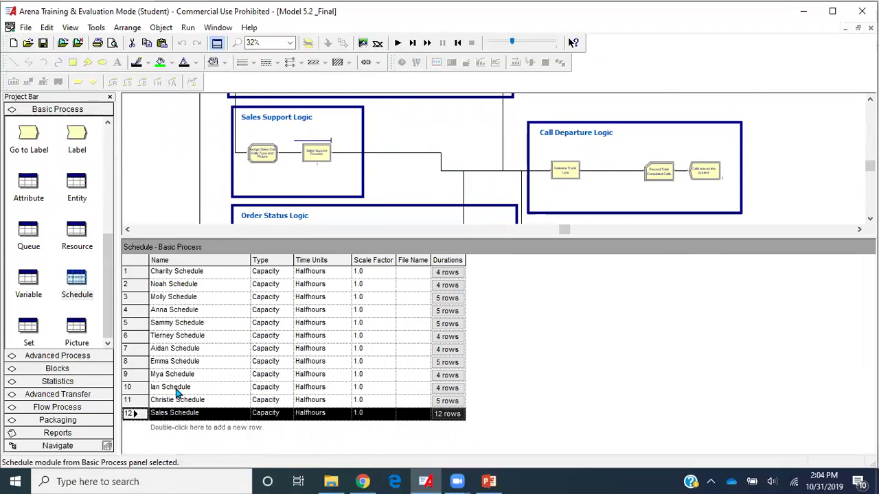
pyautogui.click(450, 414)
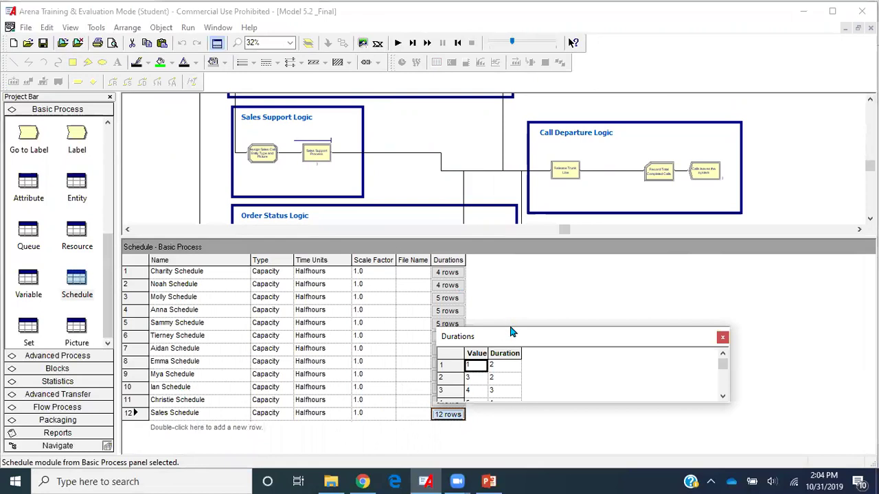
pyautogui.moveTo(509, 327); pyautogui.dragTo(545, 31)
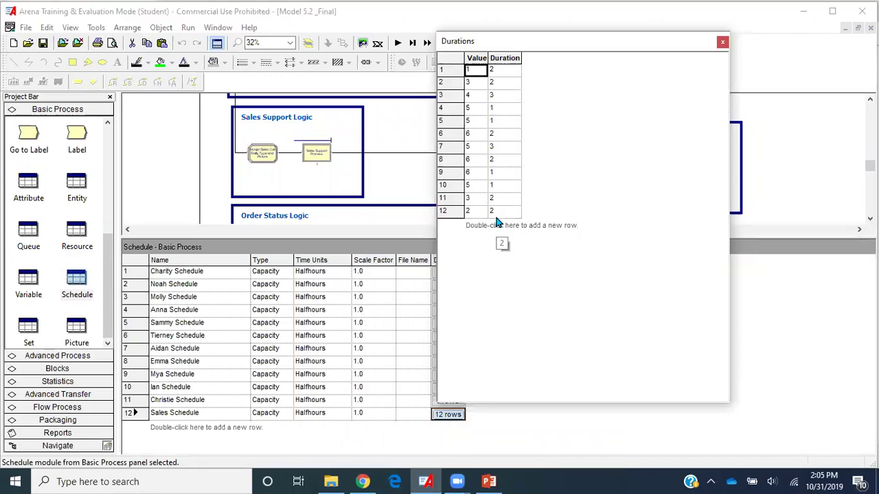
pyautogui.click(722, 42)
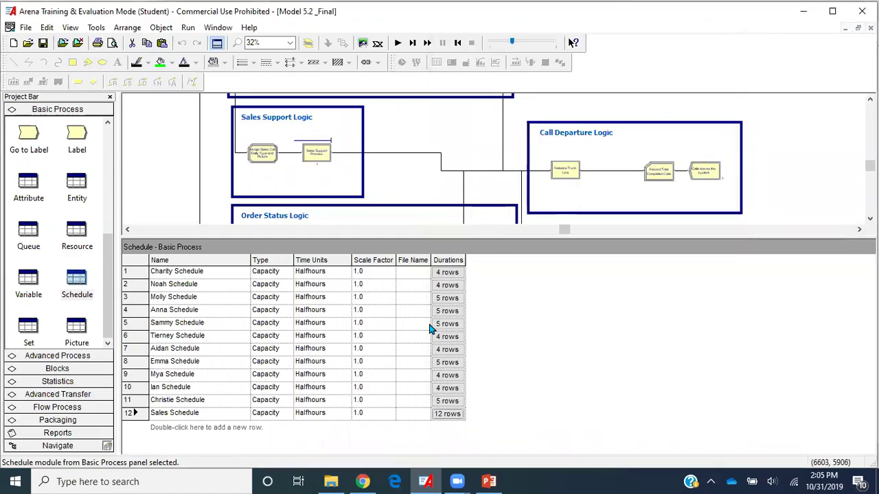
# - In the Resource module, change the Sales resource type to Based on Schedule and assign it the Sales Schedule
pyautogui.click(77, 238)
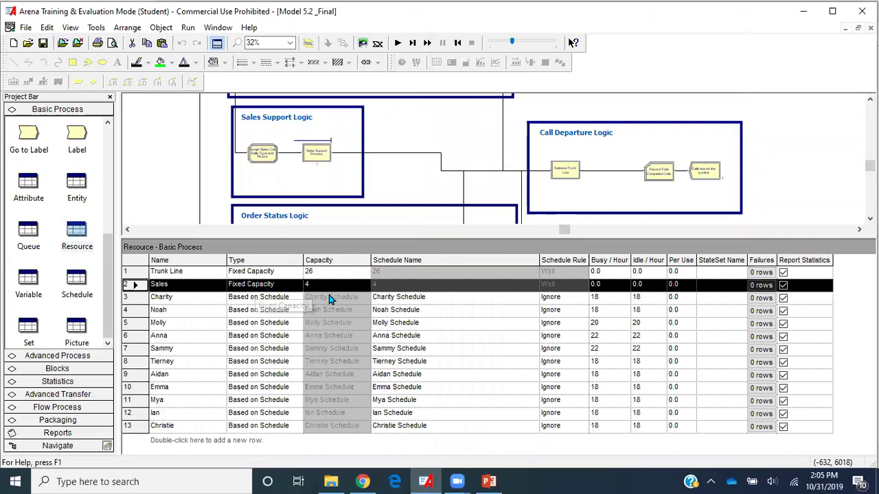
pyautogui.click(269, 287)
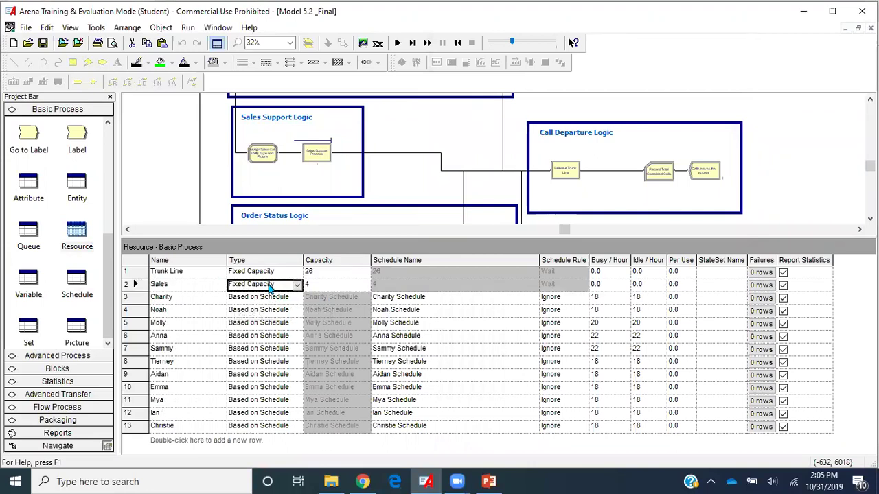
pyautogui.click(294, 287)
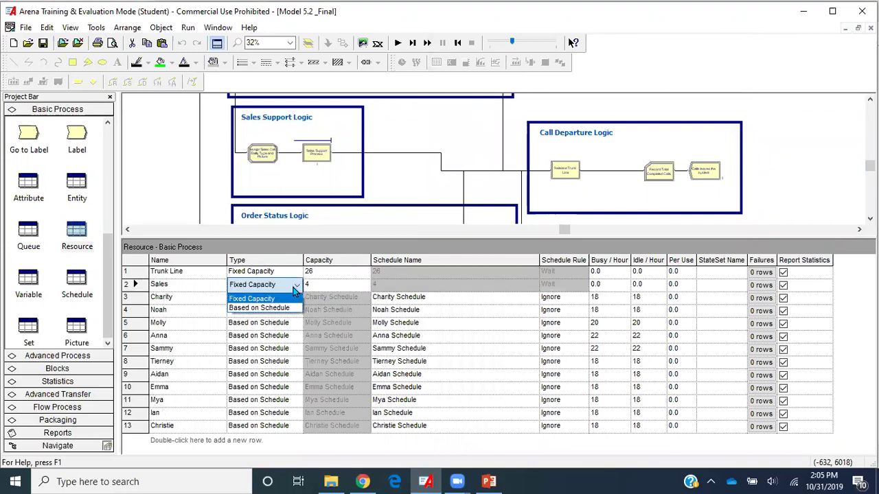
pyautogui.click(281, 309)
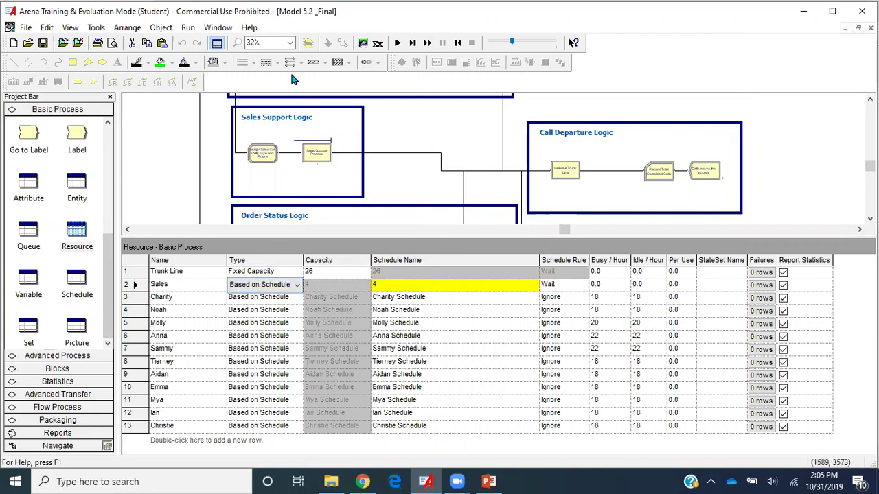
pyautogui.click(533, 286)
pyautogui.scroll(-1, 461, 343)
pyautogui.scroll(-1, 461, 344)
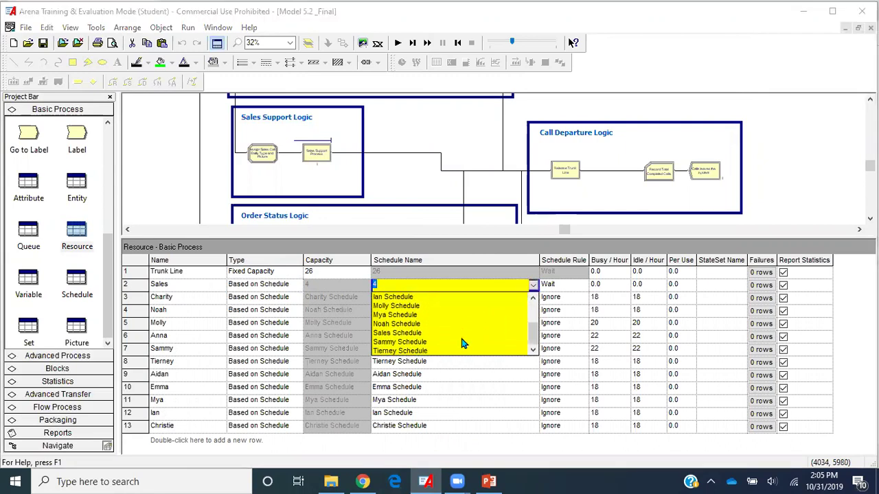
pyautogui.click(406, 335)
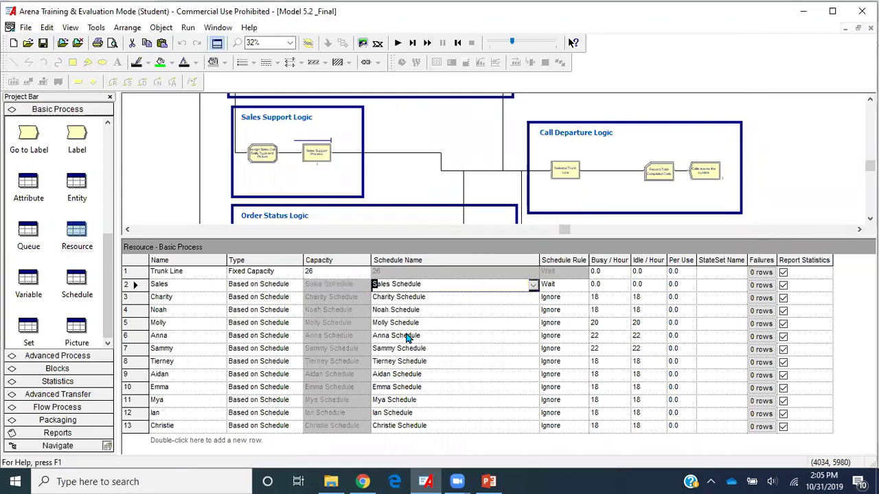
pyautogui.click(572, 291)
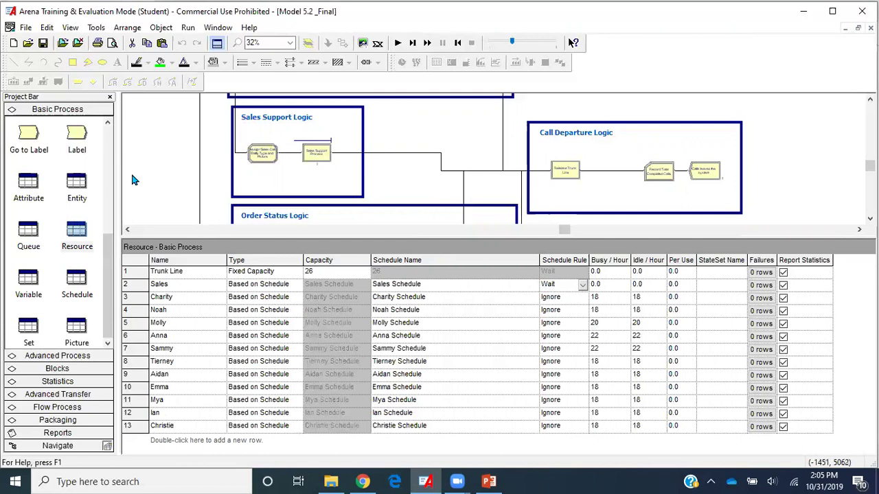
# - Add a new row to the Schedule module and name it Arrival Schedule
pyautogui.click(76, 282)
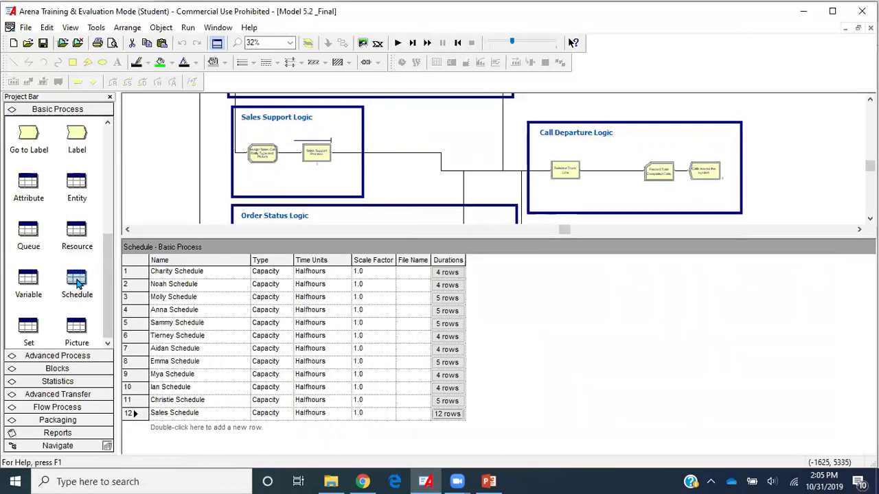
pyautogui.doubleClick(213, 427)
pyautogui.click(204, 426)
pyautogui.write('Arriv')
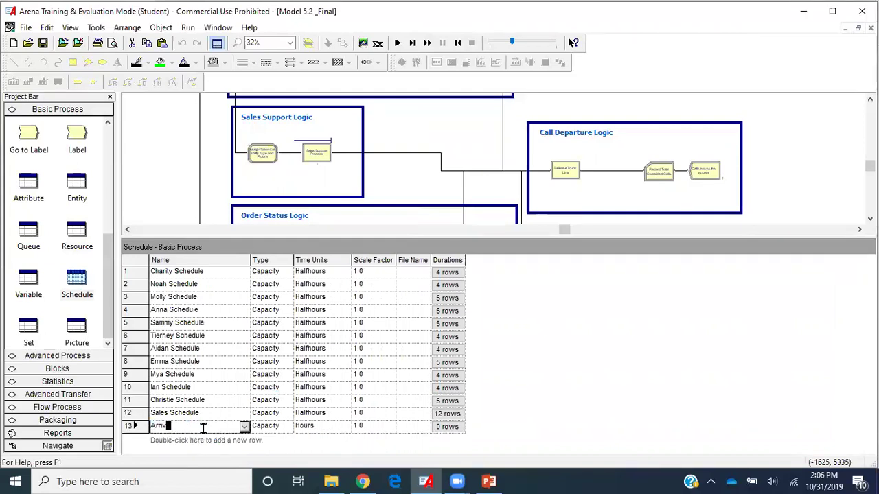
pyautogui.write('al Schedule')
# - Set the Arrival Schedule's type to Arrival and its time units to Halfhours
pyautogui.click(285, 427)
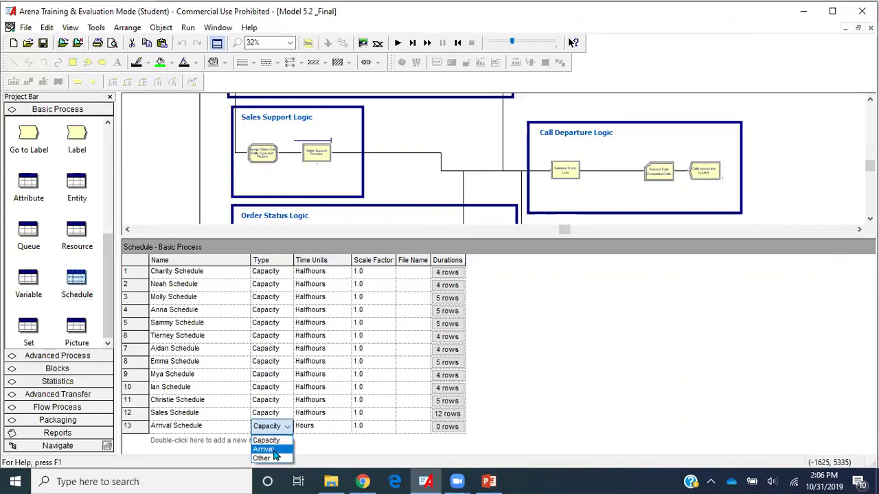
pyautogui.click(265, 450)
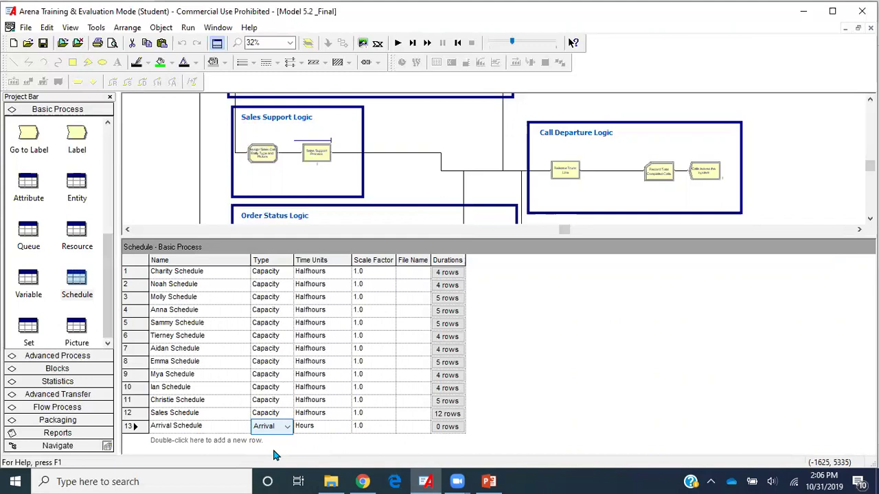
pyautogui.click(336, 426)
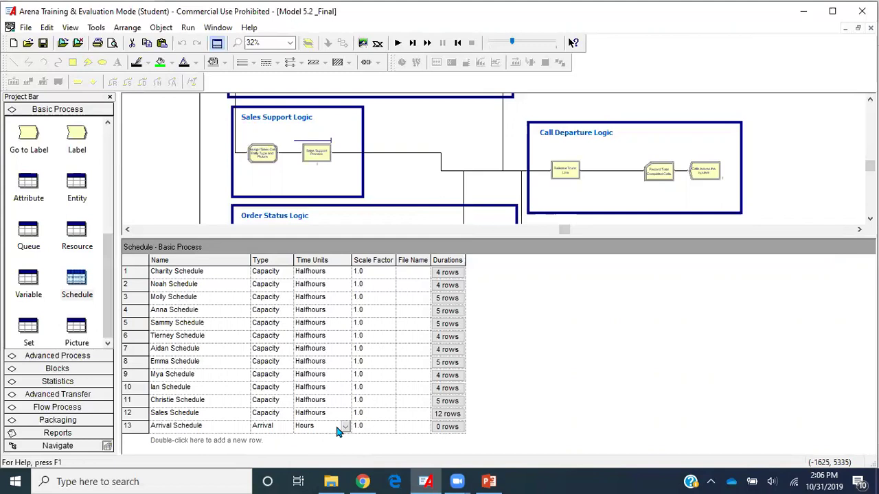
pyautogui.click(344, 427)
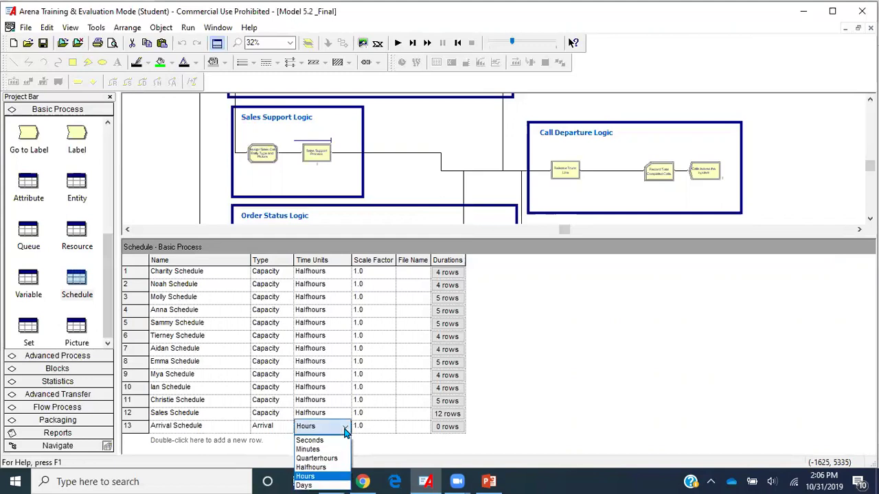
pyautogui.click(320, 469)
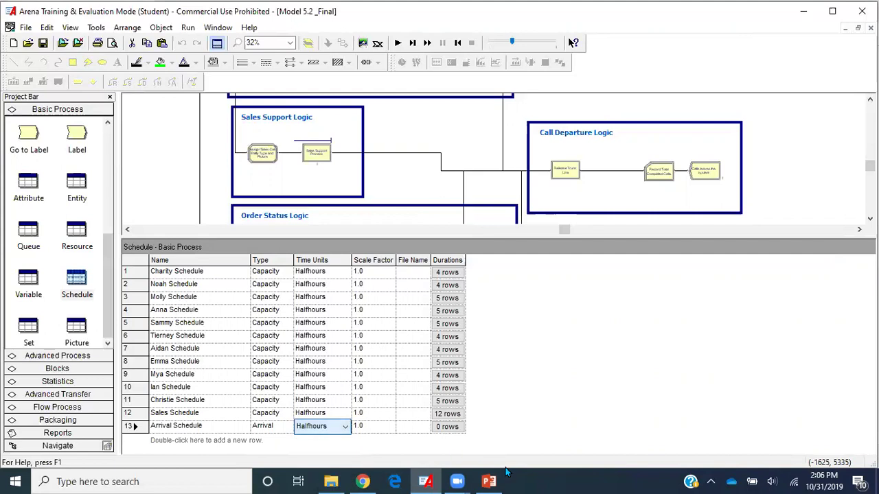
# - Switch to PowerPoint and go to the first slide, Enhanced Call Center Changes
pyautogui.click(489, 481)
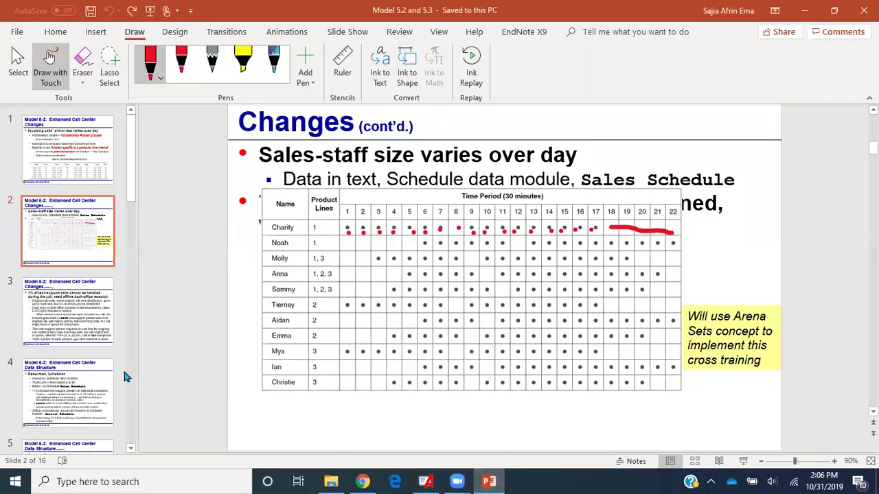
pyautogui.press('pageup')
pyautogui.moveTo(439, 104); pyautogui.dragTo(440, 275)
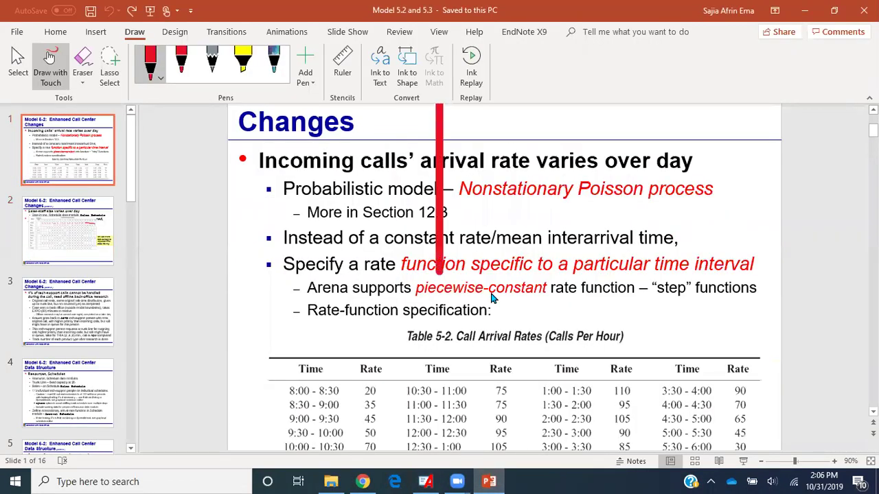
pyautogui.click(491, 291)
pyautogui.hotkey('ctrl', 'z')
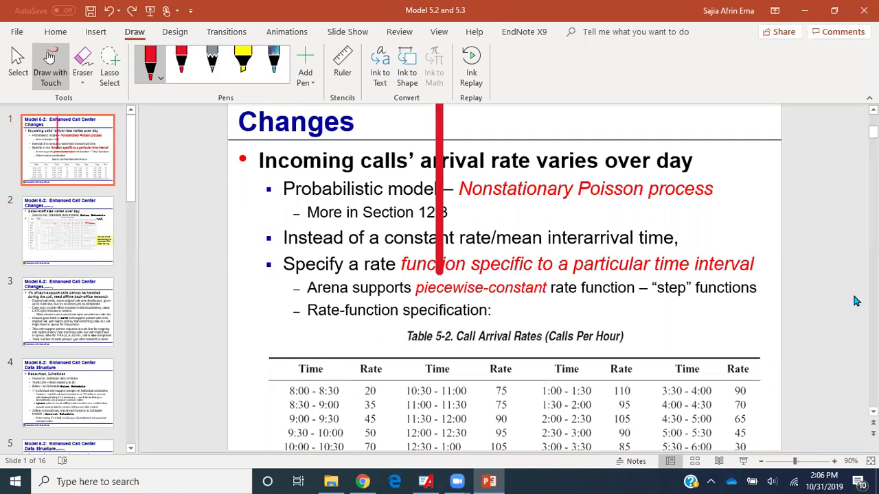
pyautogui.hotkey('ctrl', 'z')
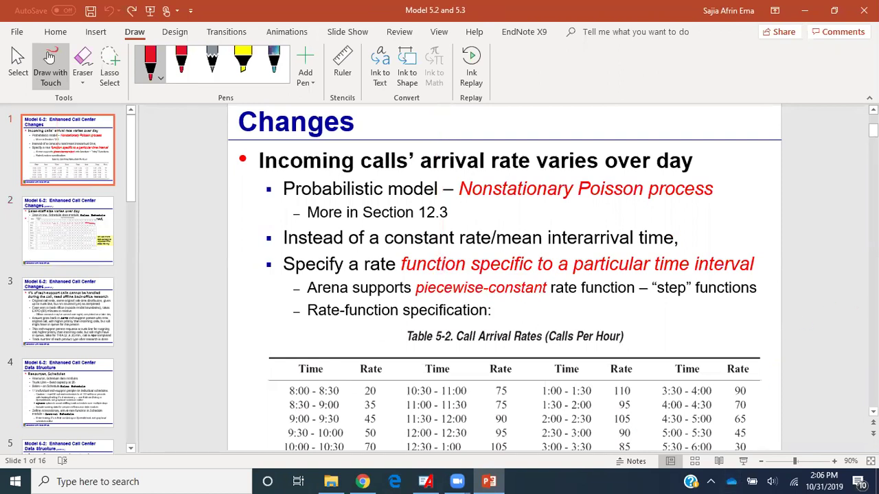
# - Read the Call Arrival Rates table and the rate-function description on the first slide
pyautogui.scroll(-5, 823, 411)
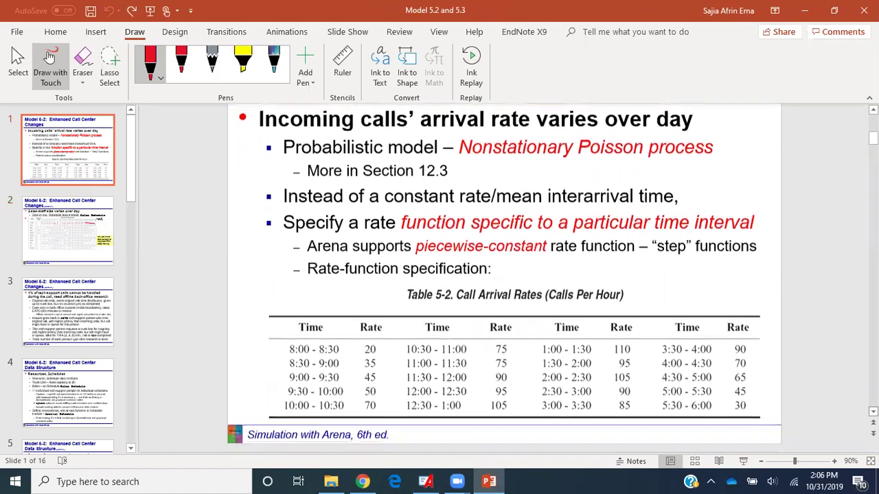
pyautogui.scroll(2, 414, 306)
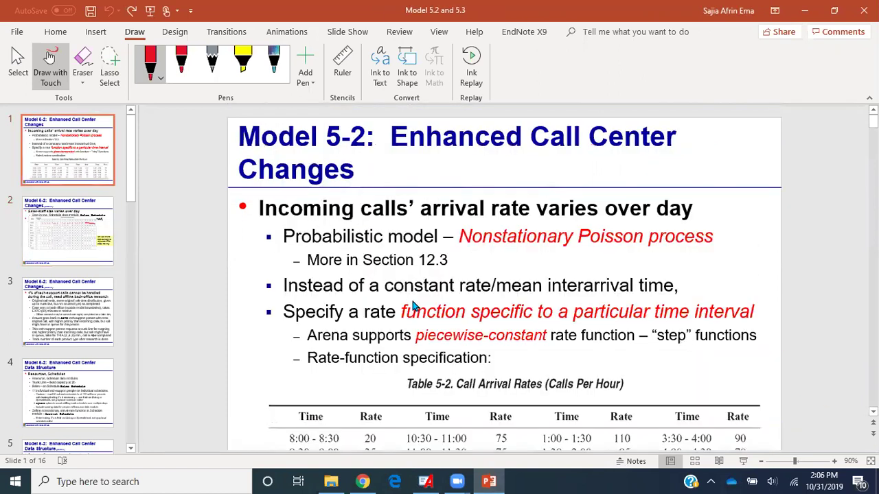
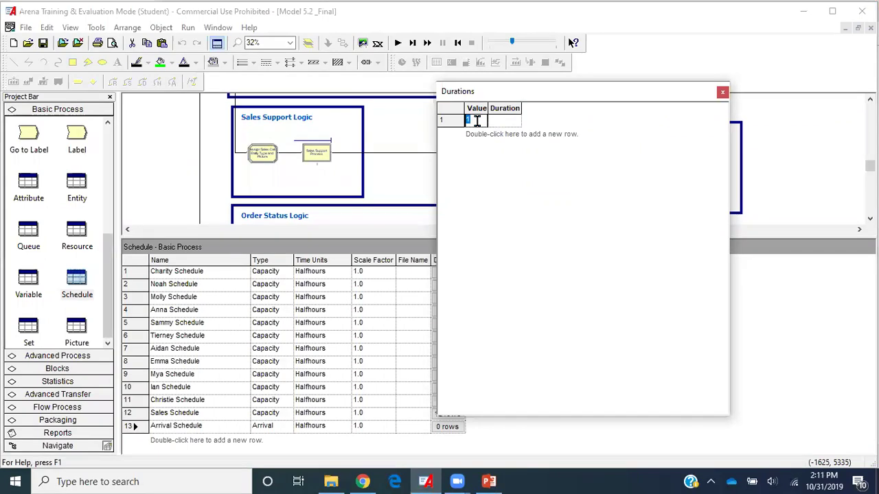
# - Enter the Arrival Schedule's first two duration rows: value 20 for duration 1 and value 35 for duration 1
pyautogui.write('20')
pyautogui.press('Tab')
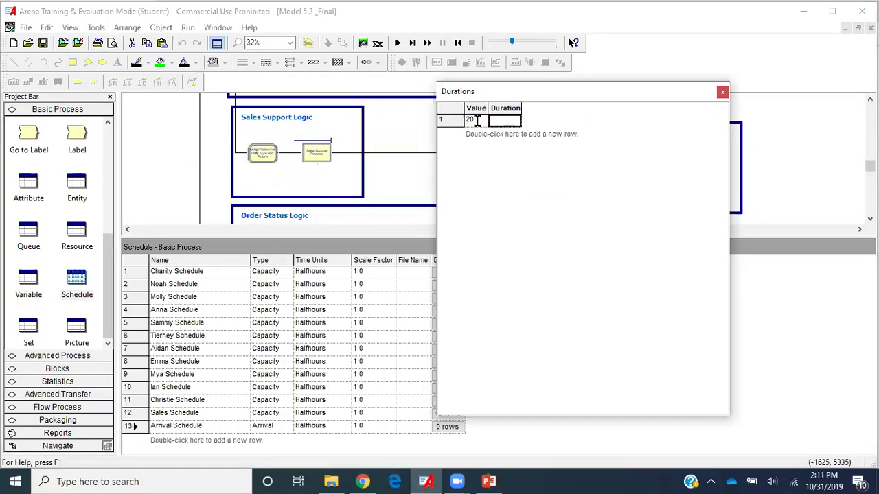
pyautogui.write('1')
pyautogui.doubleClick(484, 135)
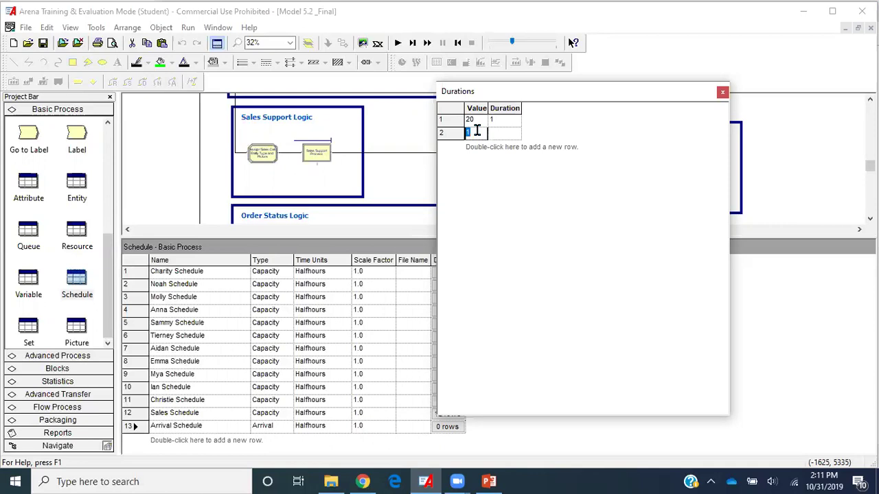
pyautogui.write('35')
pyautogui.click(498, 132)
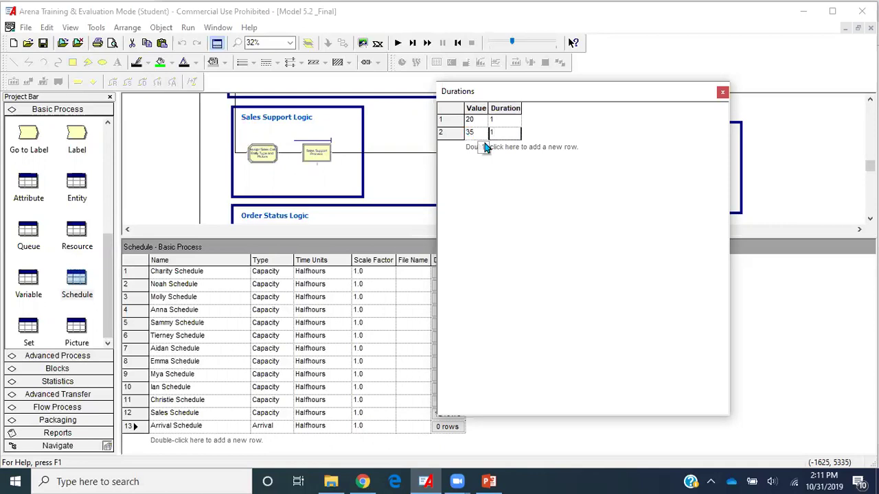
# - Add the Arrival Schedule's third and fourth duration rows with values 45 and 50, each for duration 1
pyautogui.doubleClick(484, 147)
pyautogui.write('45')
pyautogui.press('Tab')
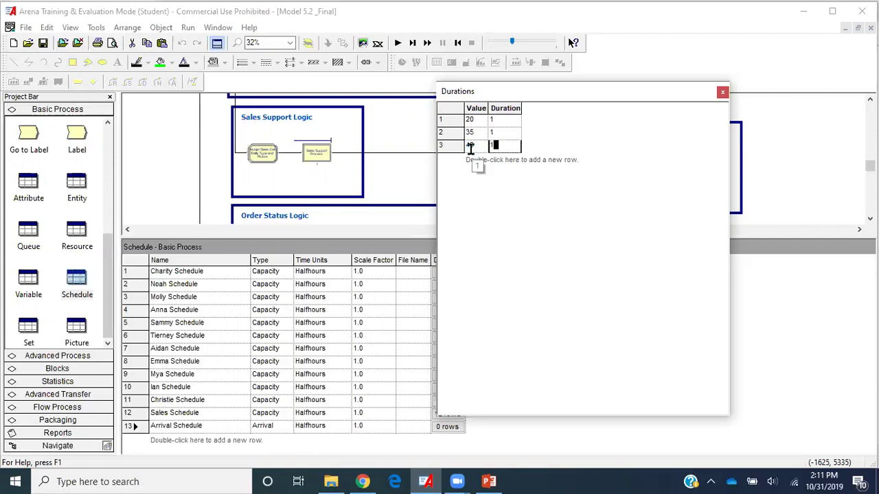
pyautogui.doubleClick(481, 166)
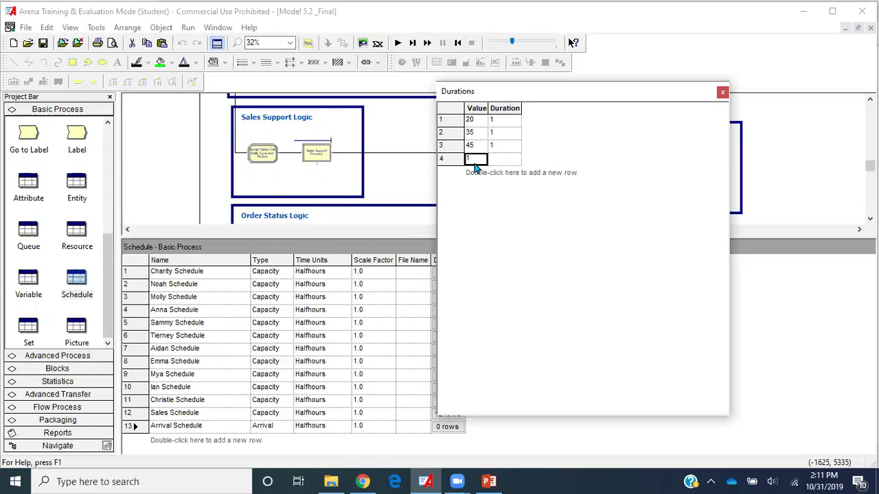
pyautogui.write('150')
pyautogui.press('Tab')
pyautogui.click(476, 161)
pyautogui.doubleClick(477, 159)
pyautogui.write('50')
# - Add the fifth duration row with value 70 for duration 1
pyautogui.doubleClick(485, 173)
pyautogui.write('70')
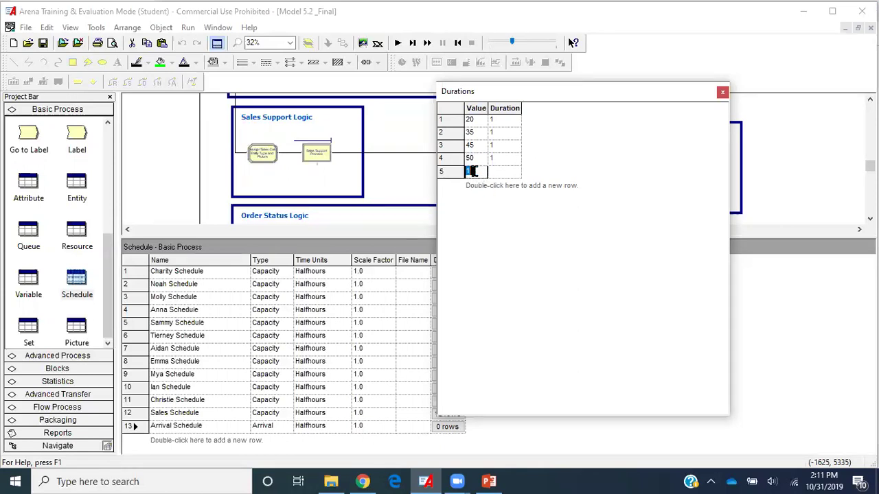
pyautogui.press('Tab')
pyautogui.write('1')
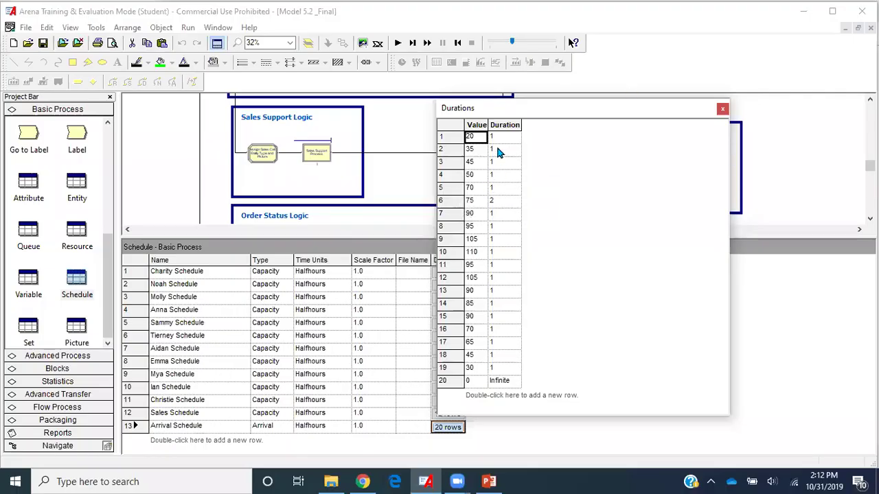
# - Check the Call Arrival Rates table in PowerPoint and return to Arena to examine the last row of the Arrival Schedule's durations
pyautogui.click(487, 481)
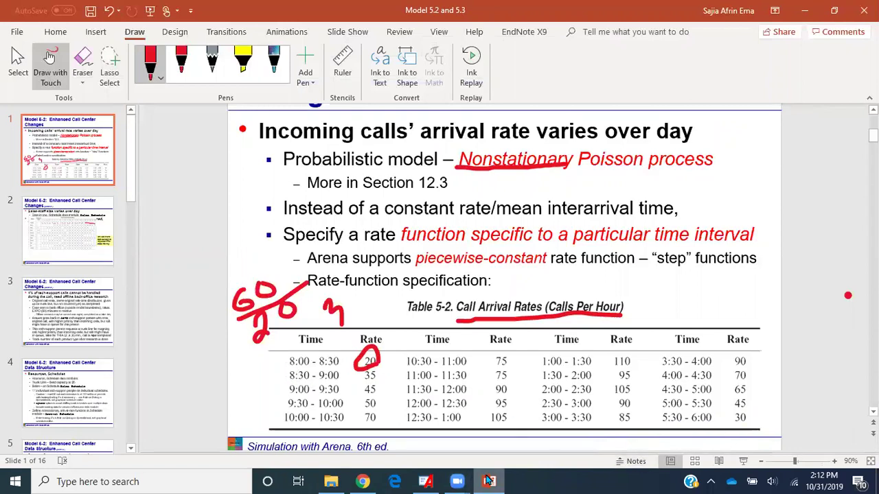
pyautogui.click(363, 482)
pyautogui.click(428, 482)
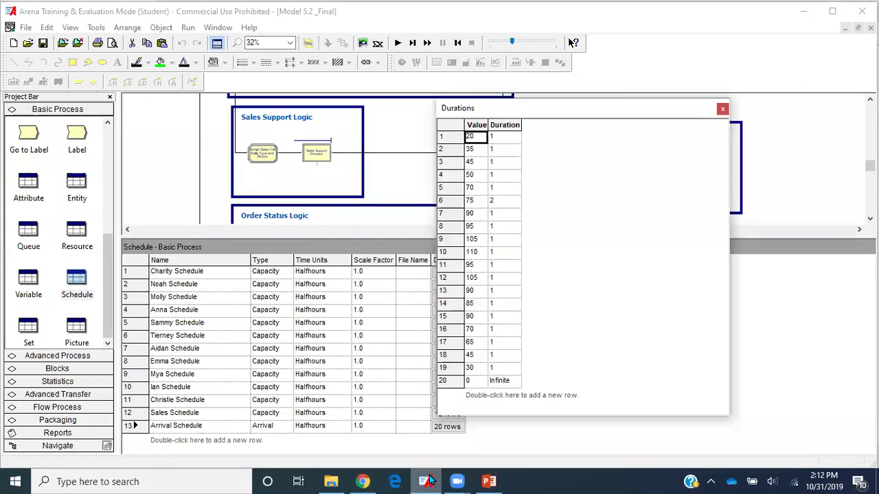
pyautogui.click(450, 381)
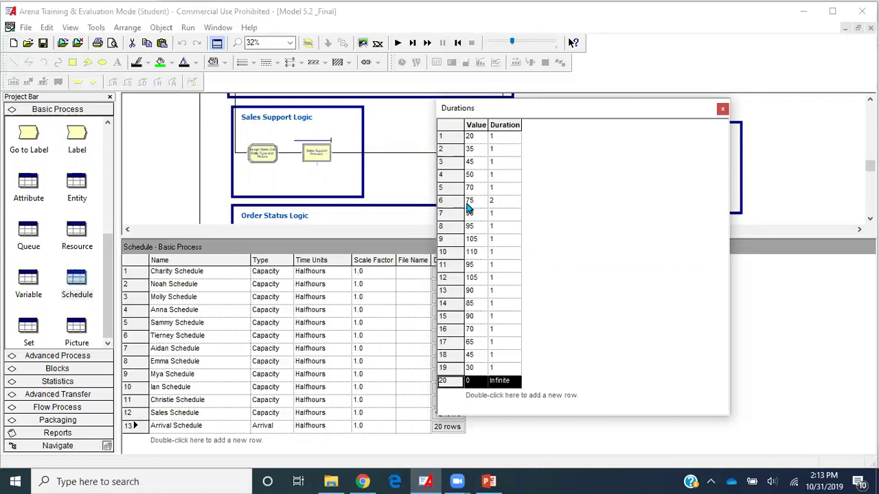
# - Set the duration of the Arrival Schedule's sixth row, value 75, to 2 and close the Durations table
pyautogui.moveTo(511, 216); pyautogui.dragTo(472, 206)
pyautogui.click(491, 200)
pyautogui.write('2')
pyautogui.click(722, 108)
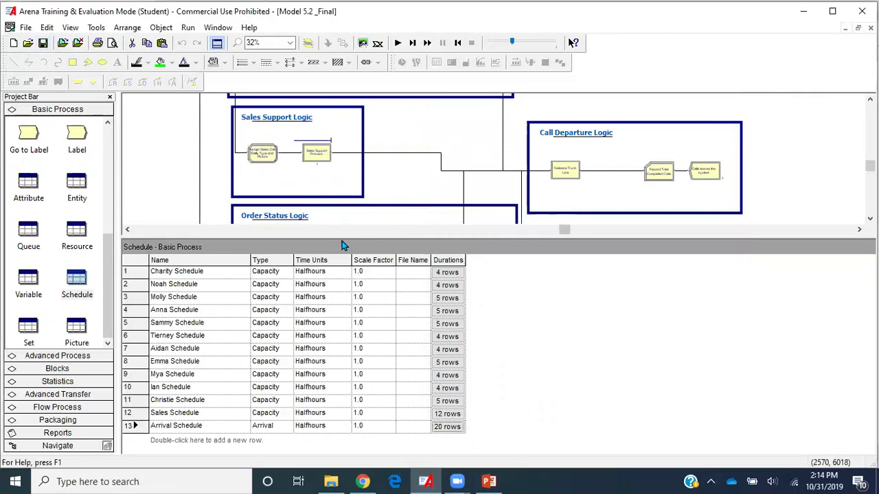
# - Copy the Call Arrival Logic frame and paste the empty box in the free area beside the original
pyautogui.moveTo(343, 235); pyautogui.dragTo(357, 386)
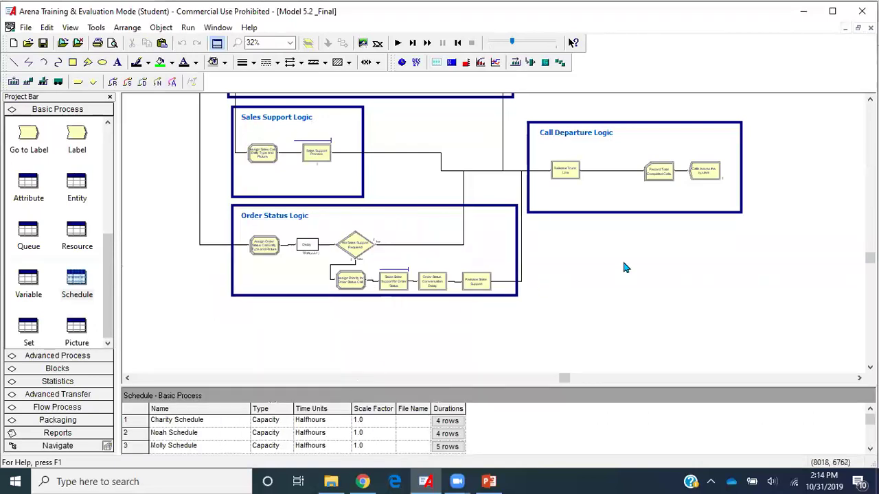
pyautogui.scroll(3, 624, 265)
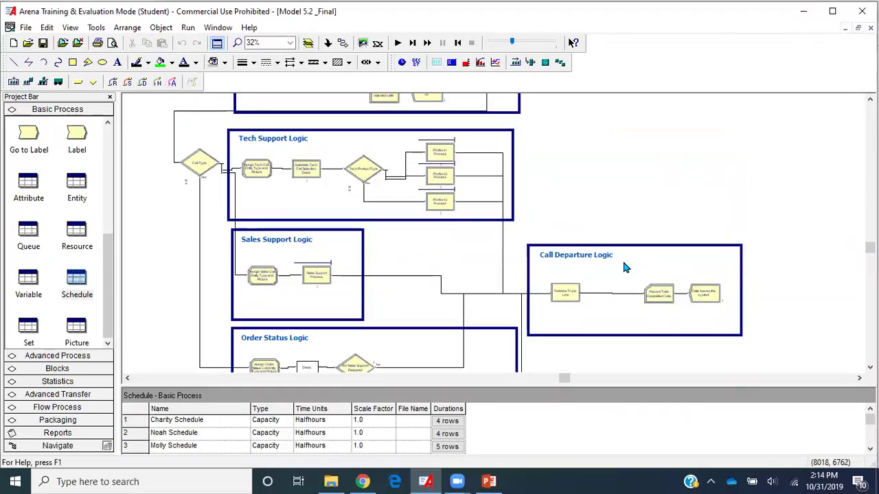
pyautogui.scroll(3, 623, 268)
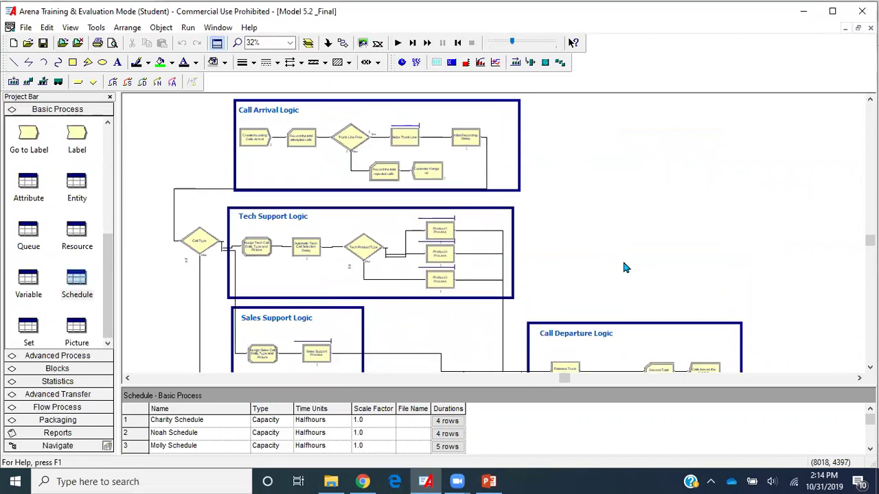
pyautogui.click(489, 107)
pyautogui.hotkey('ctrl', 'c')
pyautogui.hotkey('ctrl', 'v')
pyautogui.click(574, 128)
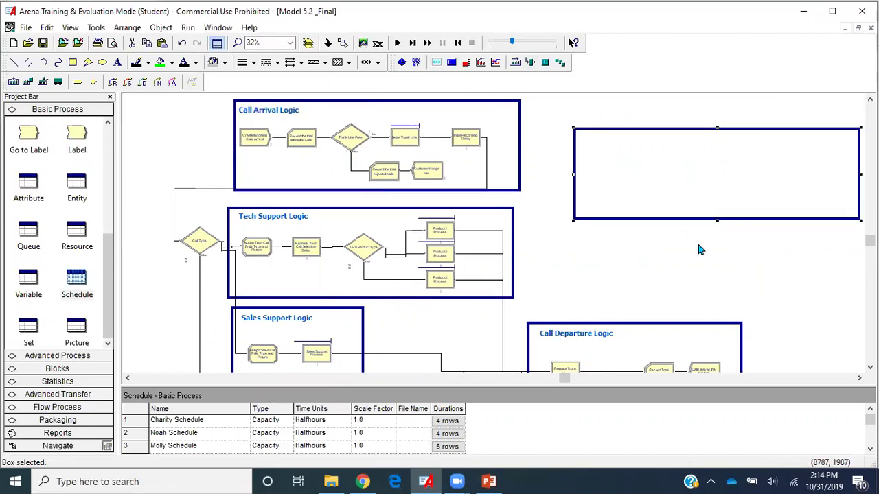
pyautogui.press('-')
pyautogui.click(580, 272)
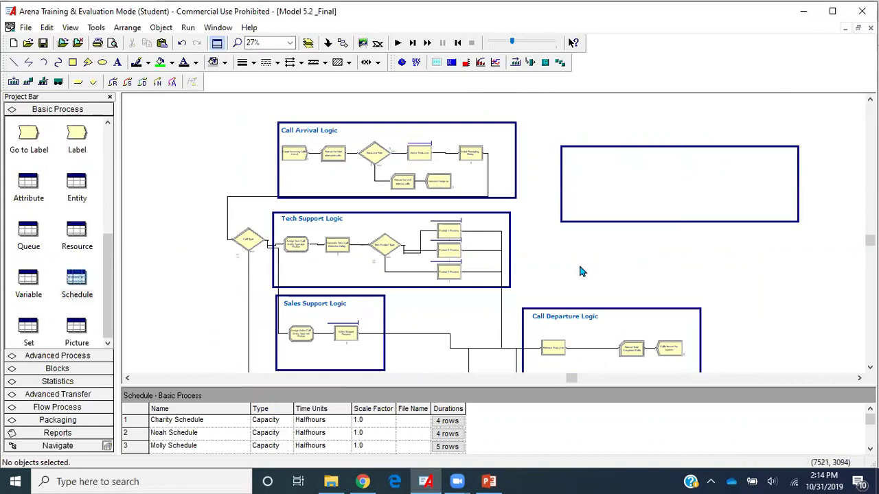
# - Copy the Call Arrival Logic label into the new box, change its text to "Back office Research Logic" and save the model
pyautogui.click(322, 137)
pyautogui.hotkey('ctrl', 'c')
pyautogui.hotkey('ctrl', 'v')
pyautogui.click(575, 149)
pyautogui.doubleClick(574, 156)
pyautogui.write('B')
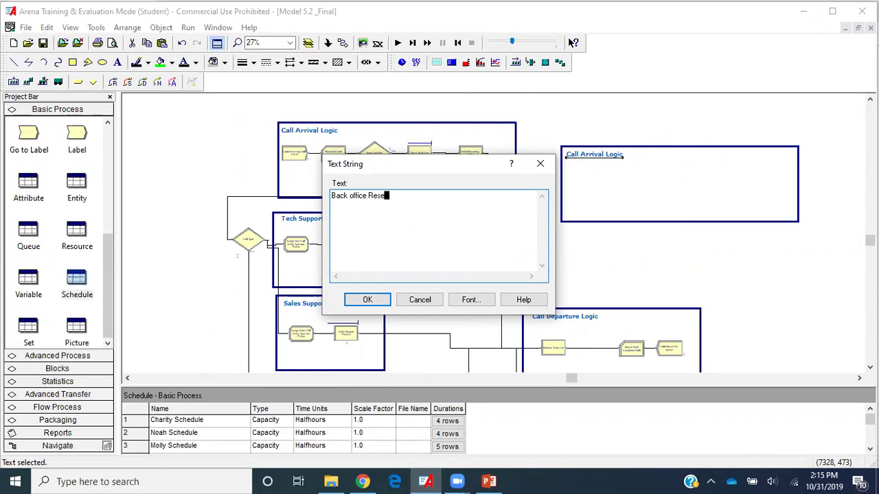
pyautogui.write('ack office Research Logic')
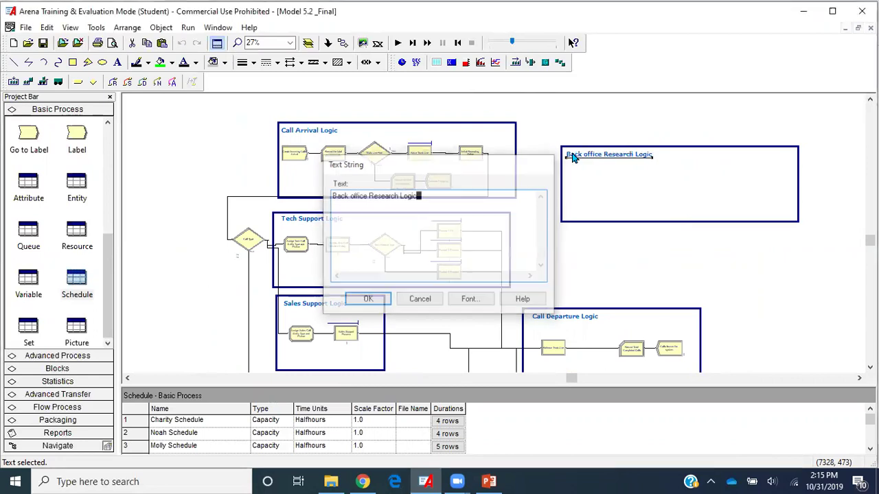
pyautogui.press('Return')
pyautogui.click(42, 43)
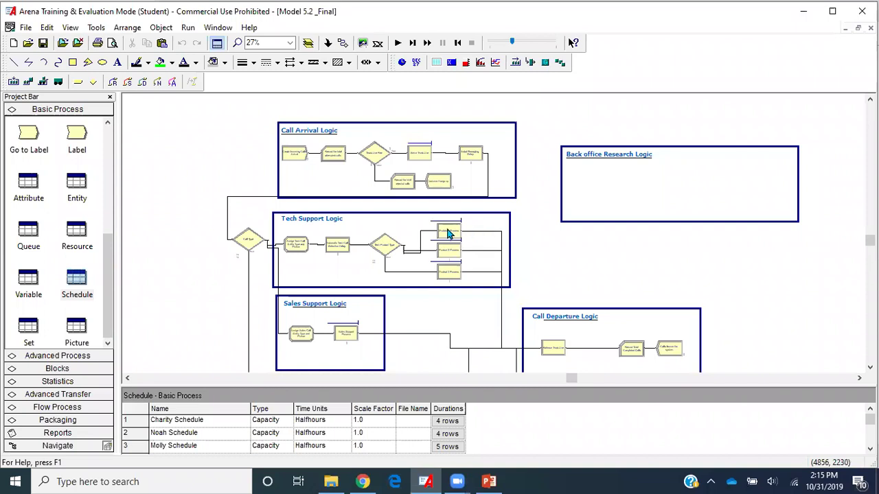
# - Delete the connections leading into and out of the three Product Process modules in the Tech Support Logic box
pyautogui.click(476, 235)
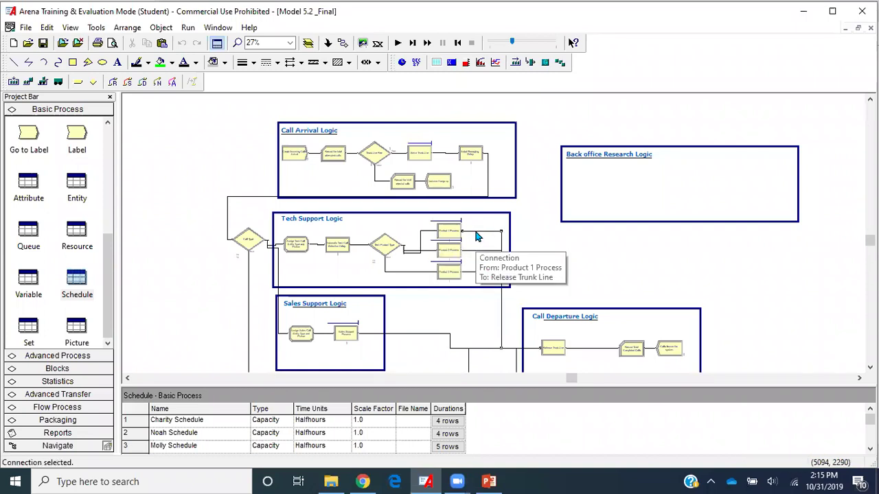
pyautogui.scroll(-2, 475, 233)
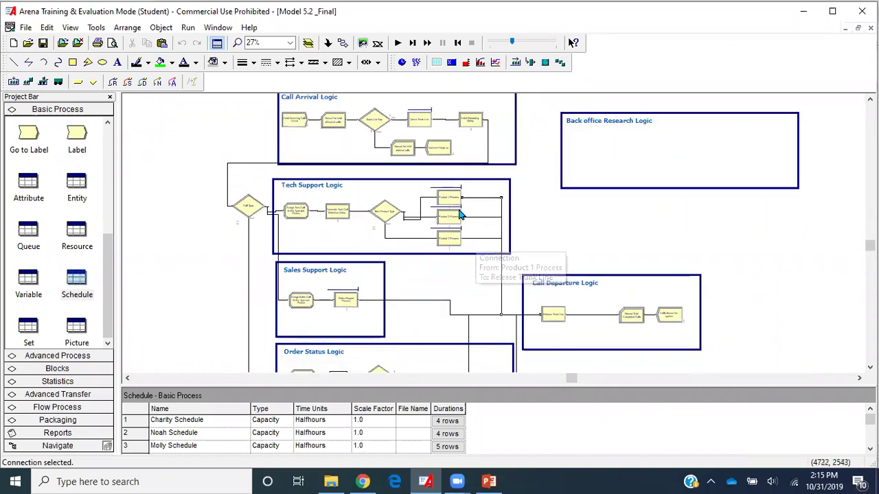
pyautogui.press('Delete')
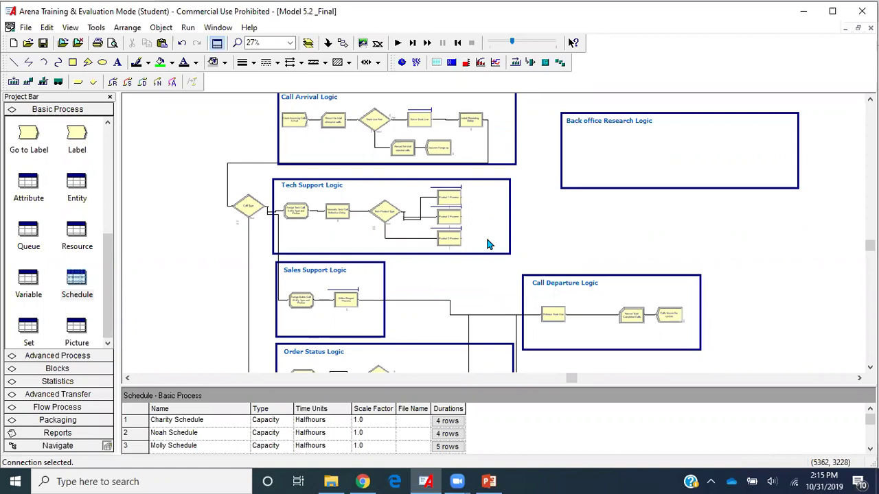
pyautogui.click(435, 197)
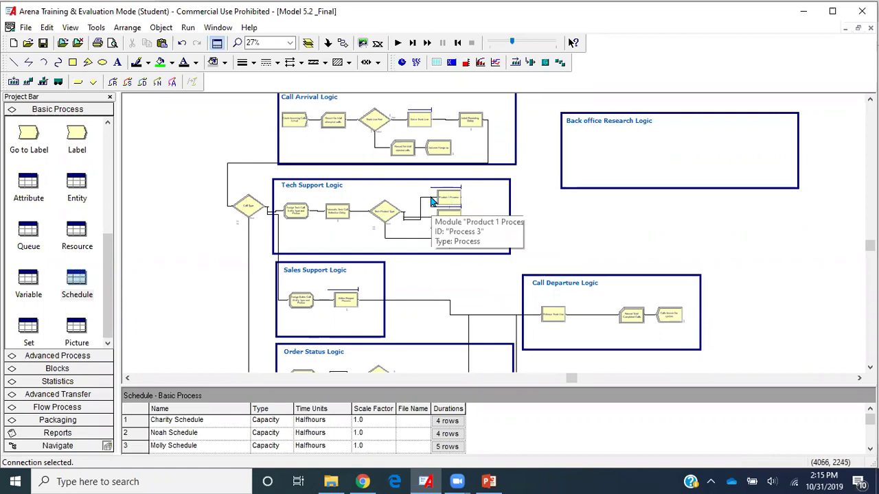
pyautogui.press('Delete')
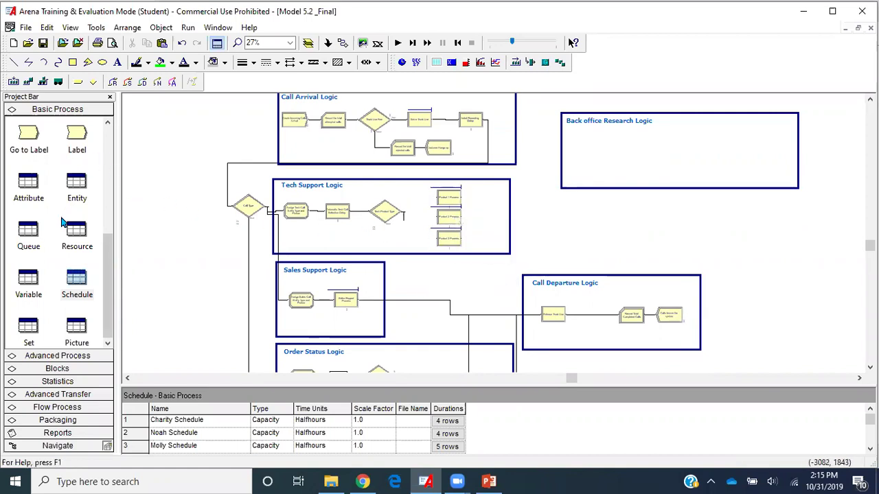
# - Place an Assign module before Product 1 Process and move the three Product Process modules into an aligned column beside it
pyautogui.scroll(5, 62, 206)
pyautogui.moveTo(77, 274); pyautogui.dragTo(462, 219)
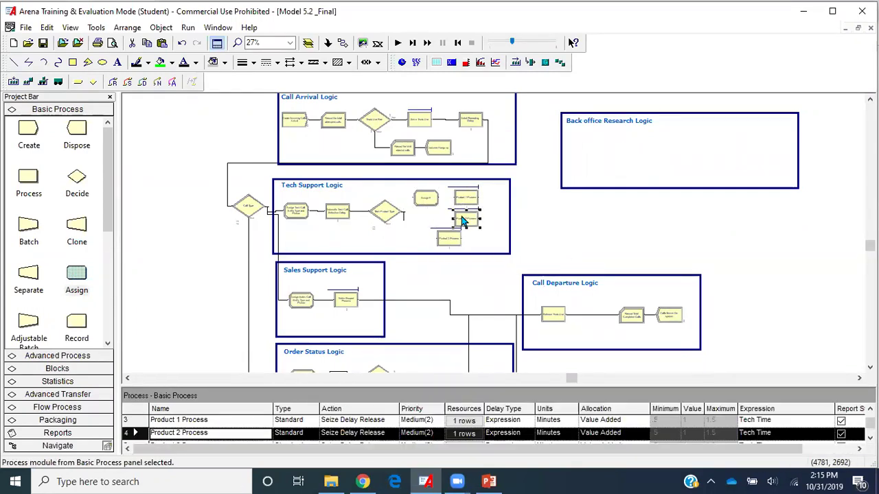
pyautogui.scroll(1, 462, 218)
pyautogui.scroll(3, 462, 219)
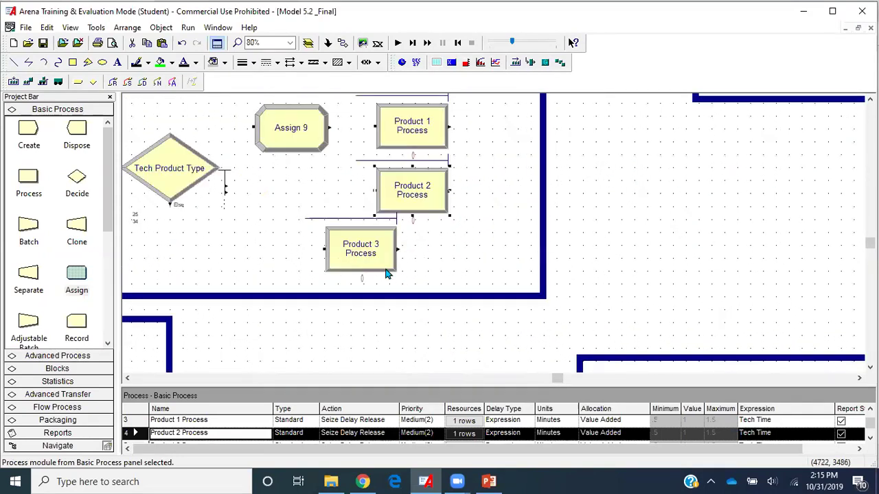
pyautogui.moveTo(361, 249); pyautogui.dragTo(414, 252)
pyautogui.click(508, 214)
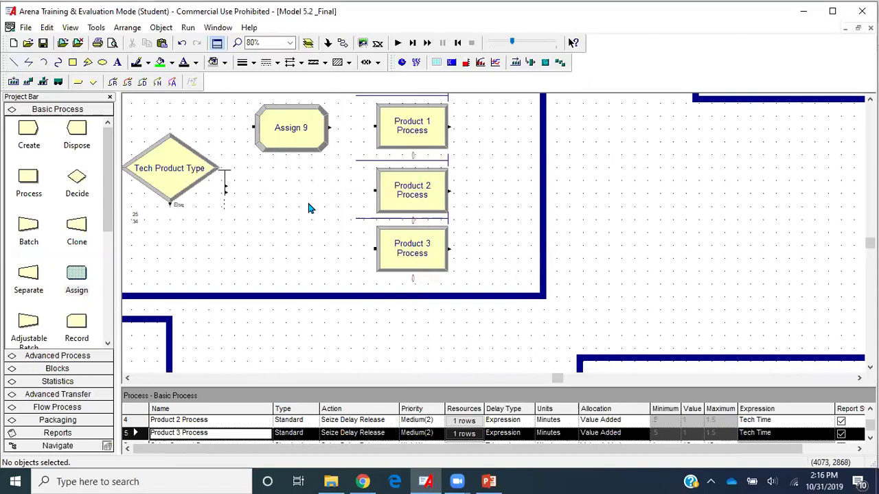
# - Connect the first Tech Product Type branch to the new Assign module and the Assign module to Product 1 Process
pyautogui.scroll(2, 307, 202)
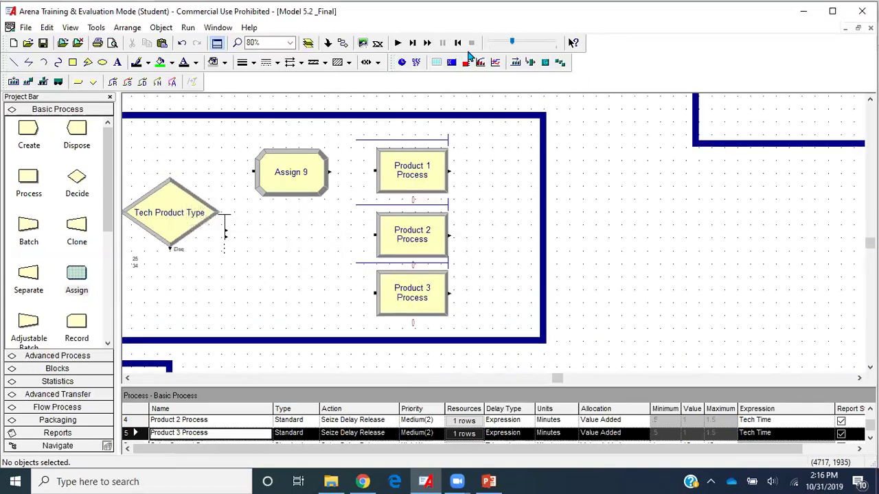
pyautogui.click(342, 43)
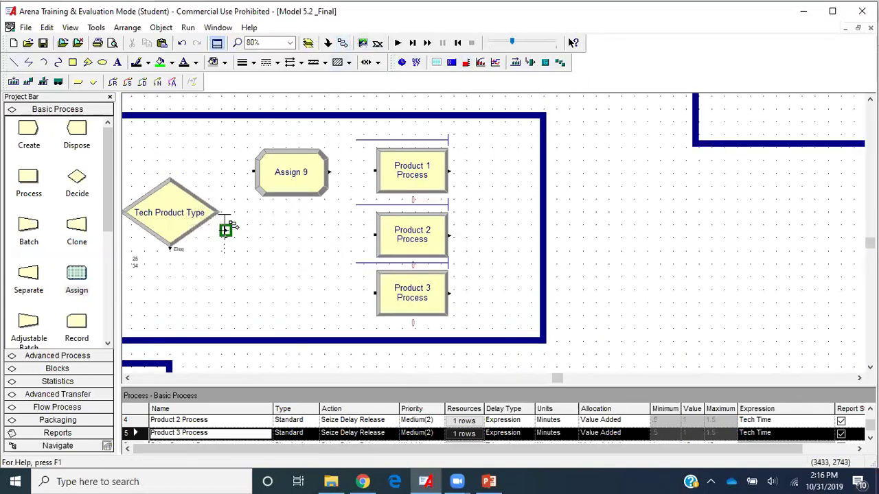
pyautogui.click(239, 209)
pyautogui.click(253, 171)
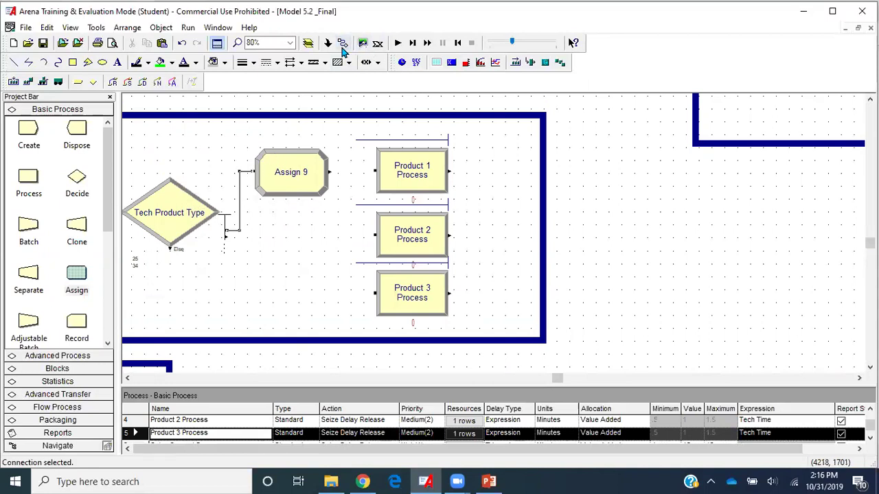
pyautogui.click(342, 43)
pyautogui.click(330, 172)
pyautogui.click(376, 171)
# - Try to connect the second Tech Product Type branch directly to Product 2 Process, and delete that connection
pyautogui.click(342, 43)
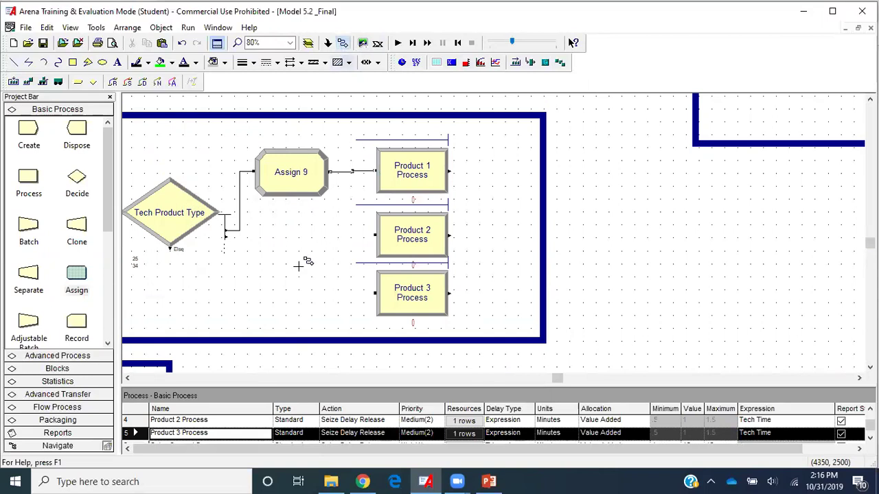
pyautogui.click(226, 235)
pyautogui.click(396, 216)
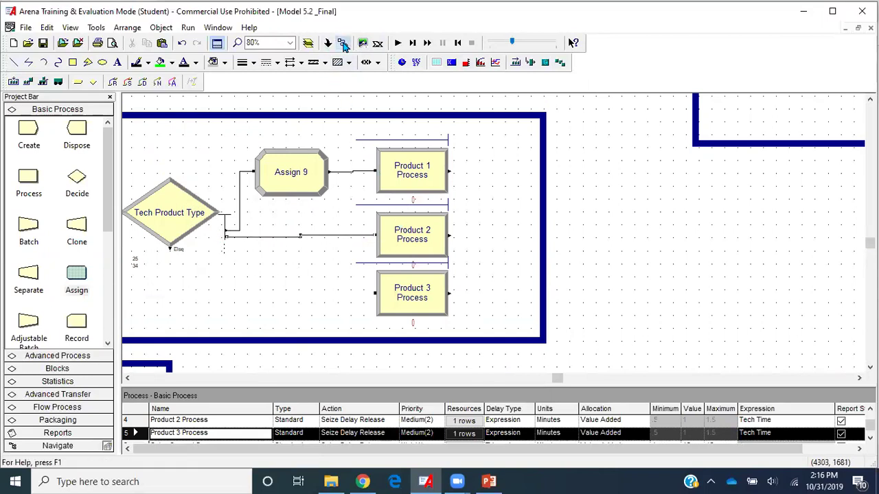
pyautogui.click(306, 238)
pyautogui.press('Delete')
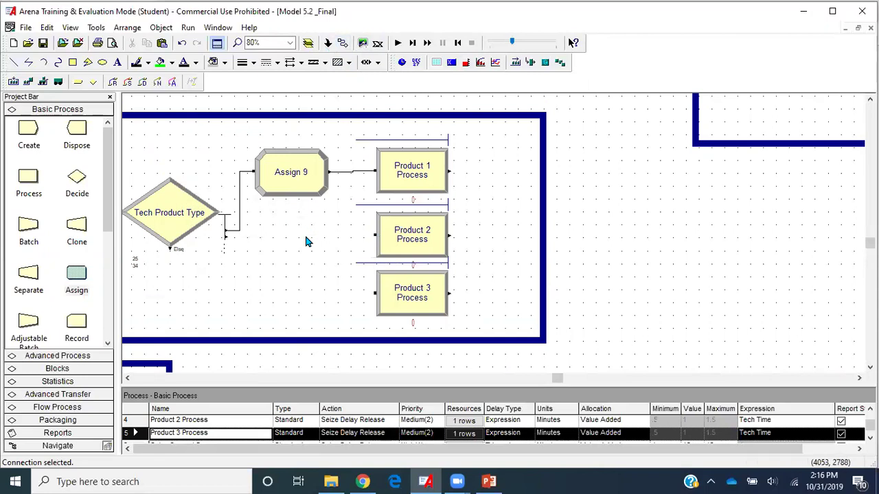
# - Rename the new Assign module as "Assign Tech Call 1 Attribute"
pyautogui.click(293, 179)
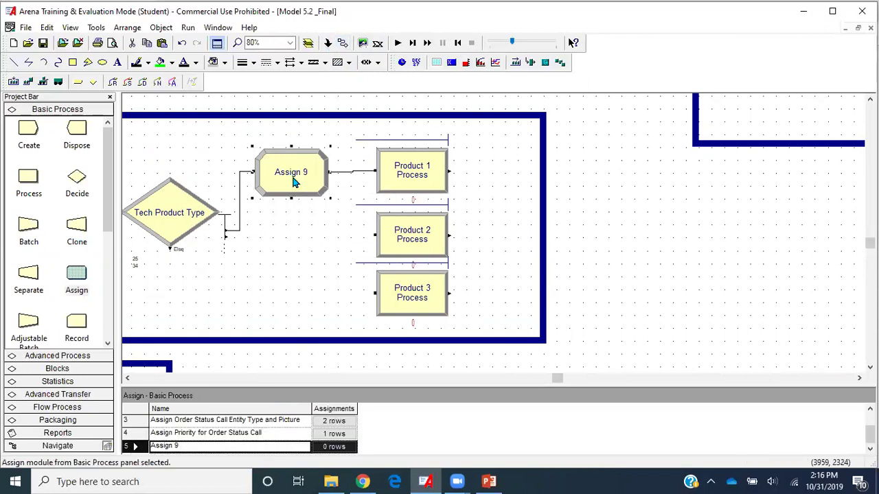
pyautogui.doubleClick(293, 180)
pyautogui.click(305, 198)
pyautogui.write('Tech Call 1 Attribute')
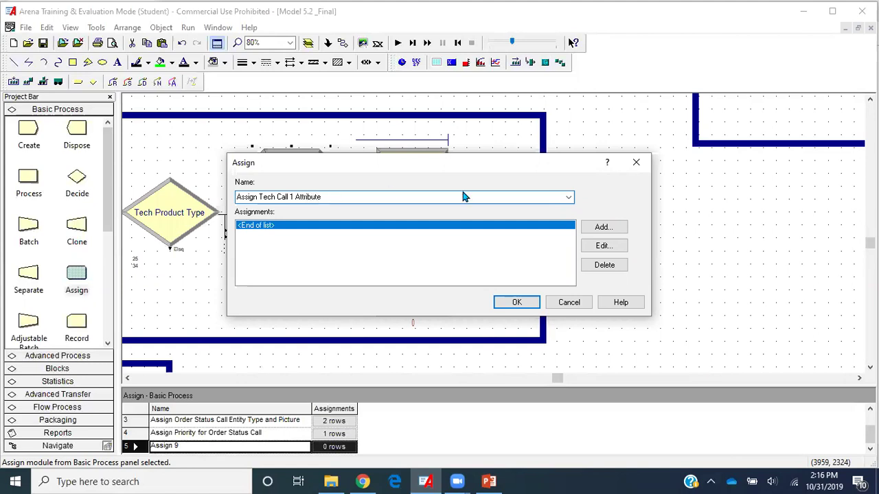
# - Add an attribute assignment to Assign Tech Call 1 Attribute that sets Tech Call Type to 1
pyautogui.click(600, 231)
pyautogui.click(341, 227)
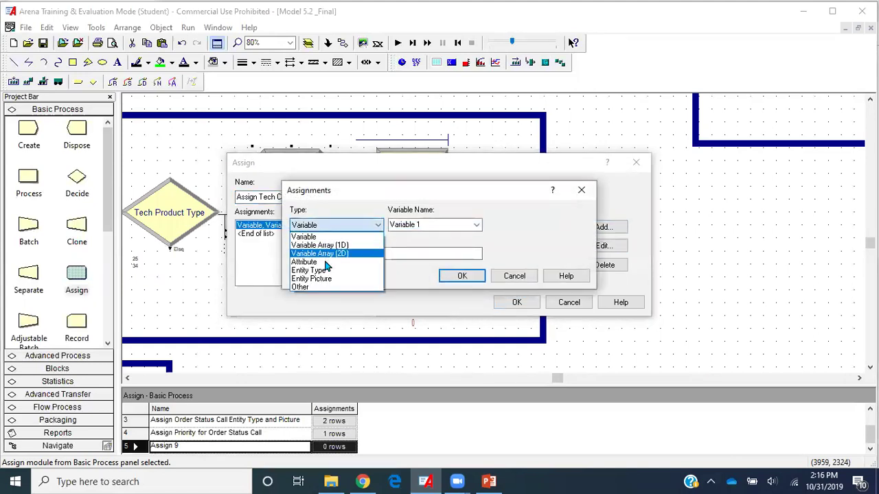
pyautogui.click(319, 262)
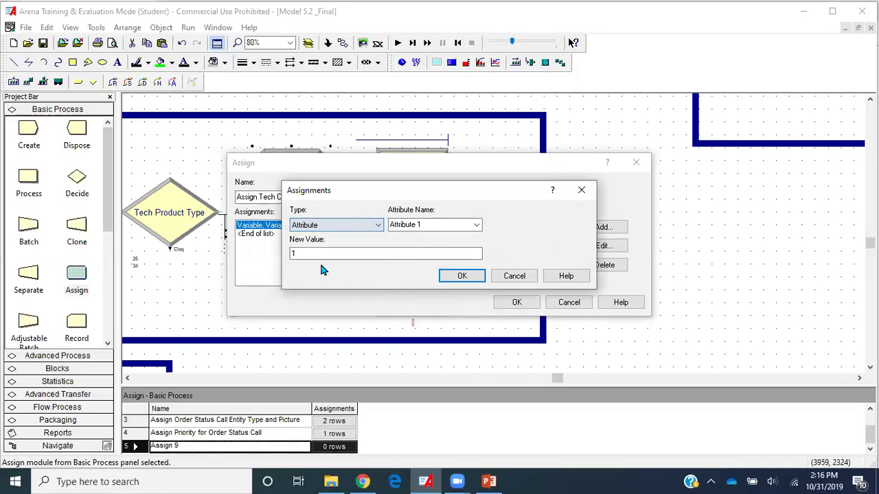
pyautogui.click(457, 226)
pyautogui.doubleClick(457, 227)
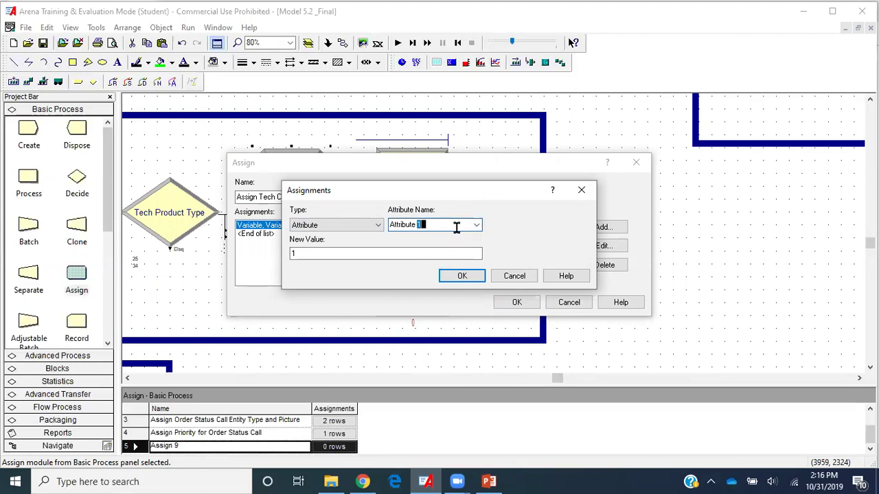
pyautogui.tripleClick(456, 227)
pyautogui.write('TEc')
pyautogui.click(389, 254)
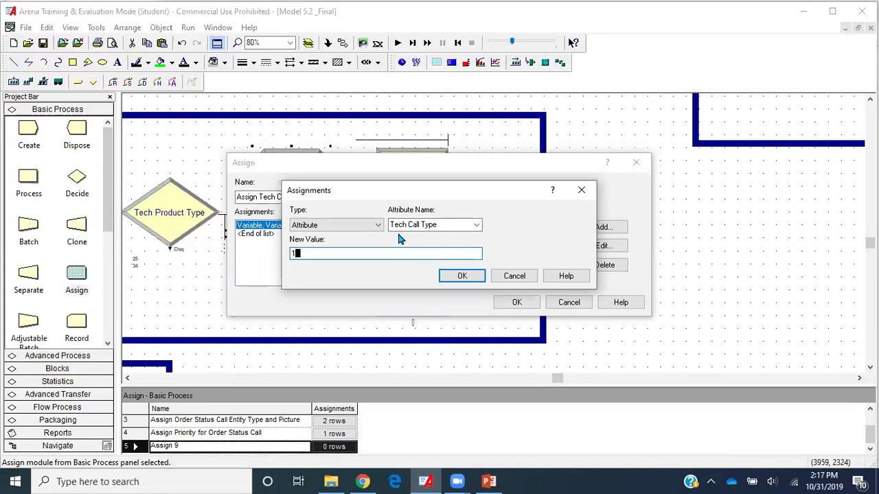
pyautogui.click(464, 277)
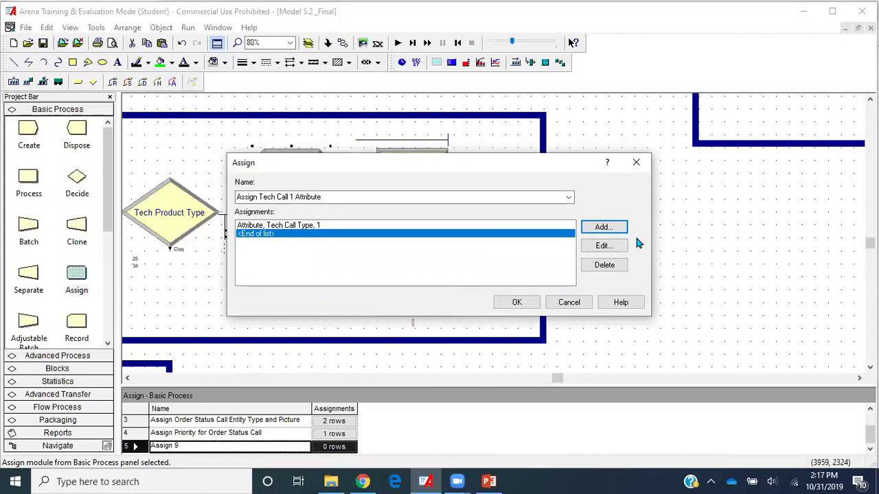
pyautogui.click(516, 303)
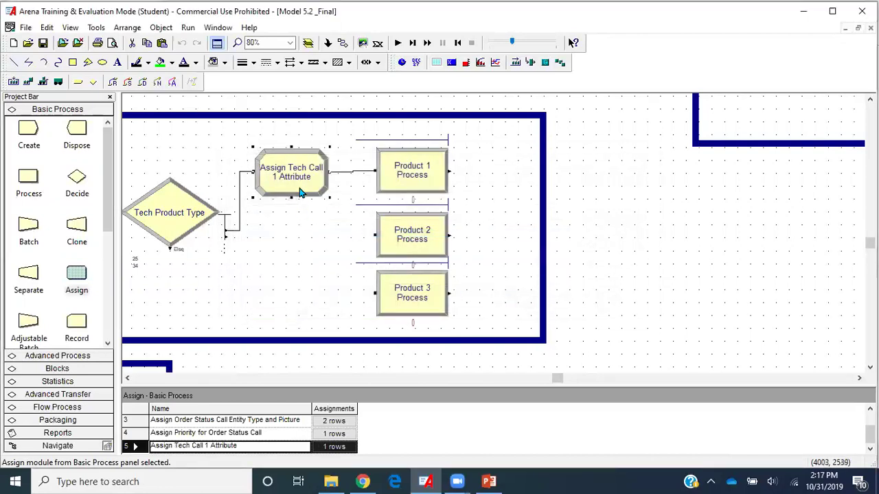
# - Duplicate the Assign Tech Call 1 Attribute module twice, placing the copies below it beside Product 2 Process and Product 3 Process
pyautogui.hotkey('ctrl', 'c')
pyautogui.hotkey('ctrl', 'v')
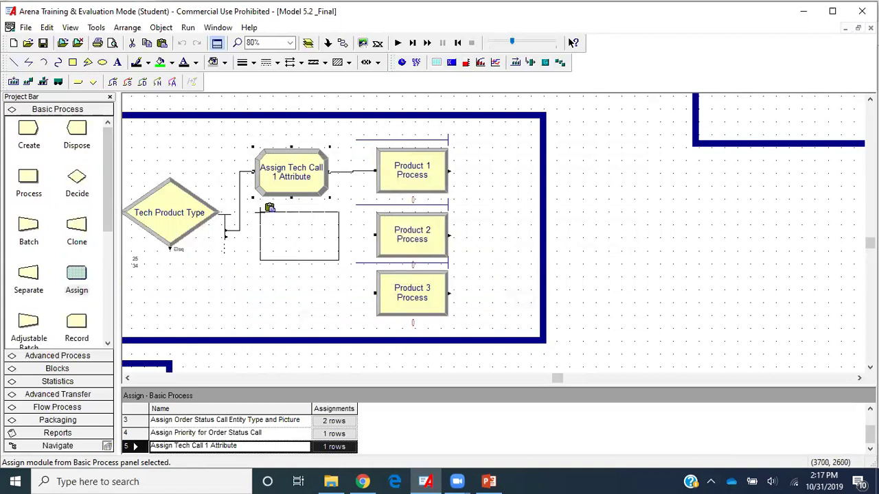
pyautogui.click(255, 219)
pyautogui.hotkey('ctrl', 'v')
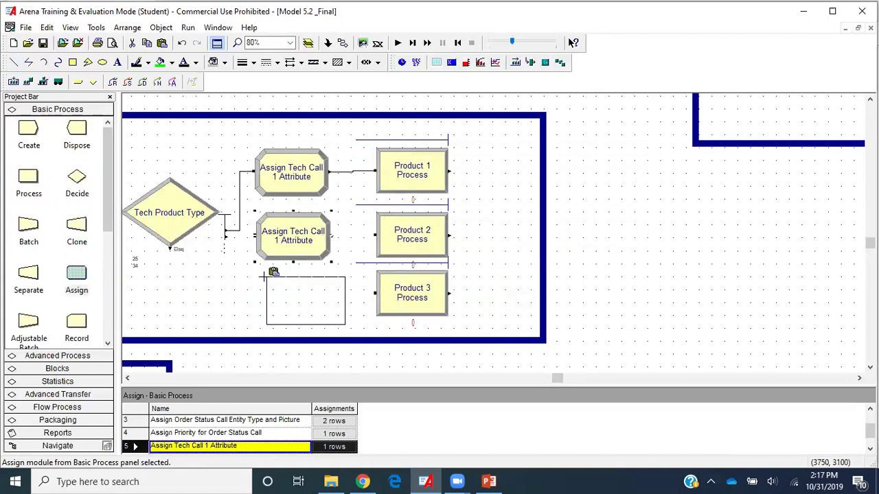
pyautogui.click(260, 270)
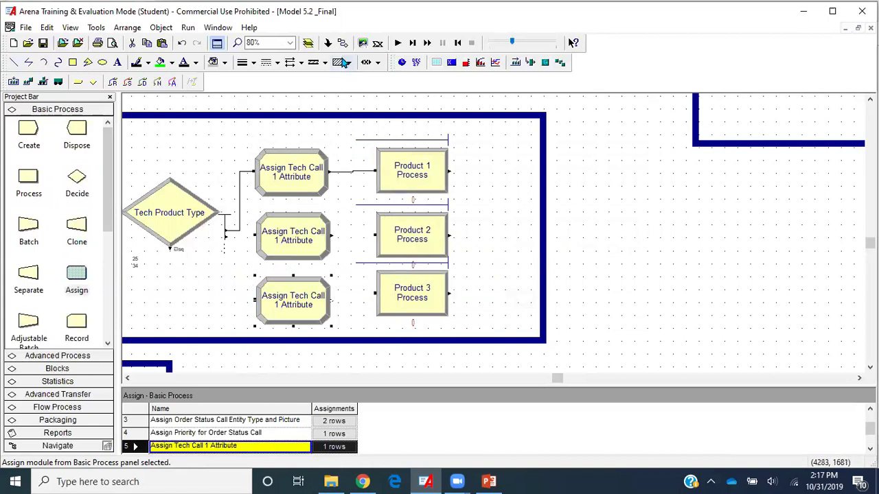
# - Connect the second Tech Product Type branch to the middle Assign module and that module to Product 2 Process
pyautogui.click(327, 43)
pyautogui.click(226, 236)
pyautogui.click(255, 236)
pyautogui.click(328, 43)
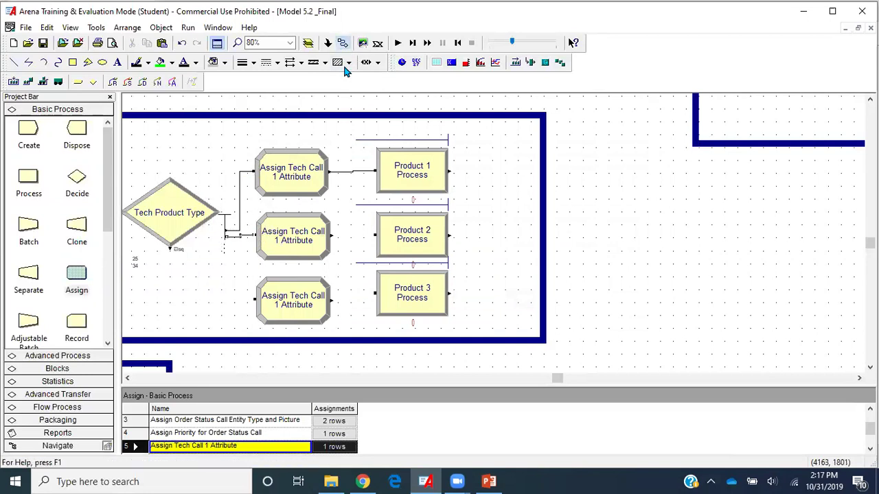
pyautogui.click(375, 235)
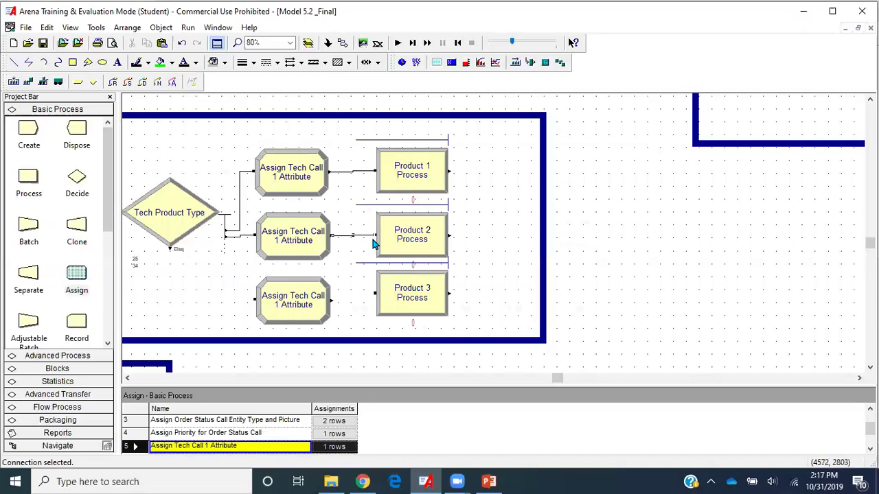
# - Connect the Else branch of Tech Product Type to the lowest Assign module and that module to Product 3 Process
pyautogui.click(343, 43)
pyautogui.click(170, 247)
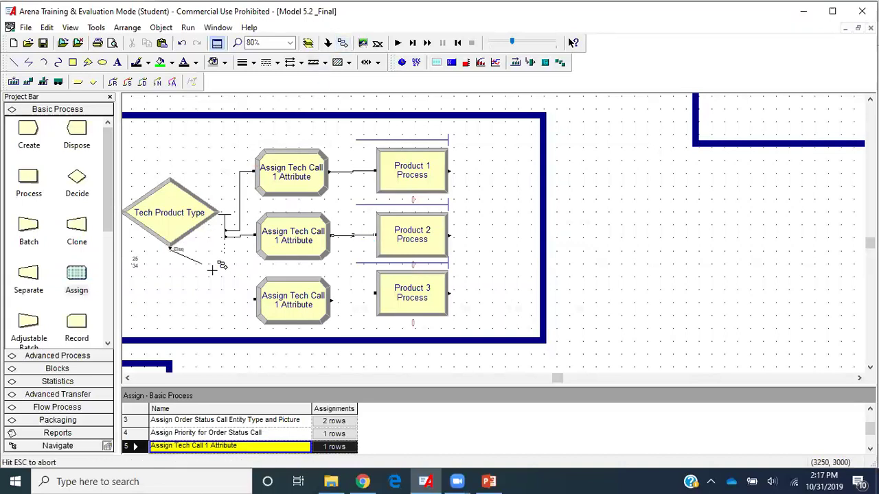
pyautogui.click(254, 300)
pyautogui.click(344, 42)
pyautogui.click(332, 300)
pyautogui.click(375, 294)
# - Rename the middle Assign module as "Assign Tech Call 2 Attribute" and set its Tech Call Type value to 2
pyautogui.doubleClick(293, 250)
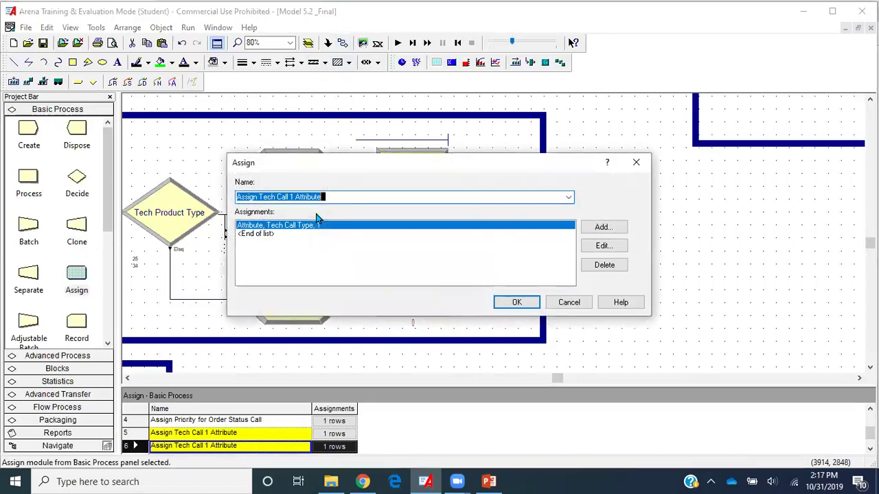
pyautogui.click(293, 197)
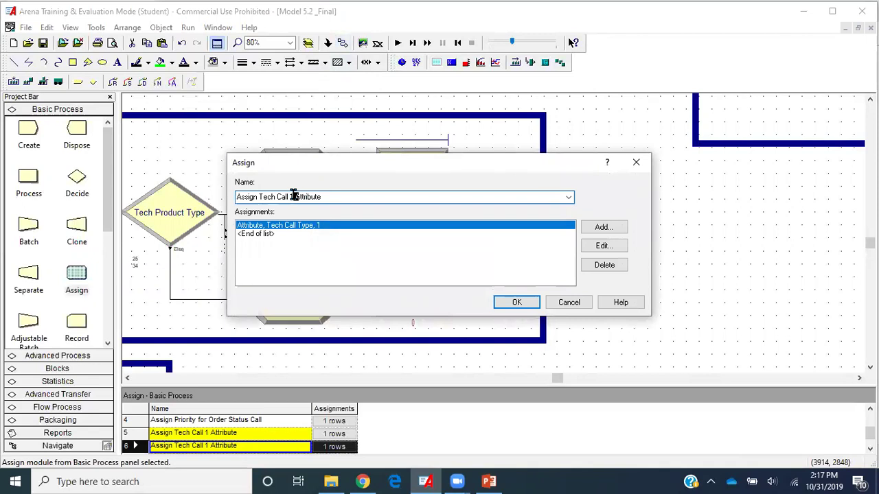
pyautogui.press('BackSpace')
pyautogui.write('2')
pyautogui.doubleClick(378, 231)
pyautogui.doubleClick(356, 253)
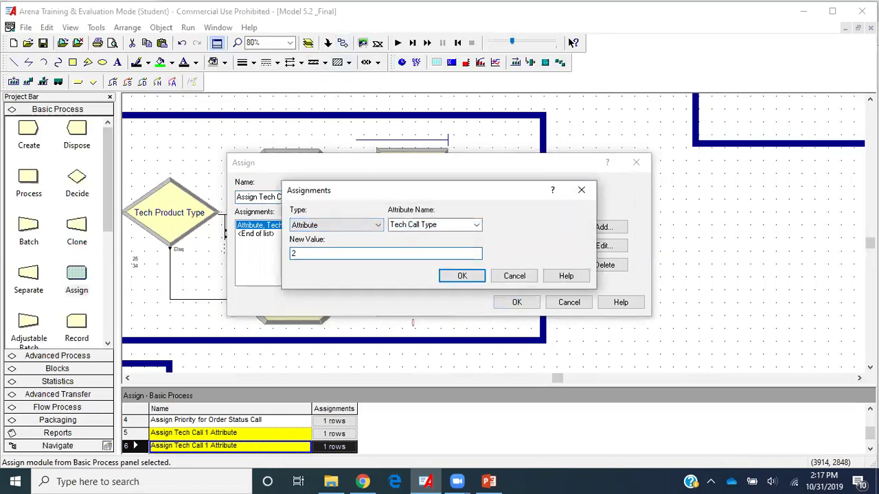
pyautogui.write('2')
pyautogui.press('Return')
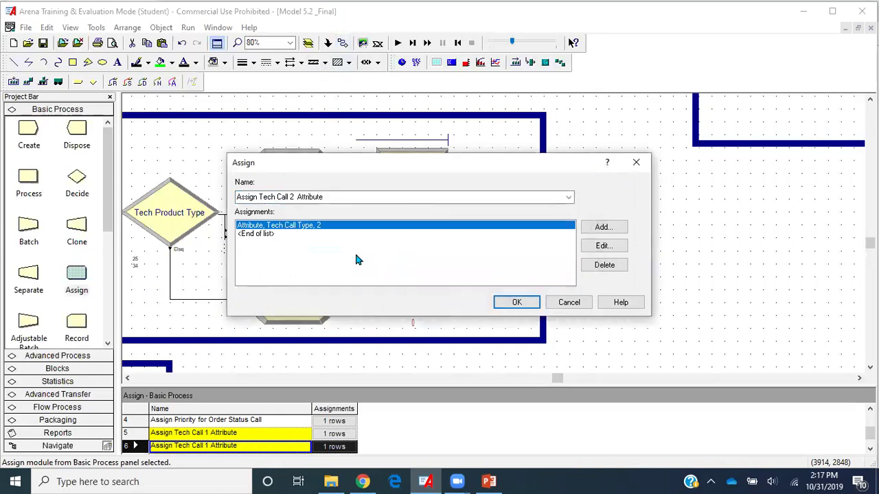
pyautogui.click(516, 303)
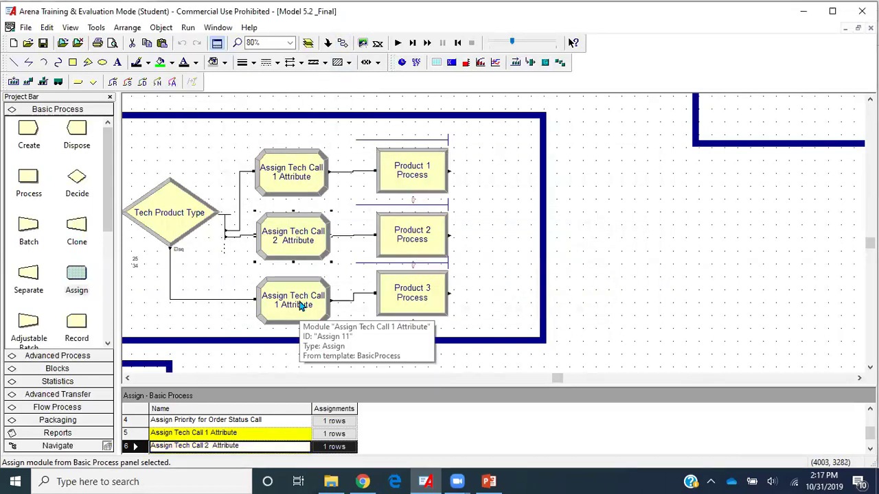
# - Rename the lowest Assign module as "Assign Tech Call 3 Attribute" and set its Tech Call Type value to 3
pyautogui.doubleClick(300, 306)
pyautogui.click(292, 197)
pyautogui.press('BackSpace')
pyautogui.write('3 Attribute')
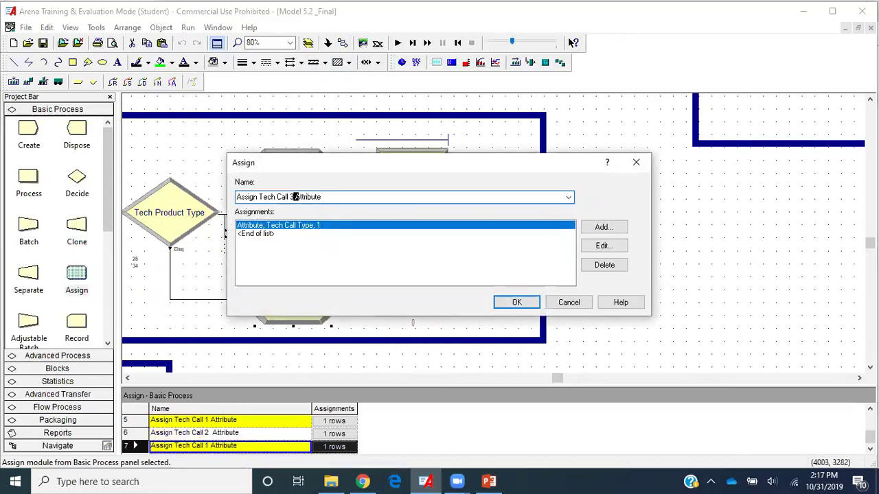
pyautogui.doubleClick(304, 226)
pyautogui.doubleClick(298, 253)
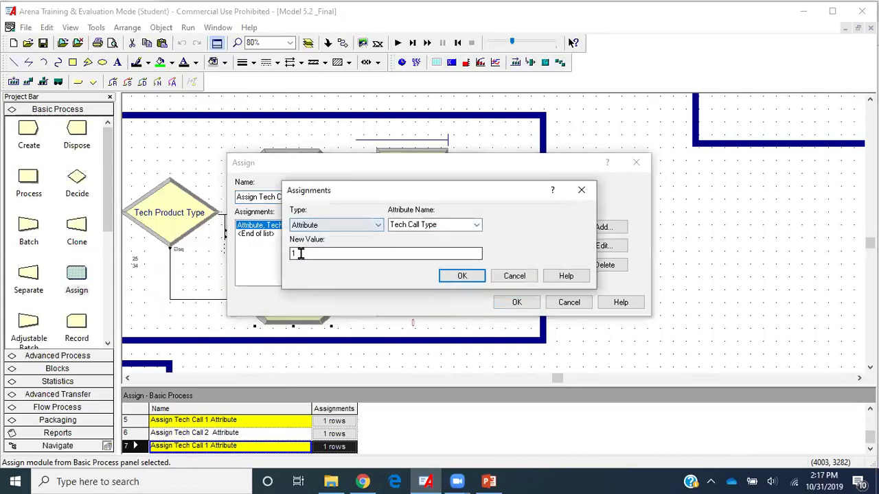
pyautogui.write('3')
pyautogui.press('Return')
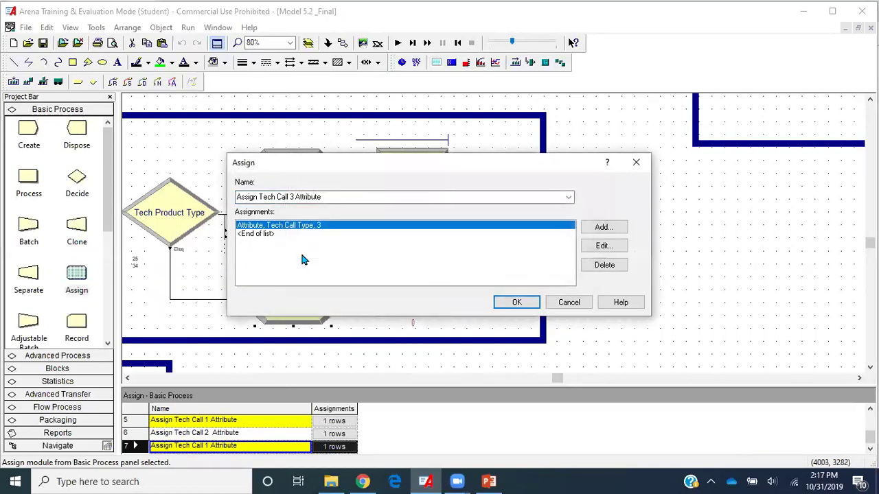
pyautogui.click(520, 309)
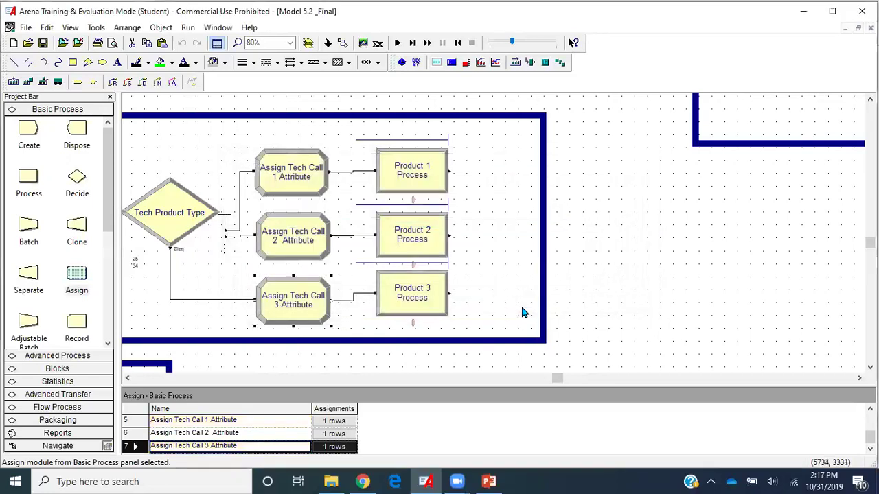
# - Move Product 3 Process down slightly to line it up with Assign Tech Call 3 Attribute
pyautogui.click(502, 221)
pyautogui.moveTo(414, 307); pyautogui.dragTo(414, 312)
pyautogui.click(624, 219)
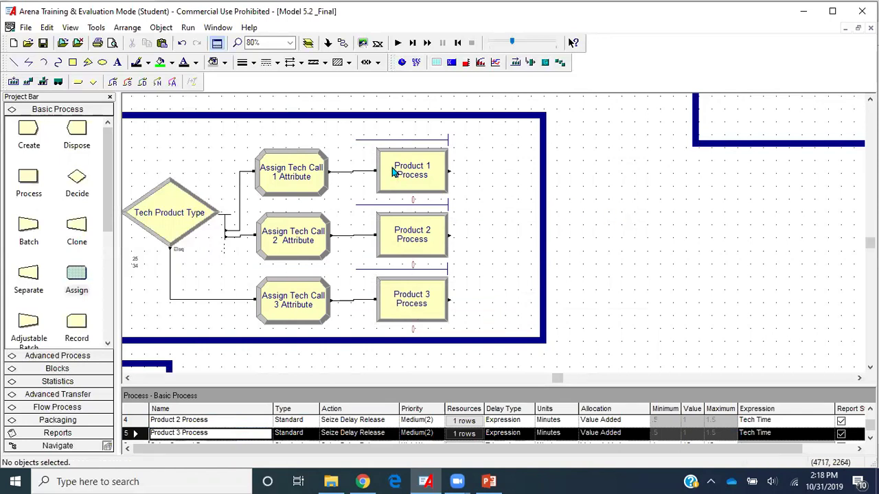
# - Change the resource type of Product 1 Process from an individual resource to a set, keeping Set 1 as the set name
pyautogui.doubleClick(425, 172)
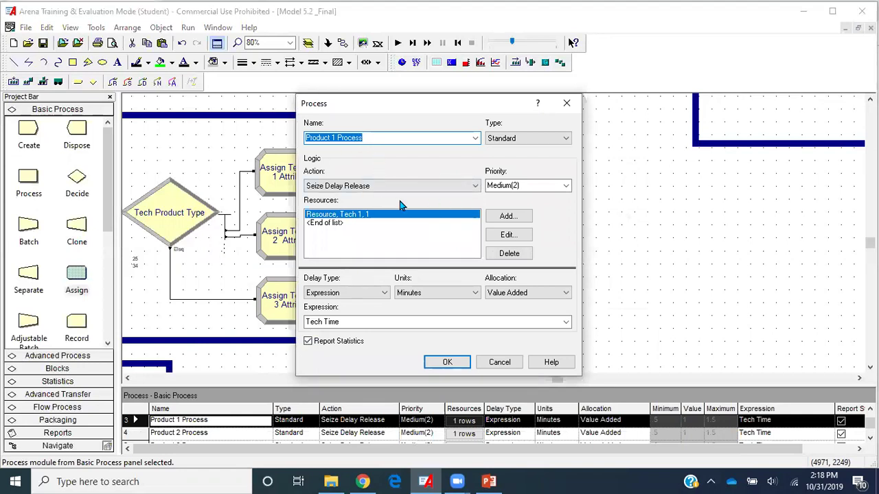
pyautogui.click(508, 236)
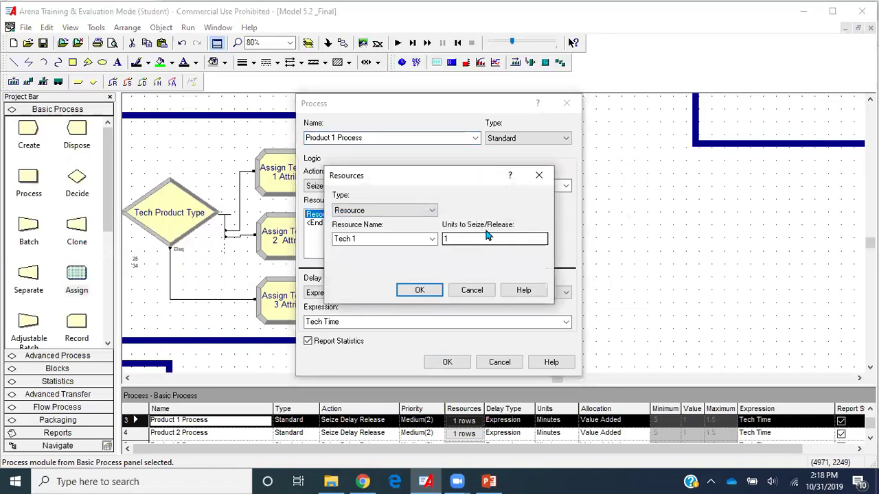
pyautogui.click(432, 210)
pyautogui.click(409, 232)
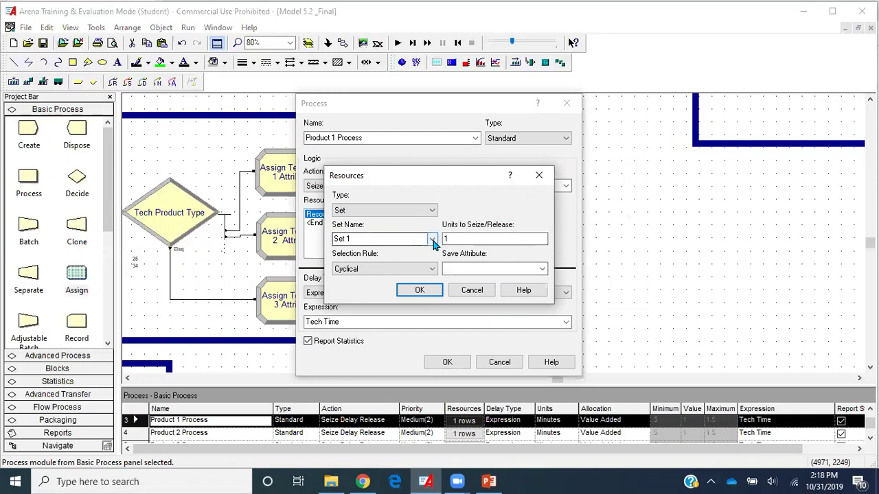
pyautogui.click(432, 238)
pyautogui.click(433, 243)
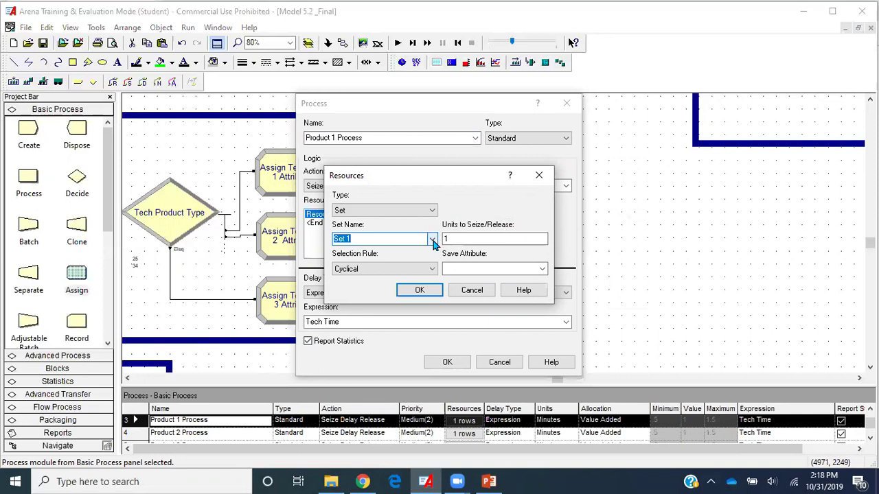
pyautogui.click(420, 290)
pyautogui.click(447, 362)
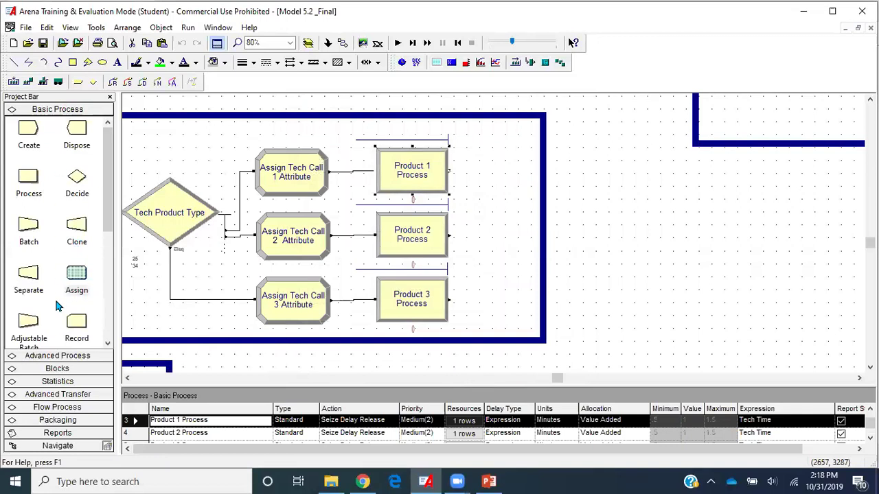
# - Show the Set data module's spreadsheet, enlarge its pane and widen the Name column
pyautogui.scroll(-5, 54, 297)
pyautogui.click(26, 327)
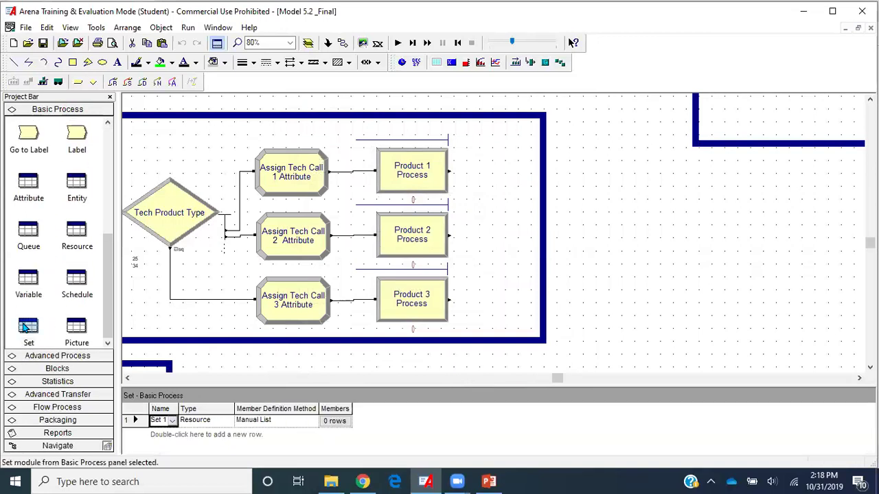
pyautogui.moveTo(283, 384); pyautogui.dragTo(287, 331)
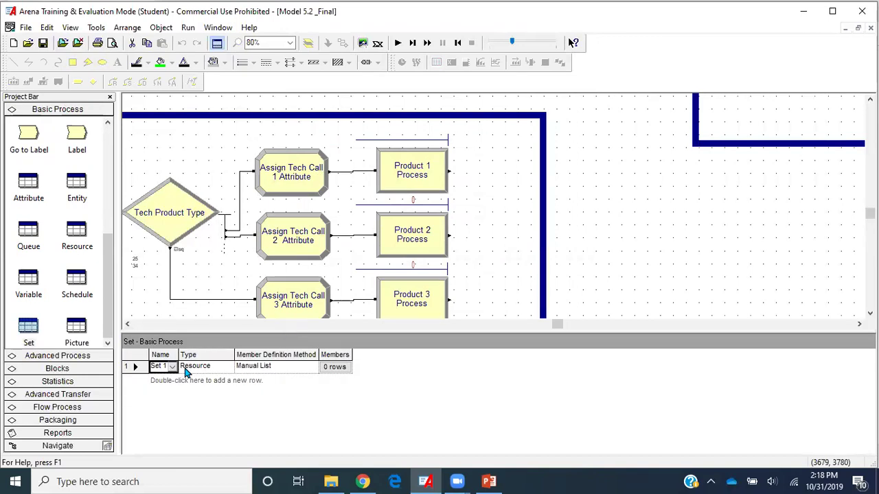
pyautogui.moveTo(178, 355); pyautogui.dragTo(268, 371)
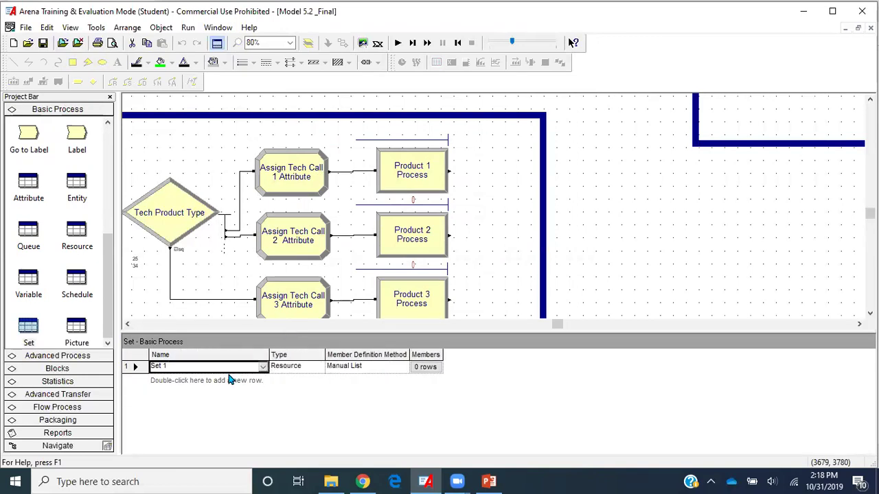
pyautogui.click(226, 366)
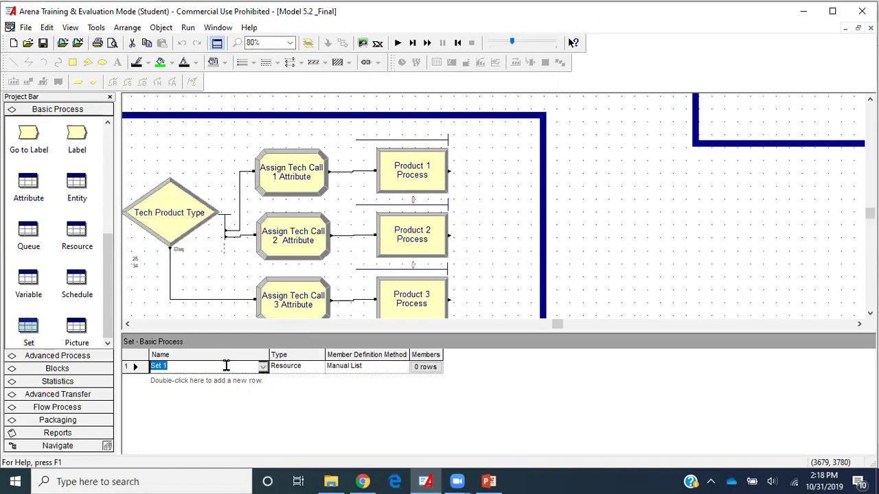
# - Switch to PowerPoint and examine the staff table by product line on slide 2
pyautogui.click(489, 482)
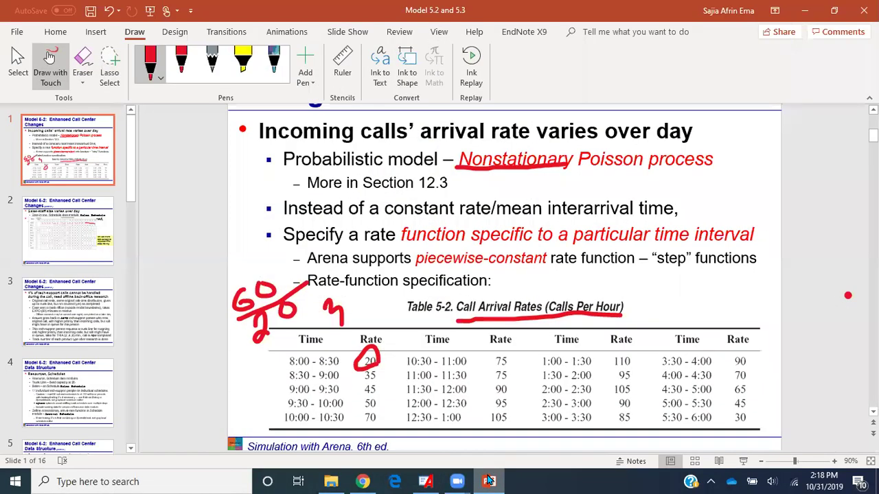
pyautogui.click(81, 261)
pyautogui.click(322, 218)
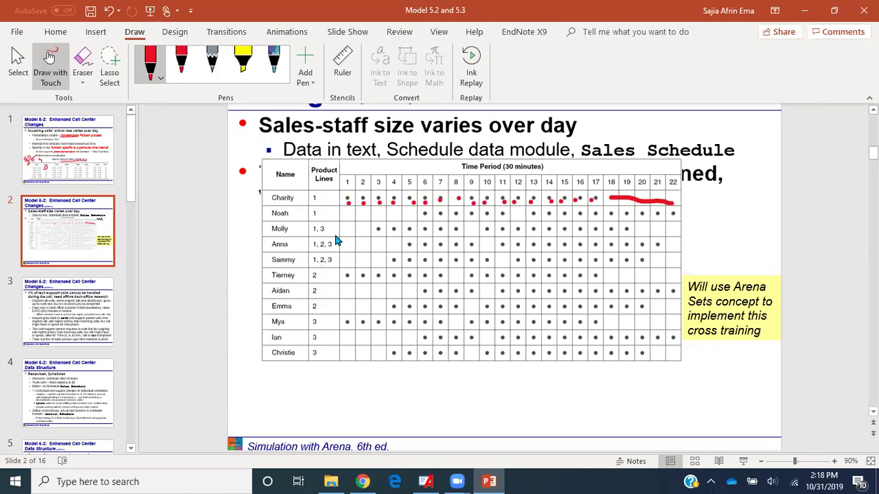
# - Switch back to Arena and rename the resource set Set 1 as Product 1
pyautogui.click(483, 481)
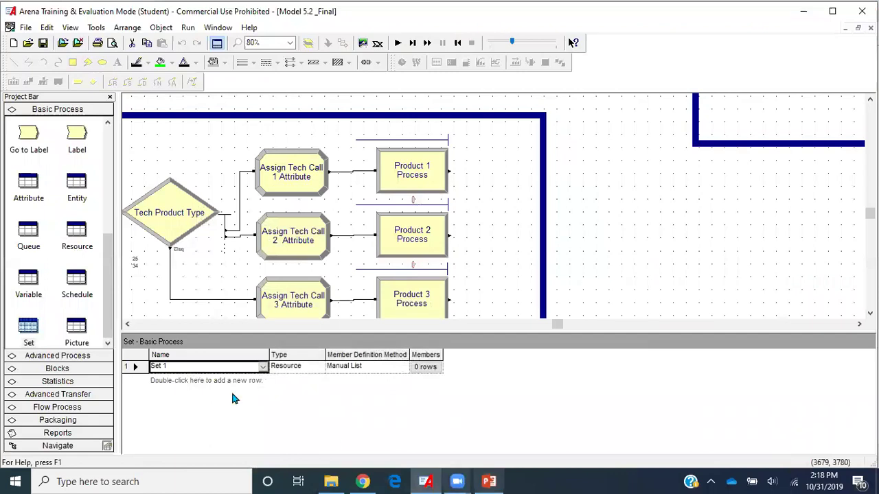
pyautogui.click(185, 369)
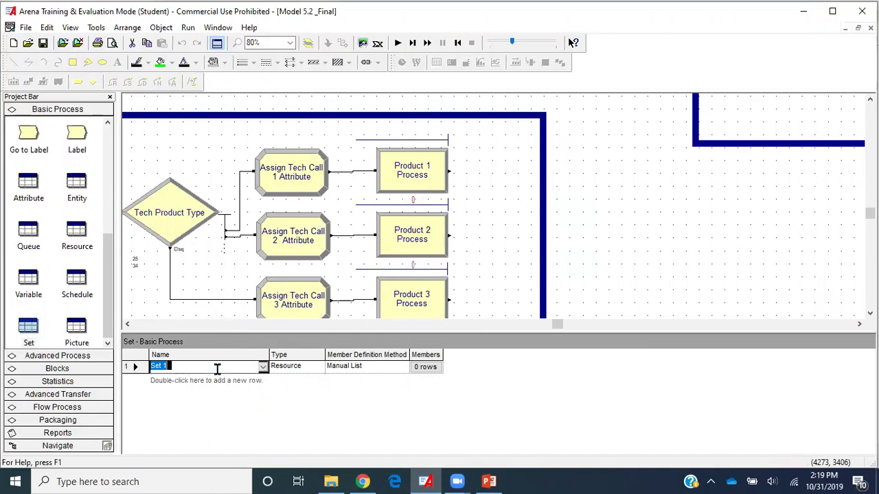
pyautogui.write('Product 1')
pyautogui.click(304, 372)
# - Enlarge the Product 1 set's members list and add the staff table's first technician as a single-element member
pyautogui.click(416, 367)
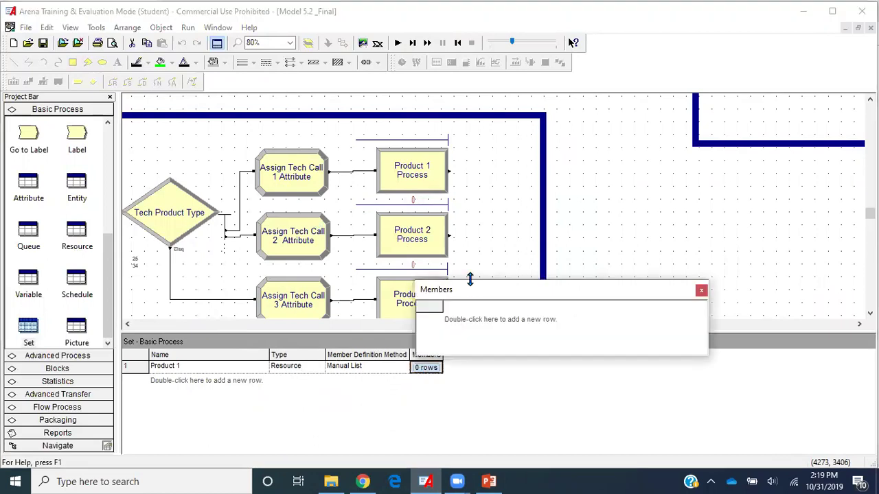
pyautogui.moveTo(469, 279); pyautogui.dragTo(512, 60)
pyautogui.doubleClick(473, 102)
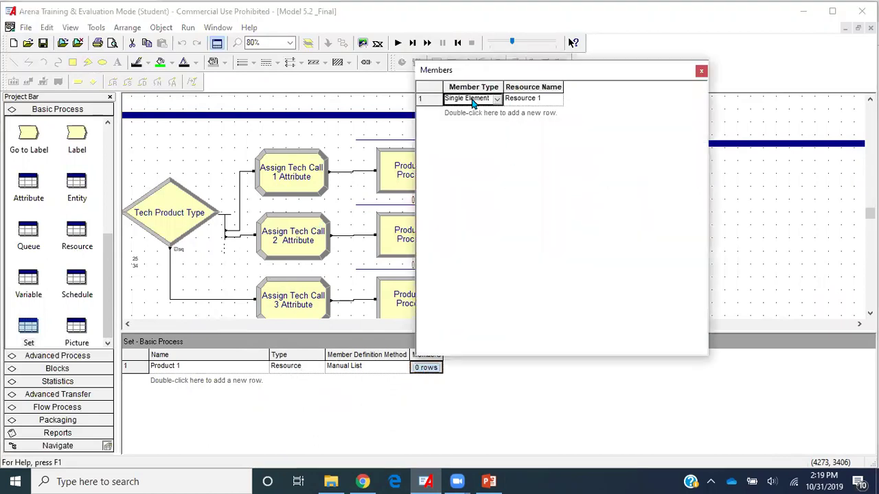
pyautogui.click(524, 102)
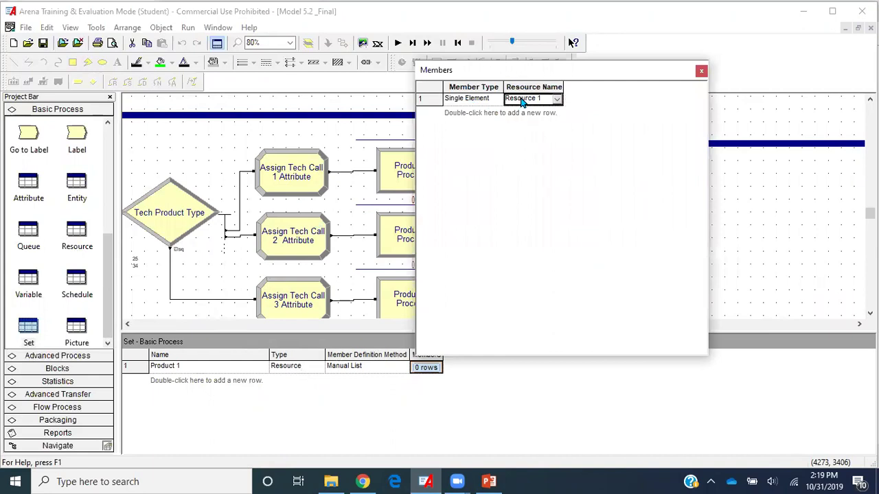
pyautogui.click(558, 100)
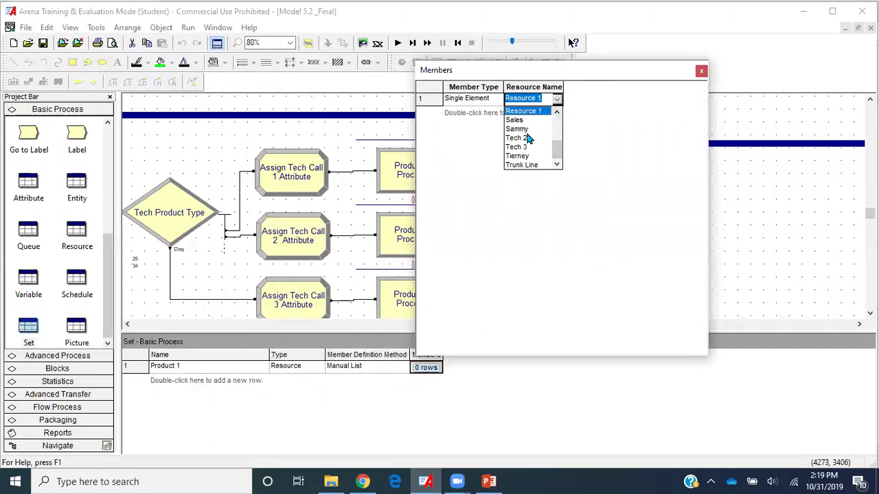
pyautogui.scroll(5, 526, 137)
pyautogui.click(521, 128)
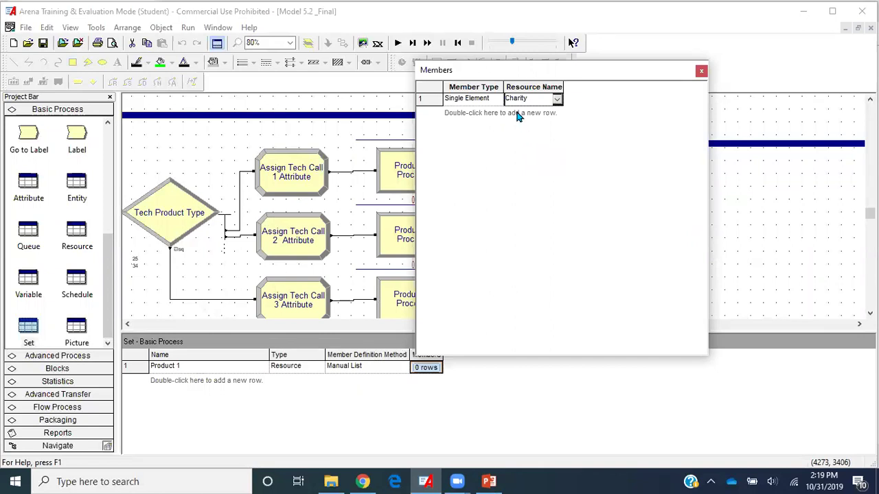
# - Add the staff table's second technician, trained only on product line 1, as the Product 1 set's second member
pyautogui.doubleClick(520, 114)
pyautogui.click(557, 112)
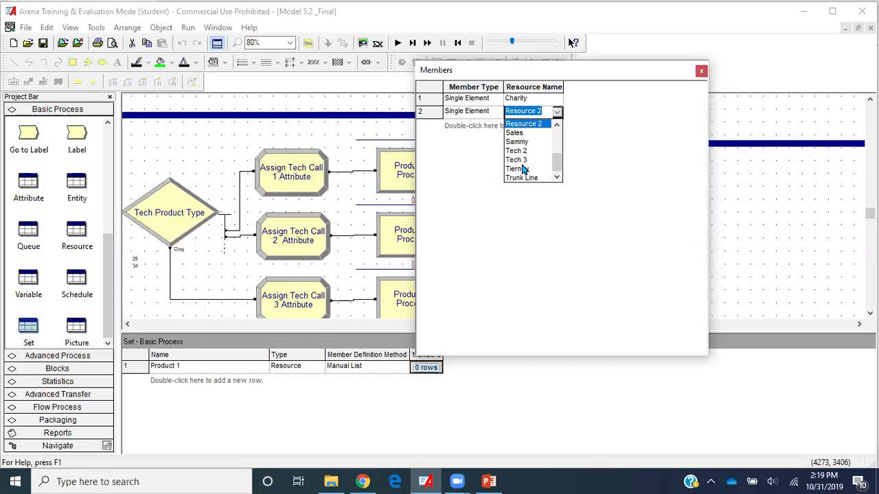
pyautogui.scroll(1, 522, 170)
pyautogui.click(529, 124)
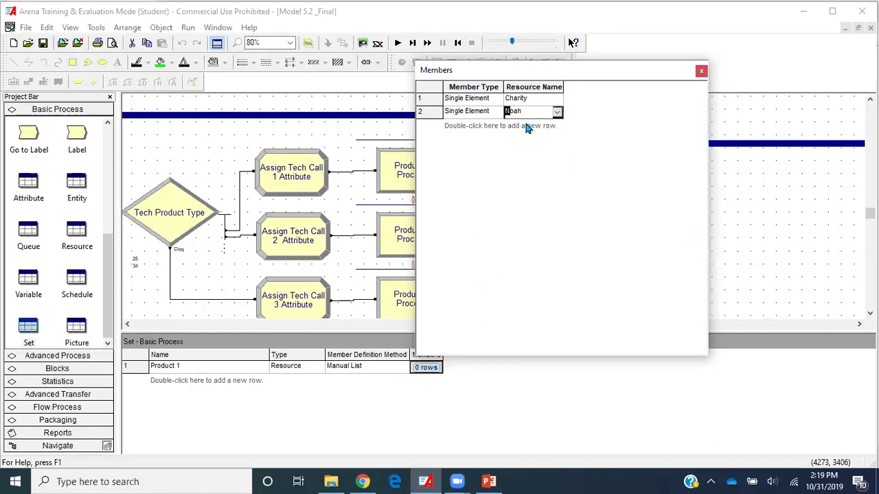
# - Consult the PowerPoint staff table and add the technician trained on product lines 1 and 3 as the Product 1 set's third member
pyautogui.doubleClick(526, 127)
pyautogui.click(488, 481)
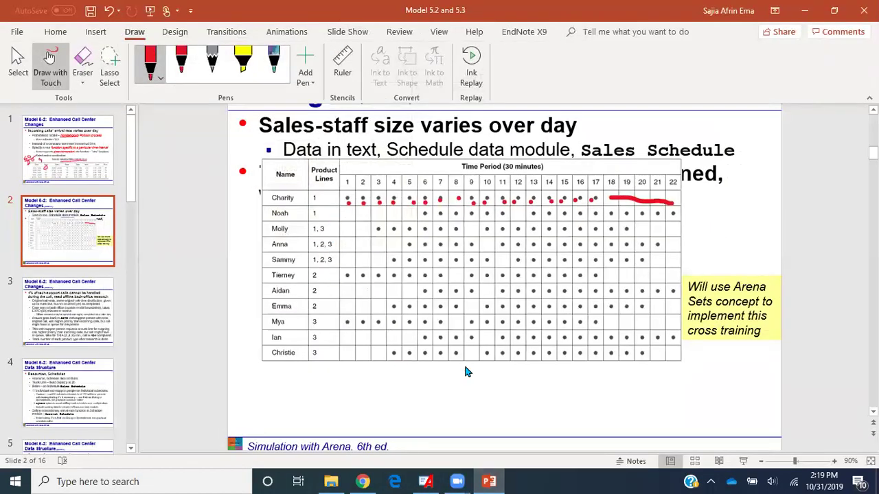
pyautogui.click(498, 481)
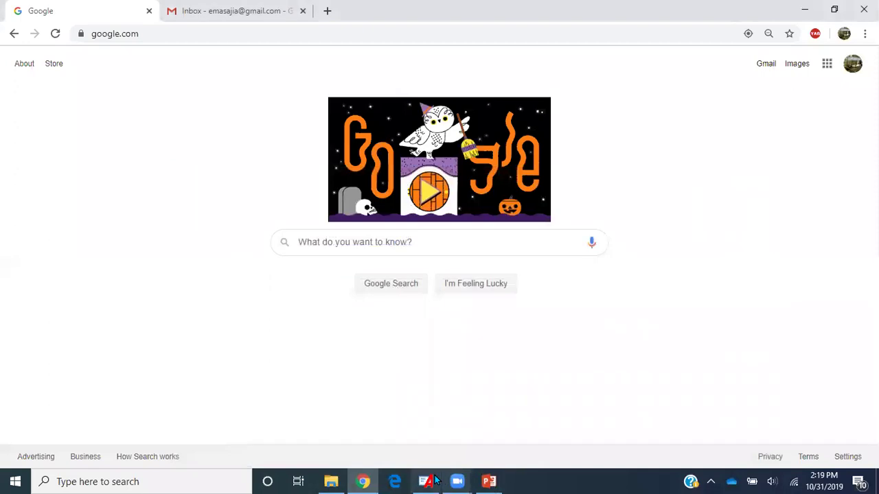
pyautogui.click(431, 480)
pyautogui.click(547, 127)
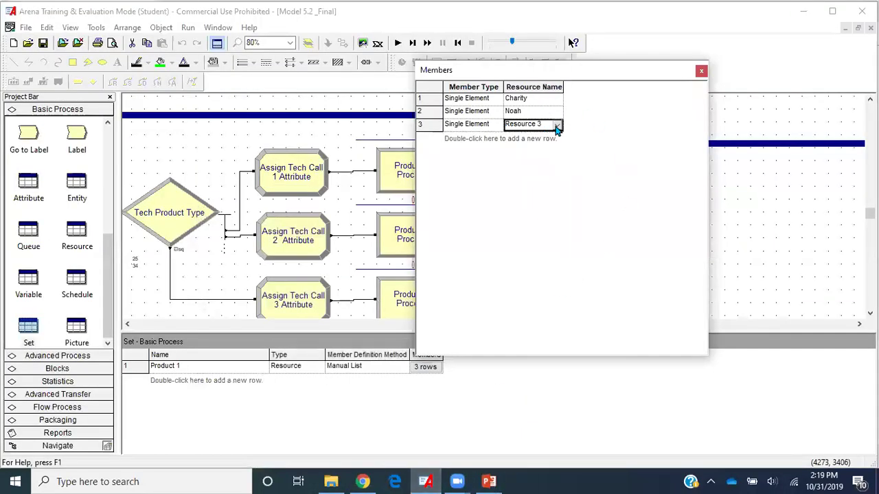
pyautogui.click(558, 127)
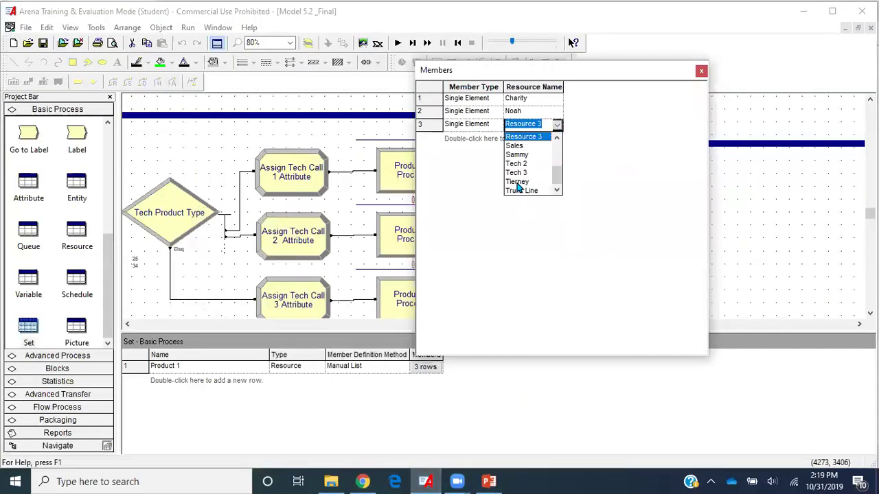
pyautogui.press('m')
pyautogui.click(516, 138)
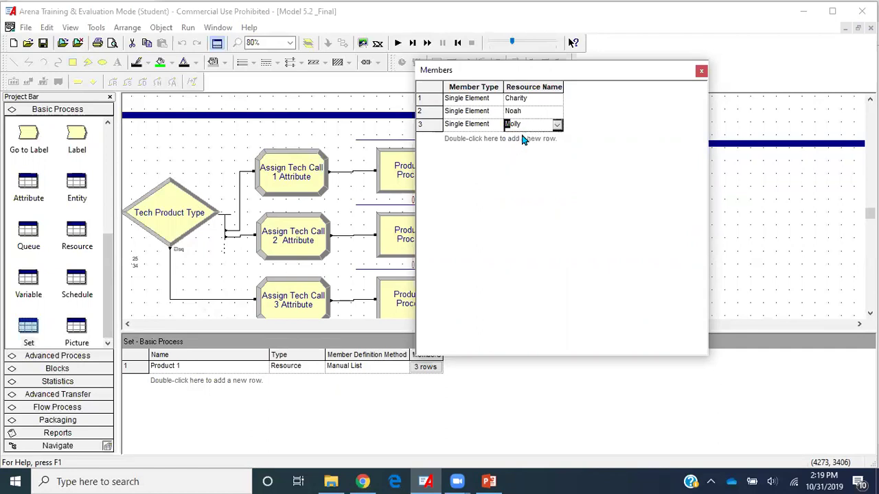
# - Add the two technicians trained on all three product lines, in staff table order, as the Product 1 set's fourth and fifth members
pyautogui.doubleClick(522, 139)
pyautogui.click(555, 138)
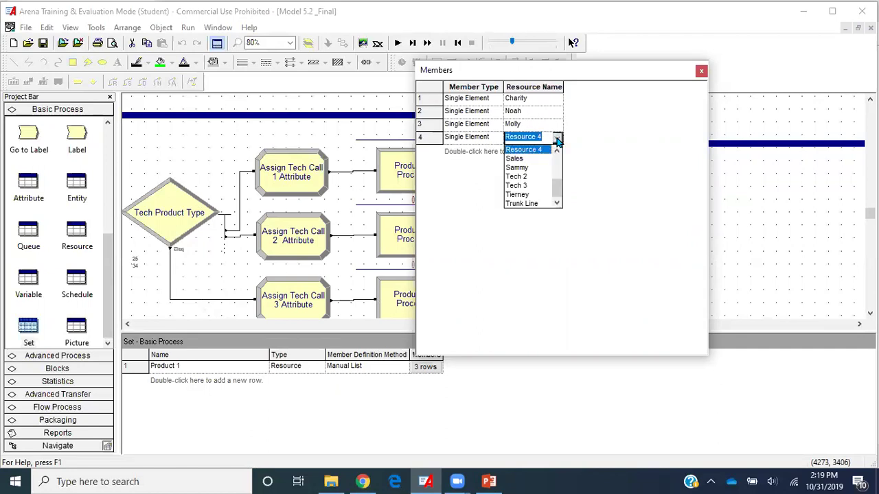
pyautogui.scroll(5, 529, 170)
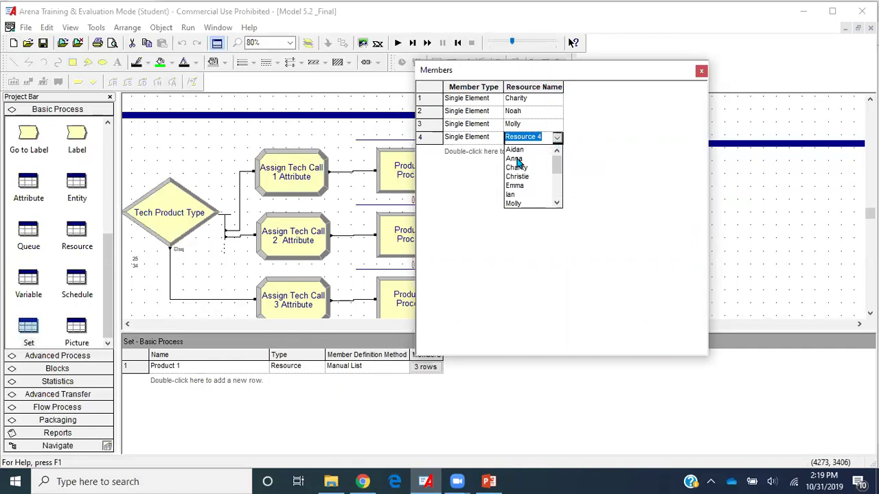
pyautogui.click(514, 155)
pyautogui.doubleClick(514, 153)
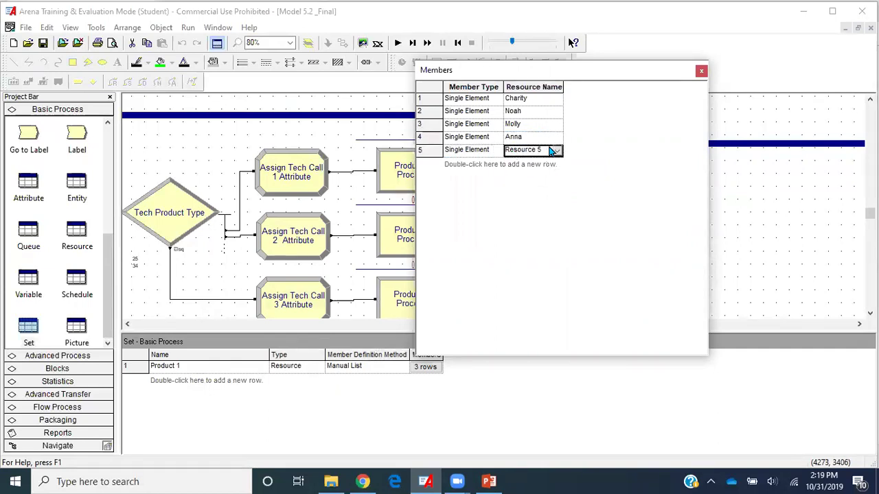
pyautogui.click(557, 150)
pyautogui.click(522, 181)
# - Check the Product 1 set's members against the PowerPoint staff table and close its members list in Arena
pyautogui.click(500, 481)
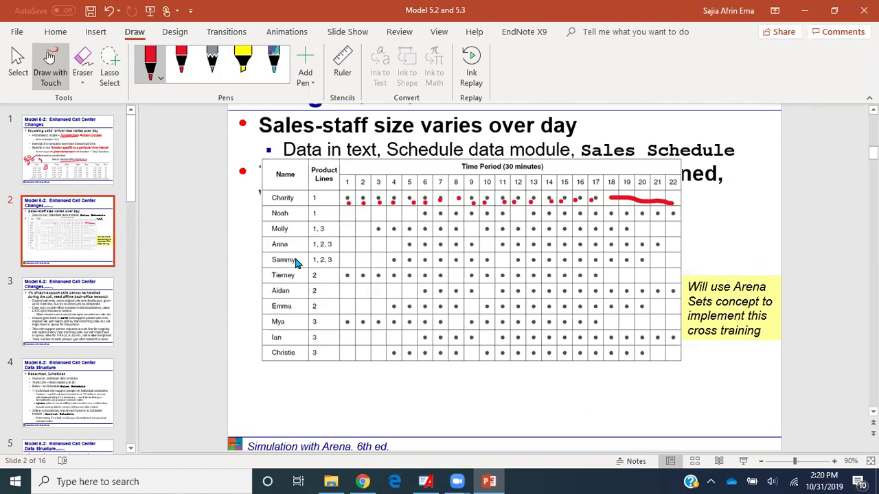
pyautogui.click(488, 481)
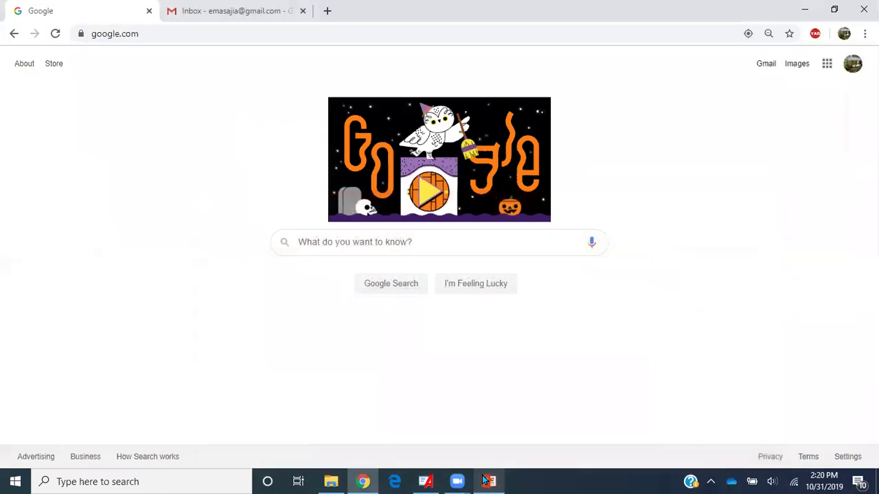
pyautogui.click(426, 481)
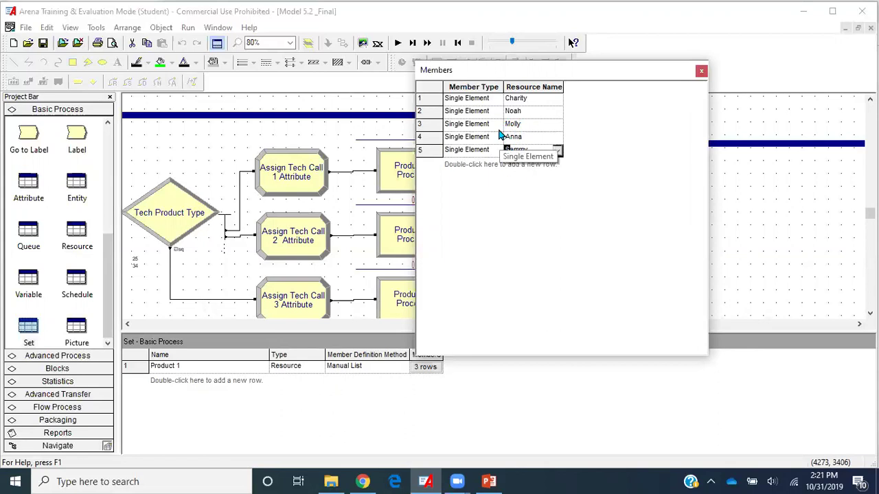
pyautogui.click(701, 72)
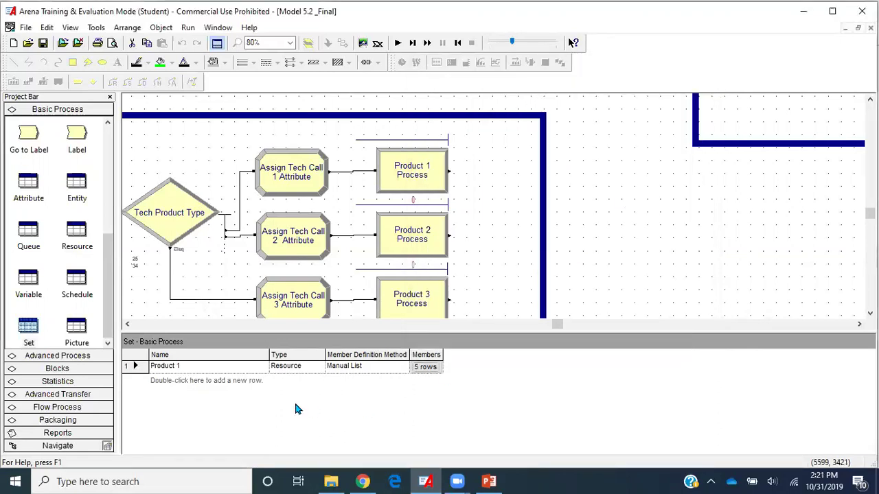
# - Add a second resource set named Product 2
pyautogui.doubleClick(249, 382)
pyautogui.click(223, 379)
pyautogui.write('Product 2')
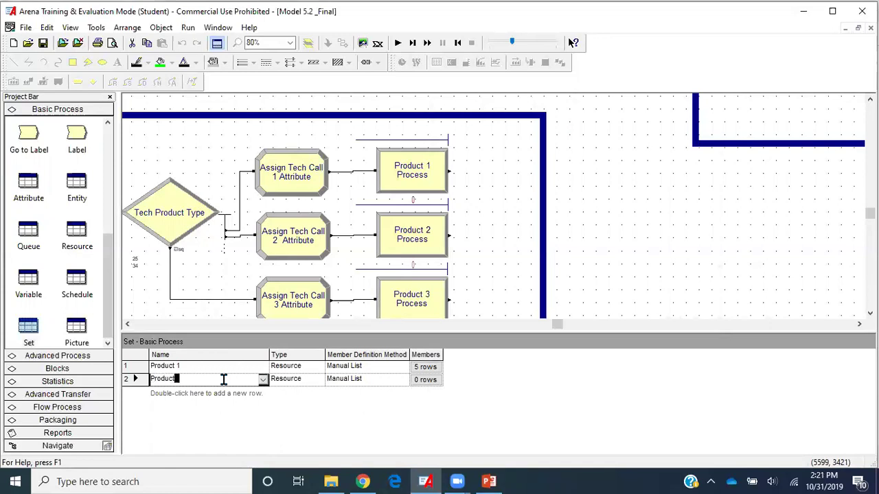
# - Enlarge the Product 2 set's members list, consult the PowerPoint staff table and add the first technician trained only on product line 2
pyautogui.click(430, 378)
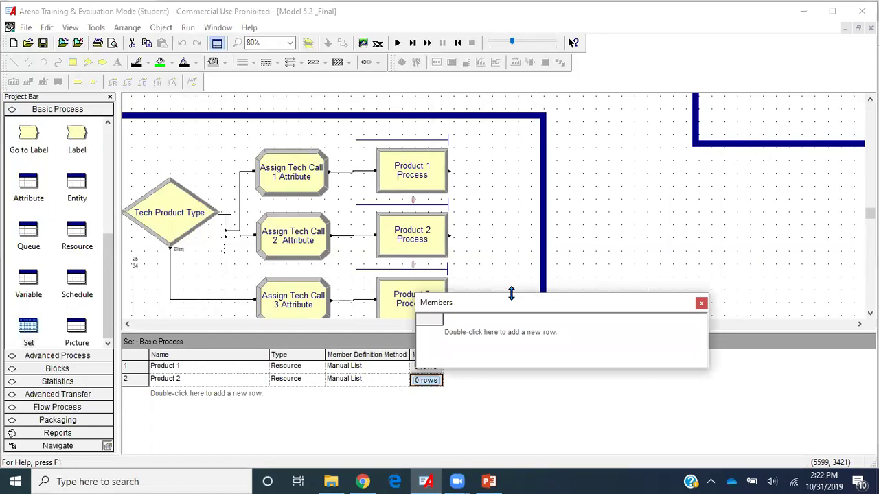
pyautogui.moveTo(512, 293); pyautogui.dragTo(525, 85)
pyautogui.doubleClick(518, 127)
pyautogui.click(489, 481)
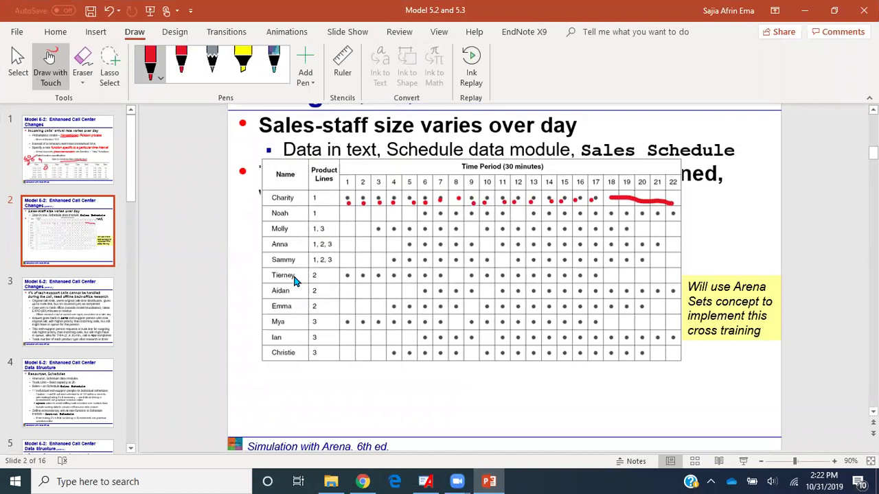
pyautogui.click(489, 482)
pyautogui.click(426, 481)
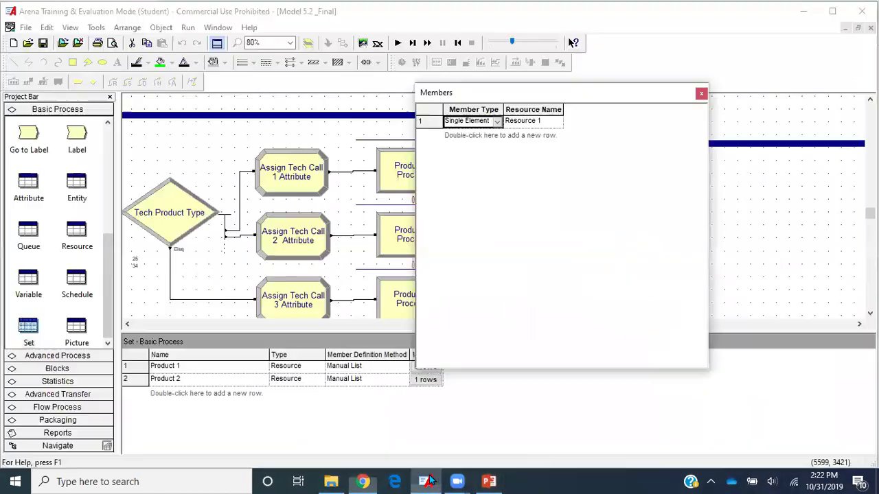
pyautogui.click(534, 121)
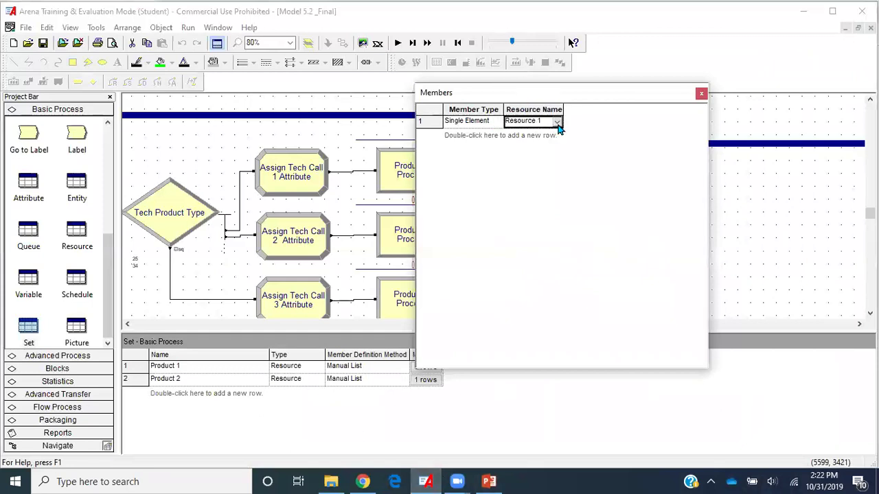
pyautogui.click(557, 122)
pyautogui.scroll(-3, 559, 129)
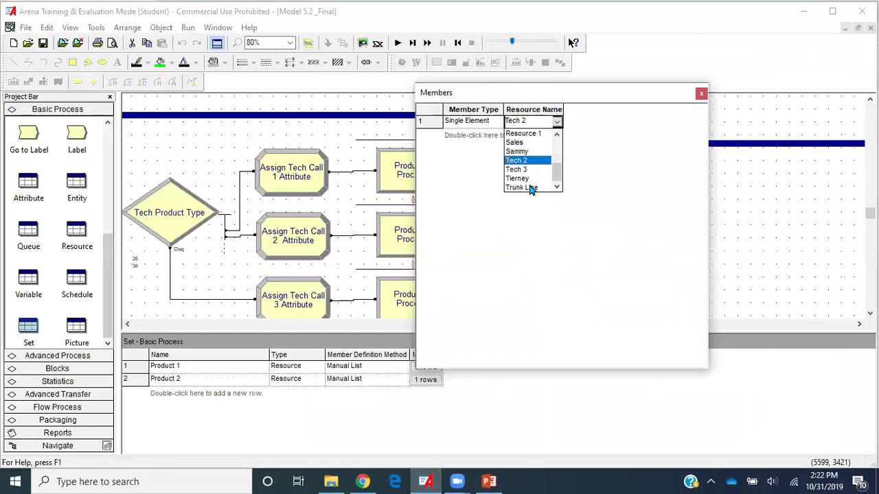
pyautogui.click(527, 178)
# - Add the staff table's second technician trained only on product line 2 as the Product 2 set's second member
pyautogui.doubleClick(529, 137)
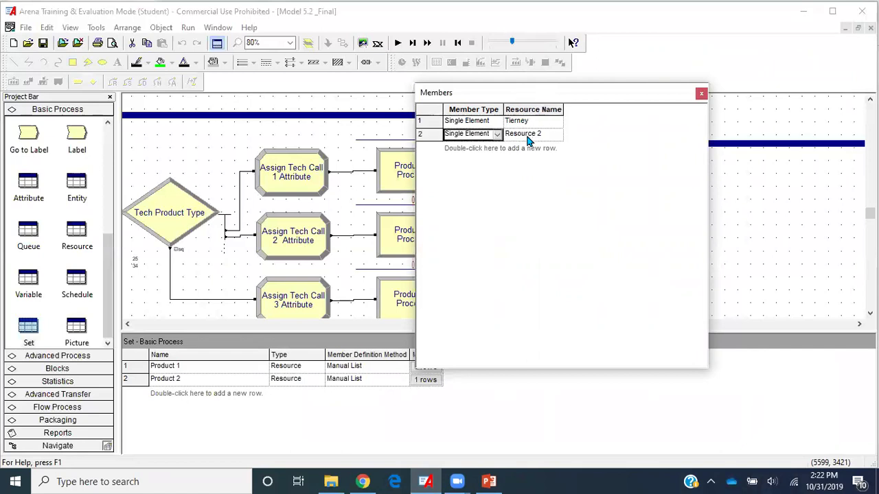
pyautogui.click(552, 134)
pyautogui.click(557, 136)
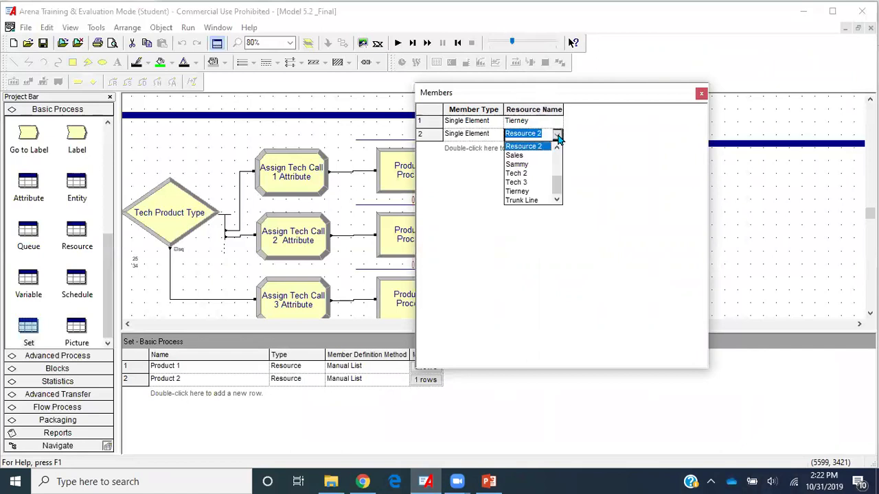
pyautogui.scroll(5, 558, 139)
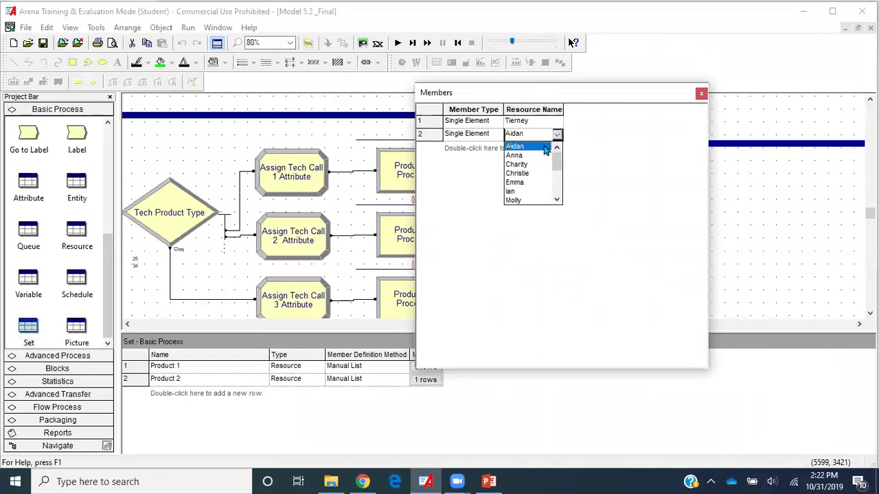
pyautogui.click(547, 147)
# - Add the staff table's third technician trained only on product line 2 as the Product 2 set's third member
pyautogui.doubleClick(517, 154)
pyautogui.click(549, 148)
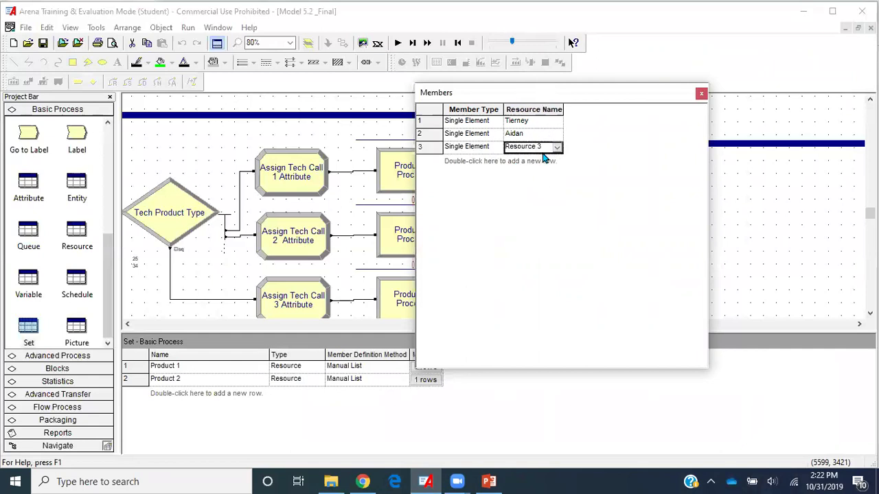
pyautogui.click(557, 150)
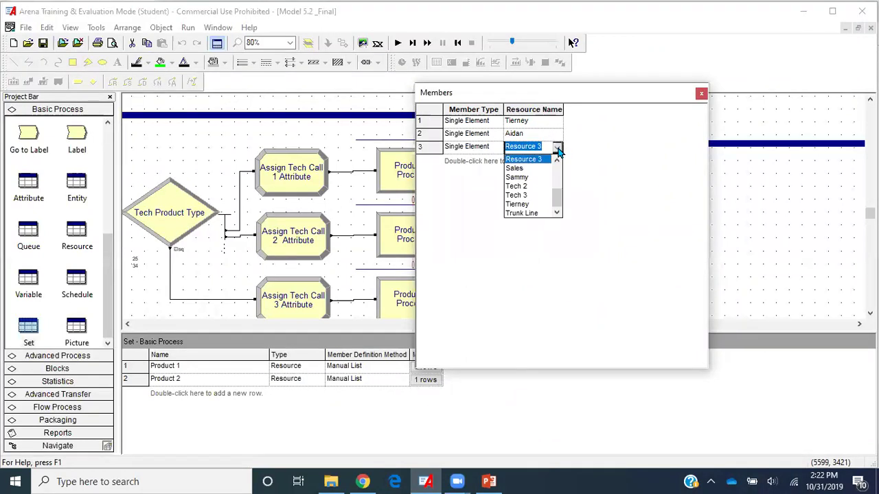
pyautogui.scroll(5, 559, 152)
pyautogui.click(528, 160)
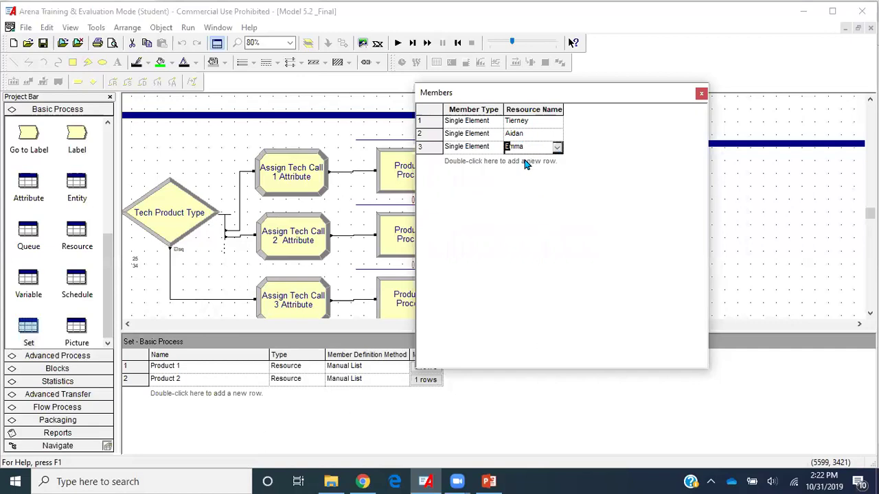
# - Consult the PowerPoint staff table and add the first technician trained on lines 1, 2 and 3 as the Product 2 set's fourth member
pyautogui.doubleClick(524, 163)
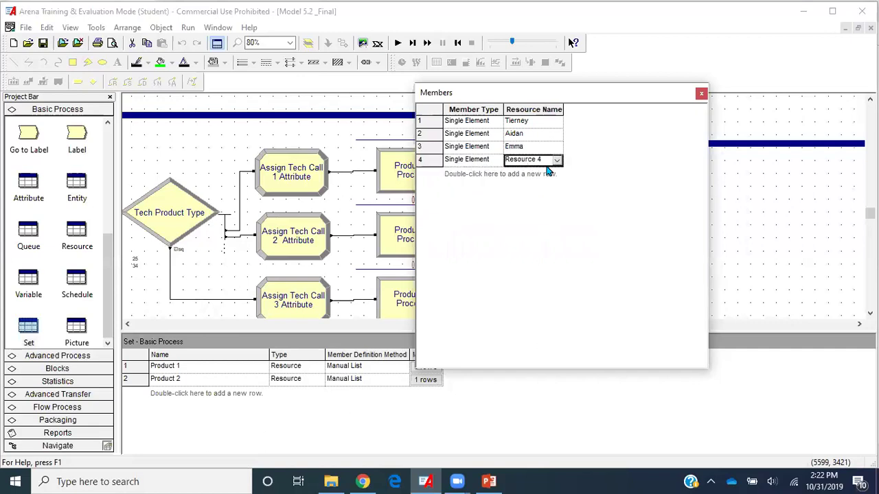
pyautogui.click(558, 162)
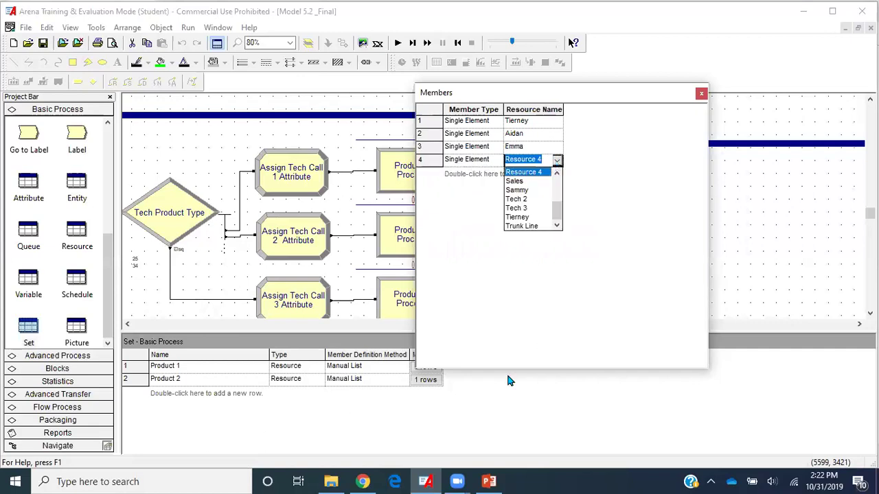
pyautogui.click(488, 481)
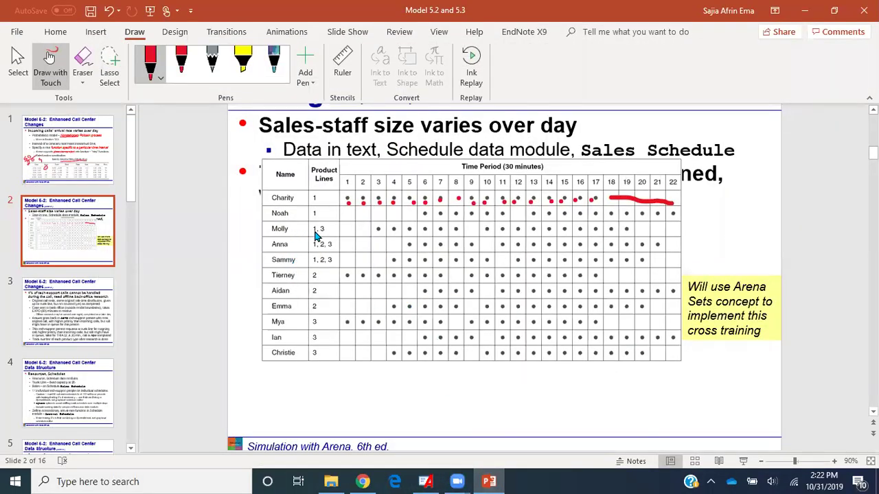
pyautogui.click(500, 480)
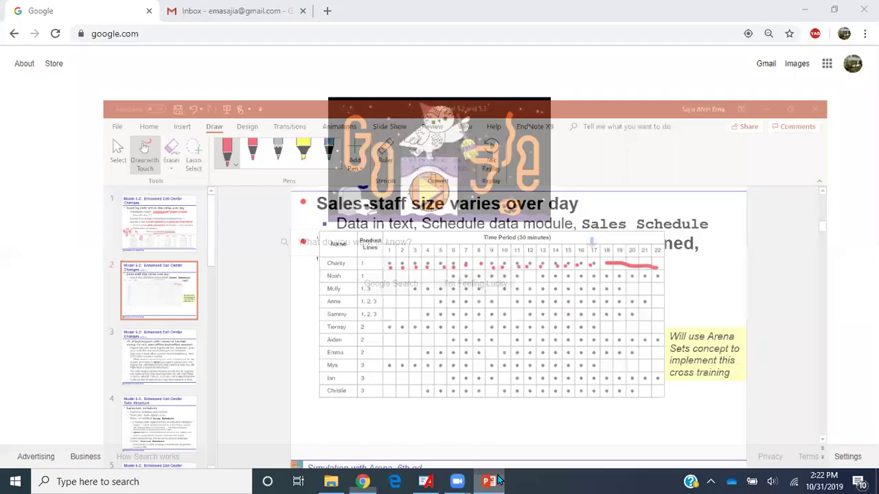
pyautogui.click(425, 481)
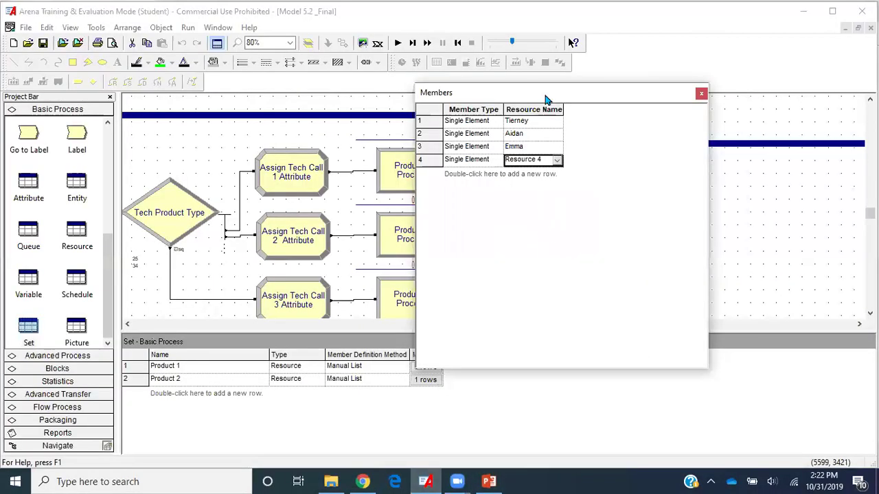
pyautogui.click(560, 161)
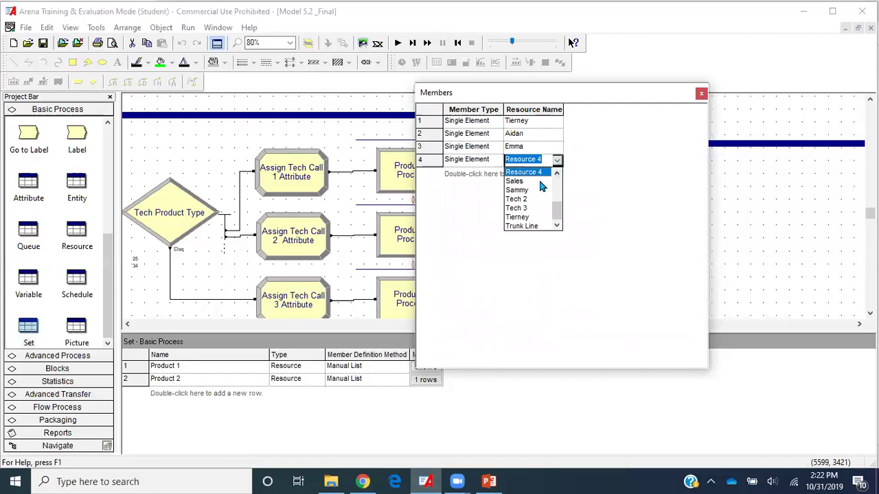
pyautogui.write('an')
pyautogui.click(530, 181)
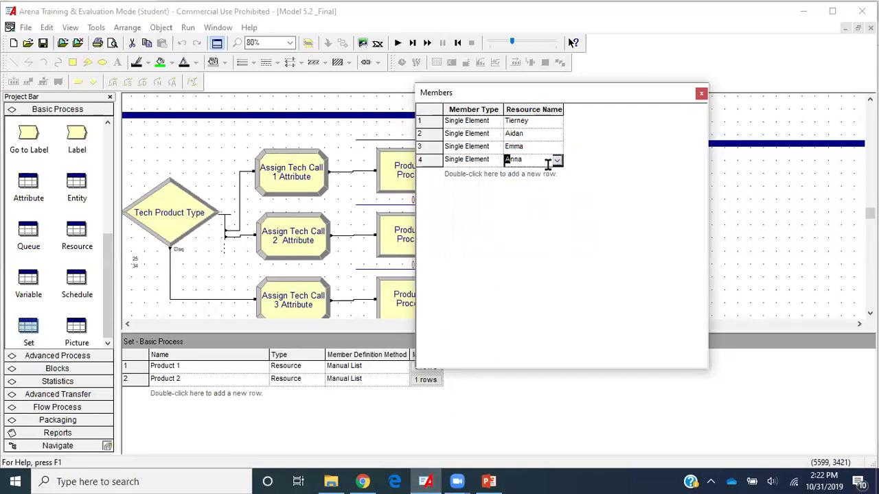
# - Add the second technician trained on all three product lines as the Product 2 set's fifth member and close the members list
pyautogui.doubleClick(550, 175)
pyautogui.click(556, 174)
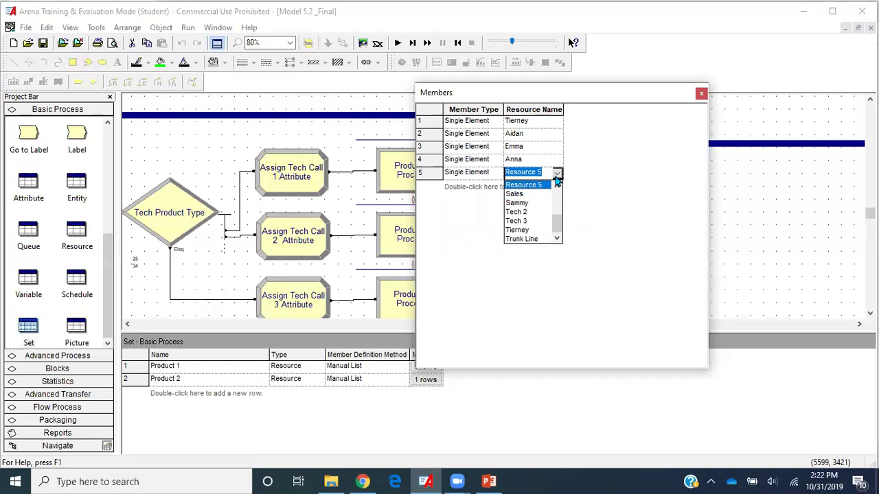
pyautogui.write('s')
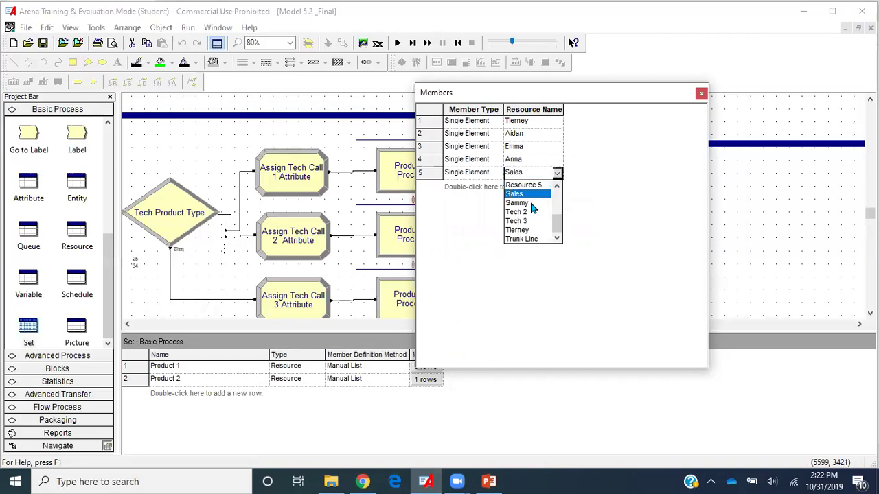
pyautogui.click(531, 203)
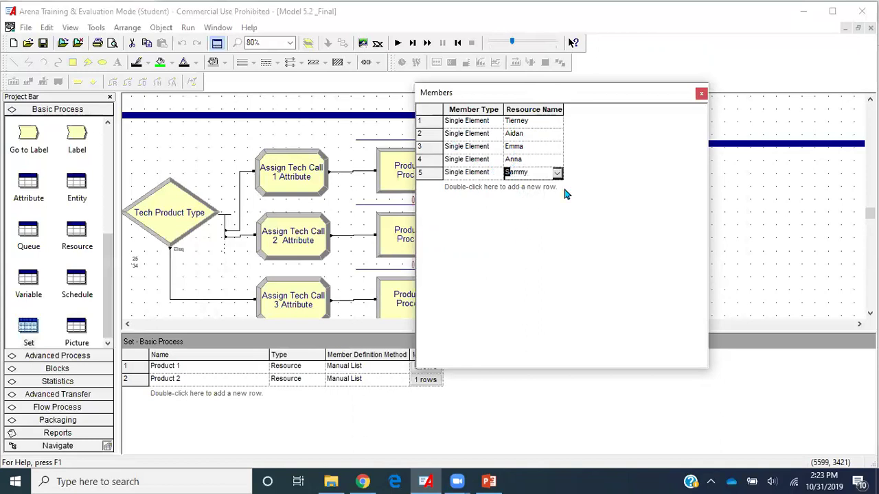
pyautogui.click(701, 94)
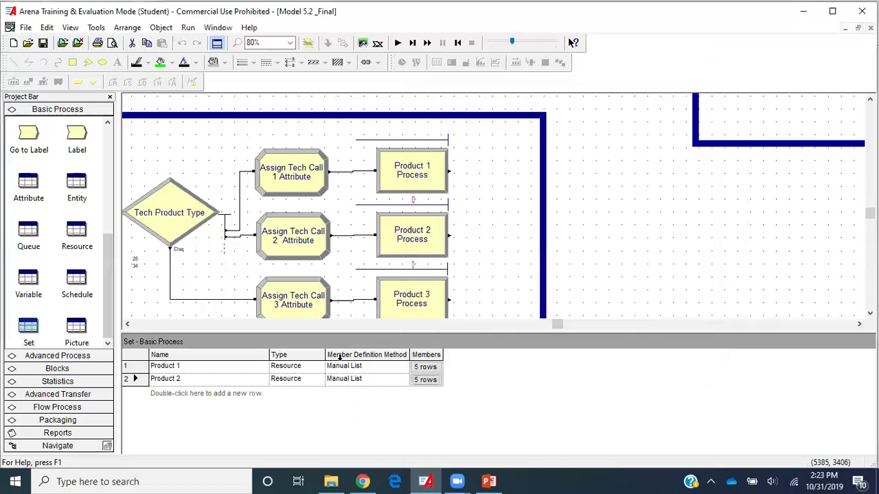
# - Add a third resource set named Product 3
pyautogui.doubleClick(214, 405)
pyautogui.click(215, 392)
pyautogui.write('Prod')
pyautogui.press('BackSpace')
pyautogui.press('BackSpace')
pyautogui.press('BackSpace')
pyautogui.press('BackSpace')
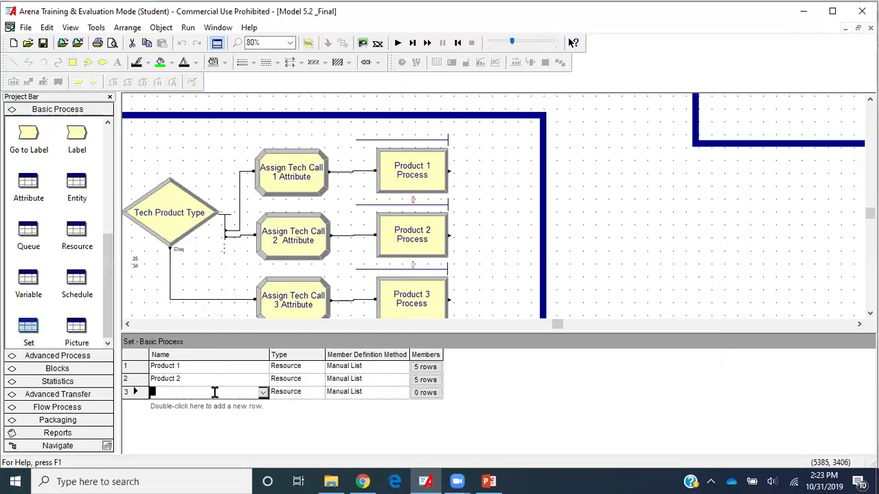
pyautogui.write('Product 3')
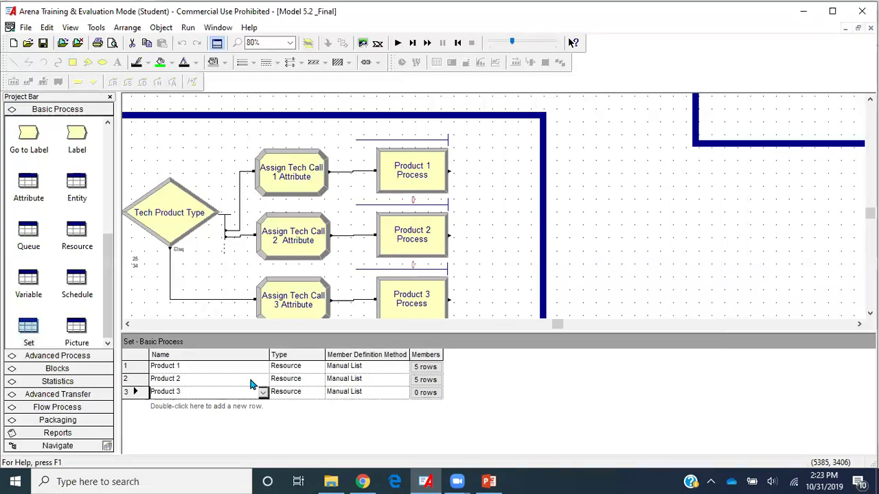
# - Consult the PowerPoint staff table, enlarge the Product 3 set's members list and add the first technician trained only on product line 3
pyautogui.click(438, 393)
pyautogui.click(439, 393)
pyautogui.click(488, 481)
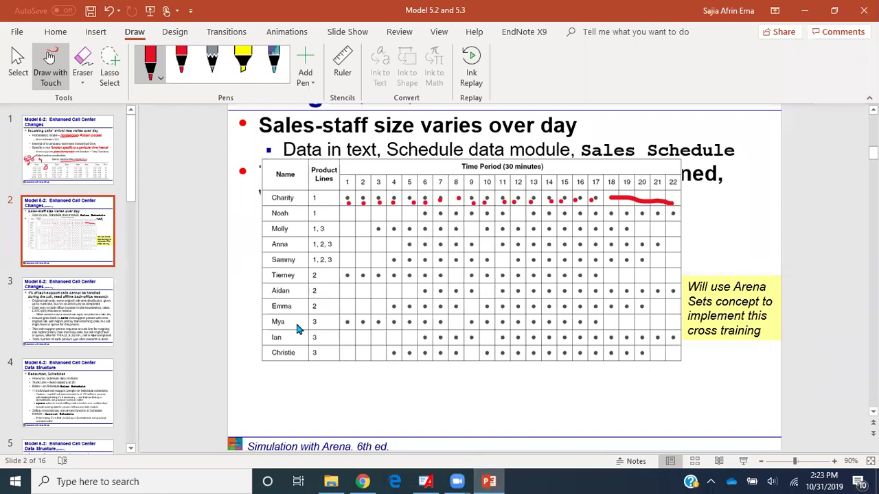
pyautogui.moveTo(495, 480)
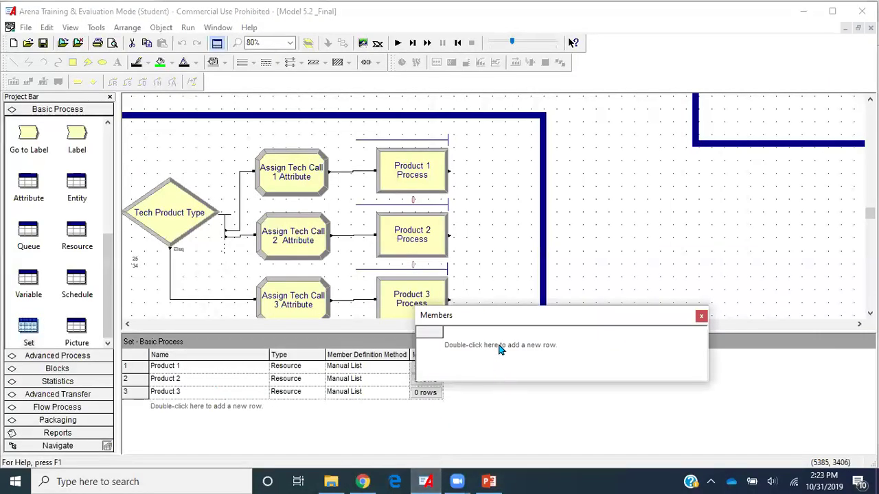
pyautogui.doubleClick(500, 345)
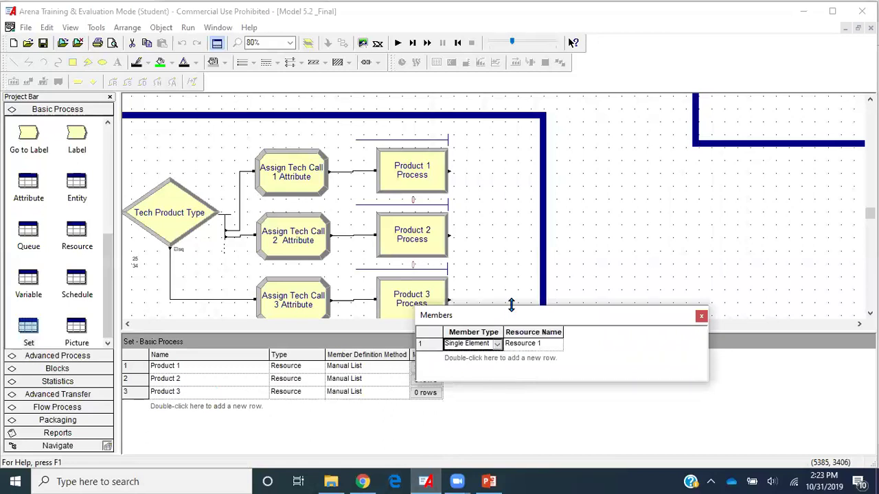
pyautogui.moveTo(511, 305); pyautogui.dragTo(514, 55)
pyautogui.click(556, 88)
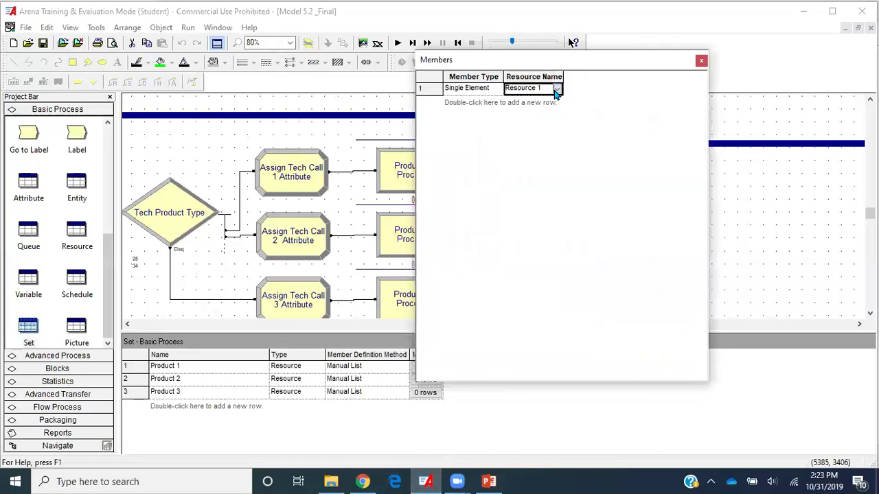
pyautogui.click(558, 89)
pyautogui.press('m')
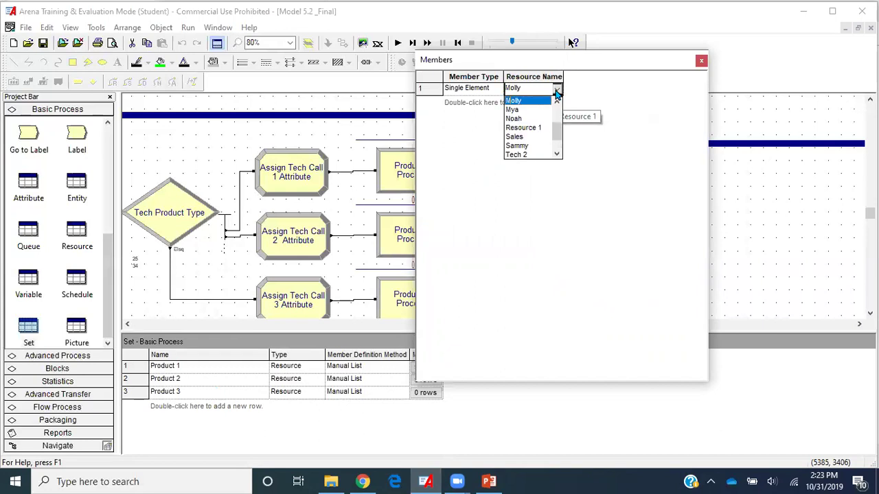
pyautogui.click(525, 108)
# - Add the staff table's second technician trained only on product line 3 as the Product 3 set's second member
pyautogui.doubleClick(525, 104)
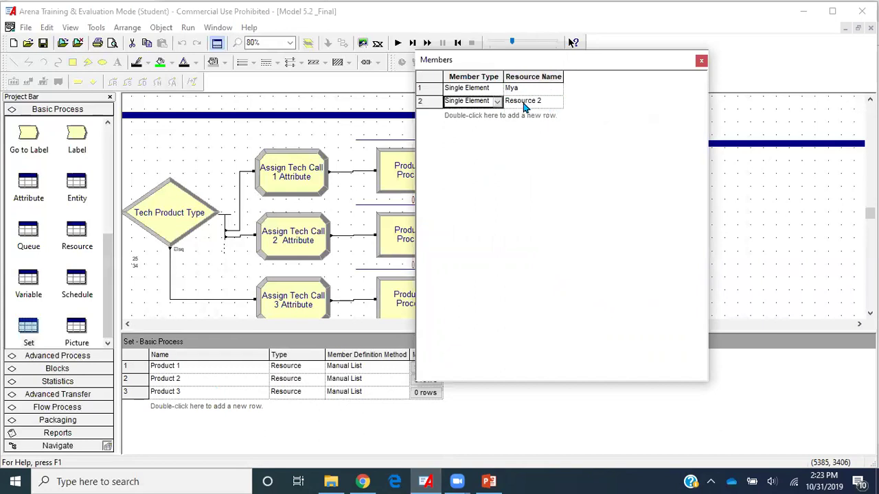
pyautogui.click(526, 103)
pyautogui.click(557, 102)
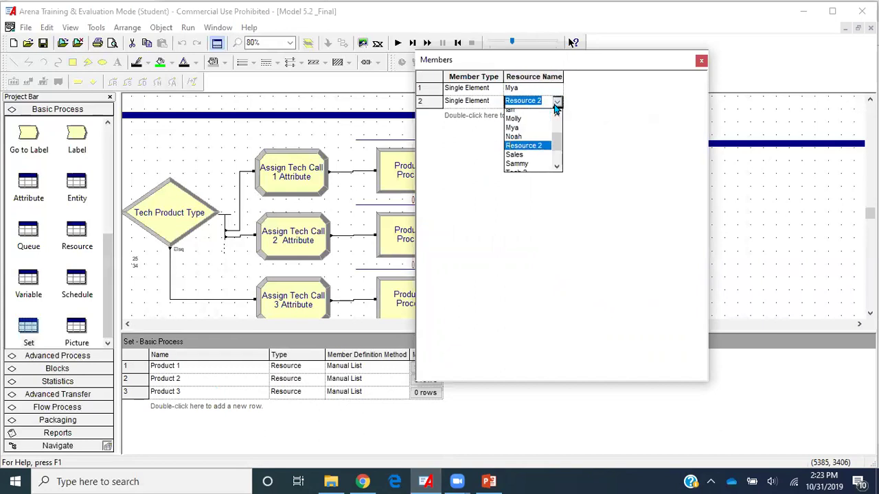
pyautogui.press('i')
pyautogui.press('Return')
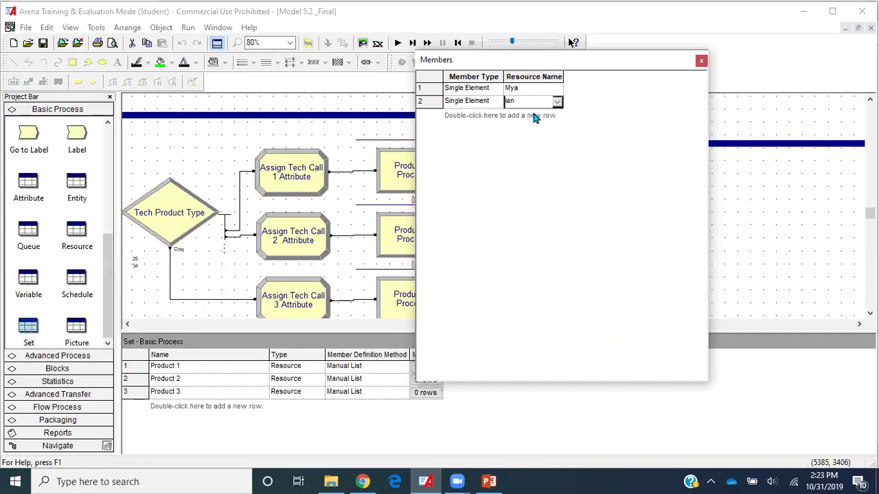
# - Add the staff table's third technician trained only on product line 3 as the Product 3 set's third member
pyautogui.doubleClick(534, 116)
pyautogui.click(556, 114)
pyautogui.press('c')
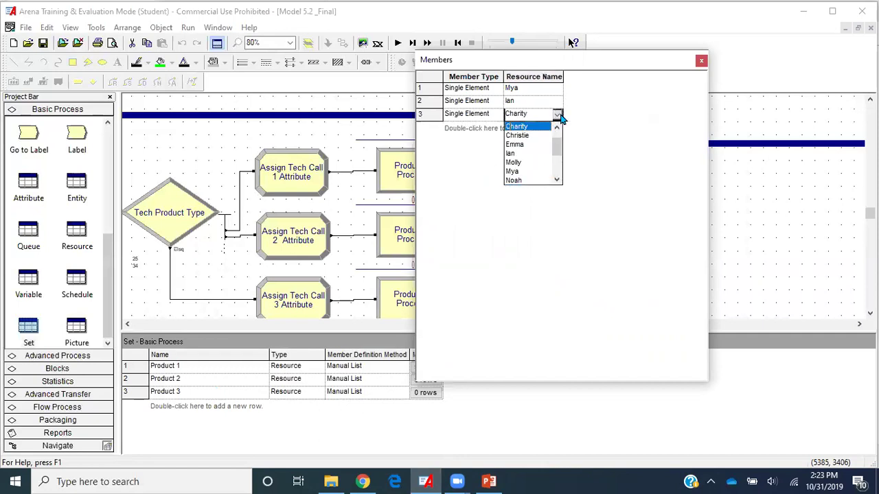
pyautogui.click(525, 135)
# - Add the staff table's first technician trained on all three product lines as the Product 3 set's fourth member
pyautogui.doubleClick(520, 129)
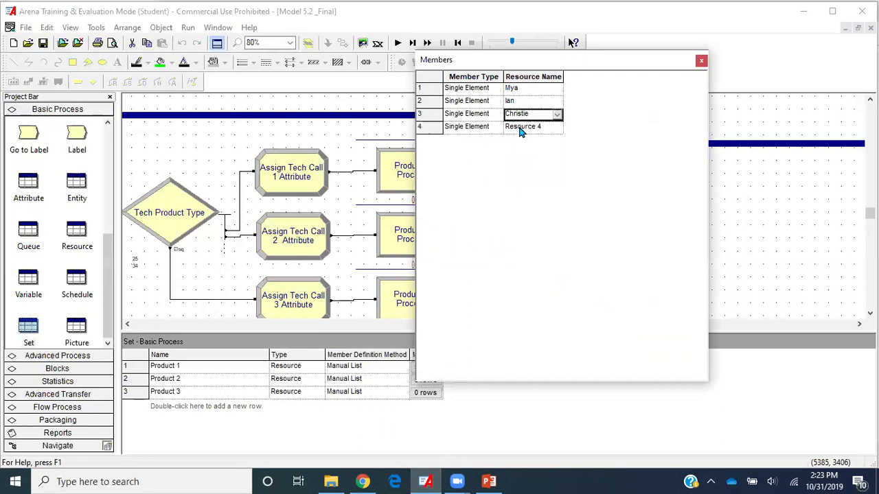
pyautogui.click(554, 132)
pyautogui.click(556, 133)
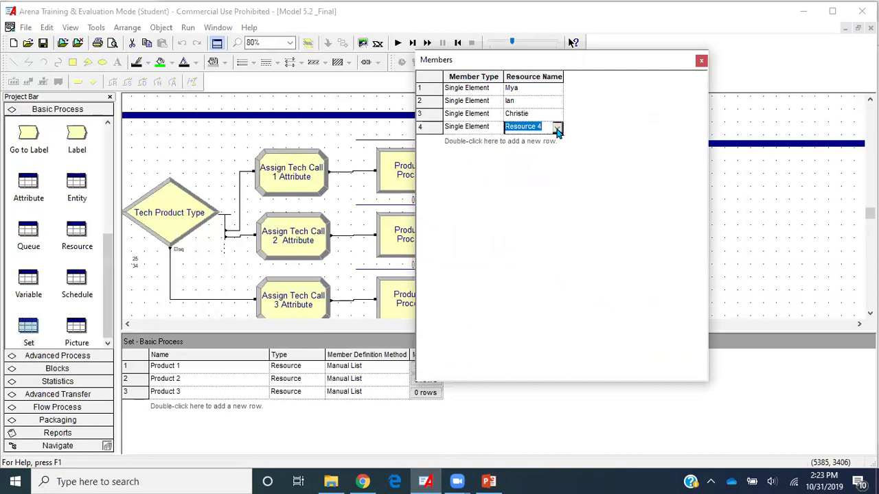
pyautogui.click(557, 130)
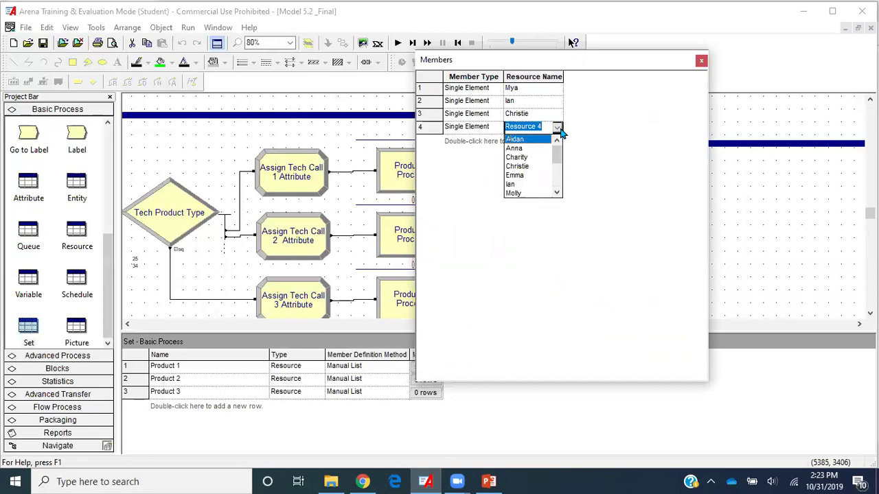
pyautogui.click(530, 146)
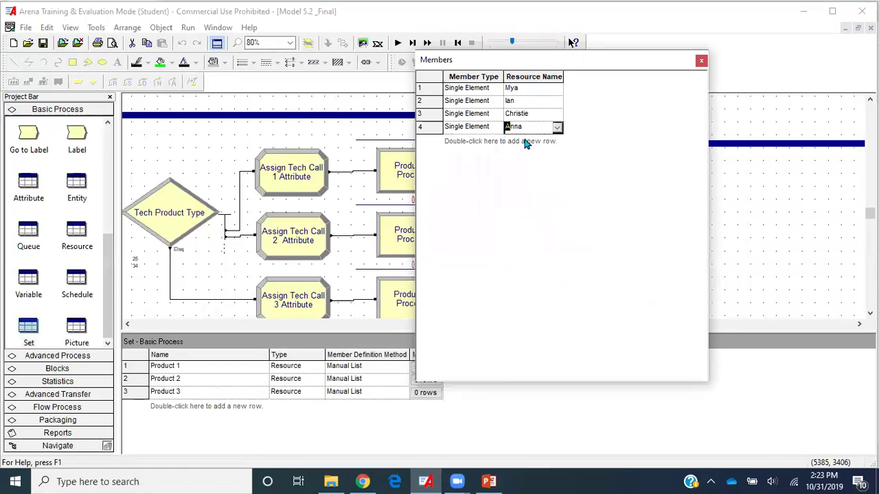
# - Add the second technician trained on all three product lines as the Product 3 set's fifth member and close the members list
pyautogui.doubleClick(527, 142)
pyautogui.click(549, 140)
pyautogui.click(557, 140)
pyautogui.press('Down')
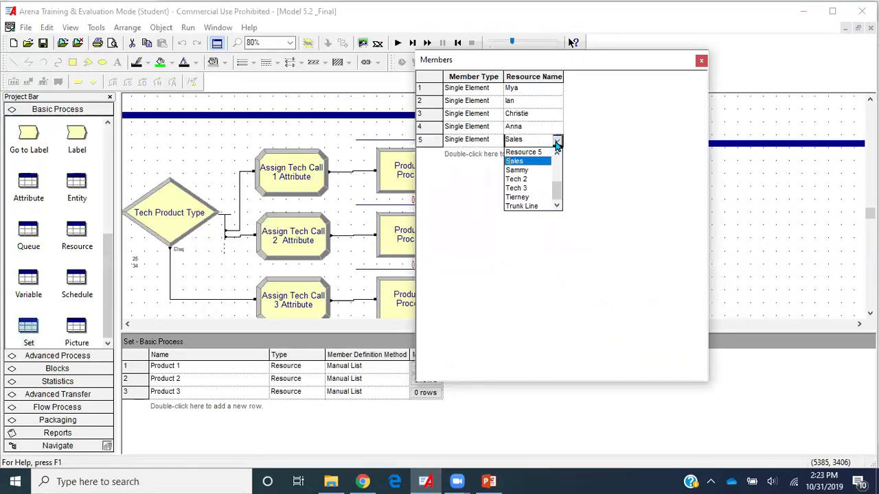
pyautogui.click(525, 172)
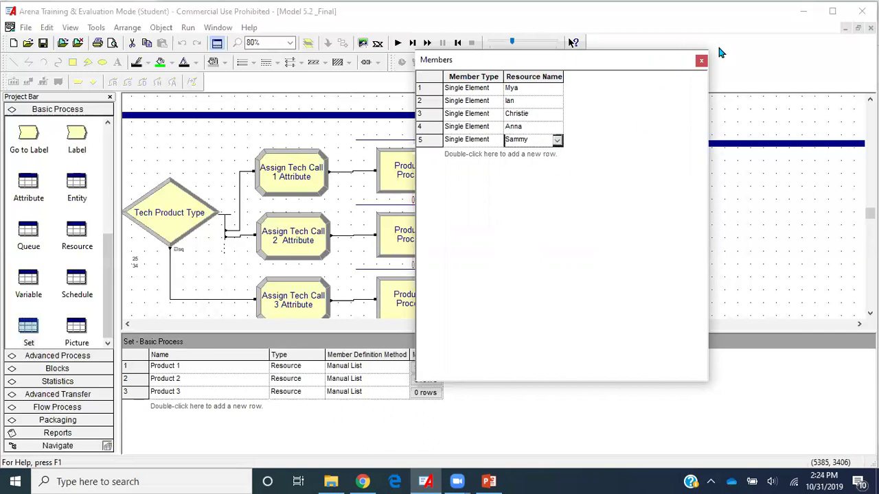
pyautogui.click(701, 60)
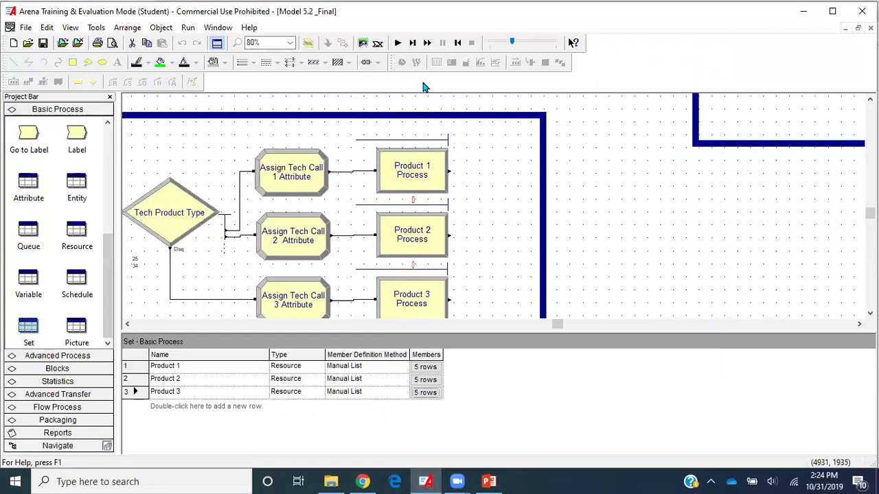
# - Insert a fourth member row in the Product 3 set, assign the technician alphabetically just before the set's first member, and close the members list
pyautogui.click(426, 393)
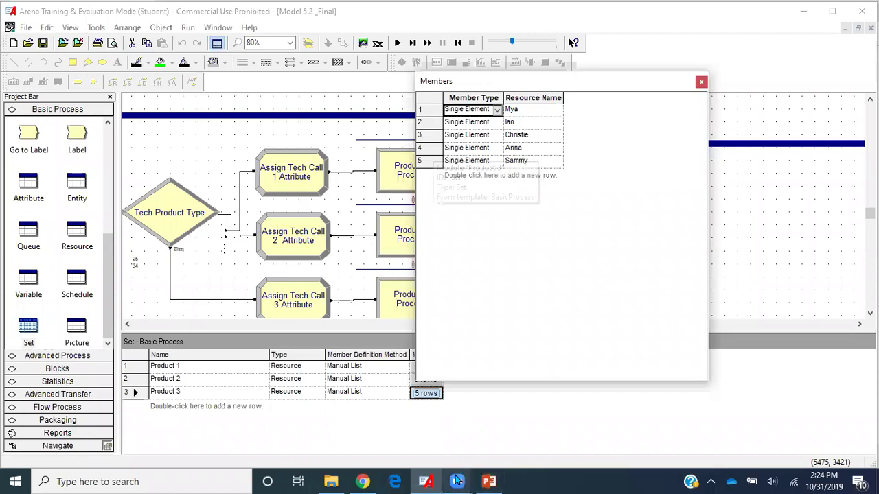
pyautogui.click(430, 147)
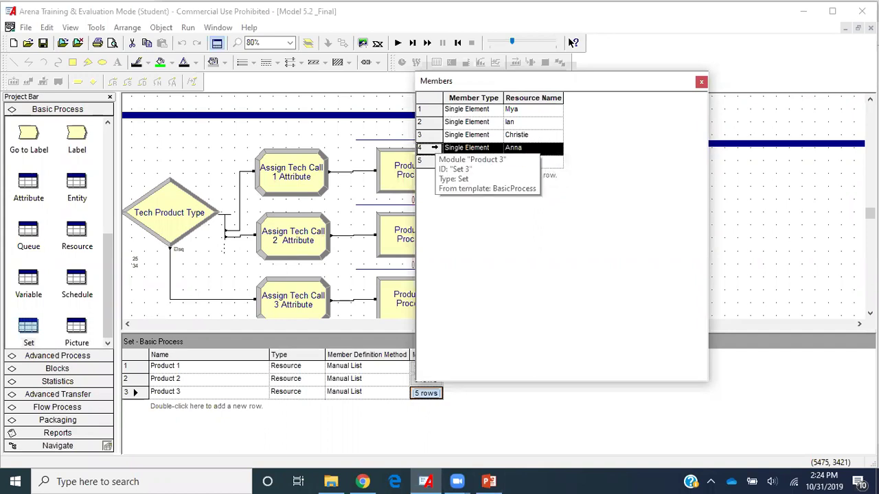
pyautogui.rightClick(432, 152)
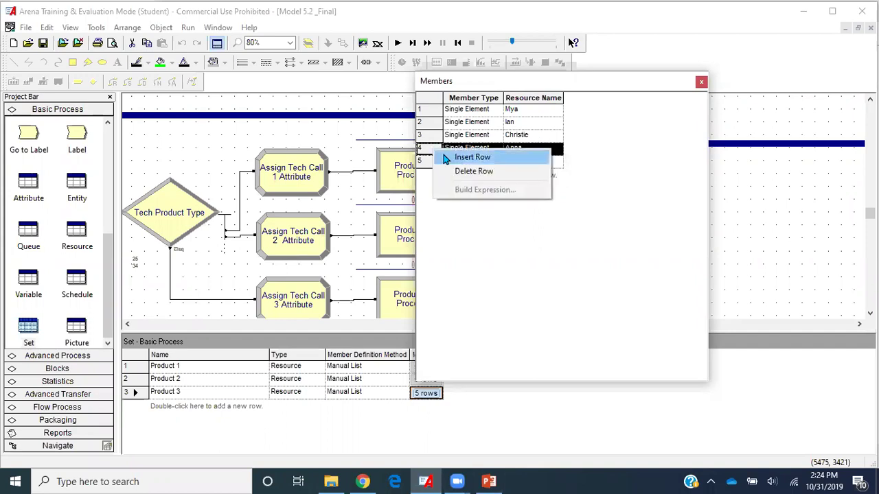
pyautogui.click(471, 157)
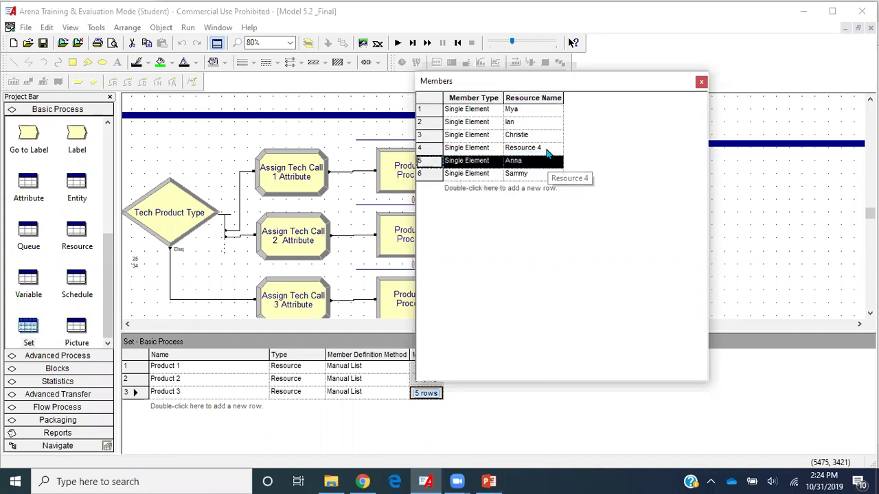
pyautogui.click(545, 151)
pyautogui.click(556, 149)
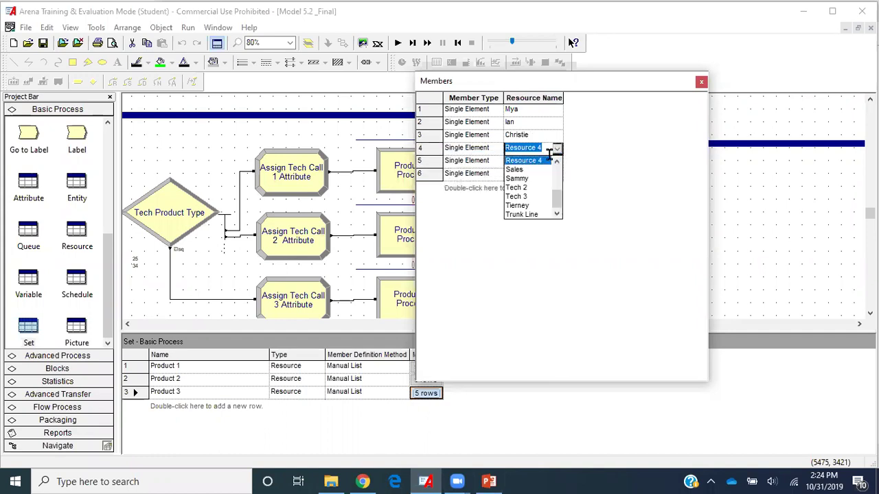
pyautogui.write('m')
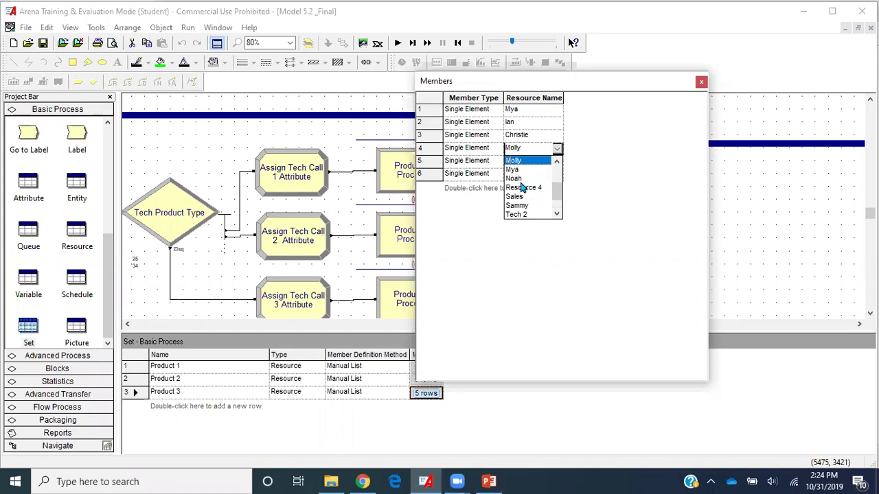
pyautogui.click(519, 160)
pyautogui.click(520, 160)
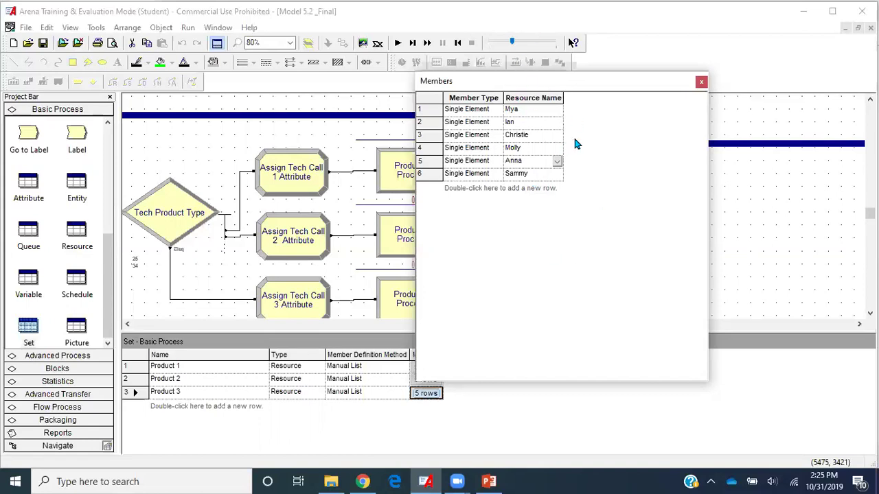
pyautogui.click(701, 82)
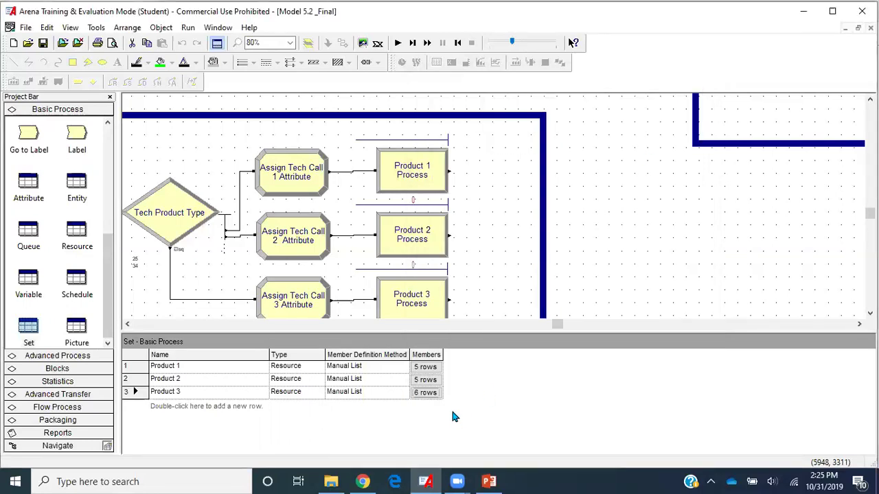
# - Change the Product 1 Process resource to the Product 1 set with the Preferred Order selection rule
pyautogui.doubleClick(415, 187)
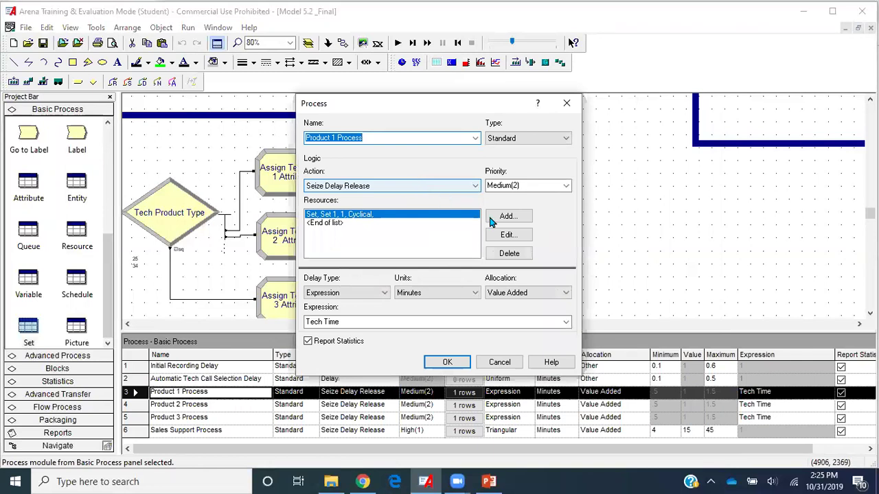
pyautogui.click(508, 236)
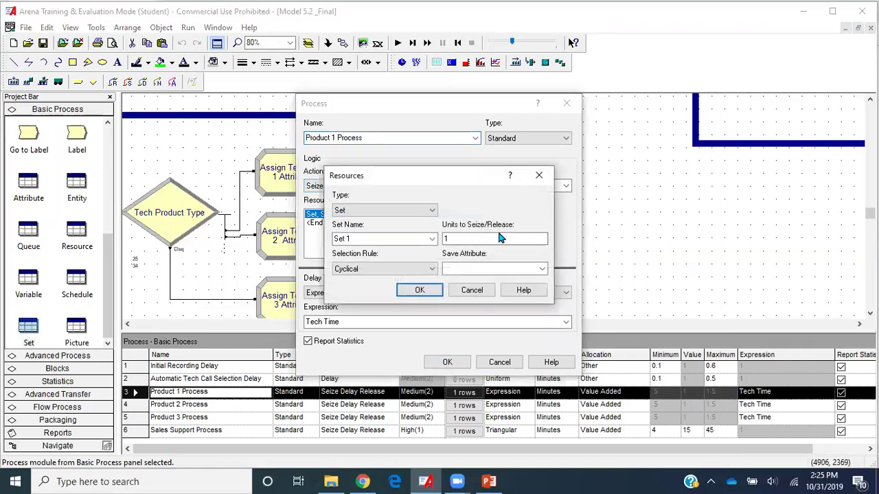
pyautogui.click(432, 239)
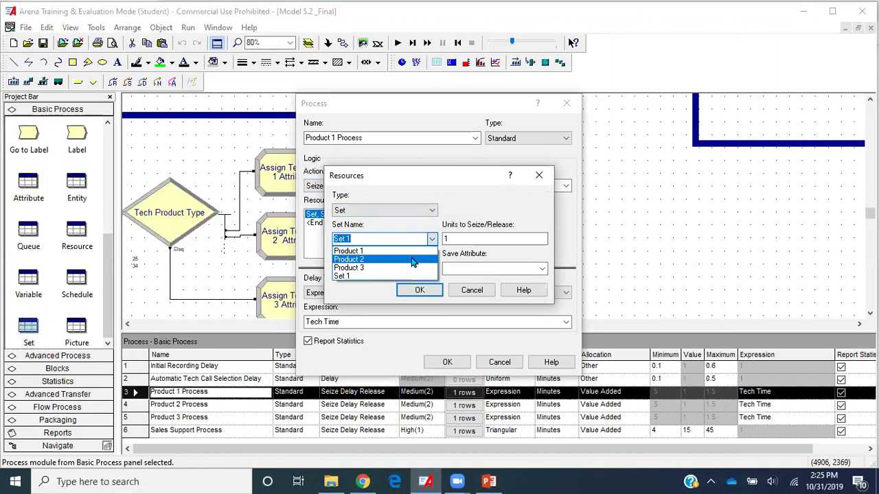
pyautogui.click(412, 252)
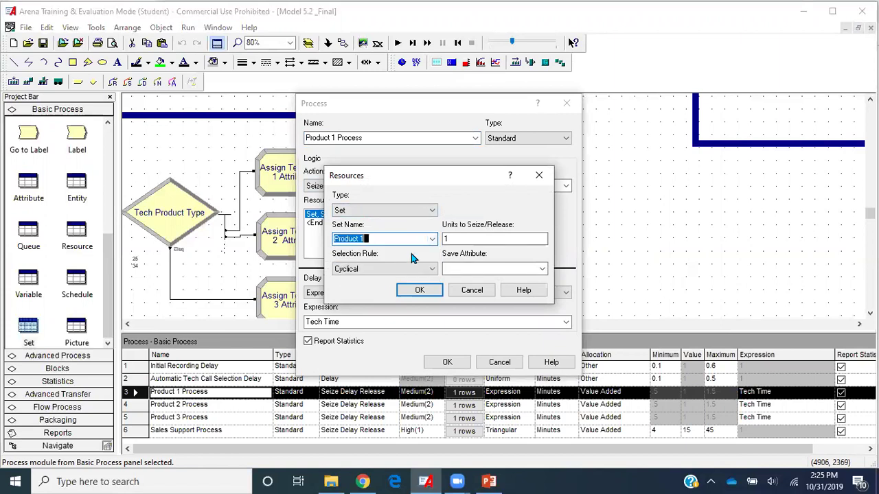
pyautogui.click(502, 239)
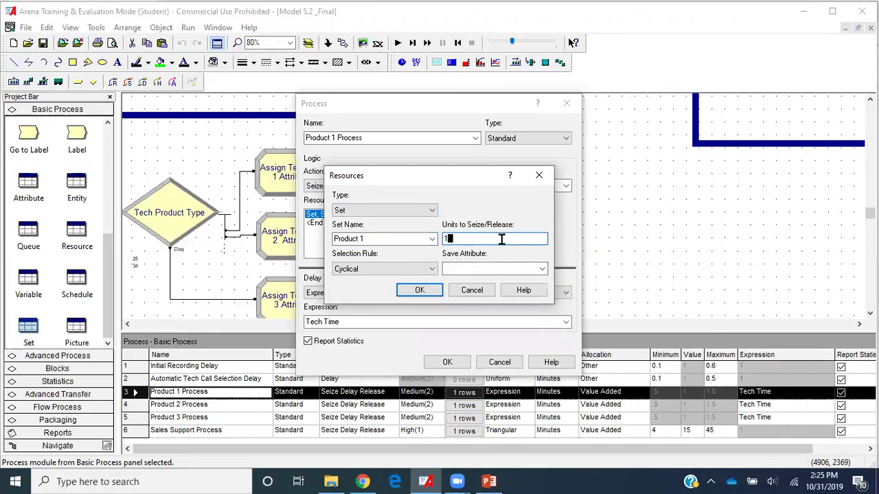
pyautogui.click(429, 270)
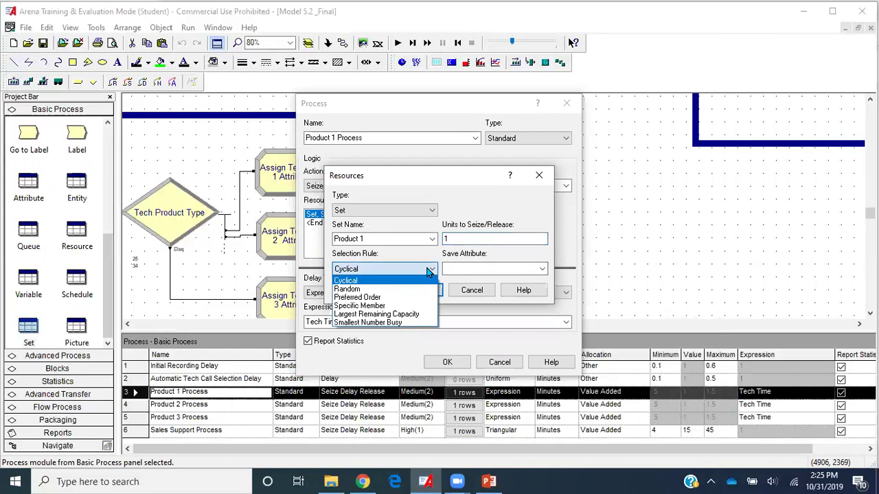
pyautogui.click(401, 302)
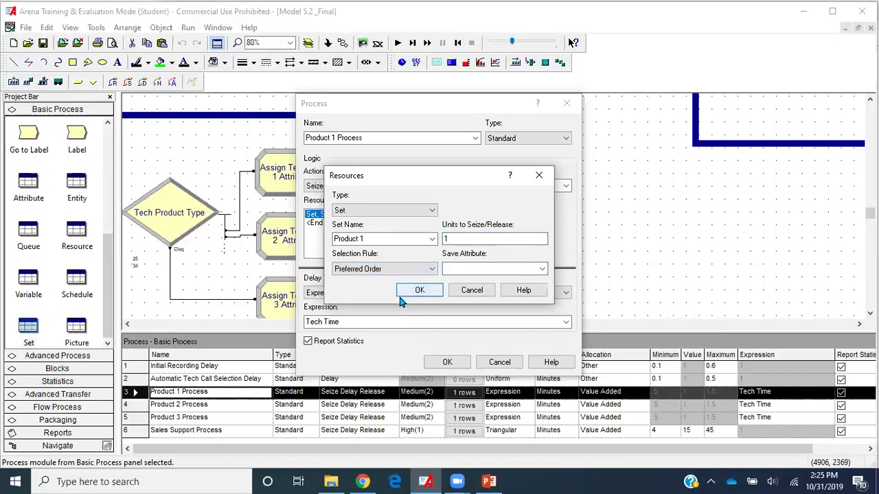
# - Try the Specific Member selection rule with set index 2 for Product 1 Process, and restore Preferred Order
pyautogui.click(410, 269)
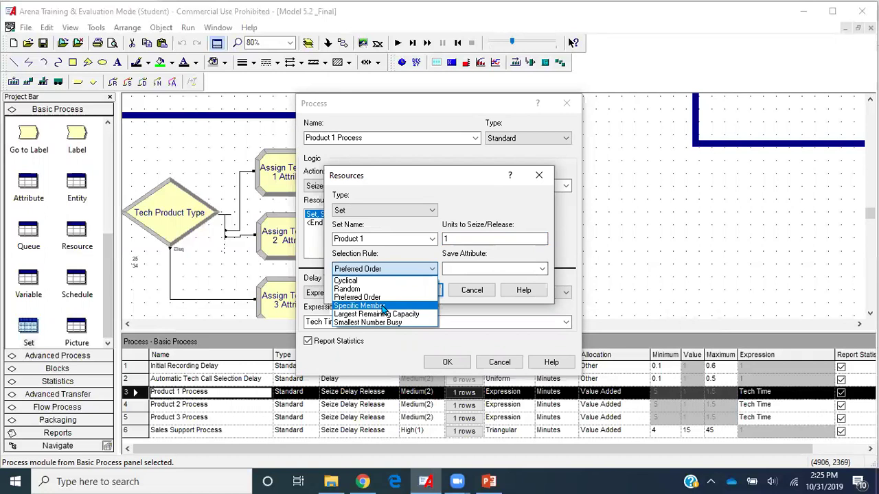
pyautogui.click(383, 307)
pyautogui.click(542, 268)
pyautogui.click(541, 269)
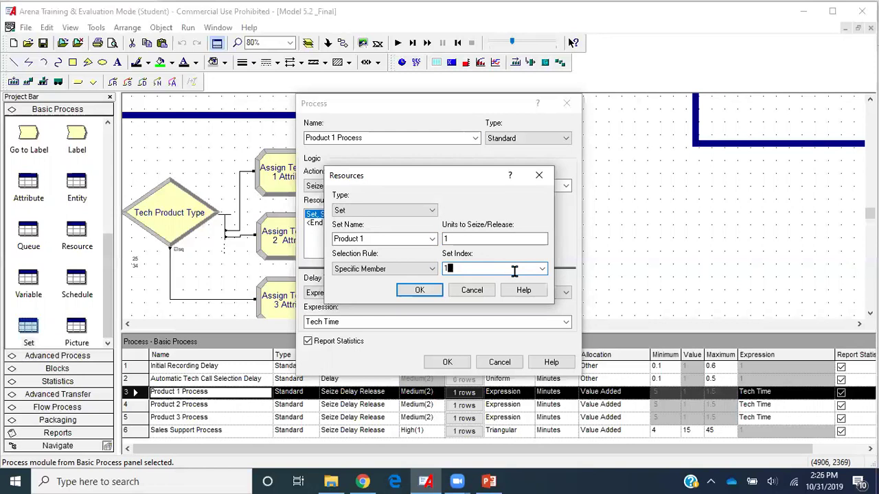
pyautogui.write('2')
pyautogui.click(415, 269)
pyautogui.click(400, 297)
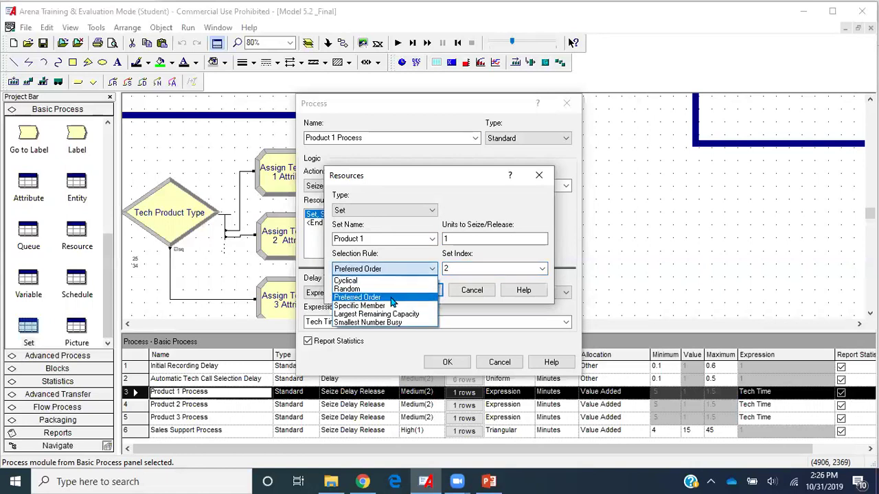
# - Save the seized Product 1 set member in a new attribute named Tech Agent Index and accept the Product 1 Process settings
pyautogui.click(502, 268)
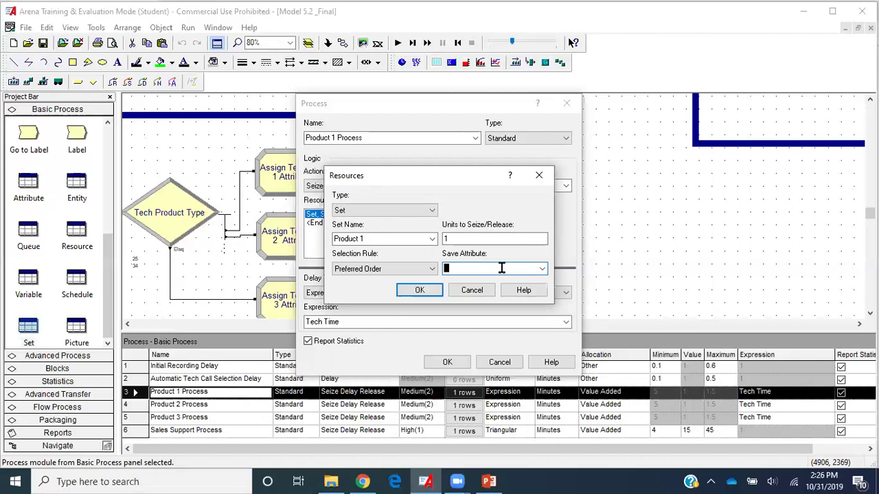
pyautogui.write('Tech')
pyautogui.write('Agent INde')
pyautogui.press('BackSpace')
pyautogui.press('BackSpace')
pyautogui.press('BackSpace')
pyautogui.write('ndex')
pyautogui.press('Return')
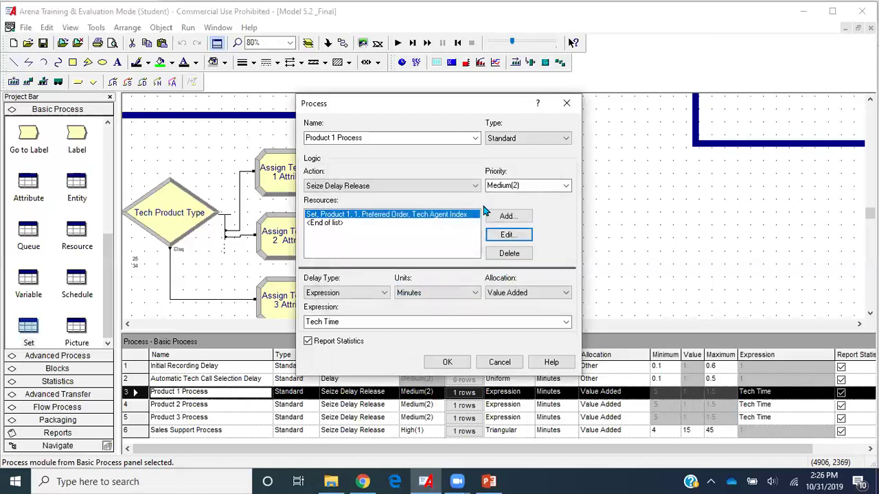
pyautogui.click(456, 359)
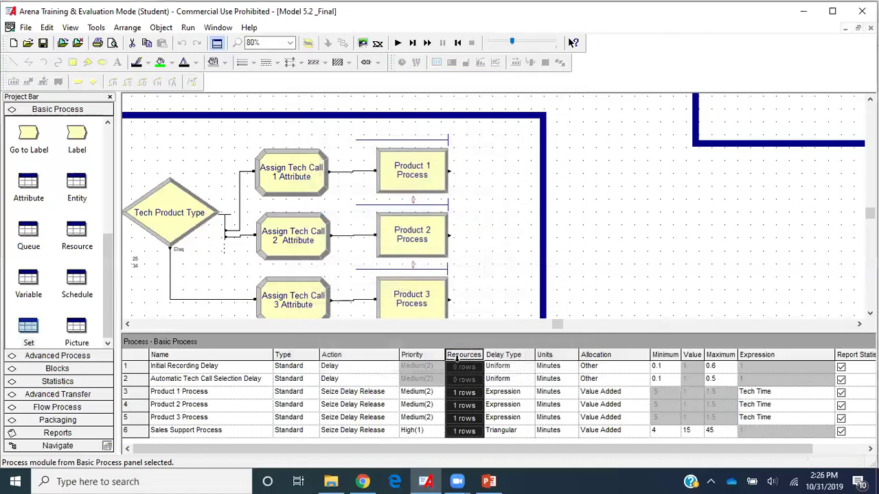
# - Change the Product 2 Process resource from a single resource to the Product 2 set
pyautogui.doubleClick(407, 233)
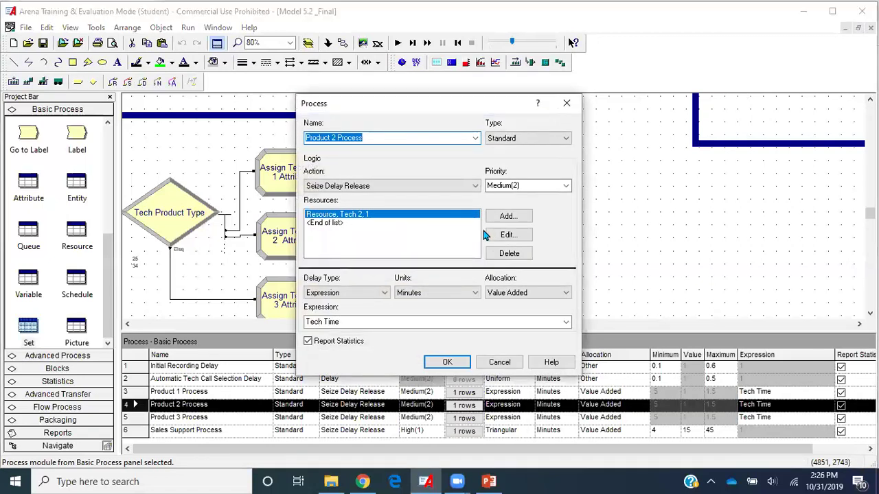
pyautogui.click(505, 235)
pyautogui.click(423, 210)
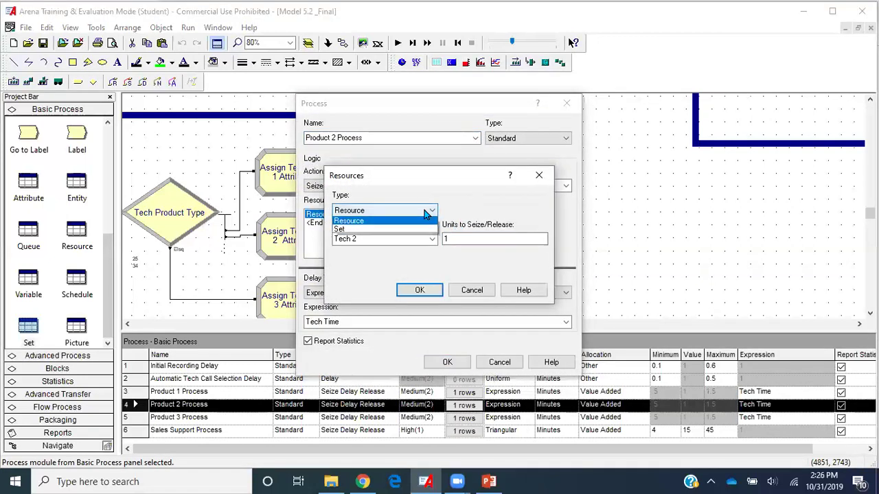
pyautogui.click(405, 227)
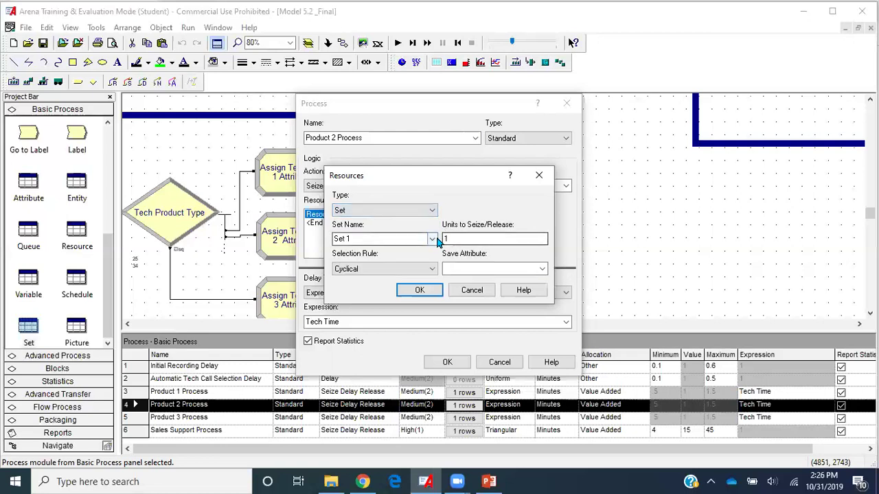
pyautogui.click(432, 238)
pyautogui.click(414, 260)
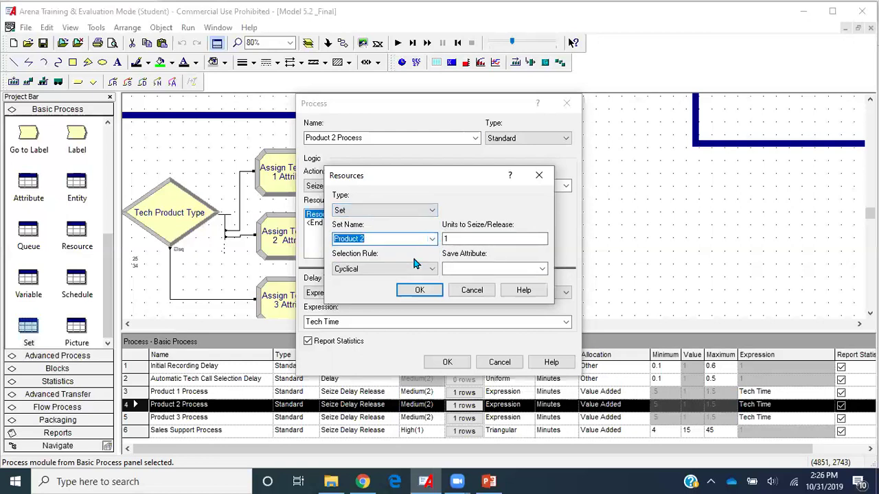
# - Give the Product 2 set the Preferred Order selection rule and Tech Agent Index save attribute, and accept the Product 2 Process settings
pyautogui.click(412, 268)
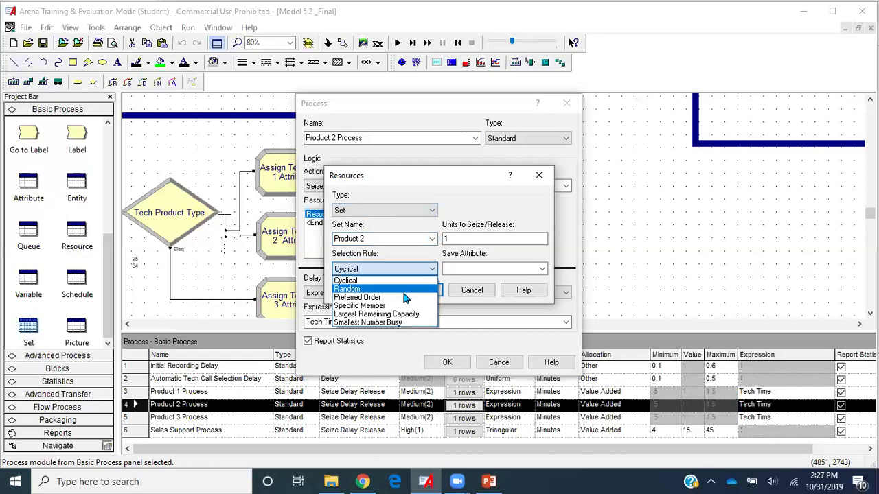
pyautogui.click(403, 300)
pyautogui.click(542, 269)
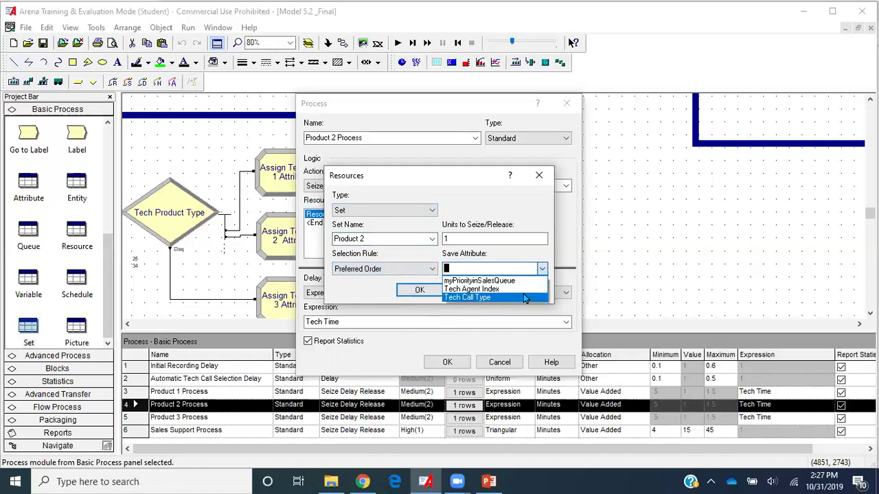
pyautogui.click(524, 290)
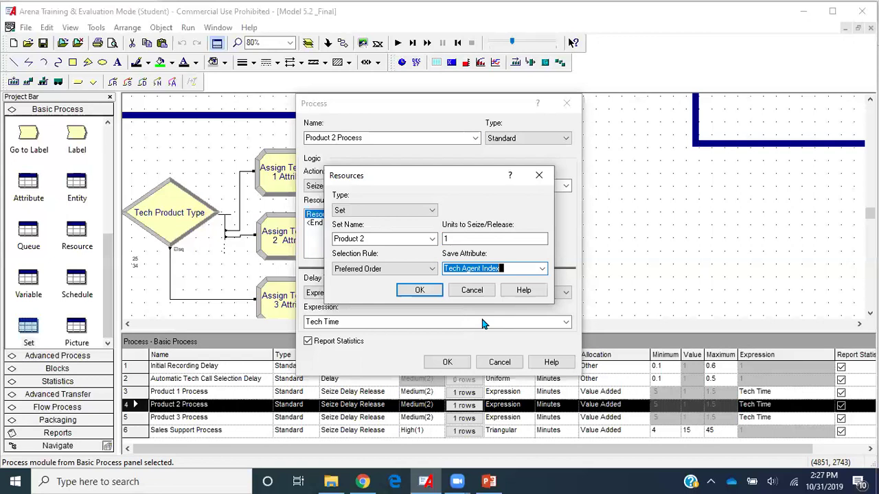
pyautogui.click(421, 291)
pyautogui.click(443, 363)
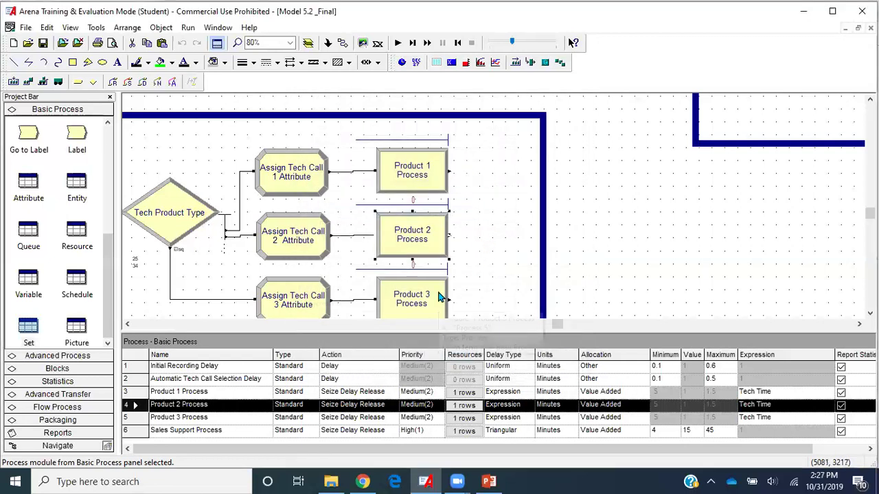
# - Change the Product 3 Process resource from a single resource to the Product 3 set
pyautogui.doubleClick(435, 291)
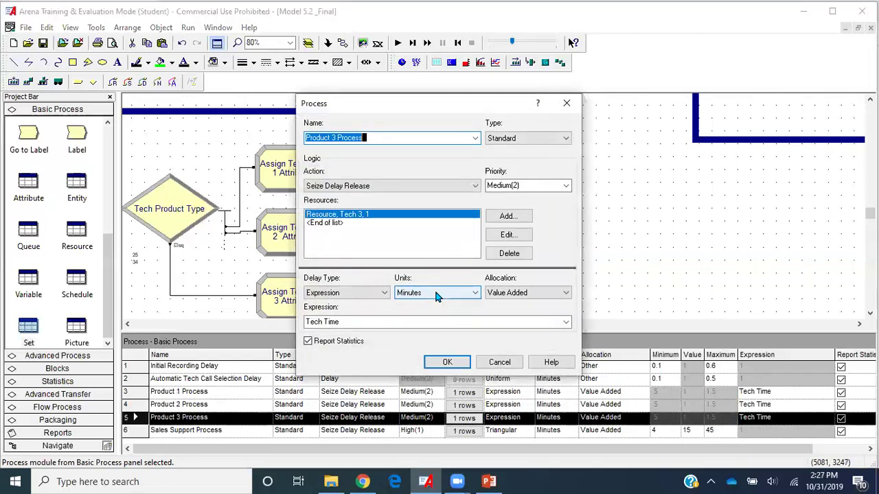
pyautogui.click(508, 234)
pyautogui.click(426, 215)
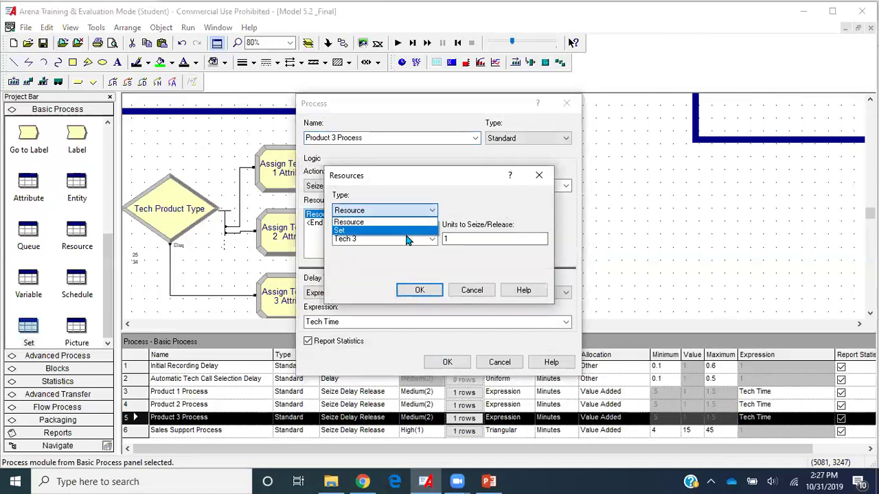
pyautogui.click(408, 233)
pyautogui.click(433, 239)
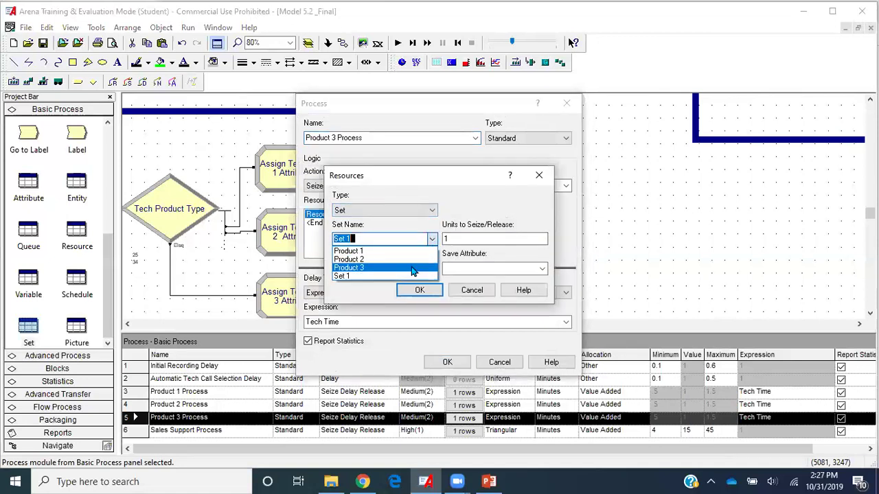
pyautogui.click(431, 270)
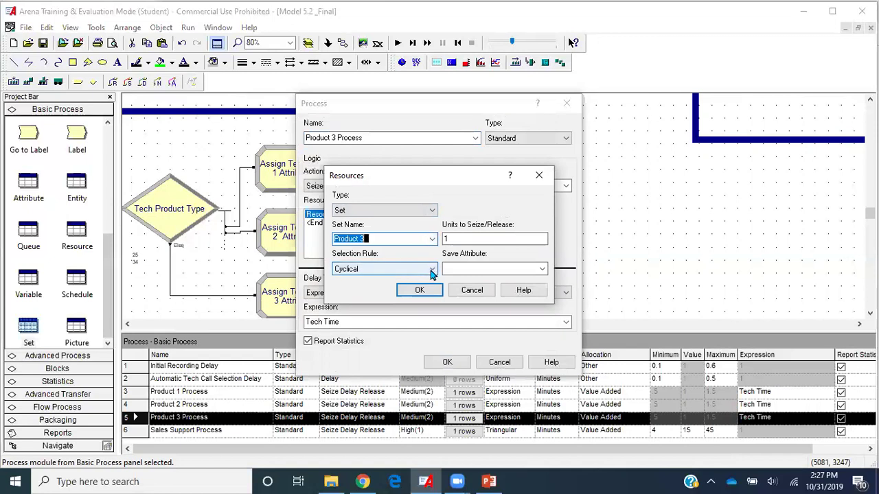
# - Give the Product 3 set in Product 3 Process the Preferred Order selection rule and the Tech Agent Index save attribute
pyautogui.click(432, 269)
pyautogui.click(403, 298)
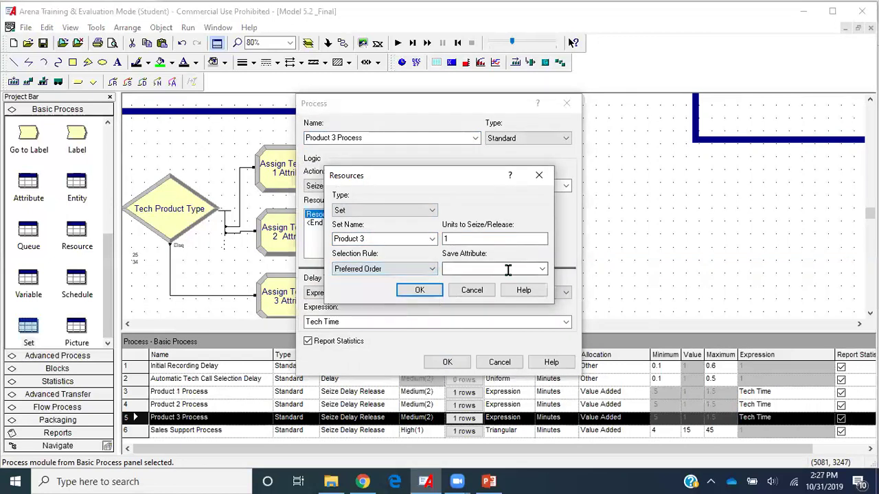
pyautogui.click(543, 268)
pyautogui.click(519, 289)
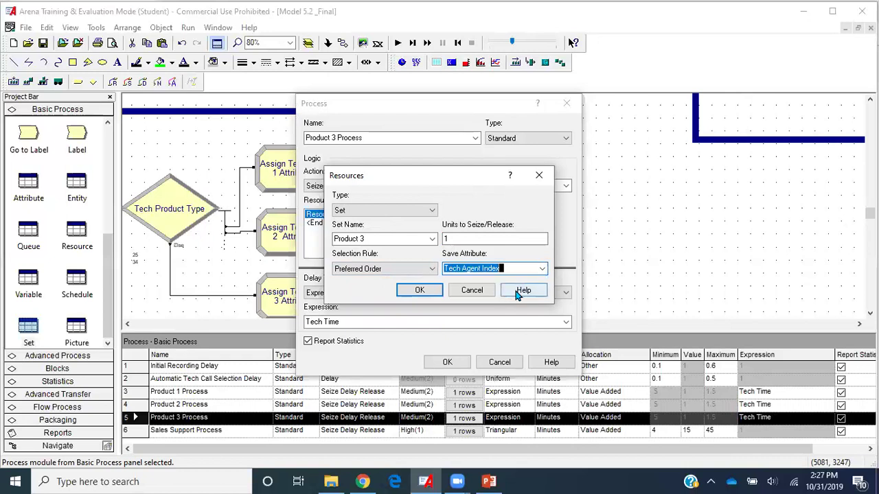
# - Accept the Product 3 Process resource set with Tech Agent Index as its save attribute, and check the resource entry of Product 2 Process
pyautogui.click(421, 292)
pyautogui.click(446, 361)
pyautogui.doubleClick(433, 221)
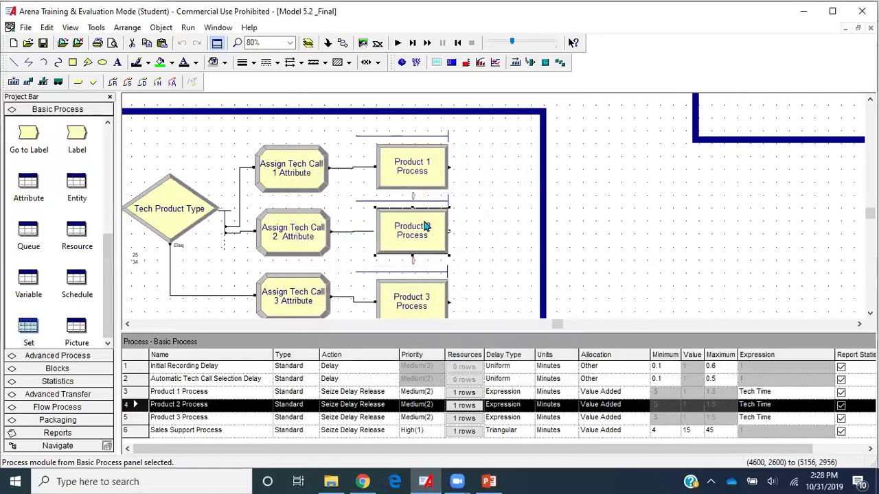
pyautogui.click(508, 235)
pyautogui.click(420, 291)
pyautogui.click(447, 362)
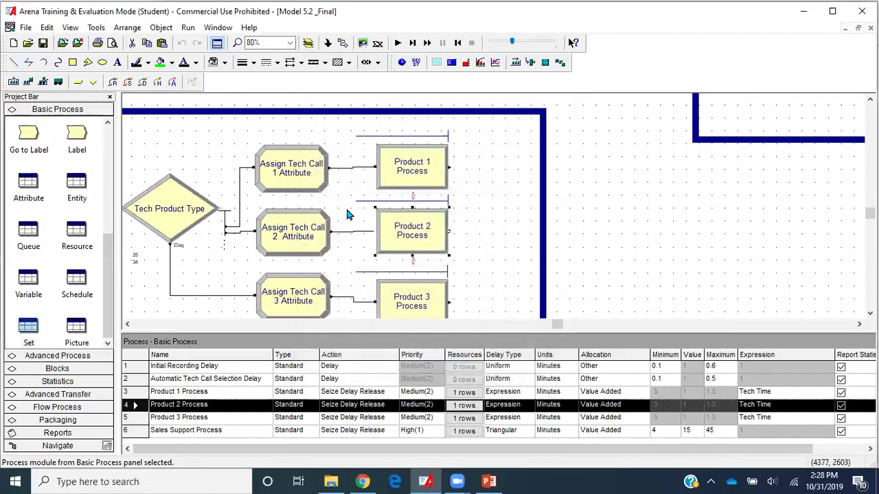
# - Place a new Decide module just outside the Tech Support Logic frame, beyond the three product processes
pyautogui.press('-')
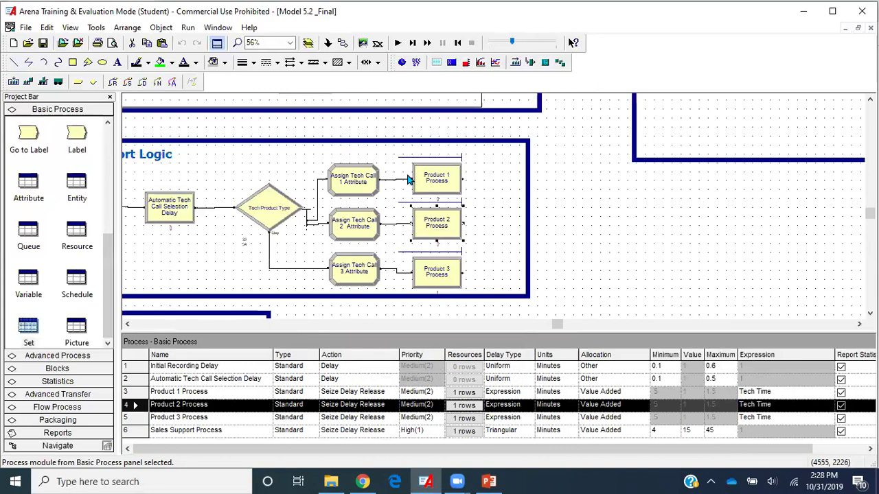
pyautogui.click(606, 208)
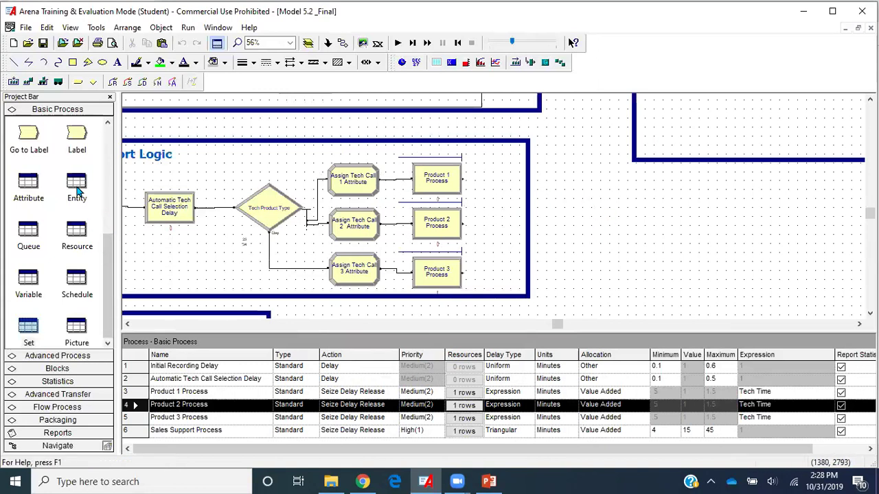
pyautogui.scroll(5, 77, 191)
pyautogui.moveTo(76, 177); pyautogui.dragTo(559, 234)
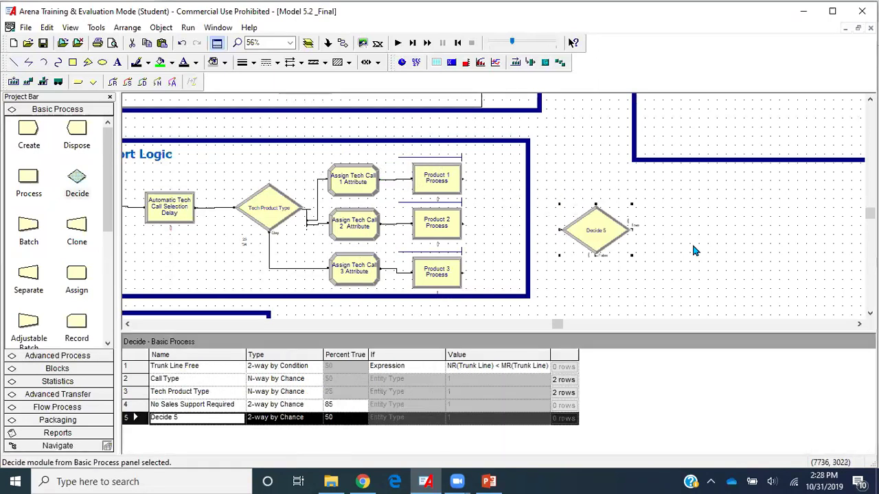
# - Connect the exits of Product 1 Process, Product 2 Process and Product 3 Process to the new Decide module
pyautogui.press('-')
pyautogui.click(342, 43)
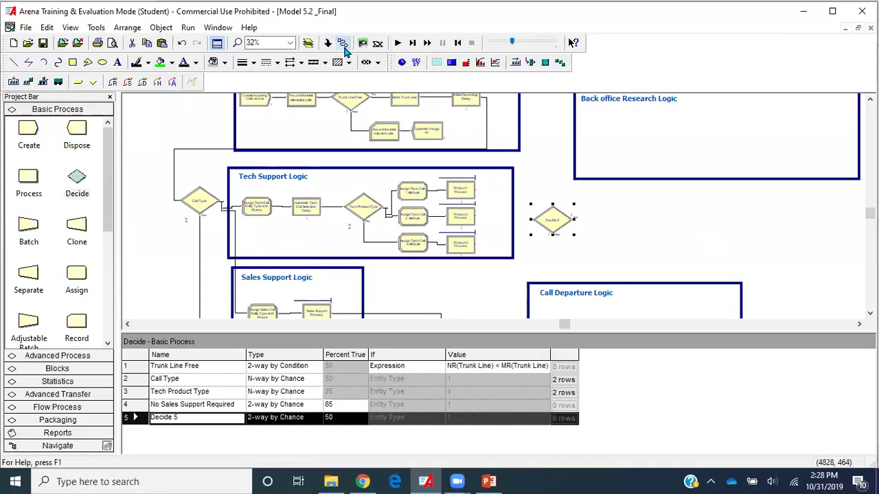
pyautogui.click(476, 190)
pyautogui.click(535, 219)
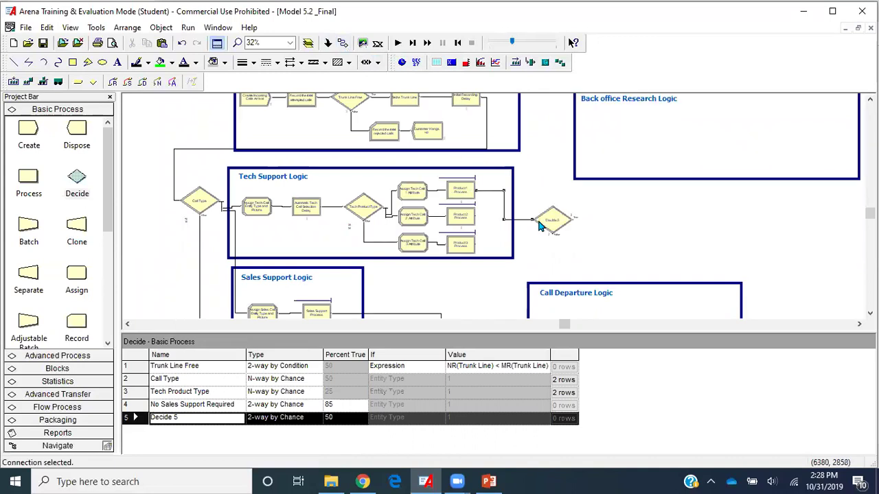
pyautogui.click(343, 44)
pyautogui.click(475, 216)
pyautogui.click(533, 219)
pyautogui.click(343, 43)
pyautogui.click(475, 243)
pyautogui.click(533, 220)
# - Name the new Decide module Need Backoffice Research and set its percent true to 4
pyautogui.doubleClick(551, 222)
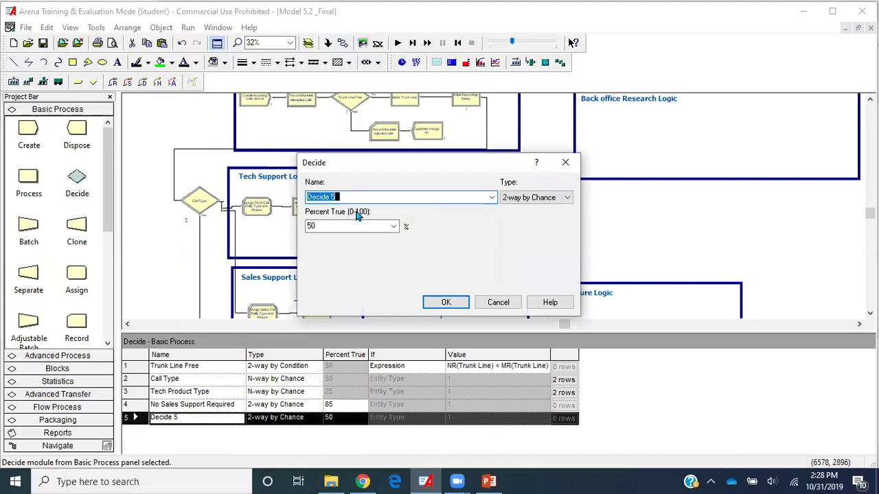
pyautogui.press('BackSpace')
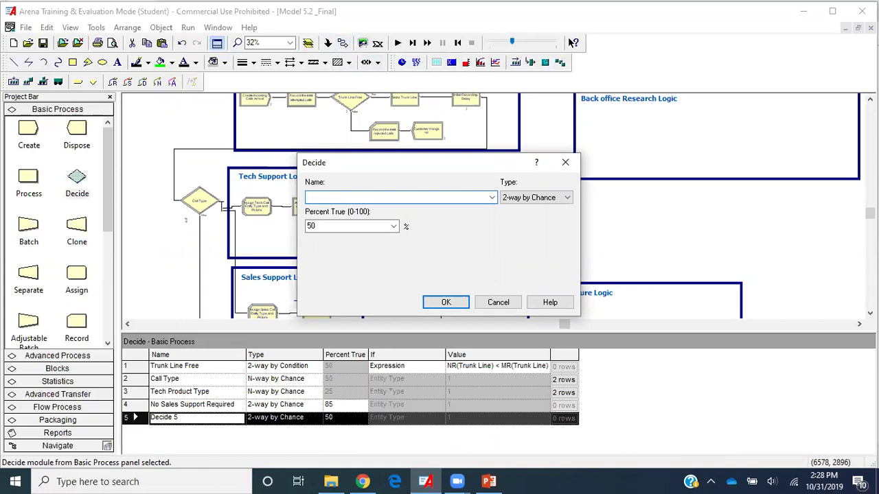
pyautogui.write('Need Backoffice Research')
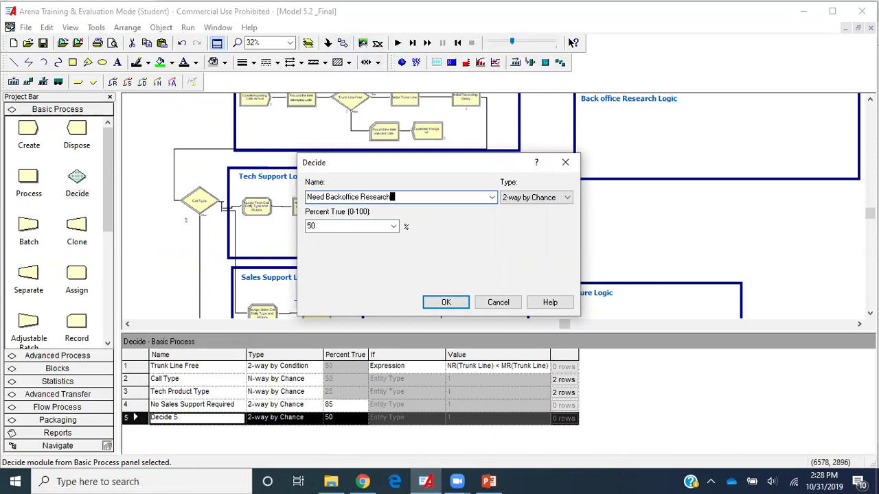
pyautogui.doubleClick(384, 224)
pyautogui.write('4')
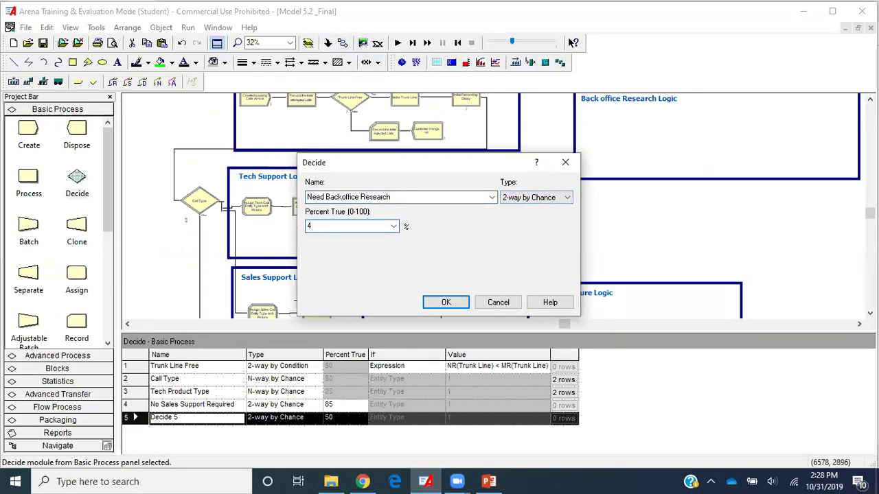
pyautogui.click(445, 303)
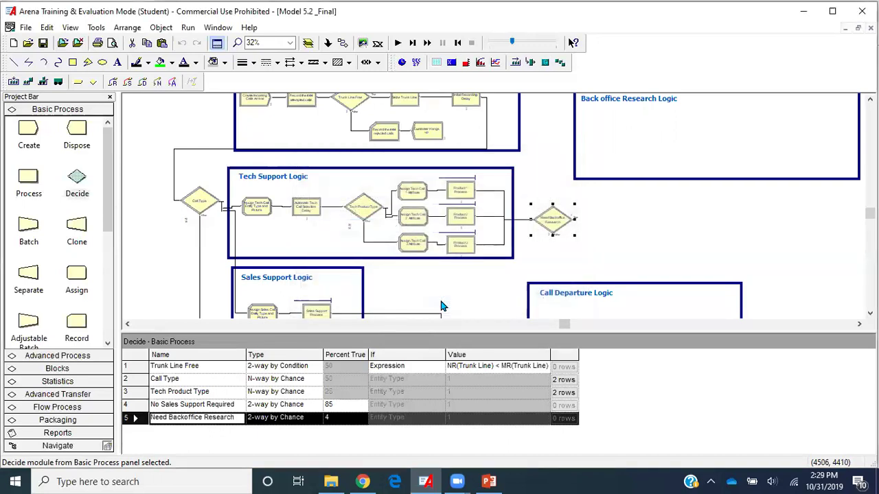
# - Connect the False exit of Need Backoffice Research to Release Trunk Line, and shift the Call Departure Logic title slightly right to clear the connector
pyautogui.click(343, 43)
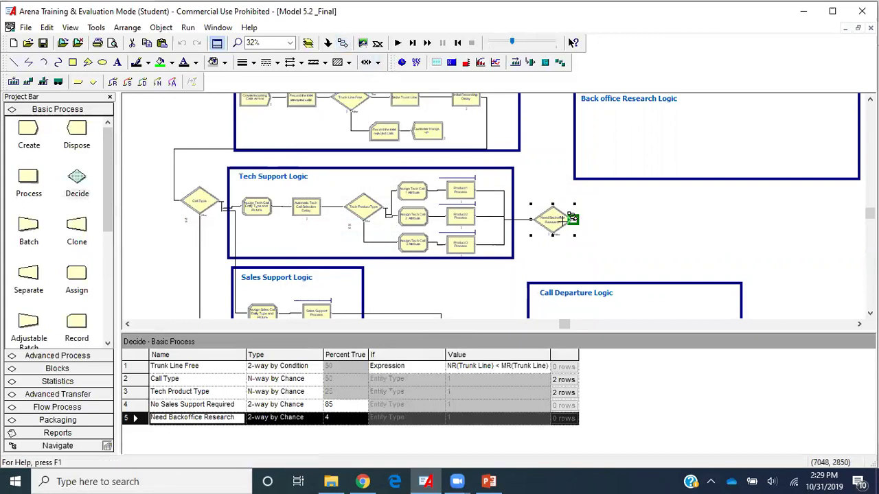
pyautogui.click(553, 234)
pyautogui.scroll(-3, 553, 230)
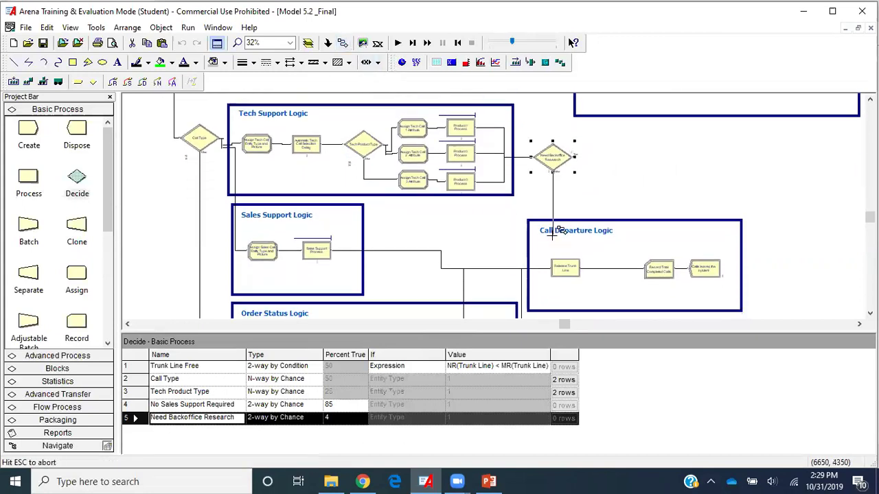
pyautogui.click(551, 267)
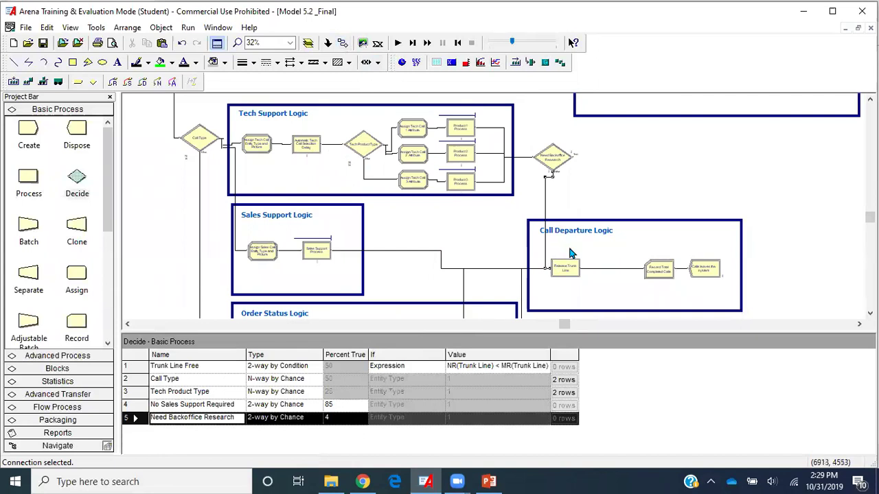
pyautogui.click(575, 231)
pyautogui.moveTo(575, 233); pyautogui.dragTo(588, 234)
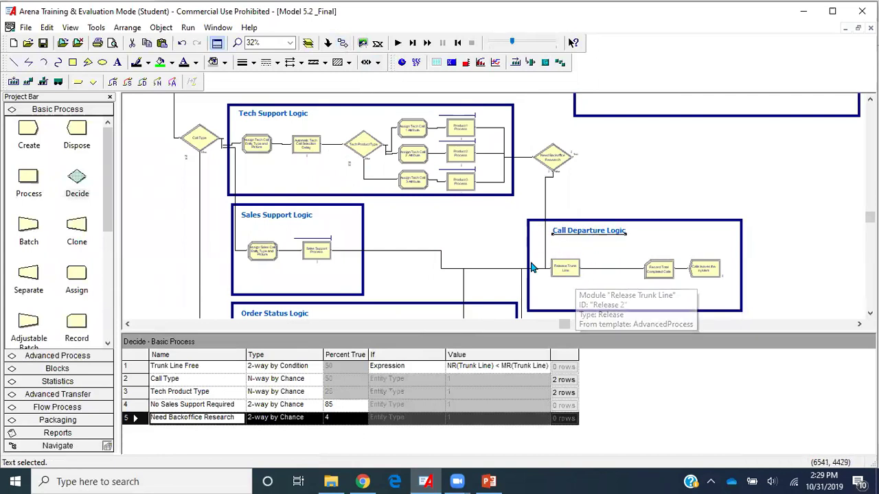
# - Place a Release module in the Back office Research Logic frame and connect the True exit of Need Backoffice Research to it
pyautogui.scroll(2, 607, 233)
pyautogui.scroll(3, 606, 233)
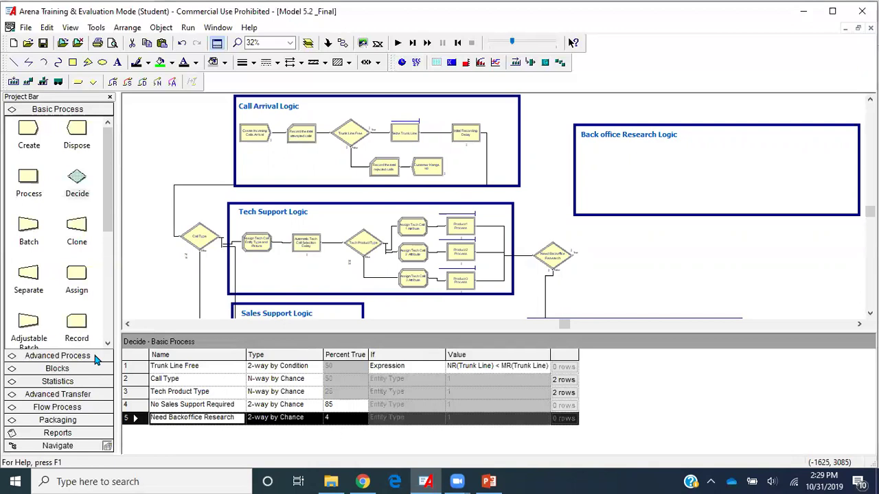
pyautogui.click(62, 356)
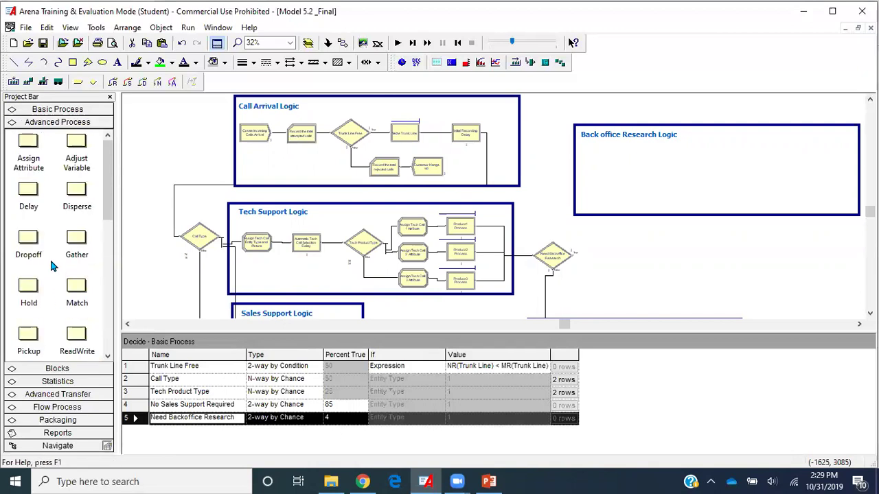
pyautogui.scroll(-2, 52, 303)
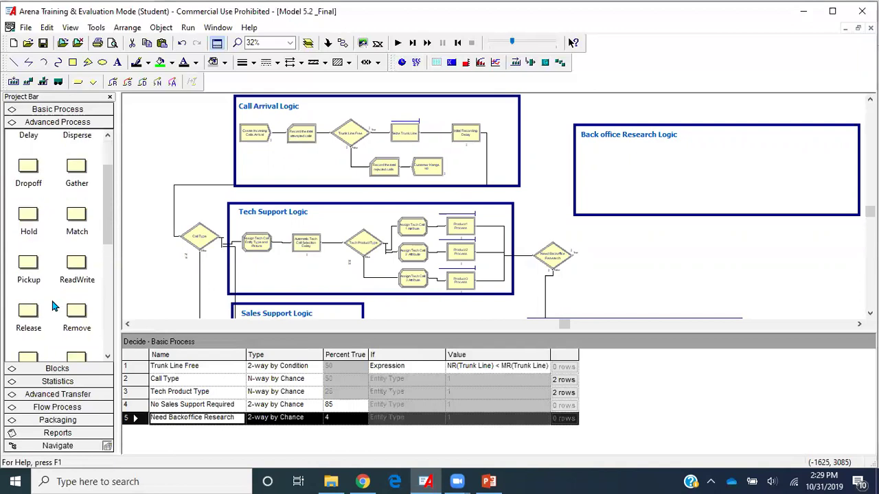
pyautogui.moveTo(28, 312); pyautogui.dragTo(592, 156)
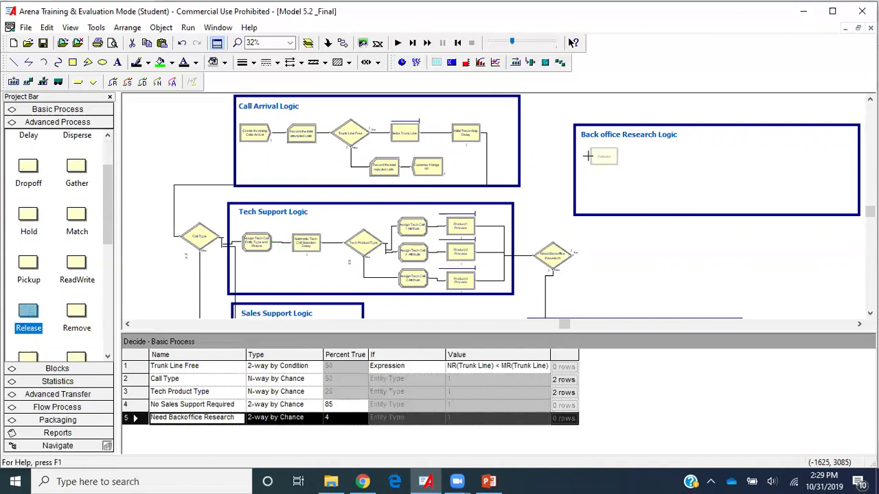
pyautogui.click(342, 43)
pyautogui.click(574, 253)
pyautogui.click(587, 157)
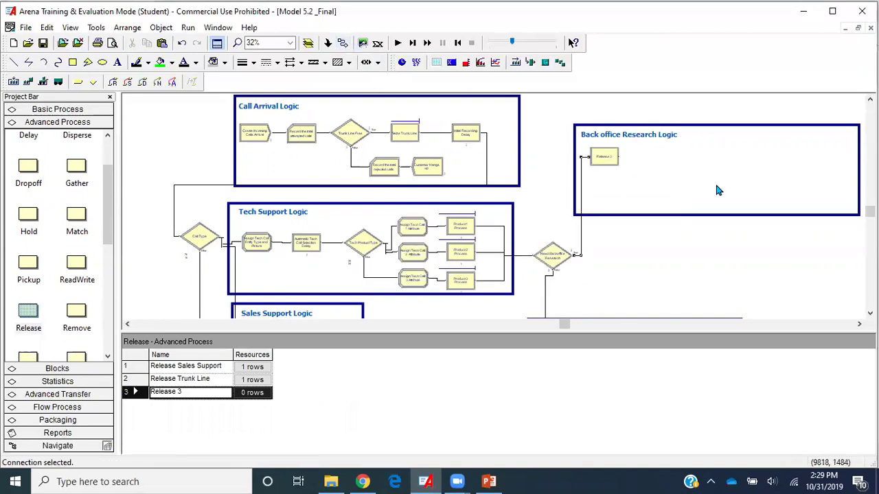
# - Name the new Release module Release Trunk Line for Backoffice Research
pyautogui.scroll(2, 714, 181)
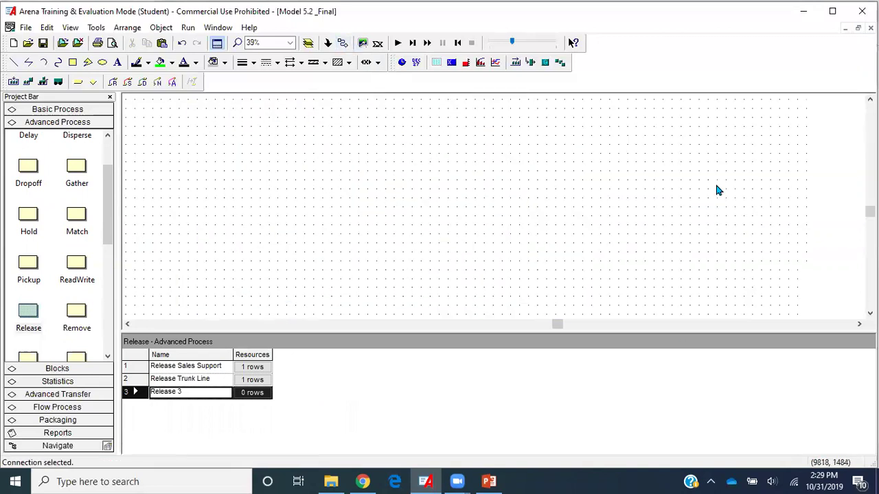
pyautogui.click(859, 322)
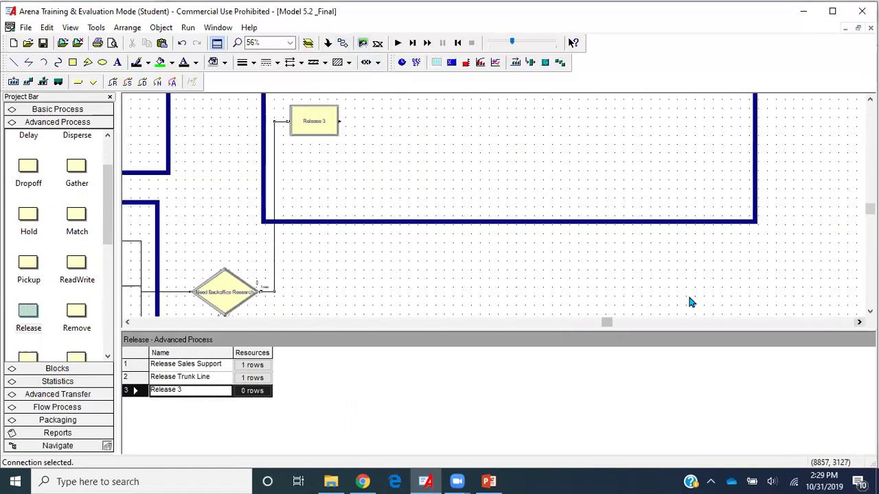
pyautogui.scroll(2, 496, 261)
pyautogui.doubleClick(320, 225)
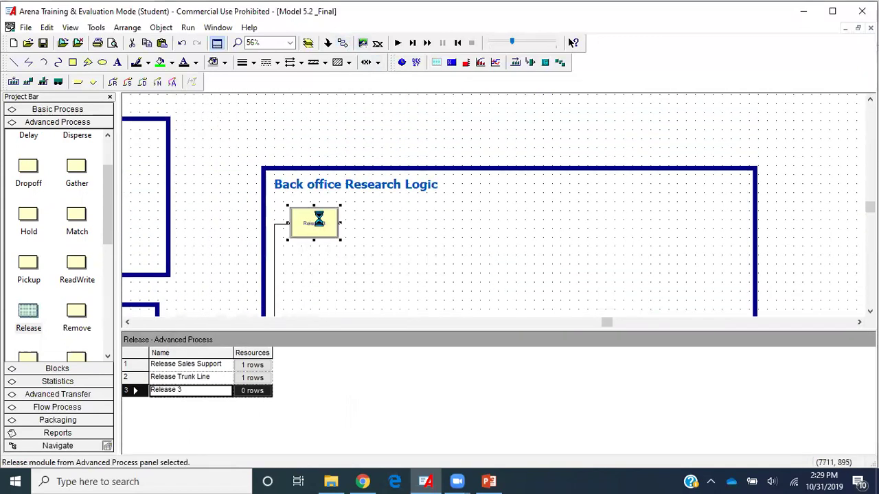
pyautogui.write('Release Back')
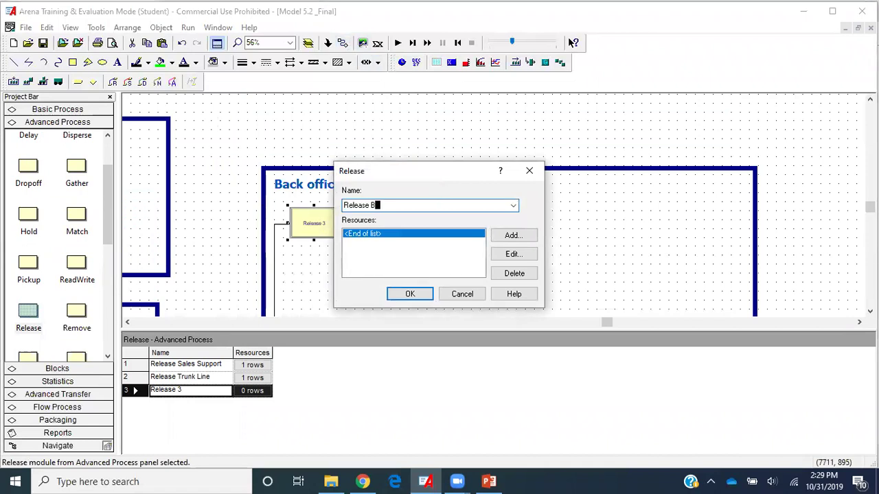
pyautogui.press('BackSpace')
pyautogui.press('BackSpace')
pyautogui.press('BackSpace')
pyautogui.press('BackSpace')
pyautogui.write('Trunk Line for Bac')
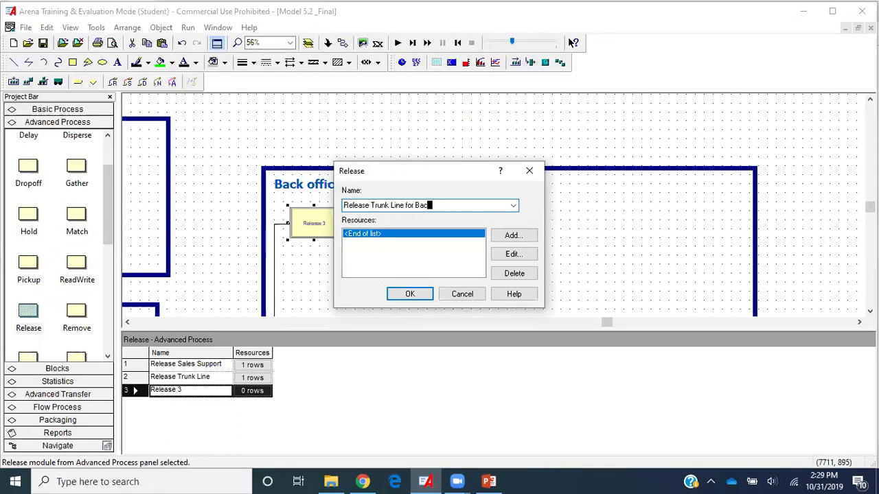
pyautogui.write('koffice Research')
# - Add the Trunk Line resource to the Release module with 1 unit to release
pyautogui.click(509, 235)
pyautogui.click(432, 239)
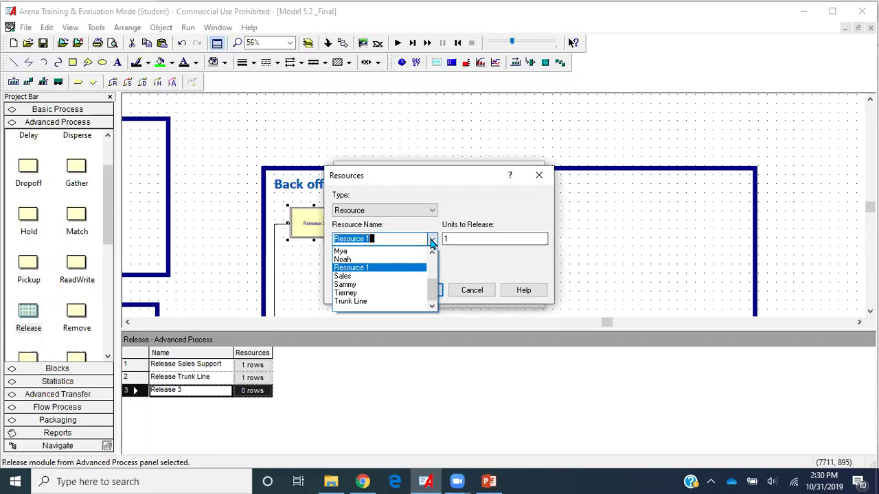
pyautogui.click(377, 302)
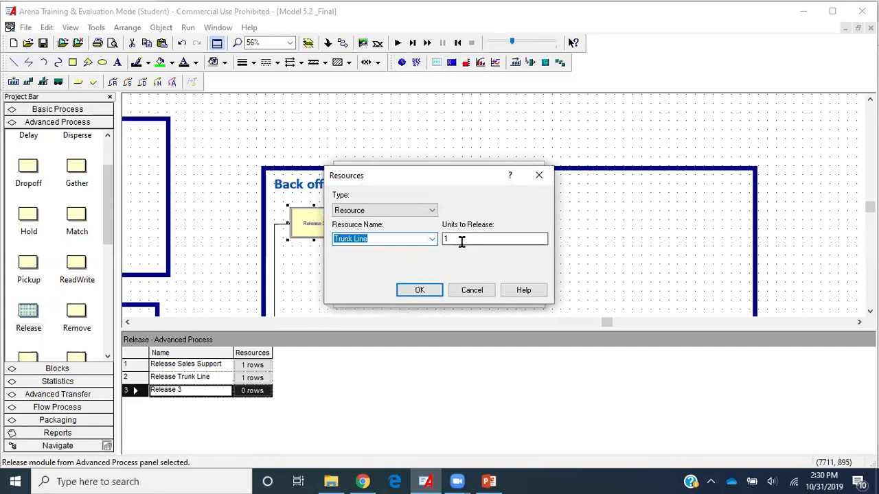
pyautogui.click(419, 290)
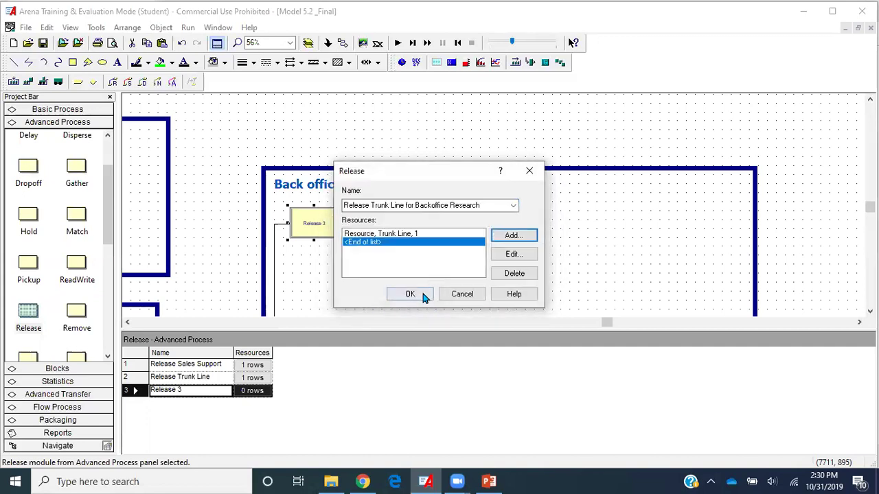
pyautogui.click(423, 298)
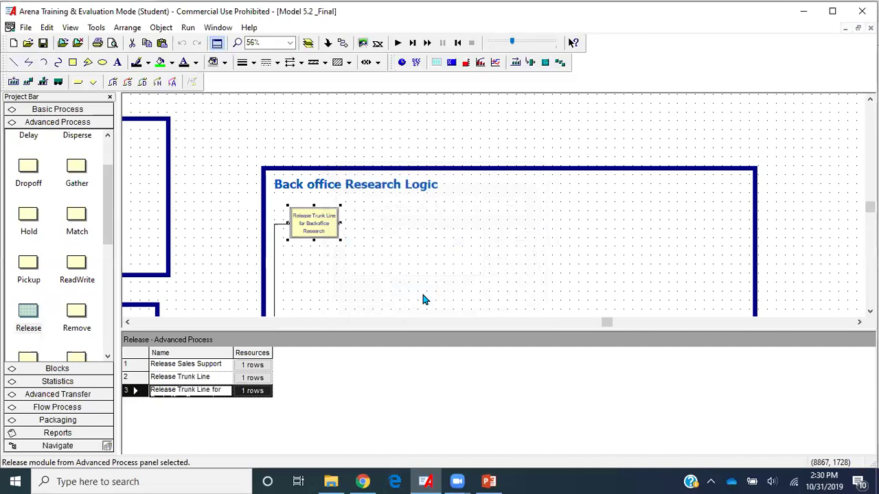
# - Add a Delay block from the Blocks template after the back office Release module and set its duration to EXPO(60)
pyautogui.click(72, 372)
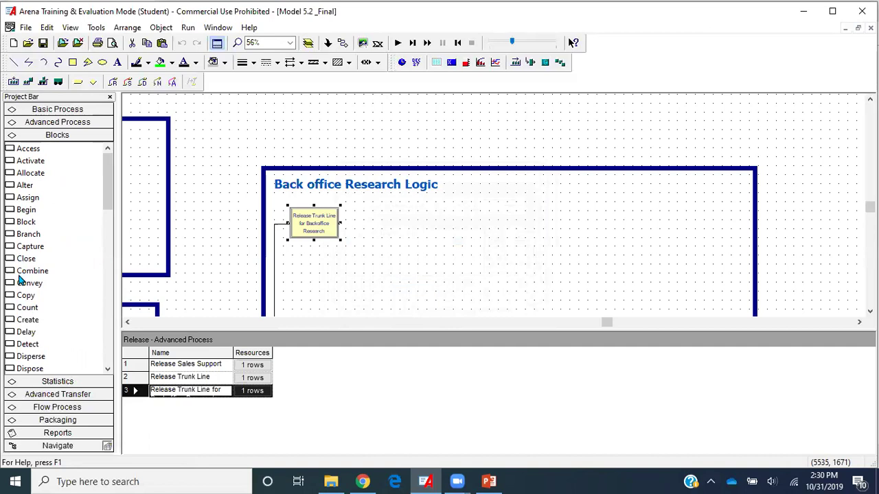
pyautogui.moveTo(11, 334); pyautogui.dragTo(369, 227)
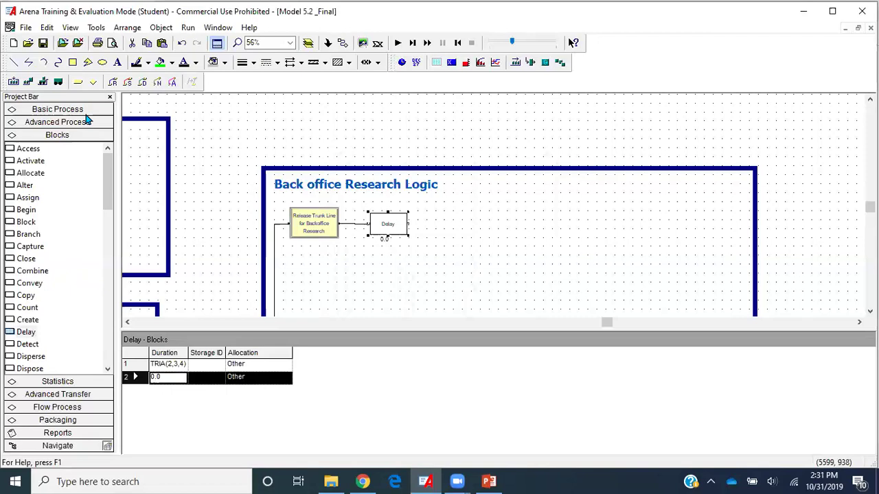
pyautogui.doubleClick(397, 224)
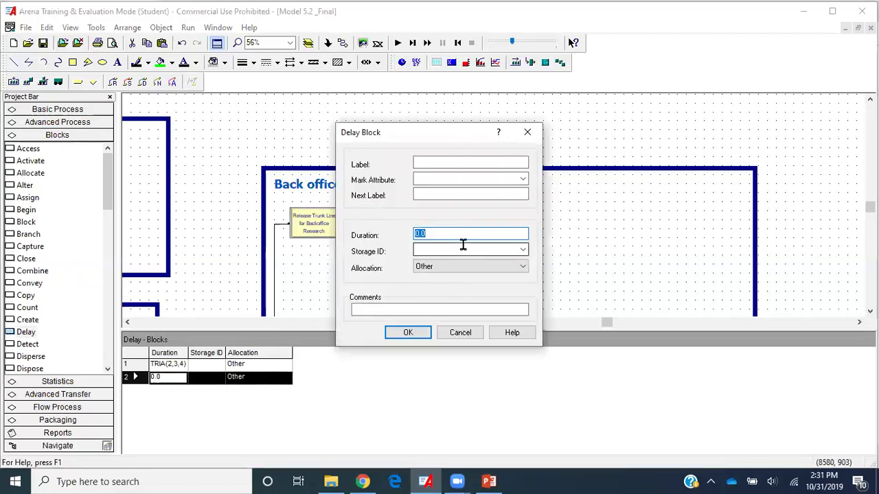
pyautogui.write('EXPO(60)')
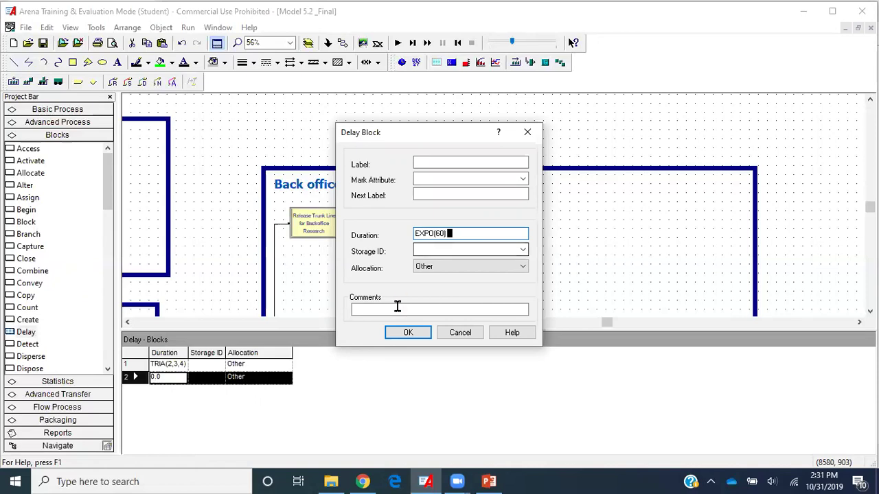
pyautogui.click(408, 334)
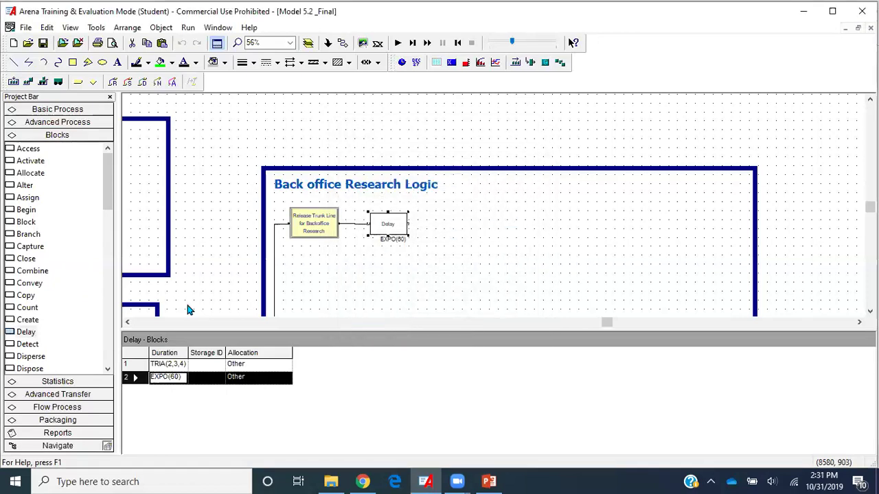
# - Add a new storage to the model's Storage data module and name it Backoffice Research Storage
pyautogui.click(85, 125)
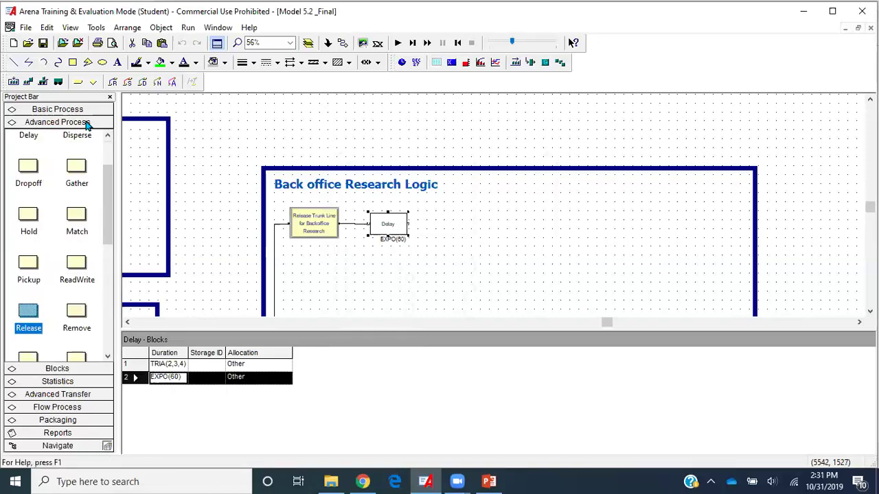
pyautogui.scroll(-5, 39, 329)
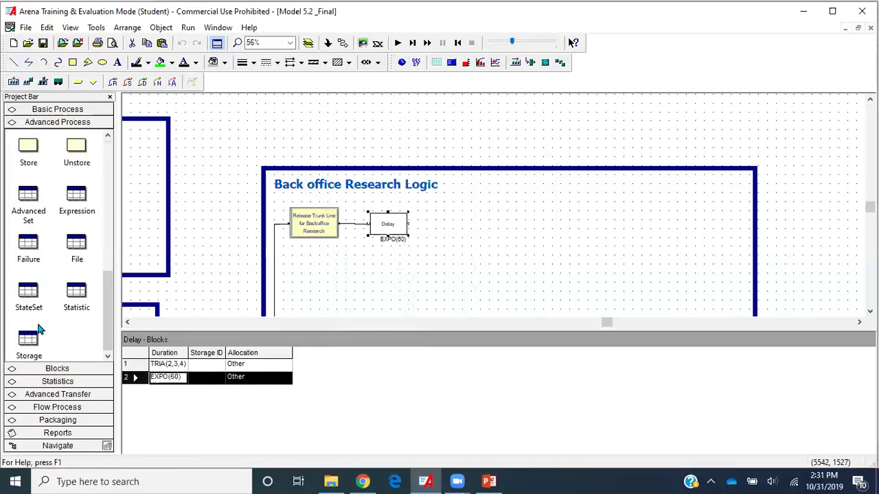
pyautogui.click(28, 341)
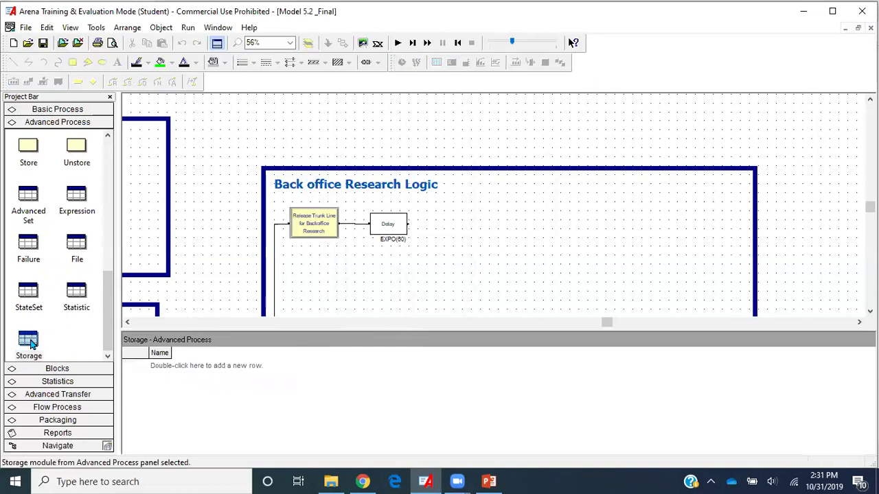
pyautogui.doubleClick(222, 367)
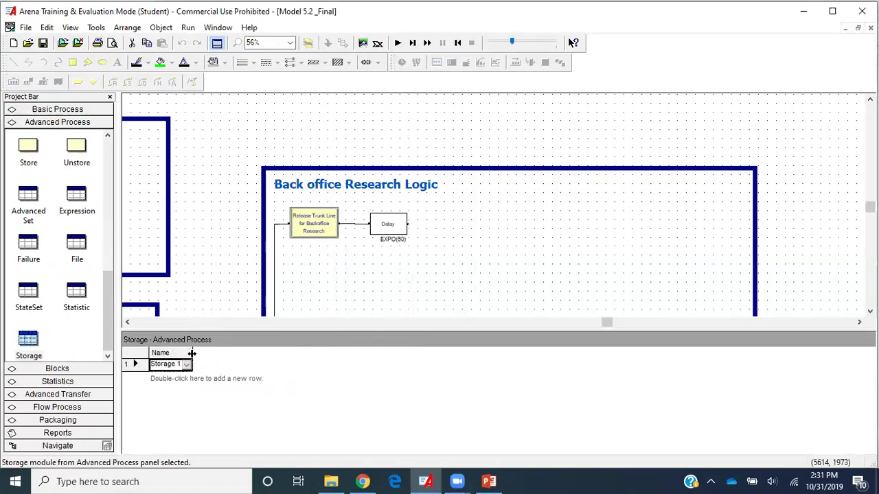
pyautogui.moveTo(192, 353); pyautogui.dragTo(253, 350)
pyautogui.click(220, 364)
pyautogui.write('Backoffice Reserc')
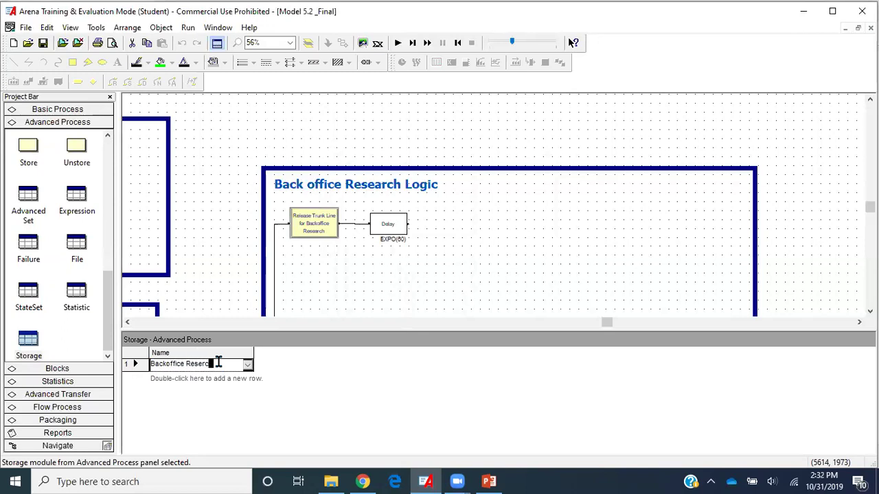
pyautogui.press('BackSpace')
pyautogui.write('arch St')
pyautogui.write('age')
# - Set the Storage ID of the back office Delay block to Backoffice Research Storage
pyautogui.doubleClick(385, 225)
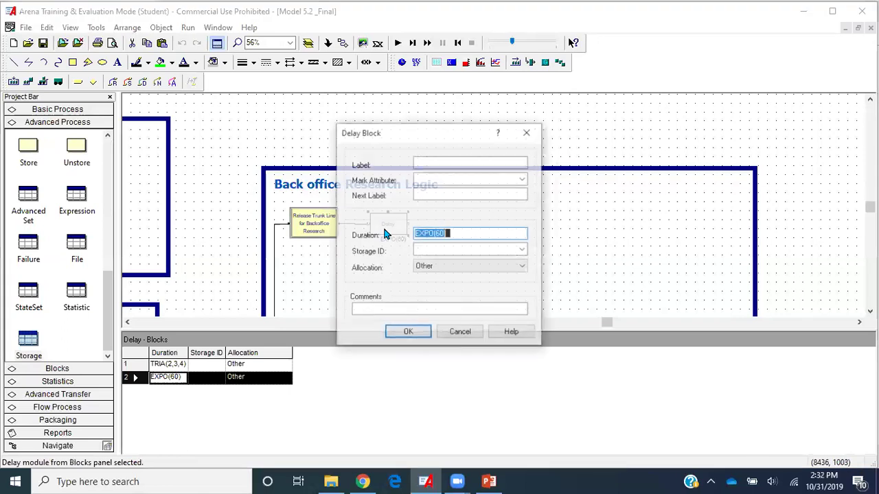
pyautogui.click(522, 250)
pyautogui.click(512, 263)
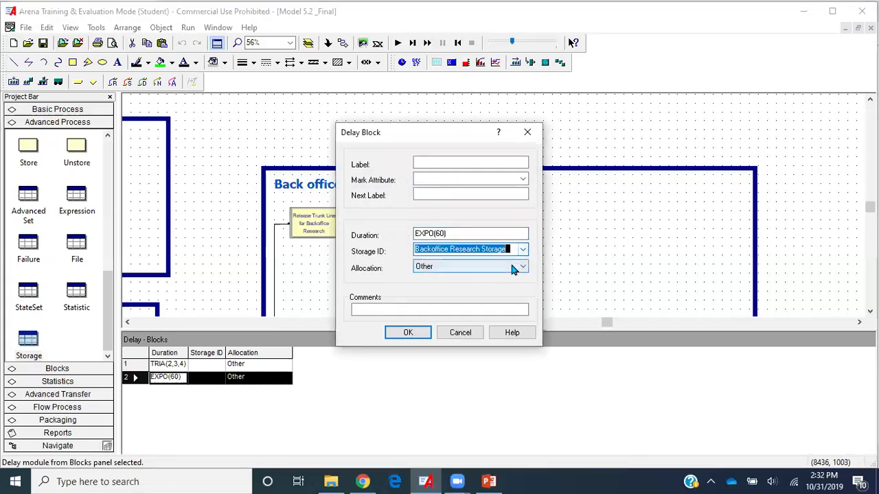
pyautogui.click(408, 332)
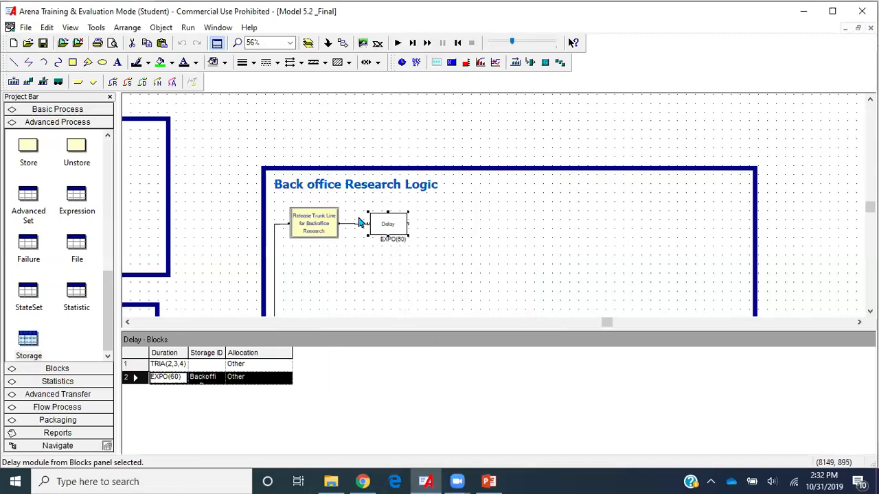
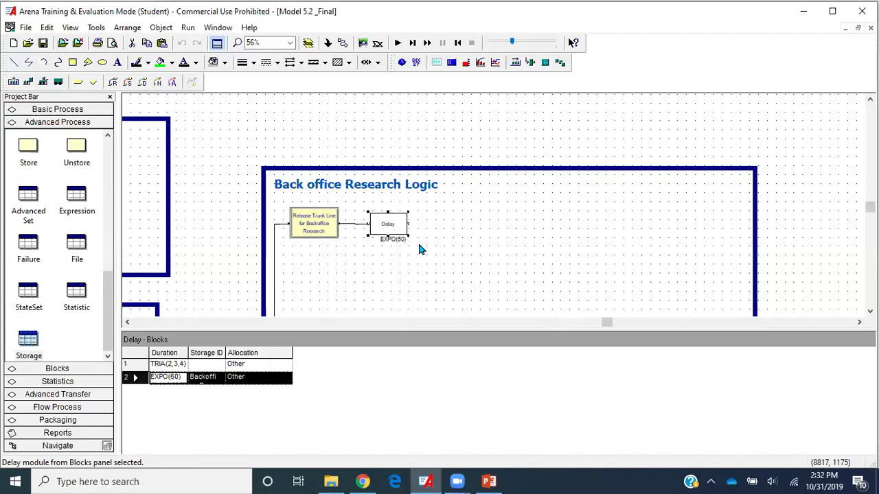
# - Review the defined storage entry and the Storage ID setting of the back office Delay block
pyautogui.click(28, 339)
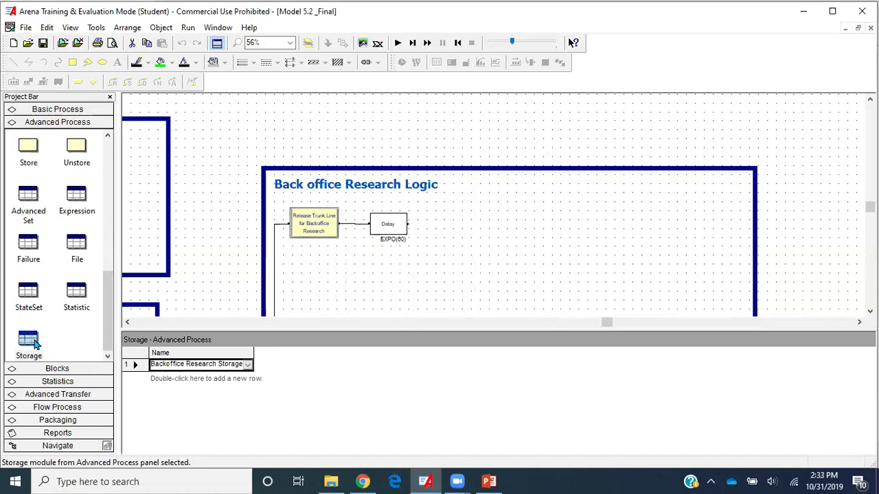
pyautogui.doubleClick(389, 226)
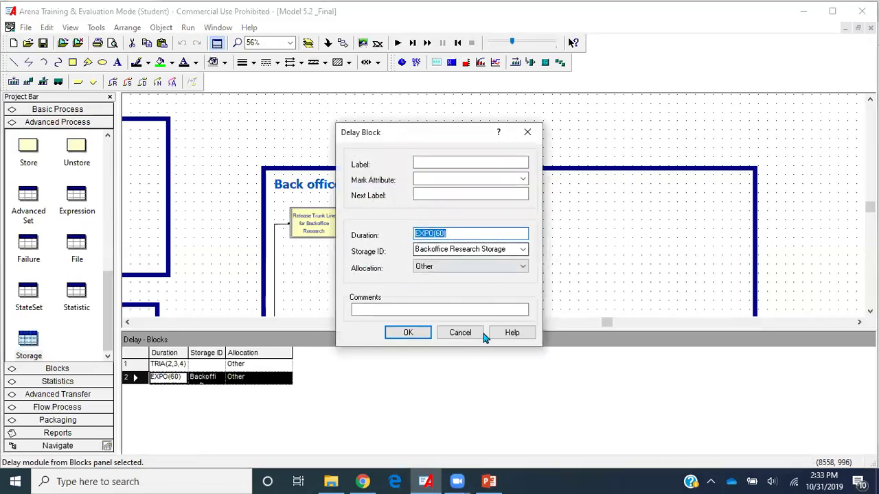
pyautogui.click(409, 333)
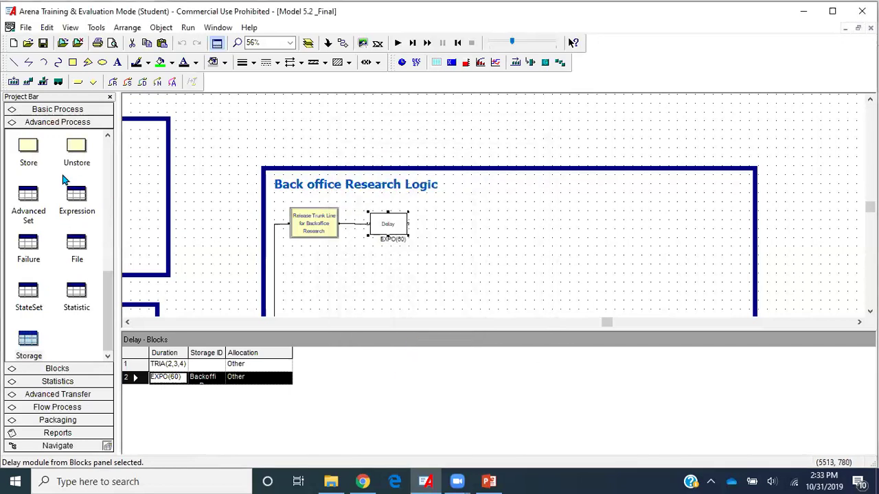
# - Place Store and Unstore modules below the back office Delay block and delete the connections entering and leaving the Delay block
pyautogui.moveTo(28, 146); pyautogui.dragTo(362, 292)
pyautogui.moveTo(77, 147); pyautogui.dragTo(463, 290)
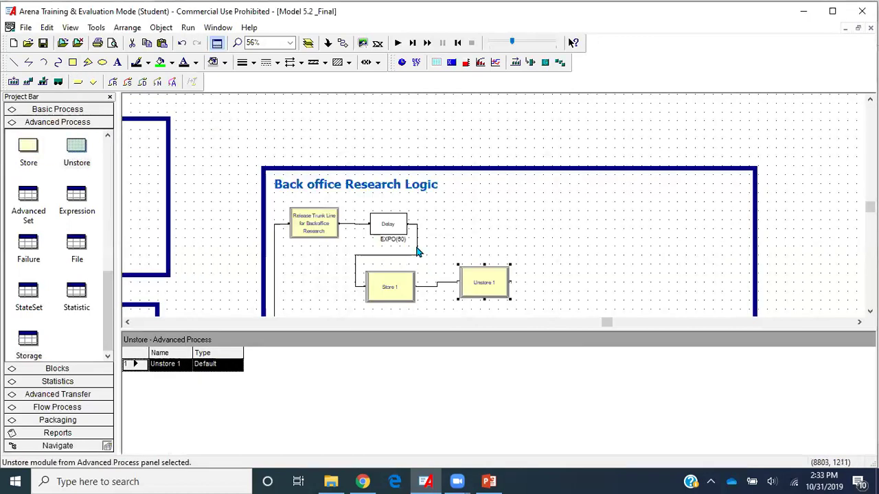
pyautogui.click(417, 250)
pyautogui.press('Delete')
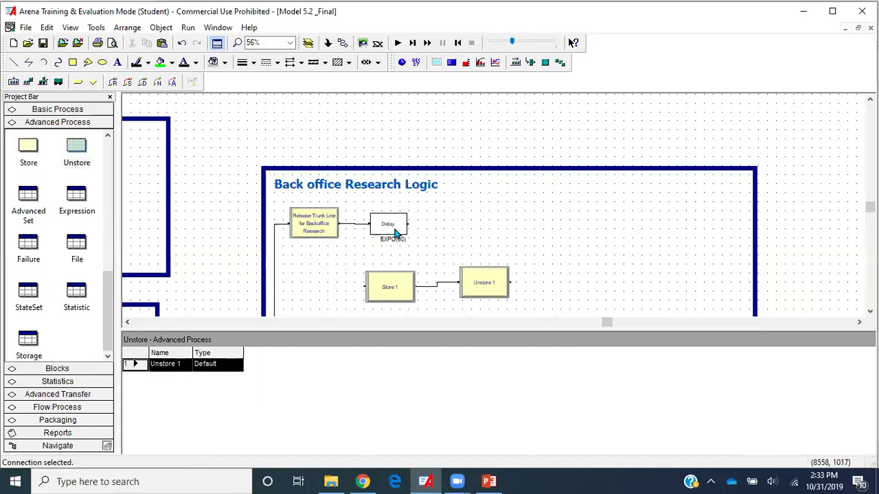
pyautogui.click(358, 232)
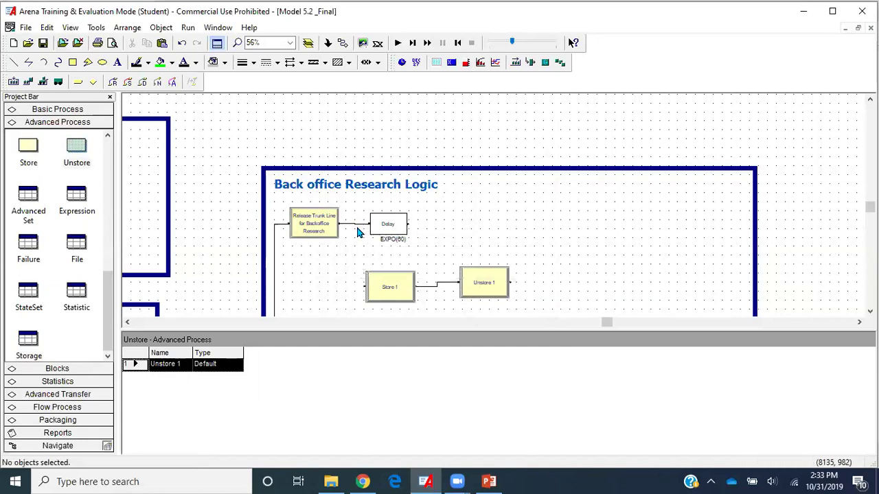
pyautogui.click(357, 226)
pyautogui.press('Delete')
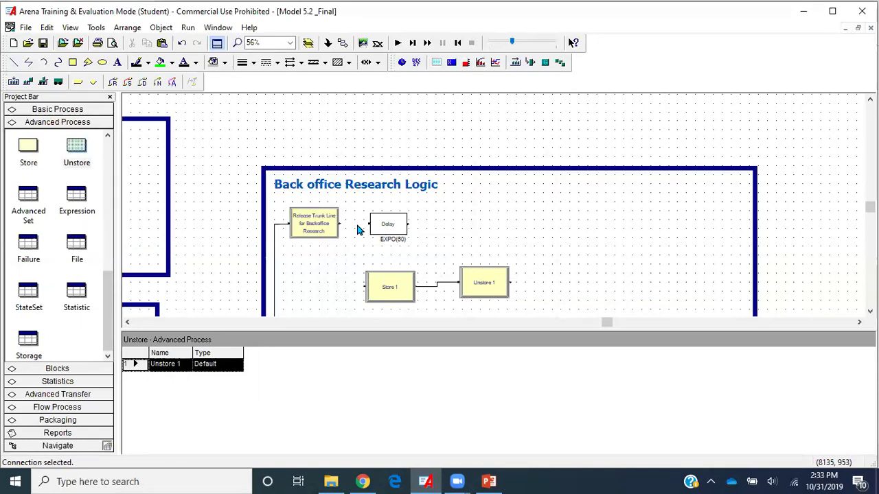
# - Rewire the back office flow so it runs from the Release module through Store 1, Delay and Unstore 1 in that order
pyautogui.click(346, 45)
pyautogui.click(339, 223)
pyautogui.click(364, 285)
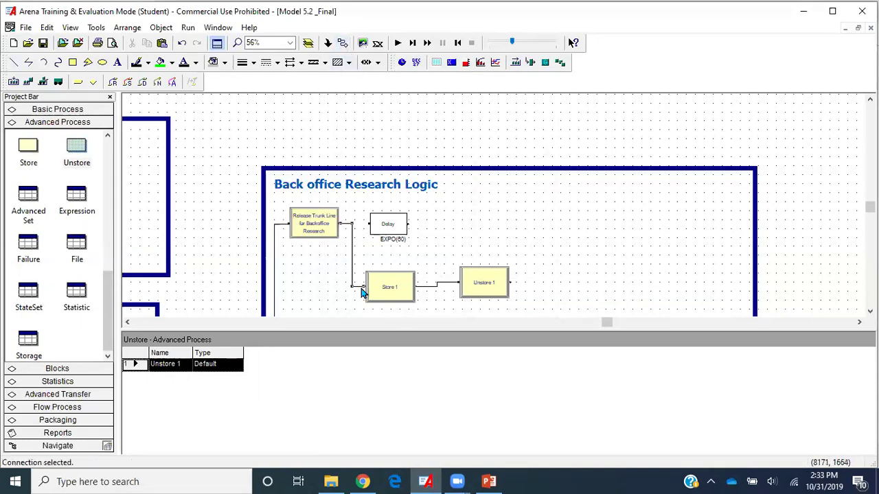
pyautogui.click(343, 46)
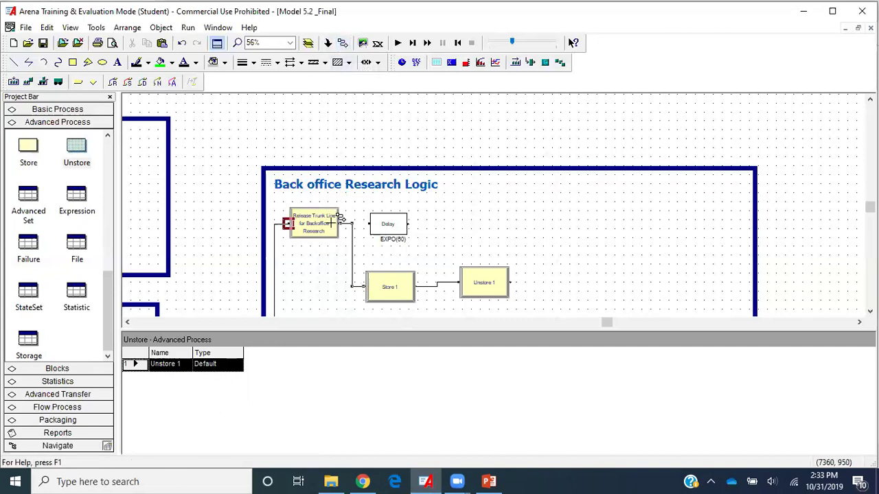
pyautogui.click(416, 292)
pyautogui.press('Delete')
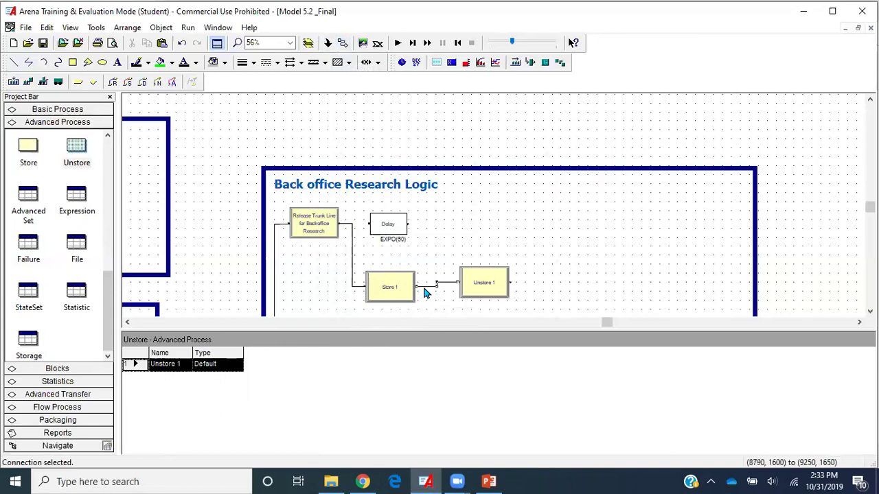
pyautogui.click(343, 42)
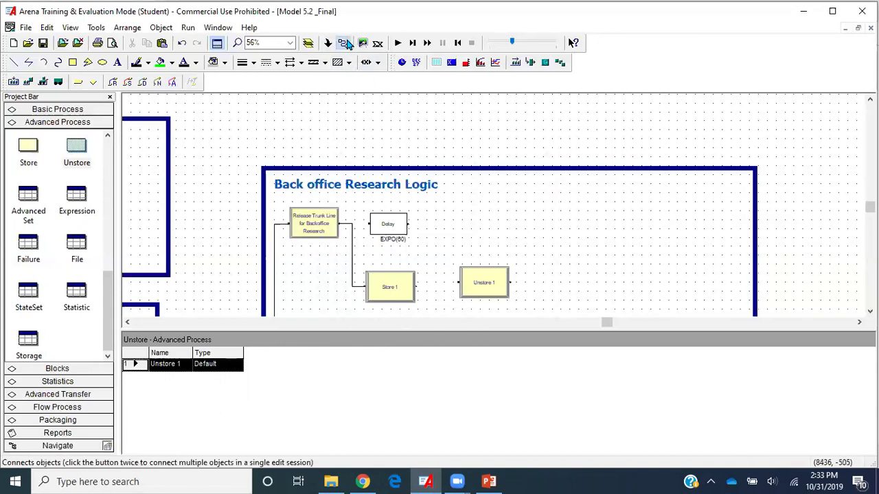
pyautogui.click(416, 286)
pyautogui.click(367, 224)
pyautogui.click(343, 43)
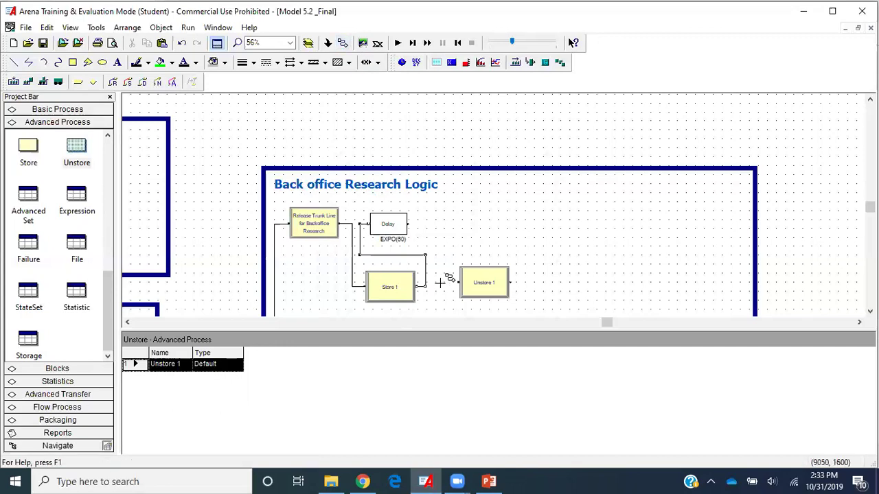
pyautogui.click(411, 222)
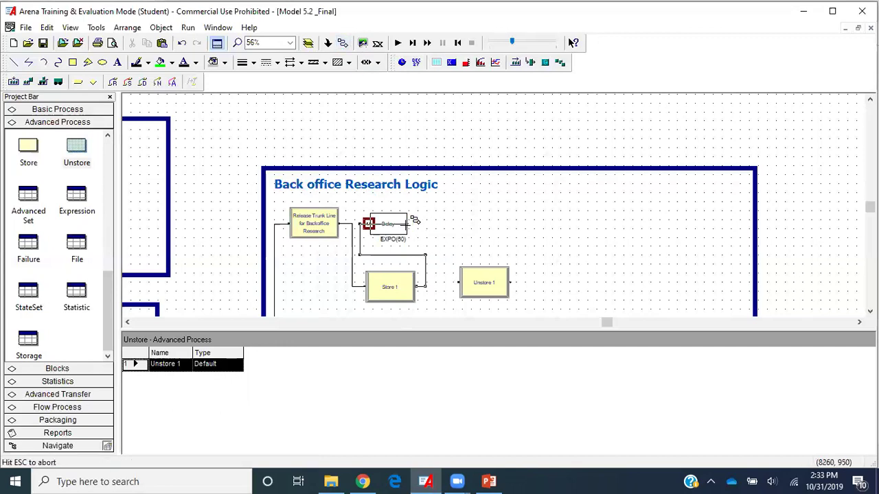
pyautogui.click(458, 283)
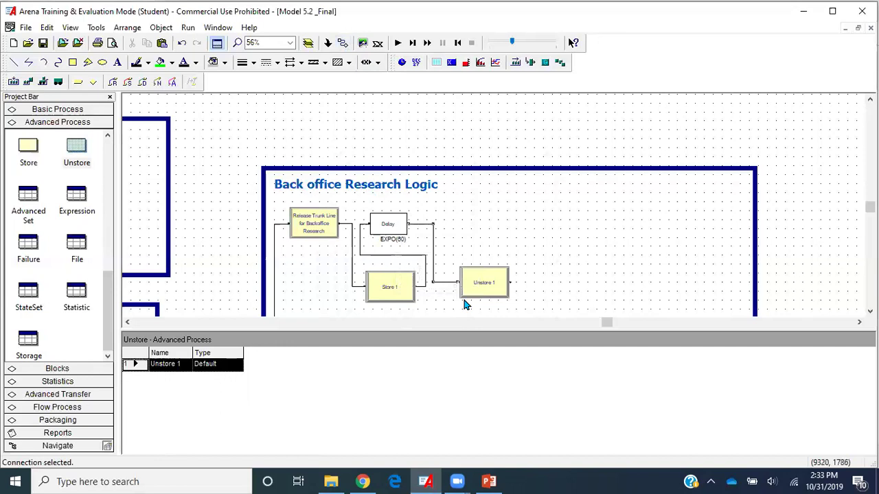
# - Try to assign Backoffice Research Storage to the Store 1 module with the type Storage
pyautogui.doubleClick(389, 275)
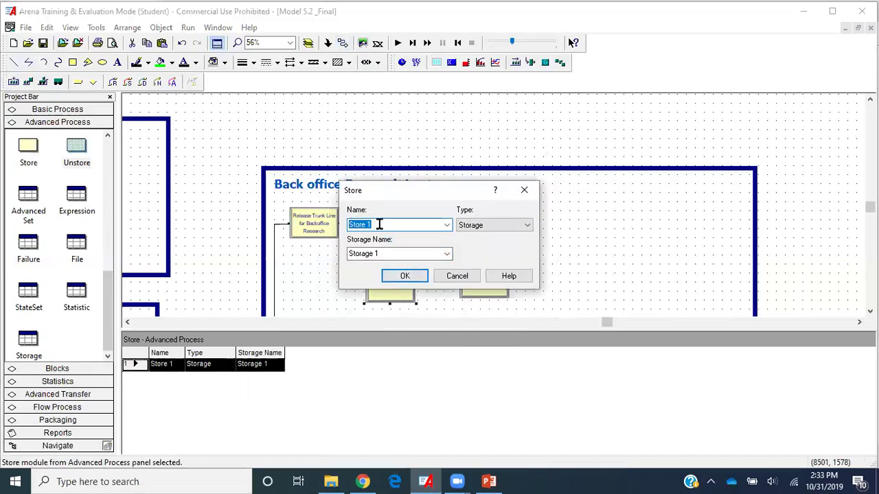
pyautogui.click(388, 255)
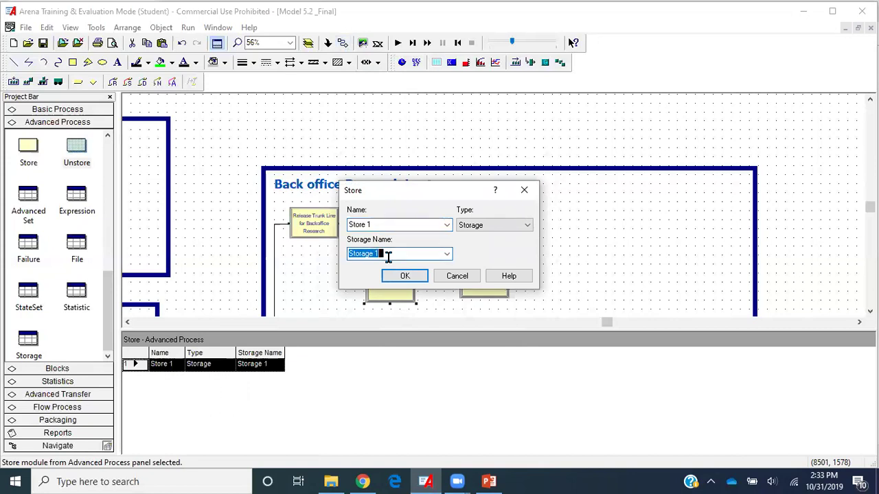
pyautogui.click(447, 254)
pyautogui.click(434, 267)
pyautogui.click(483, 227)
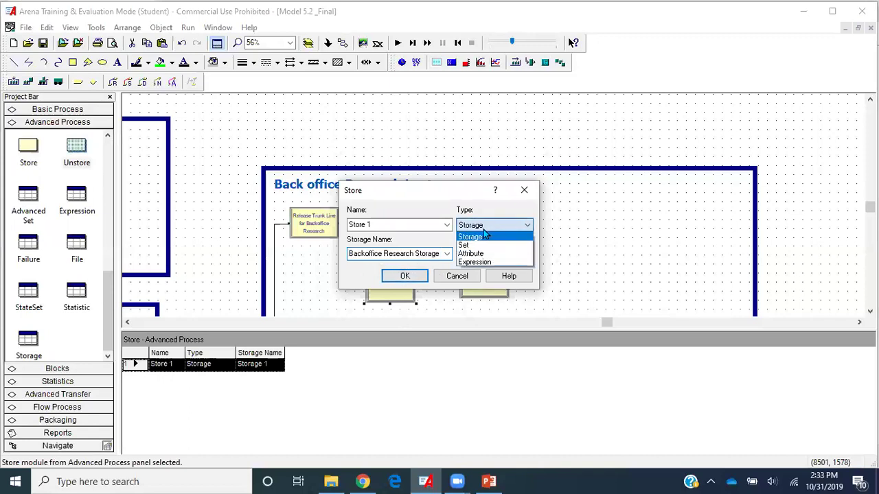
pyautogui.click(484, 236)
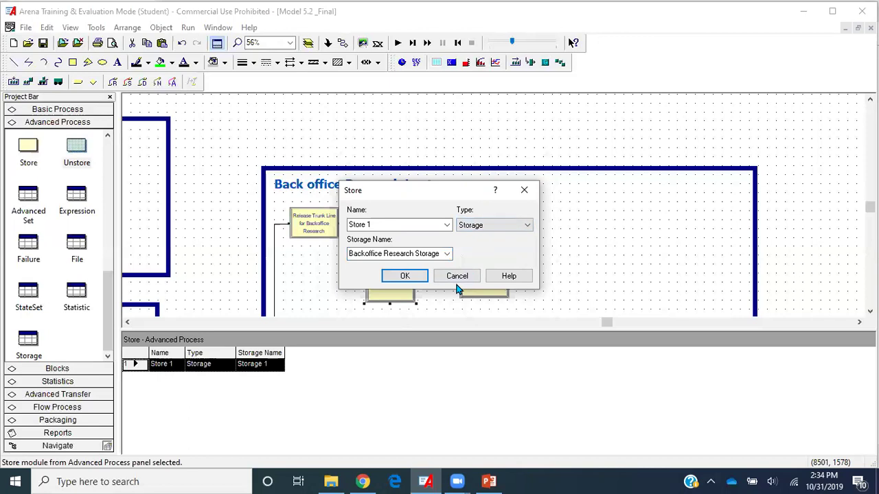
pyautogui.click(456, 278)
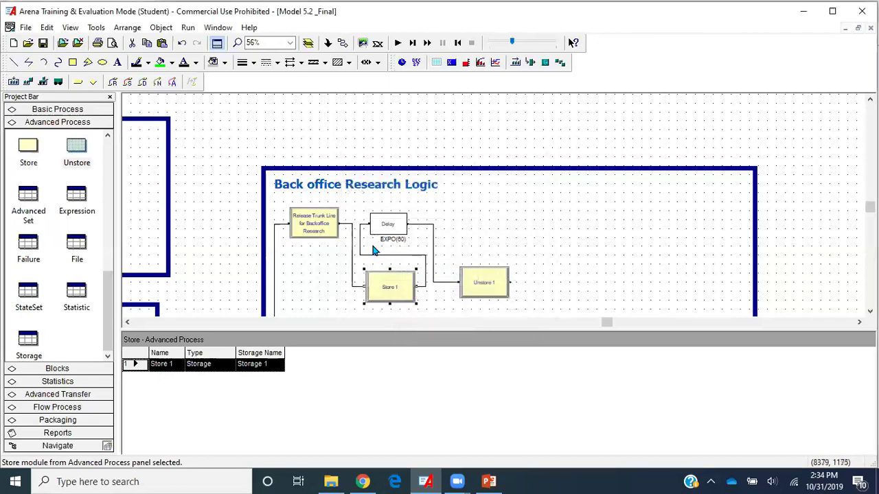
# - Examine the name options and type setting of the Unstore 1 module
pyautogui.doubleClick(466, 291)
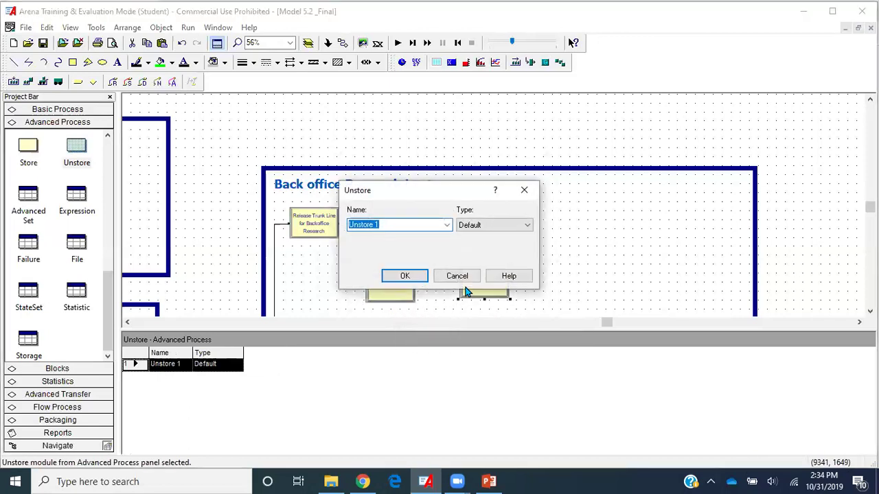
pyautogui.click(447, 228)
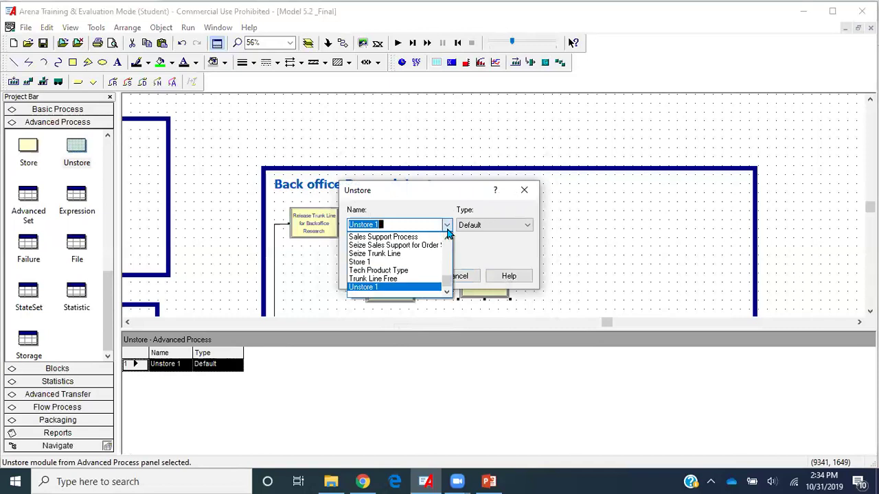
pyautogui.click(389, 222)
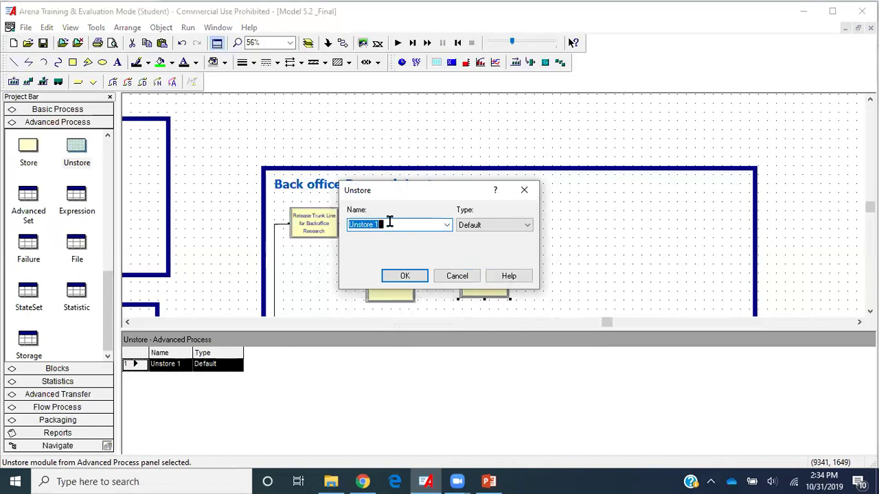
pyautogui.click(448, 278)
# - Delete the Store and Unstore modules and reconnect the back office Release module directly to the Delay block
pyautogui.click(402, 299)
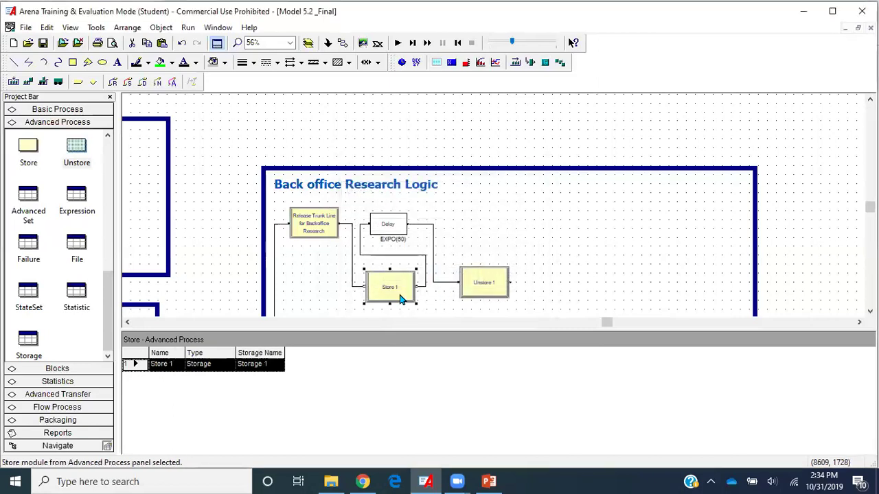
pyautogui.press('Delete')
pyautogui.click(486, 286)
pyautogui.press('Delete')
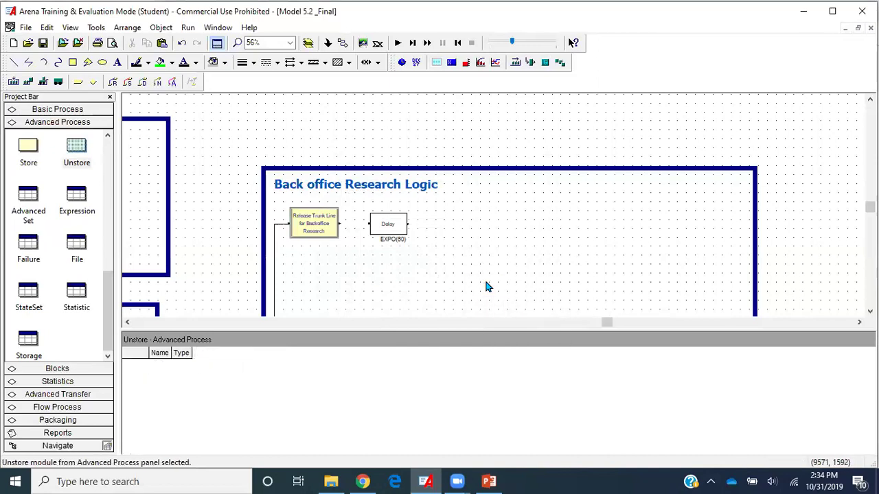
pyautogui.click(341, 43)
pyautogui.click(340, 224)
pyautogui.click(371, 224)
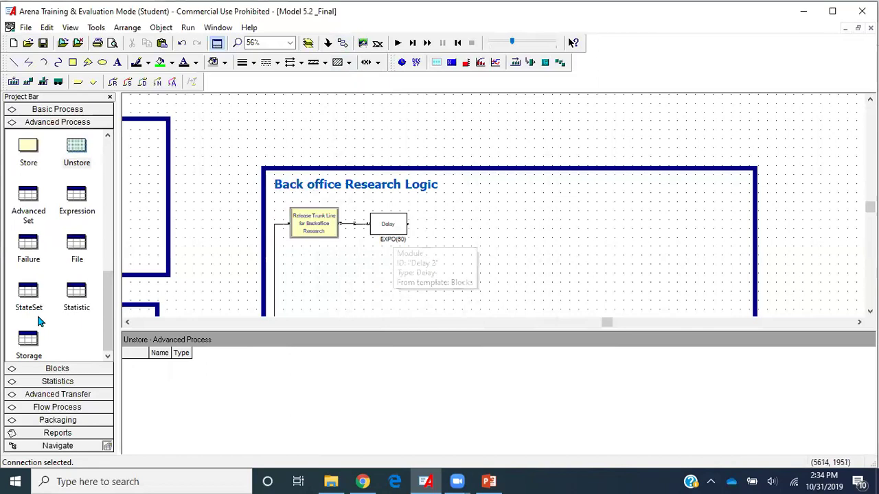
# - Display the list of storages defined in the model
pyautogui.click(29, 339)
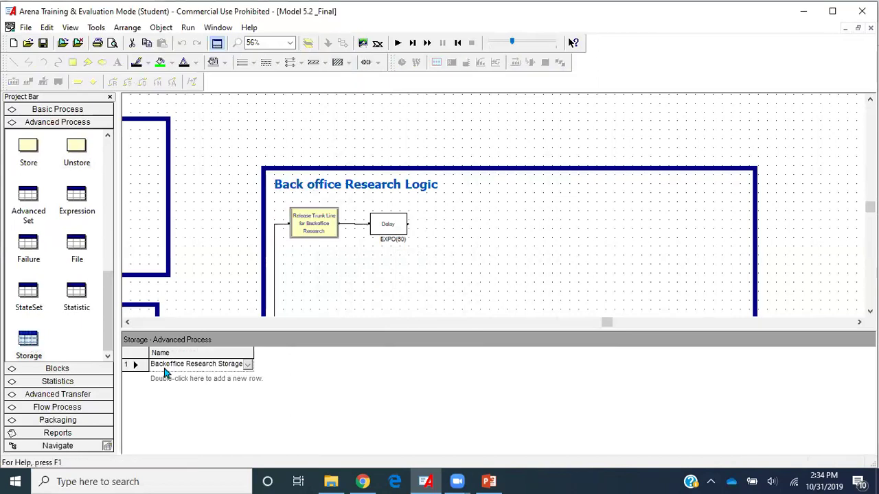
# - Check the duration and storage settings of the back office Delay block and save the model
pyautogui.doubleClick(389, 225)
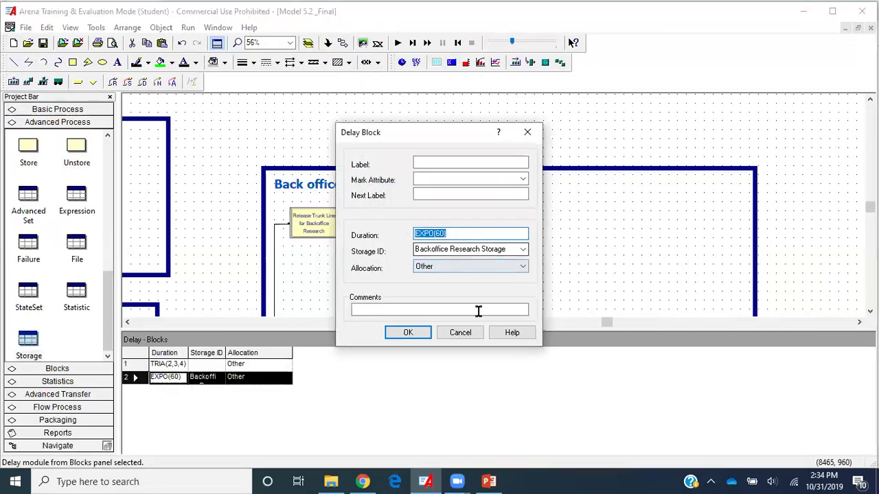
pyautogui.click(402, 335)
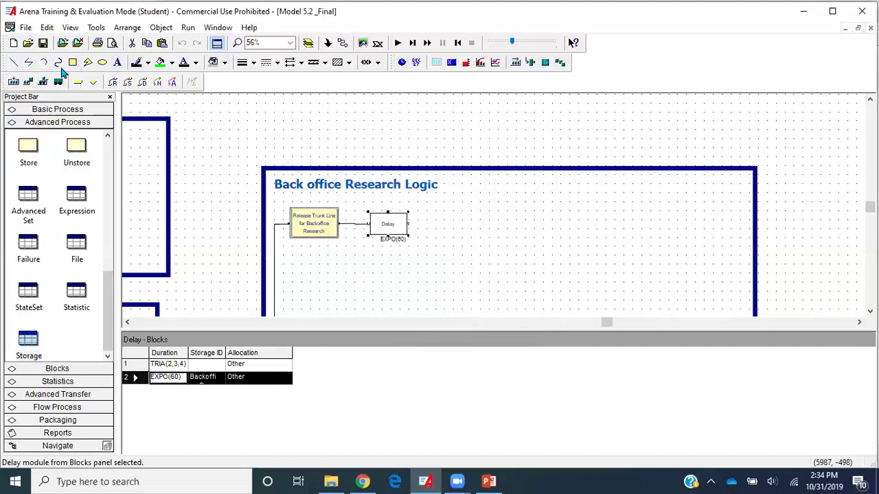
pyautogui.click(42, 42)
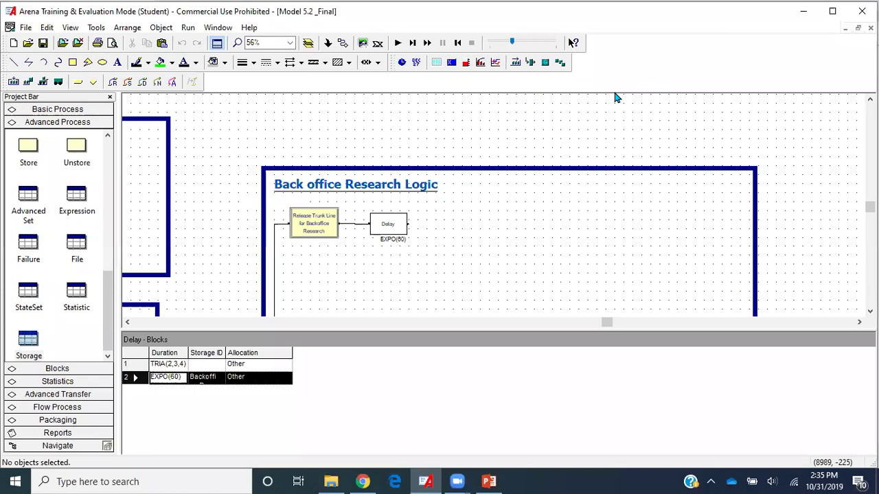
# - Add a new variable to the model and name it Tech Return WIP
pyautogui.click(67, 112)
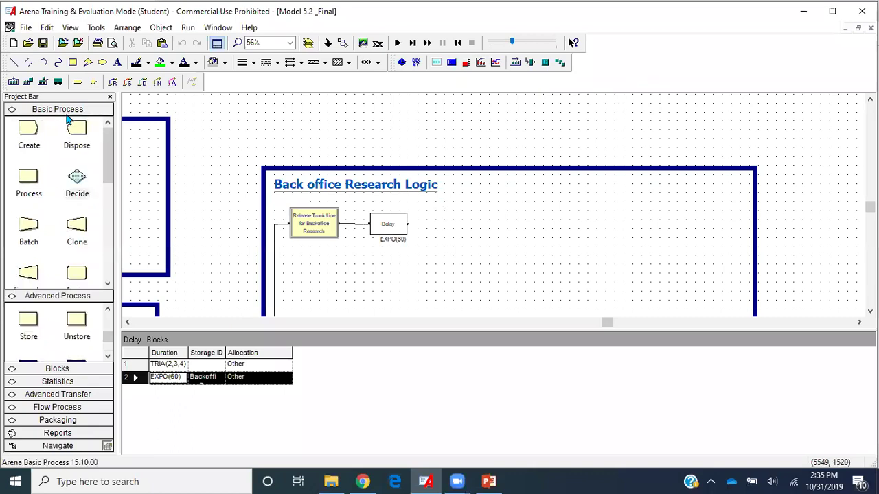
pyautogui.scroll(-5, 47, 311)
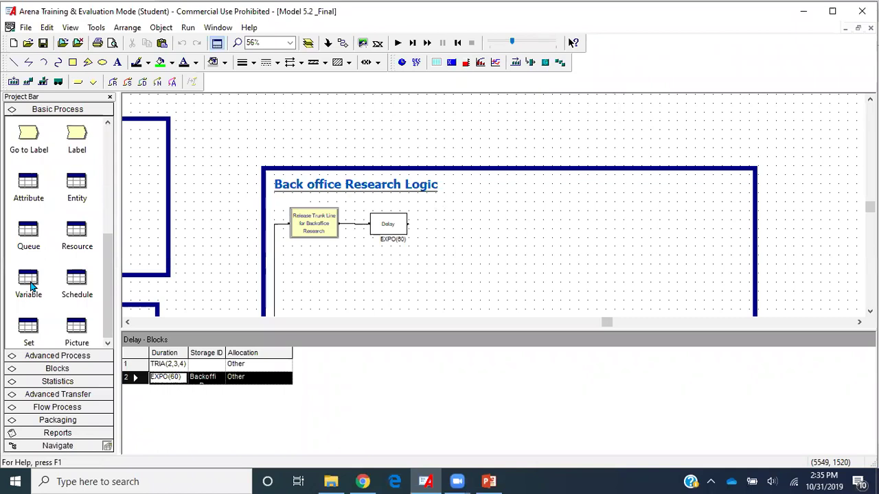
pyautogui.click(29, 282)
pyautogui.doubleClick(169, 373)
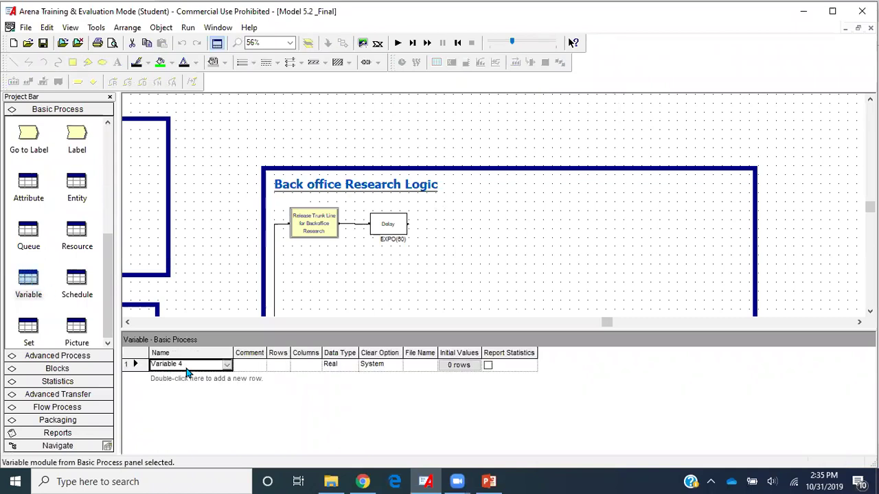
pyautogui.click(186, 365)
pyautogui.press('BackSpace')
pyautogui.press('BackSpace')
pyautogui.press('BackSpace')
pyautogui.press('BackSpace')
pyautogui.press('BackSpace')
pyautogui.press('BackSpace')
pyautogui.press('BackSpace')
pyautogui.press('BackSpace')
pyautogui.write('Total')
pyautogui.press('BackSpace')
pyautogui.press('BackSpace')
pyautogui.press('BackSpace')
pyautogui.press('BackSpace')
pyautogui.write('ech Return WIP')
# - Give the Tech Return WIP variable 3 rows and check its initial values
pyautogui.click(280, 364)
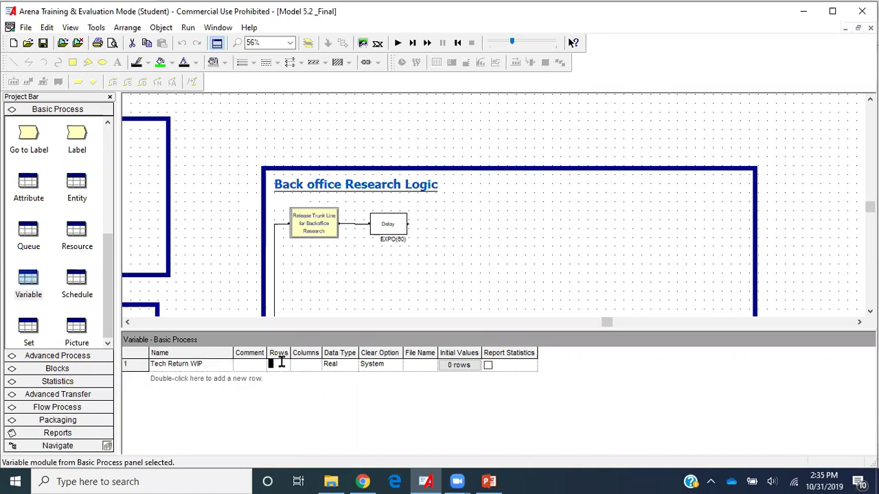
pyautogui.write('3')
pyautogui.click(467, 365)
pyautogui.click(467, 366)
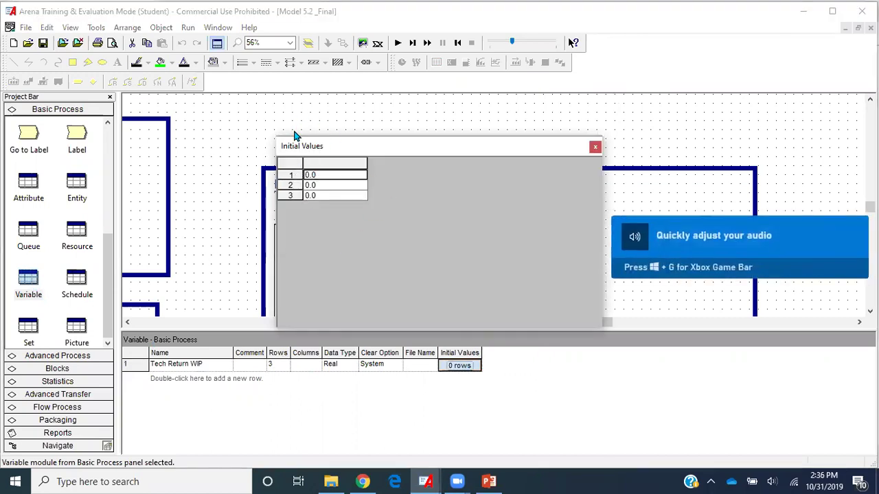
pyautogui.click(594, 146)
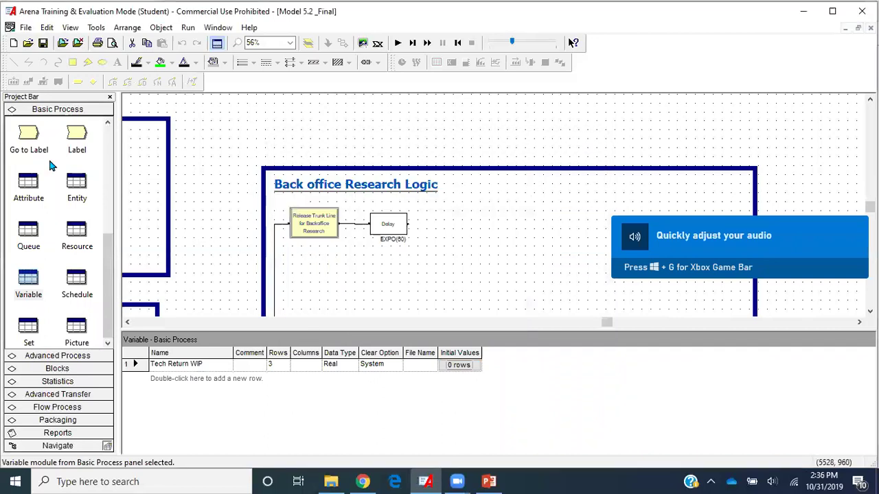
# - Place an Assign module after the back office Delay block and connect the Delay to it
pyautogui.scroll(5, 50, 165)
pyautogui.moveTo(79, 280); pyautogui.dragTo(430, 229)
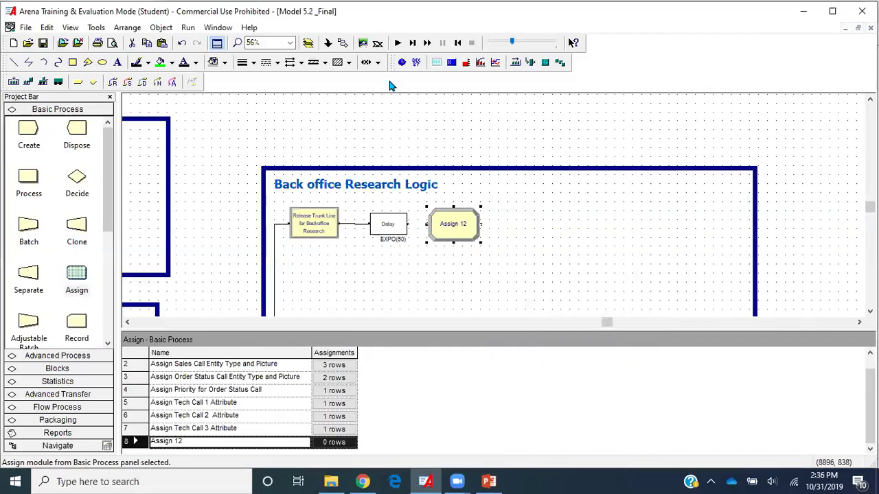
pyautogui.click(343, 42)
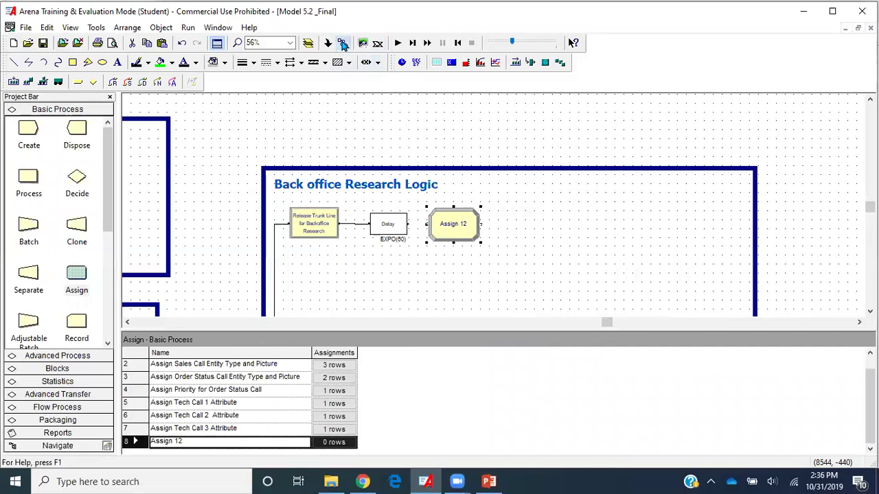
pyautogui.click(434, 224)
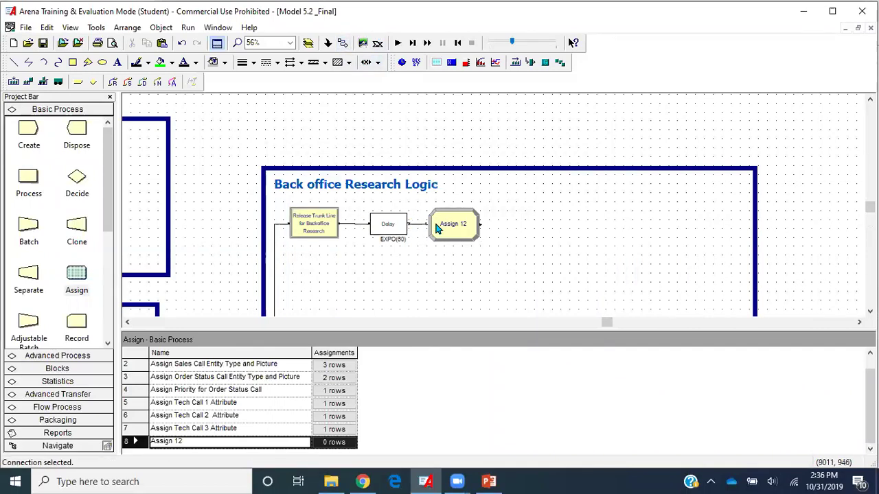
# - Rename the new Assign module to Increment Tech Return WIP
pyautogui.doubleClick(450, 225)
pyautogui.click(388, 198)
pyautogui.press('BackSpace')
pyautogui.press('BackSpace')
pyautogui.press('BackSpace')
pyautogui.press('BackSpace')
pyautogui.press('BackSpace')
pyautogui.press('BackSpace')
pyautogui.press('BackSpace')
pyautogui.press('BackSpace')
pyautogui.press('BackSpace')
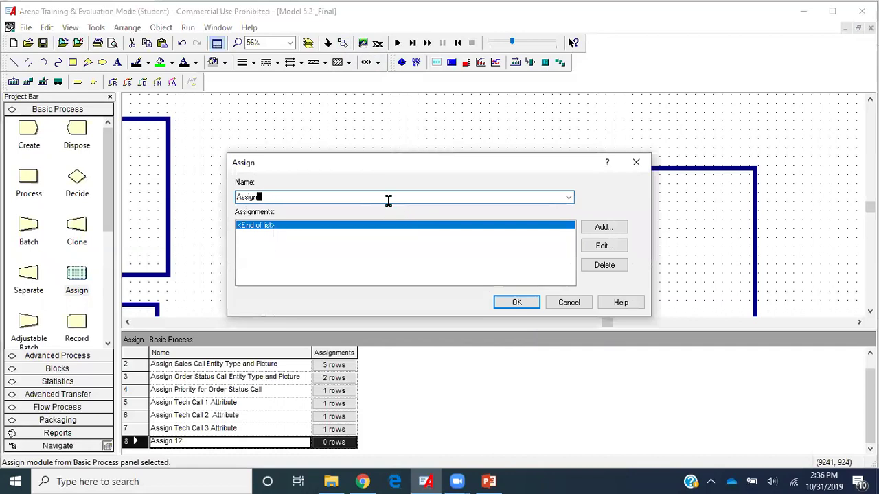
pyautogui.write('Increment Tech ')
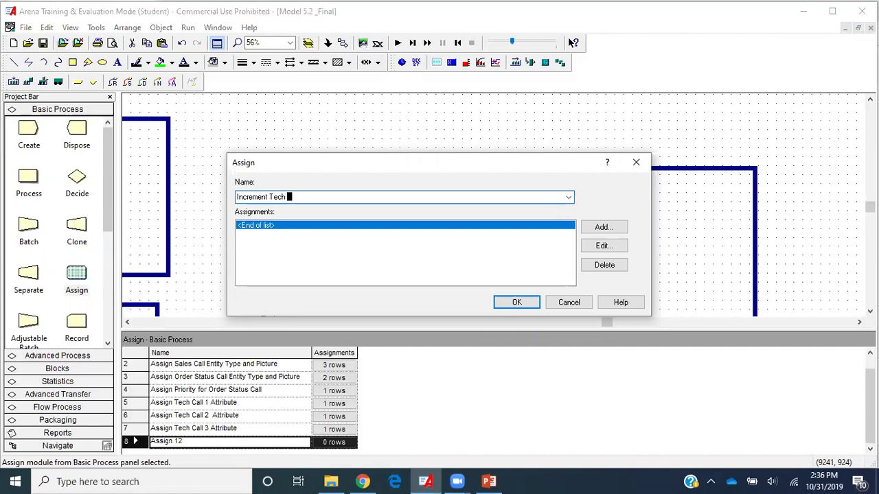
pyautogui.write('Return WIP')
# - Add an assignment of type Variable Array (1D) to the module for the variable Tech Return WIP
pyautogui.click(602, 227)
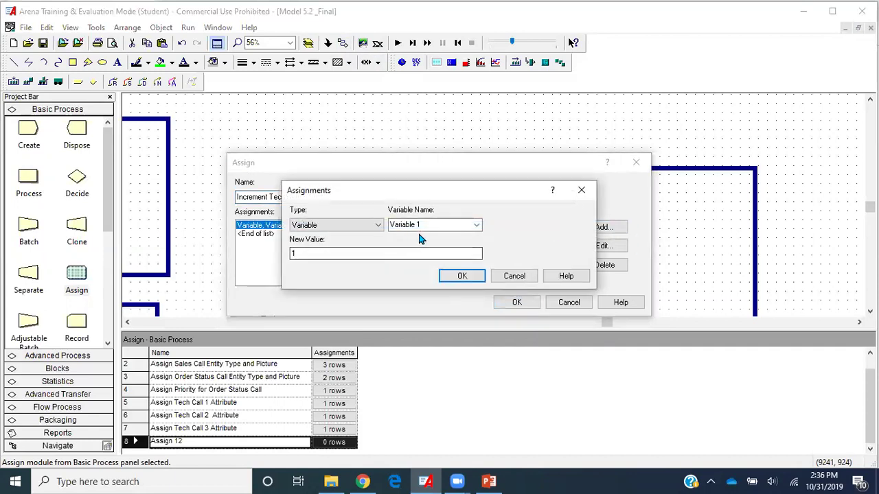
pyautogui.click(477, 226)
pyautogui.click(342, 229)
pyautogui.click(341, 229)
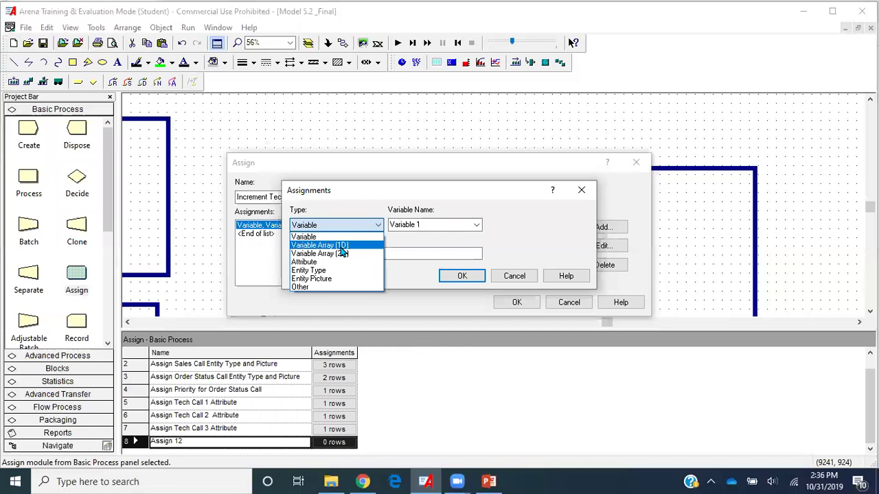
pyautogui.click(341, 247)
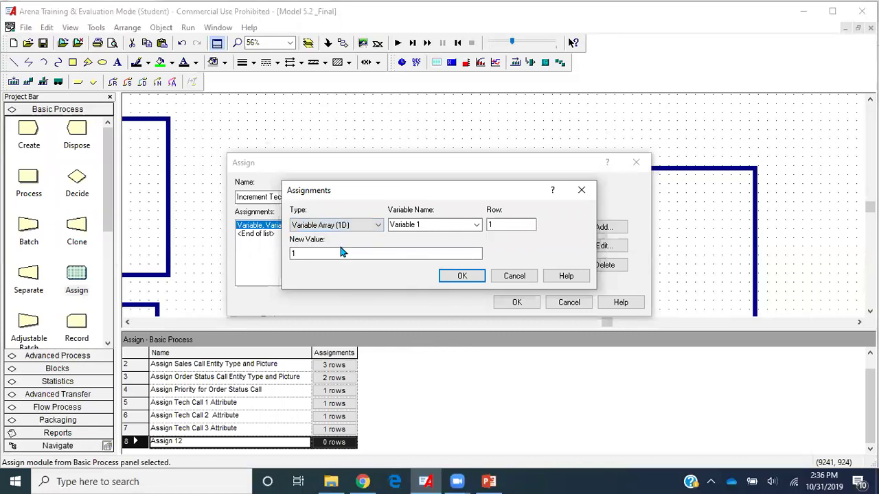
pyautogui.click(475, 226)
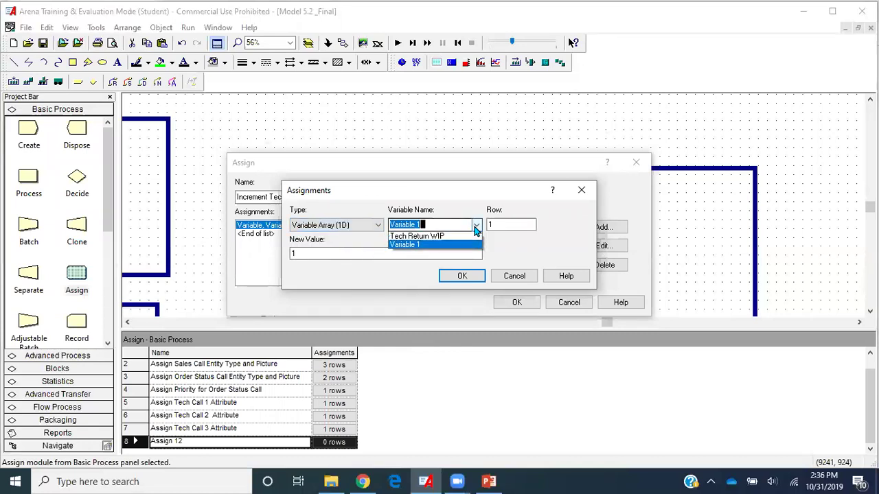
pyautogui.click(459, 236)
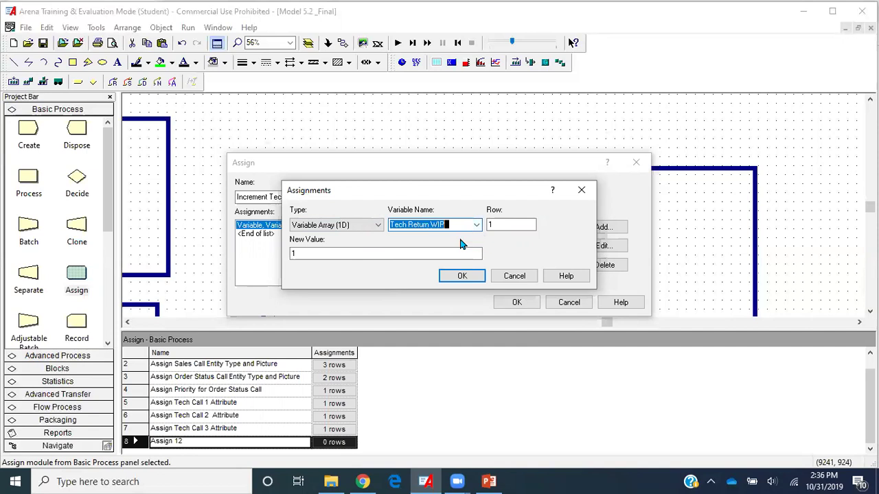
# - Set the assignment's row to the Tech Call Type attribute value using the Expression Builder
pyautogui.doubleClick(531, 224)
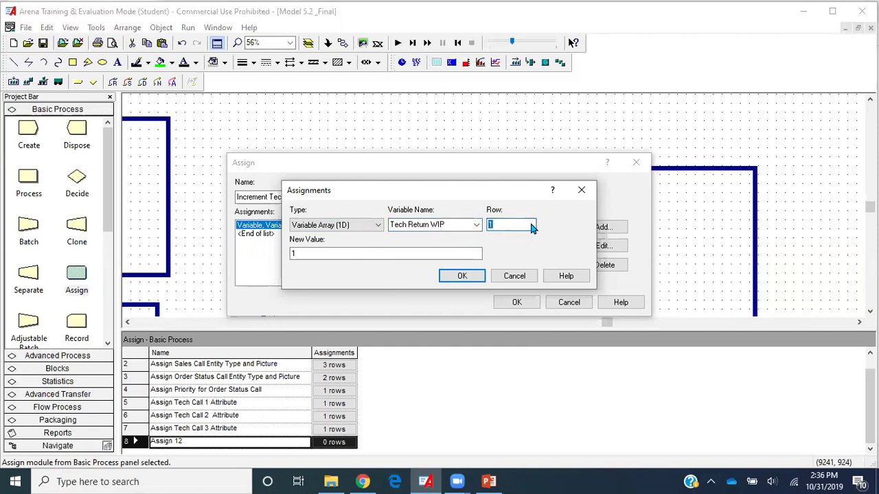
pyautogui.rightClick(530, 225)
pyautogui.click(604, 334)
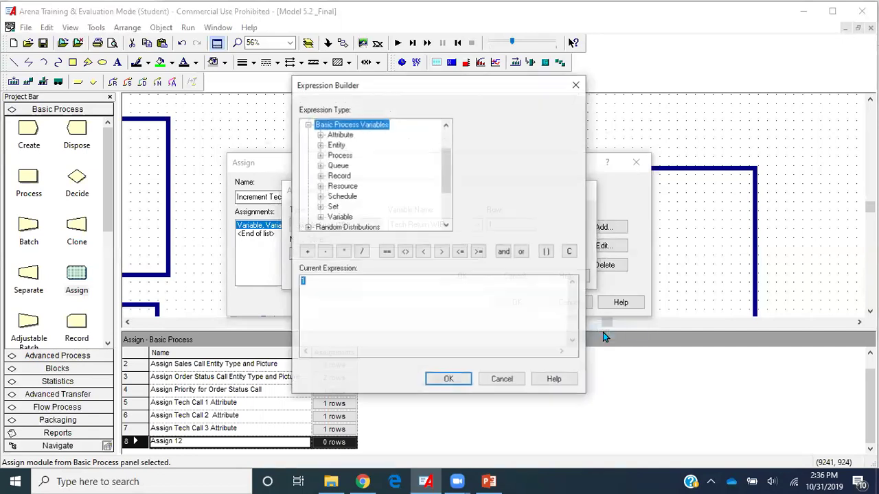
pyautogui.click(320, 135)
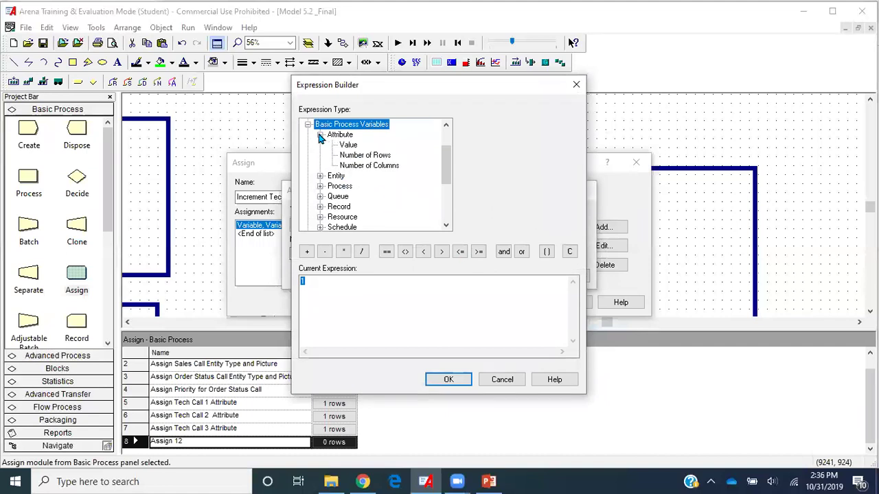
pyautogui.click(348, 145)
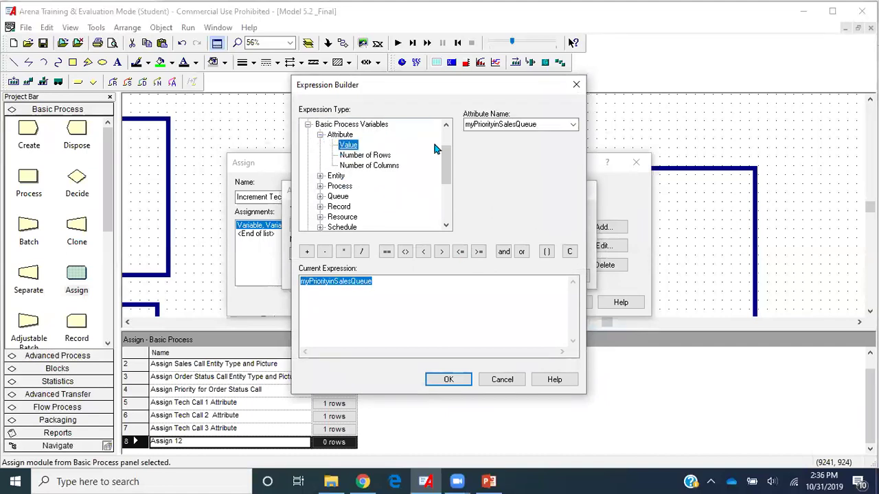
pyautogui.click(573, 126)
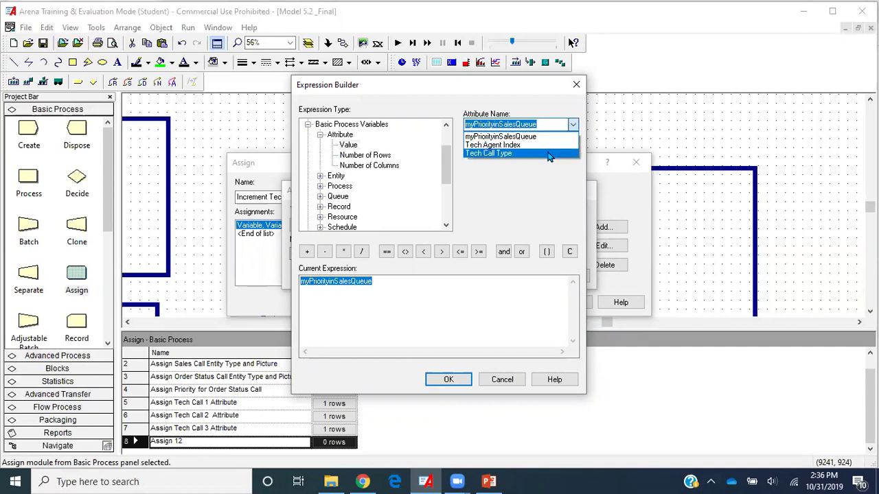
pyautogui.click(548, 153)
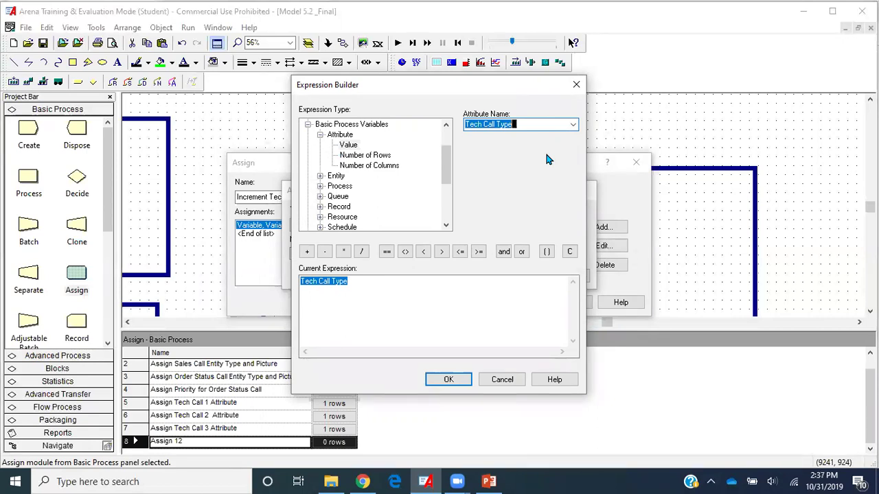
pyautogui.click(446, 380)
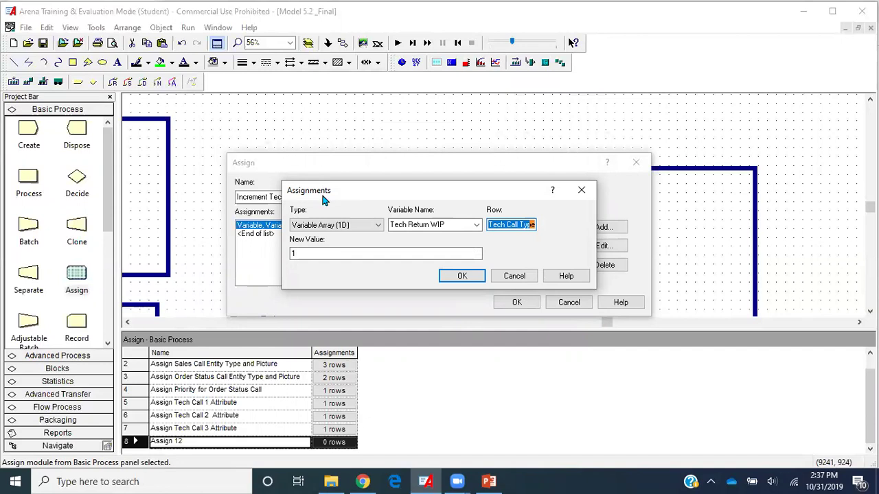
# - Set the assignment's new value to Tech Return WIP(Tech Call Type)+1 and accept the Assign module settings
pyautogui.doubleClick(369, 255)
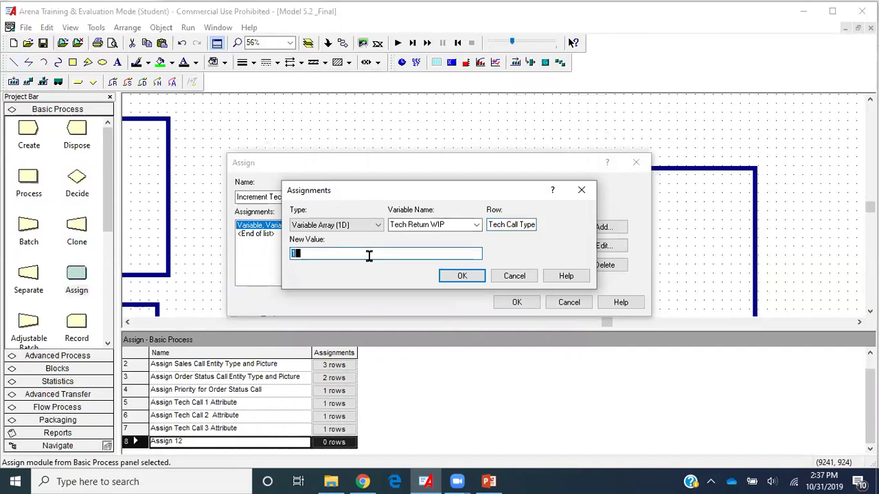
pyautogui.click(450, 226)
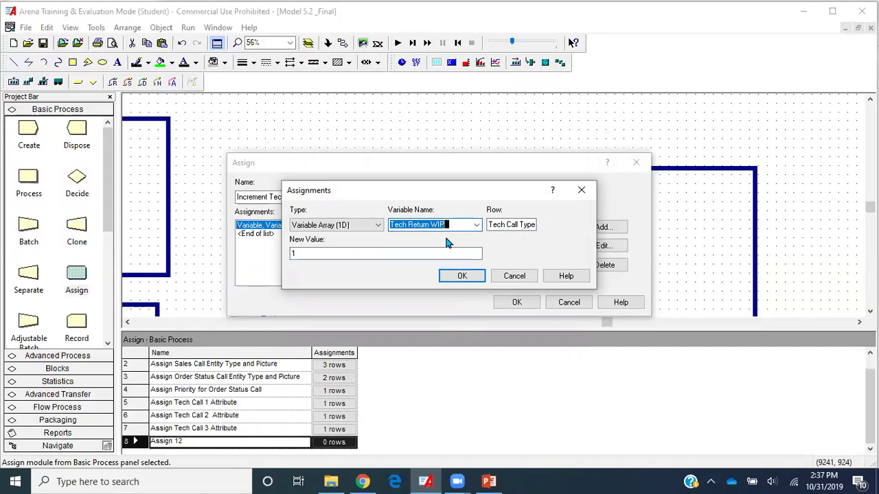
pyautogui.doubleClick(427, 254)
pyautogui.hotkey('ctrl', 'v')
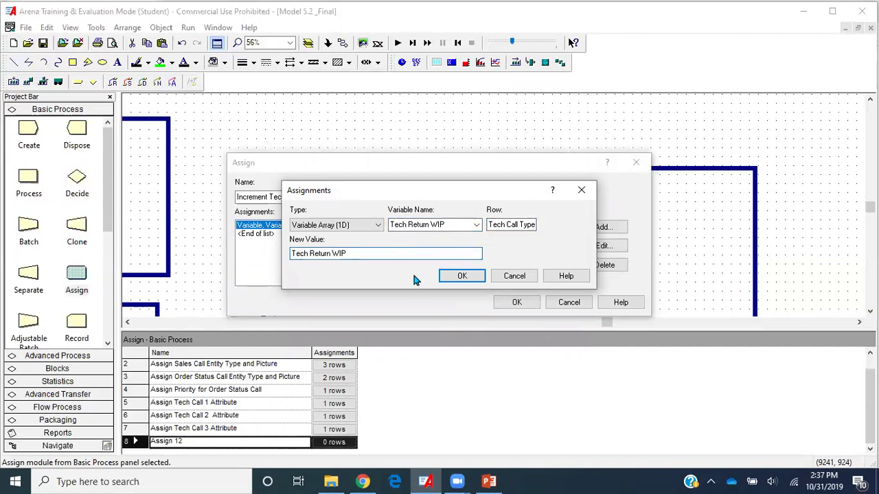
pyautogui.write('(')
pyautogui.moveTo(489, 225); pyautogui.dragTo(539, 225)
pyautogui.hotkey('ctrl', 'c')
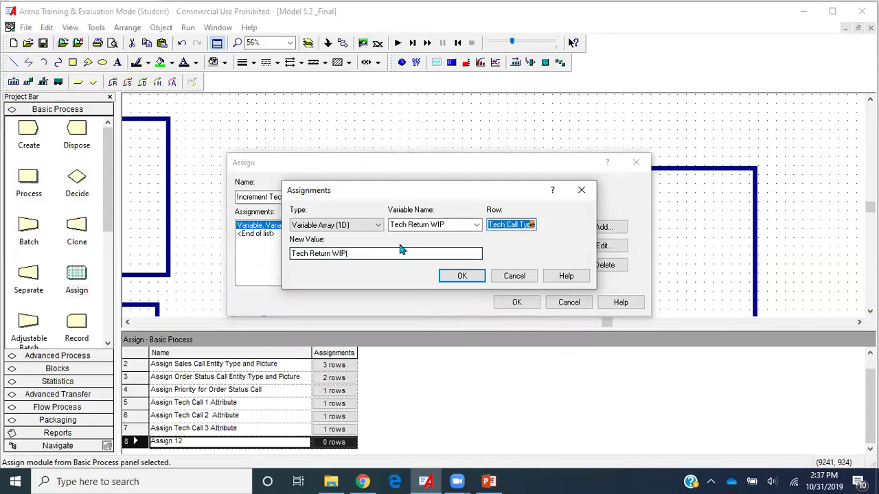
pyautogui.click(400, 255)
pyautogui.hotkey('ctrl', 'v')
pyautogui.write(')')
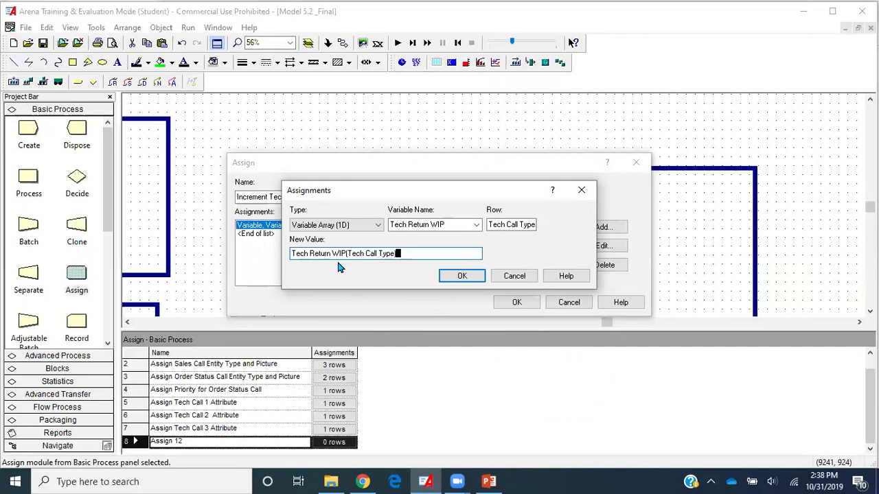
pyautogui.write('+1')
pyautogui.click(459, 276)
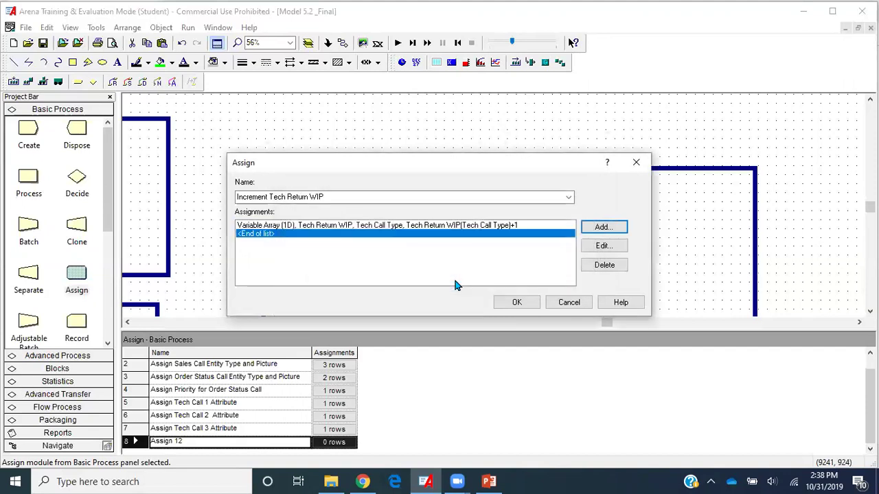
pyautogui.click(518, 301)
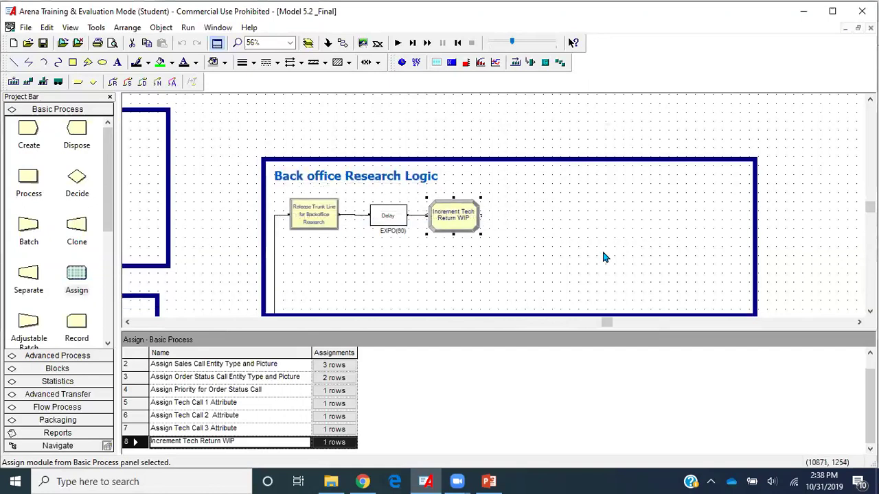
# - Add a new expression named Returned Tech Time to the Advanced Process Expression data
pyautogui.scroll(-1, 603, 257)
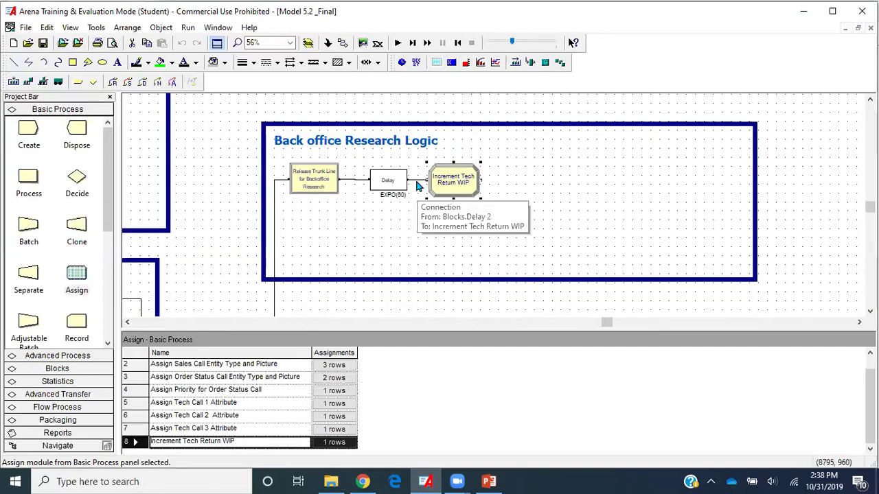
pyautogui.click(59, 356)
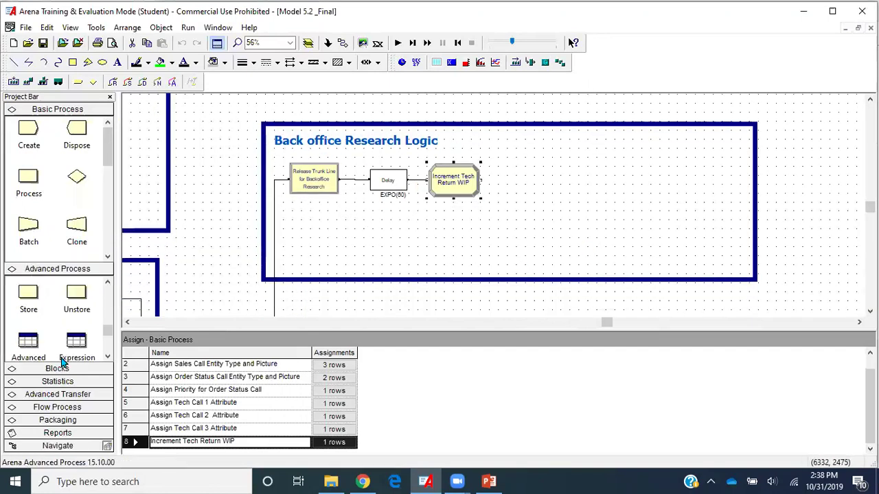
pyautogui.click(76, 195)
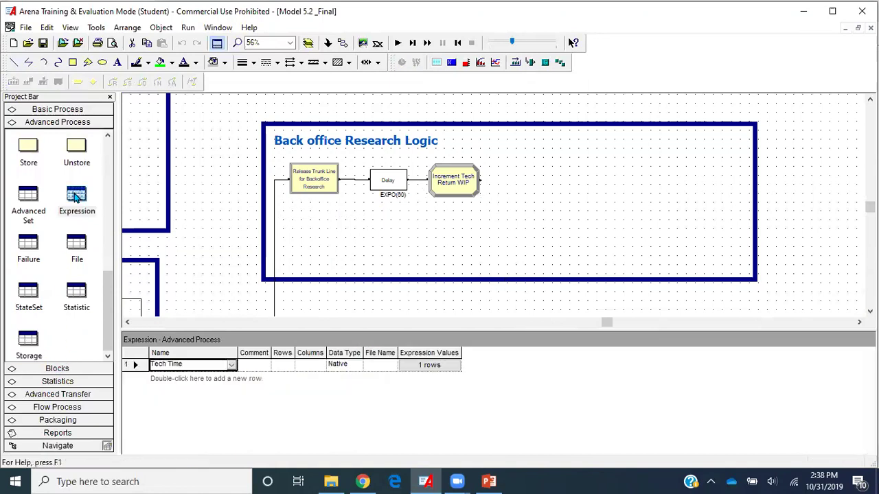
pyautogui.doubleClick(183, 378)
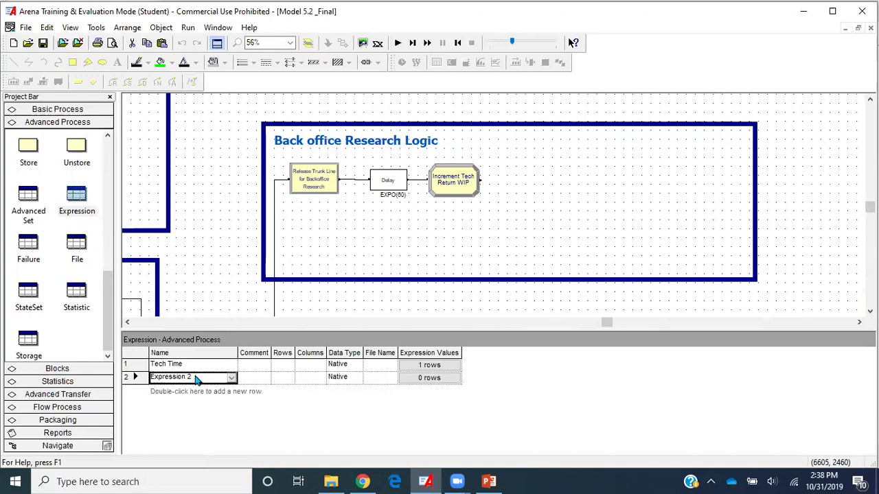
pyautogui.write('Returned Tech Time')
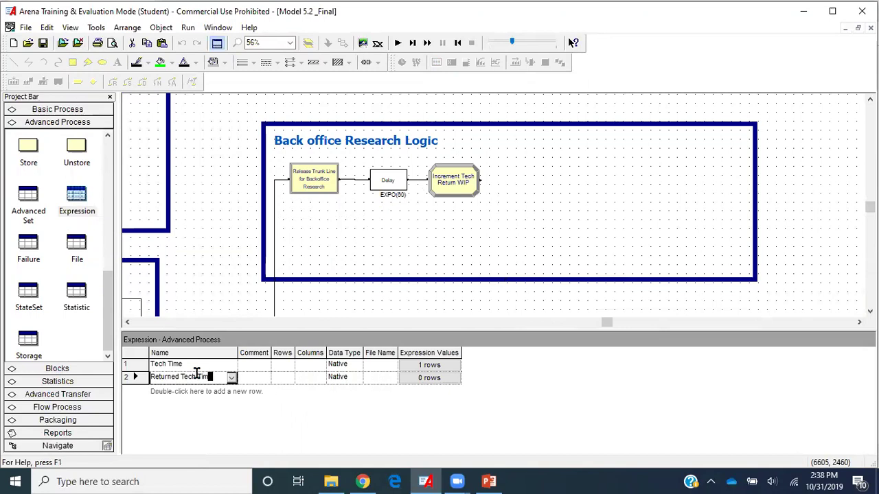
# - Set the expression value of Returned Tech Time to TRIA(2,4,9)
pyautogui.click(429, 378)
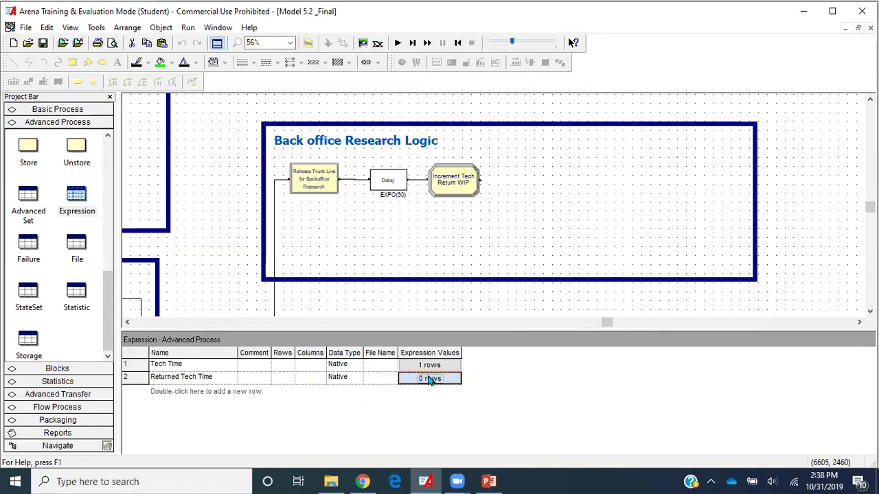
pyautogui.click(332, 175)
pyautogui.write('T')
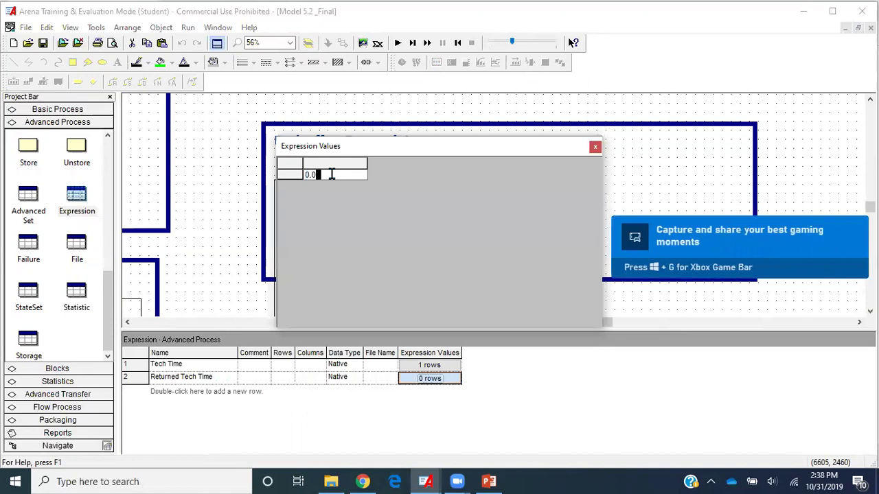
pyautogui.write('RIA(')
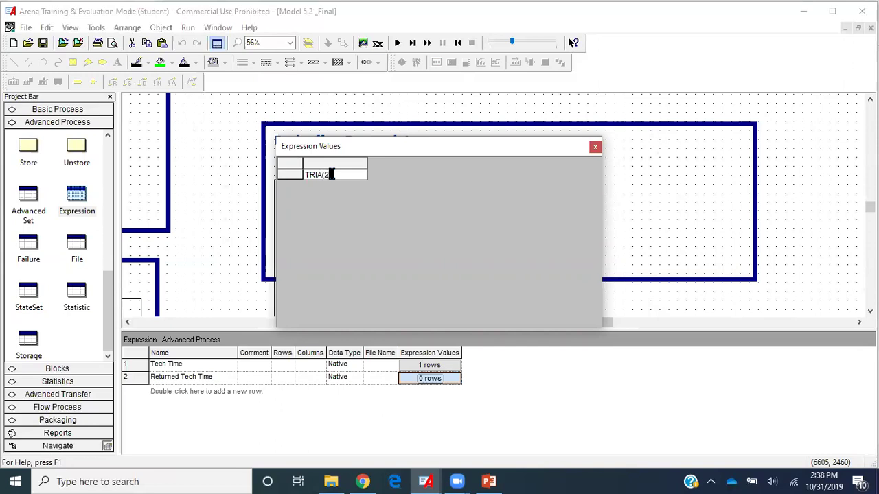
pyautogui.write('2,4,9)')
pyautogui.click(595, 147)
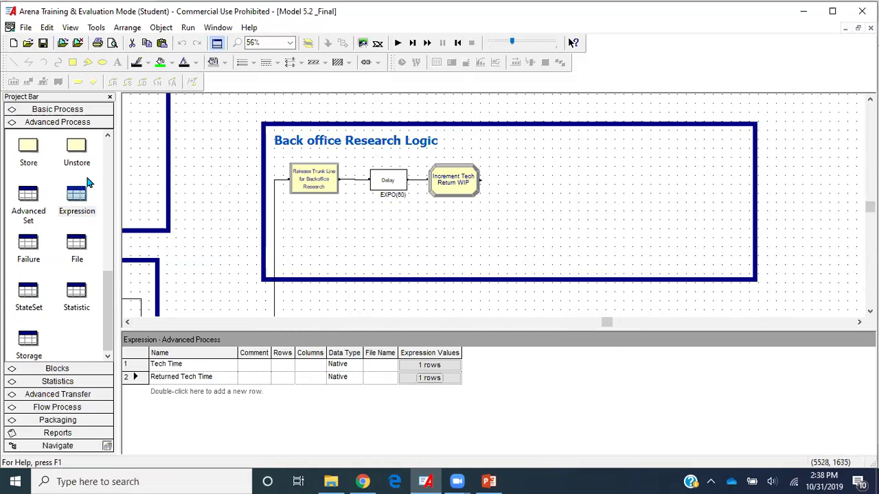
# - Place a Decide module after Increment Tech Return WIP in the Back office Research Logic box and connect the two
pyautogui.click(80, 110)
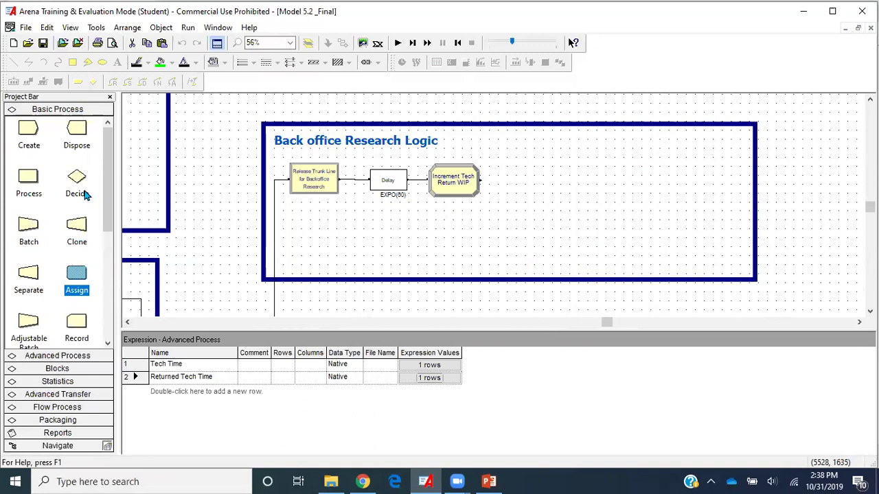
pyautogui.moveTo(77, 179); pyautogui.dragTo(505, 182)
pyautogui.click(329, 42)
pyautogui.click(480, 180)
pyautogui.click(521, 180)
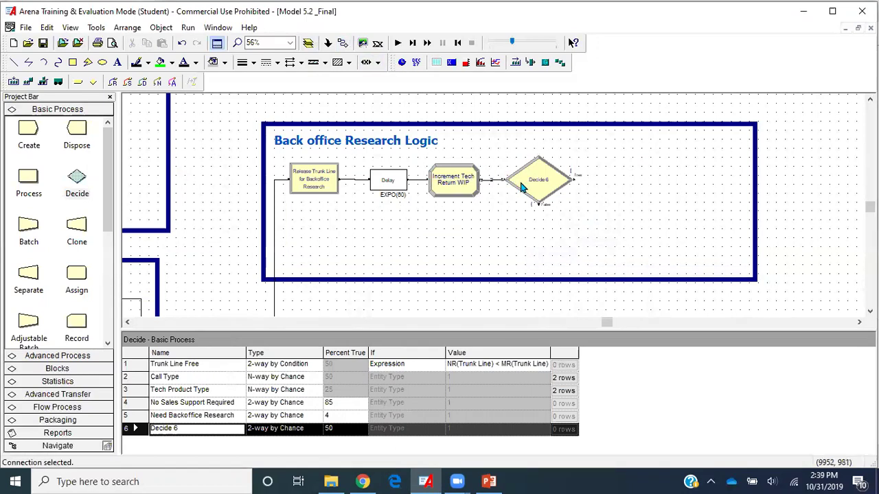
# - Extend the Back office Research Logic box downward and move the new Decide module below the Release module
pyautogui.scroll(-2, 644, 217)
pyautogui.click(511, 242)
pyautogui.moveTo(501, 243); pyautogui.dragTo(500, 263)
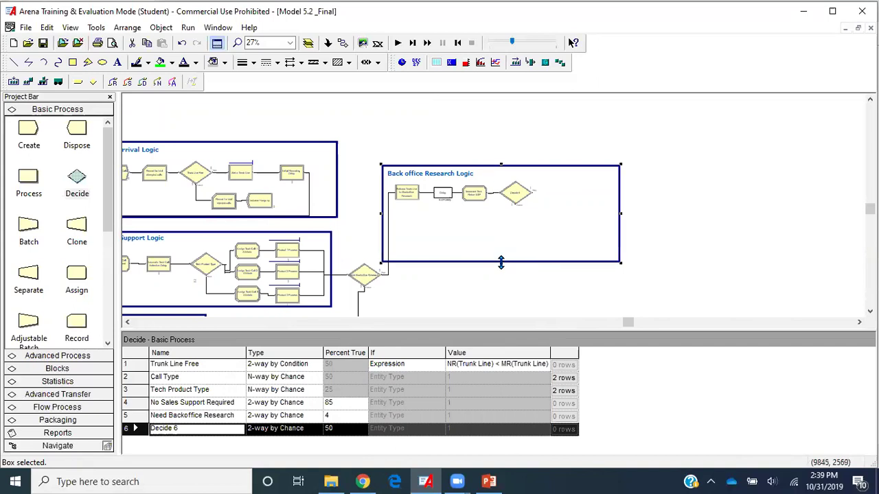
pyautogui.scroll(1, 491, 206)
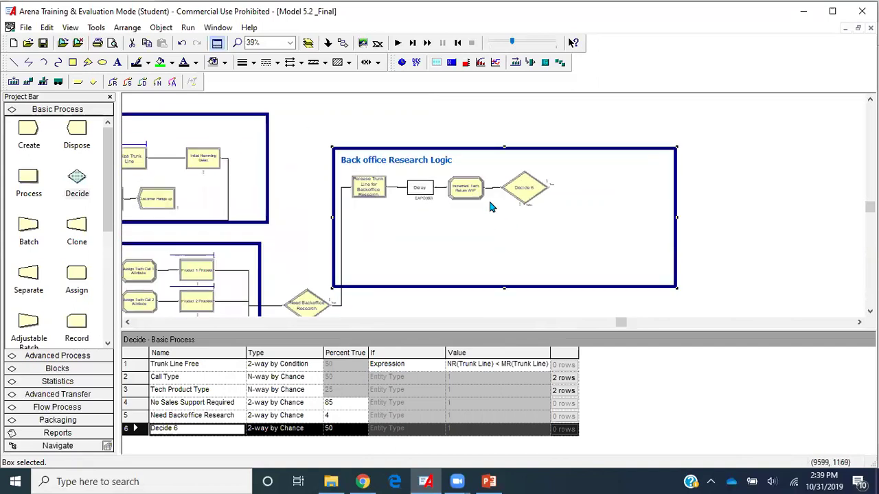
pyautogui.click(523, 186)
pyautogui.moveTo(380, 244); pyautogui.dragTo(381, 253)
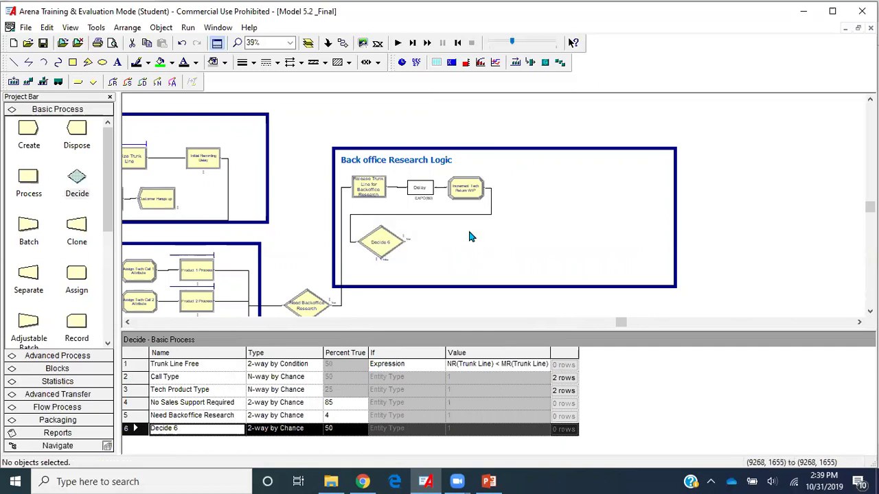
# - Name the new Decide module Product Type? and set its type to N-way by Condition
pyautogui.doubleClick(381, 245)
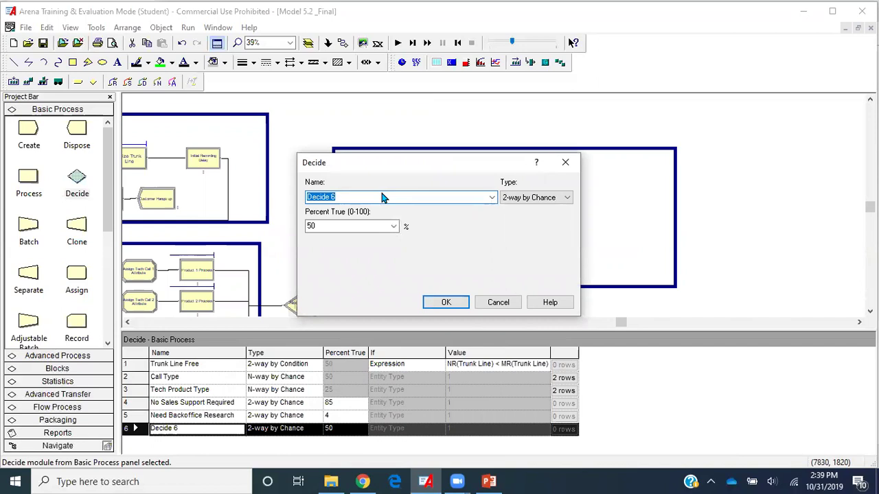
pyautogui.write('Decid')
pyautogui.press('BackSpace')
pyautogui.press('BackSpace')
pyautogui.press('BackSpace')
pyautogui.press('BackSpace')
pyautogui.press('BackSpace')
pyautogui.write('Pro')
pyautogui.write('ct Type?')
pyautogui.click(568, 199)
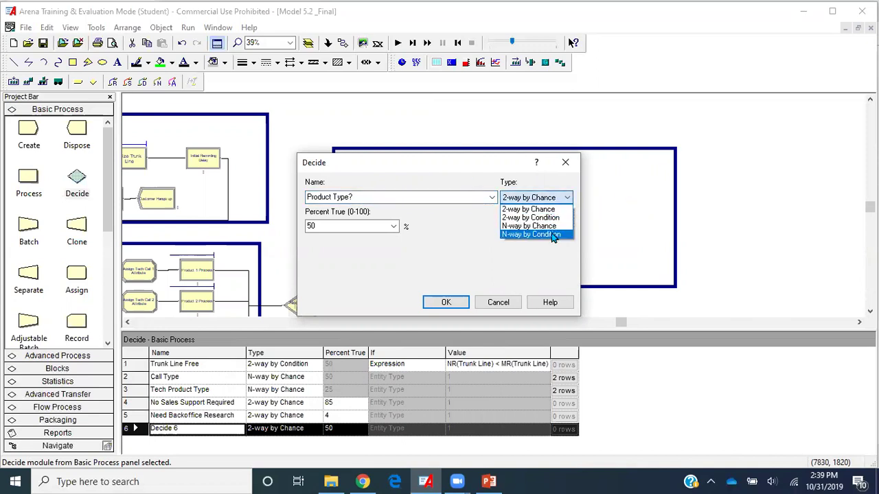
pyautogui.click(553, 235)
# - Add a condition to the Decide module testing whether the attribute Tech Call Type == 1
pyautogui.click(550, 227)
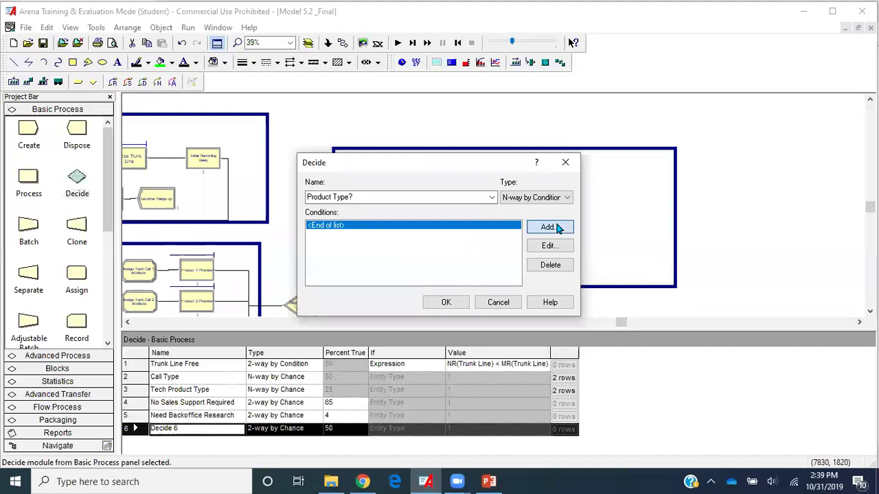
pyautogui.click(340, 226)
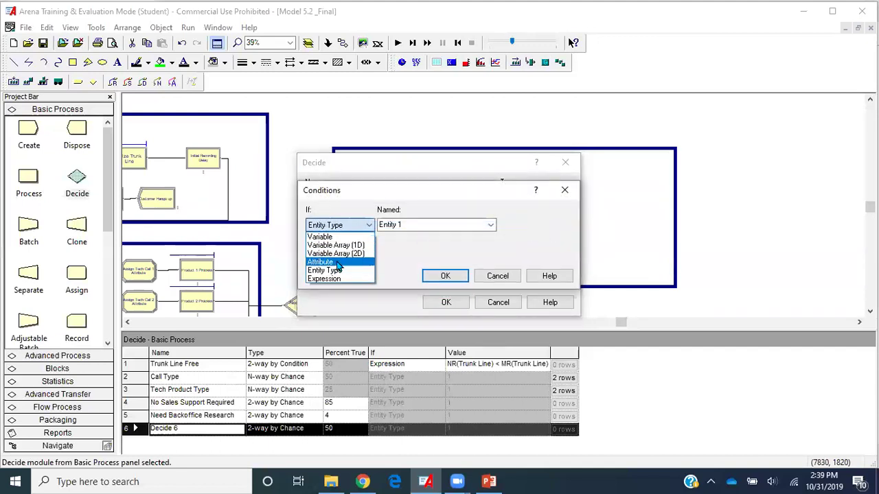
pyautogui.click(330, 262)
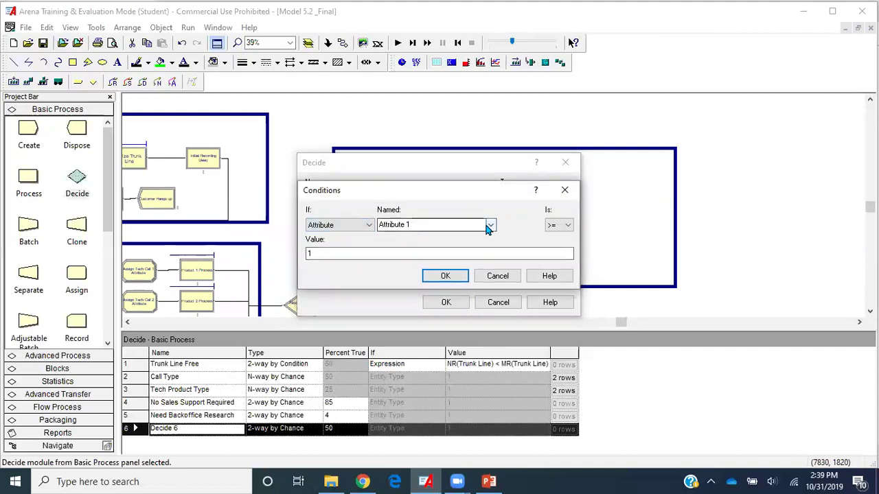
pyautogui.click(491, 225)
pyautogui.scroll(-6, 422, 306)
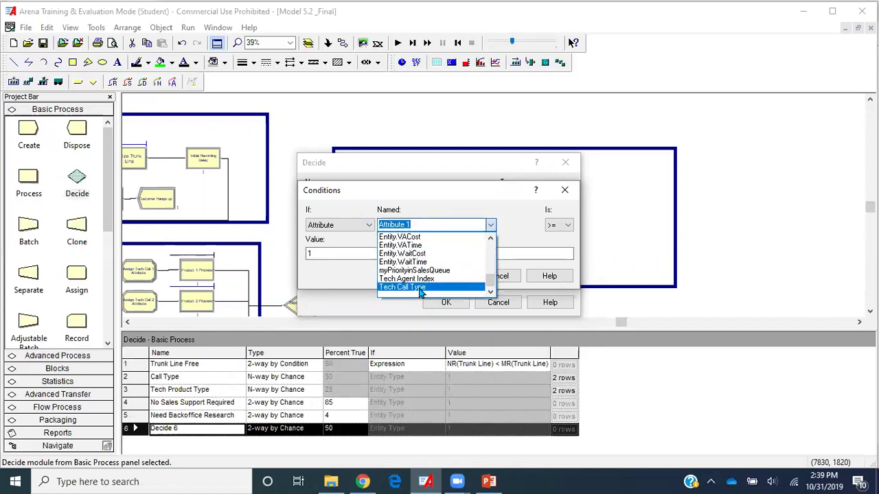
pyautogui.click(421, 287)
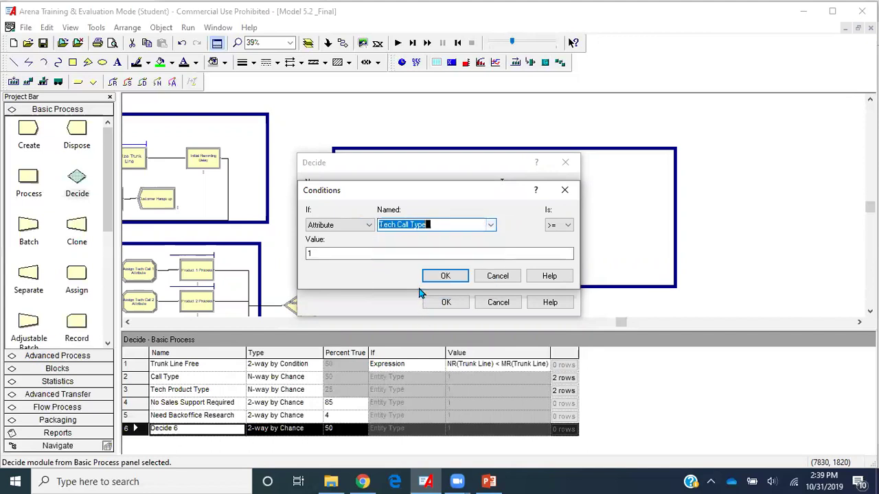
pyautogui.click(561, 225)
pyautogui.click(562, 256)
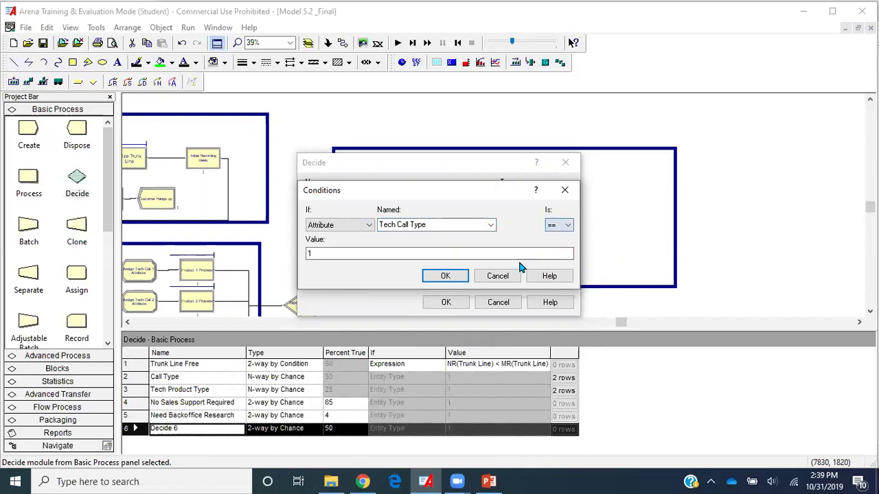
pyautogui.click(454, 277)
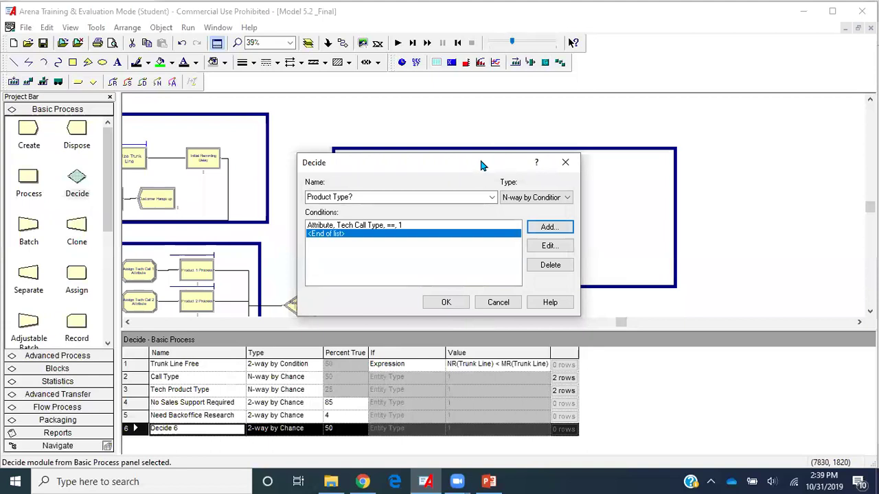
# - Add a second condition testing whether the attribute Tech Call Type == 2 and accept the Decide module settings
pyautogui.moveTo(480, 157); pyautogui.dragTo(732, 123)
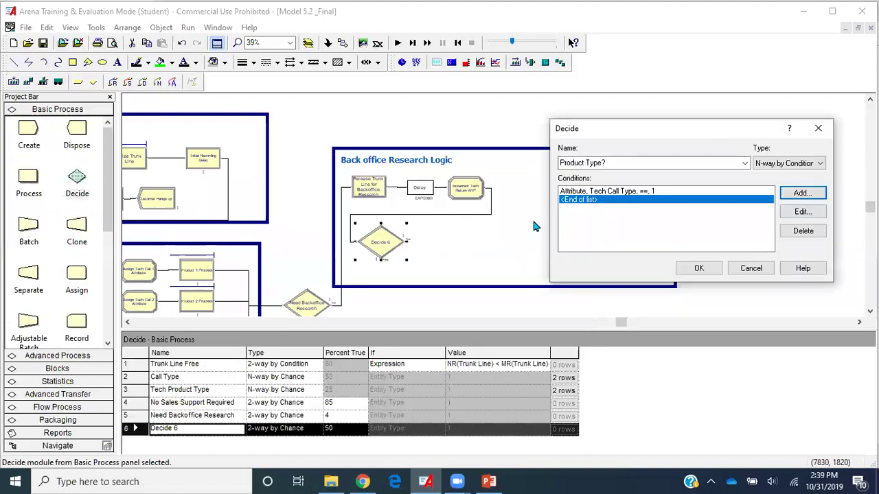
pyautogui.click(815, 192)
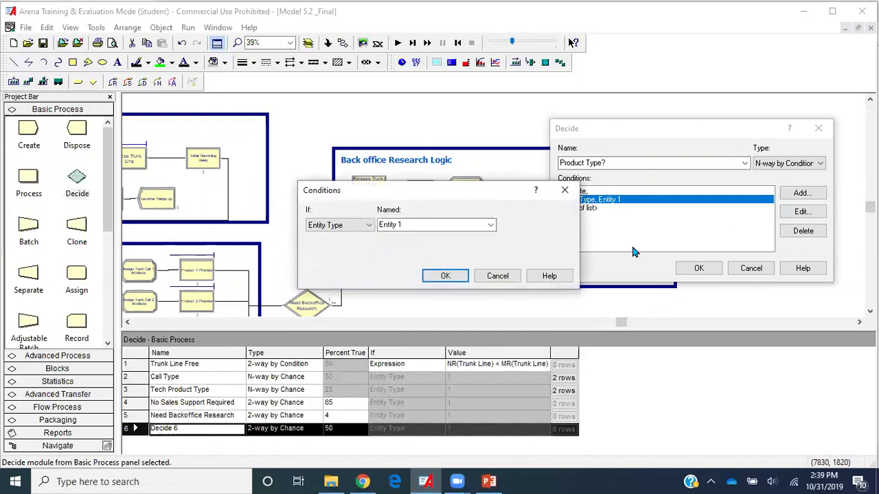
pyautogui.click(351, 221)
pyautogui.click(331, 257)
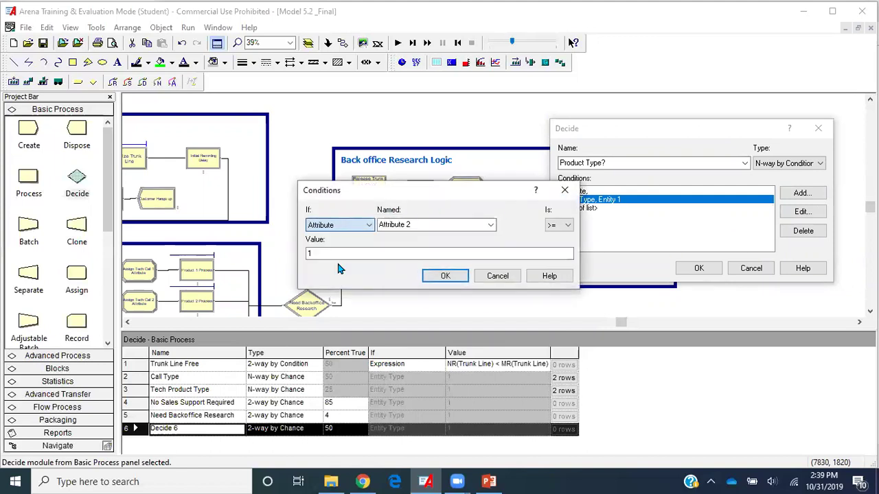
pyautogui.click(490, 225)
pyautogui.scroll(-4, 410, 288)
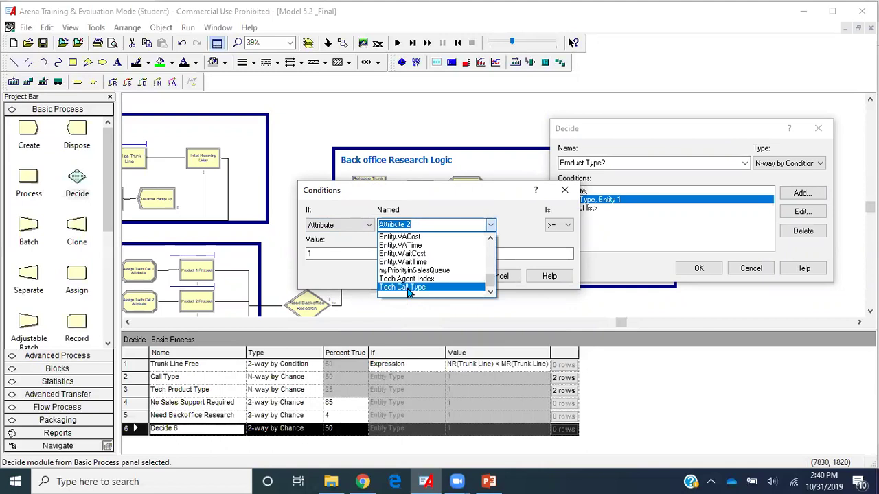
pyautogui.click(410, 287)
pyautogui.click(556, 229)
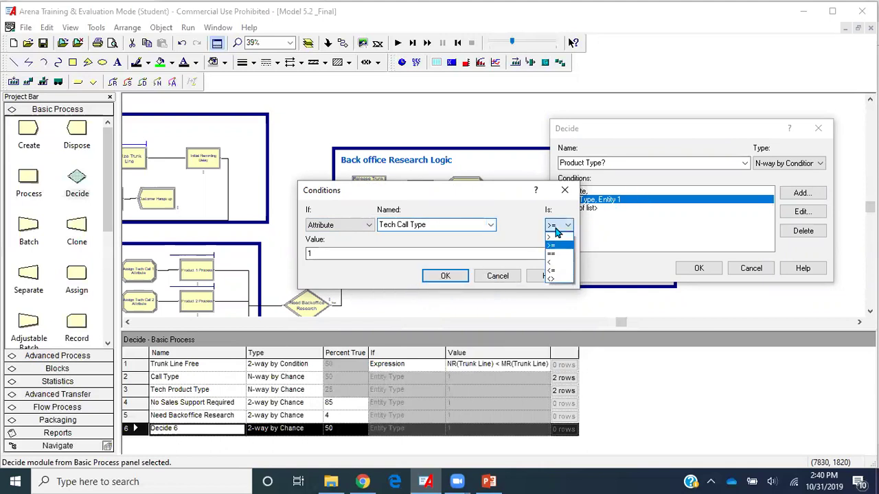
pyautogui.click(555, 253)
pyautogui.doubleClick(529, 252)
pyautogui.write('2')
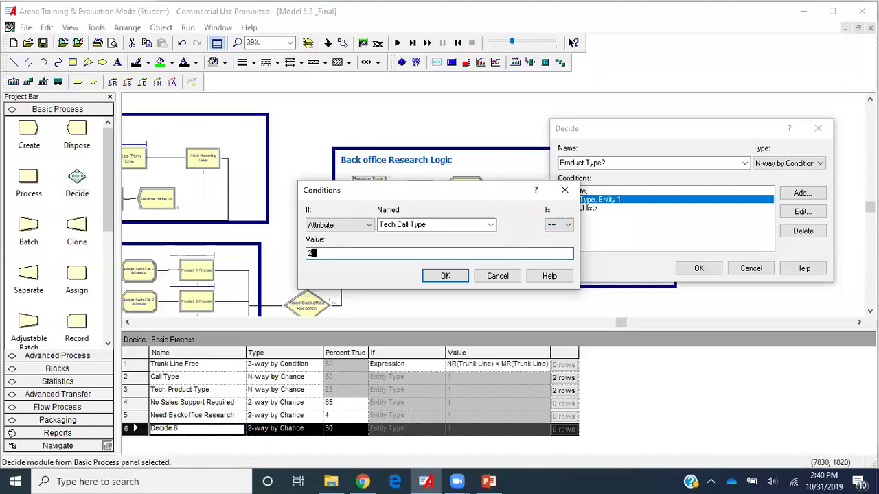
pyautogui.press('Return')
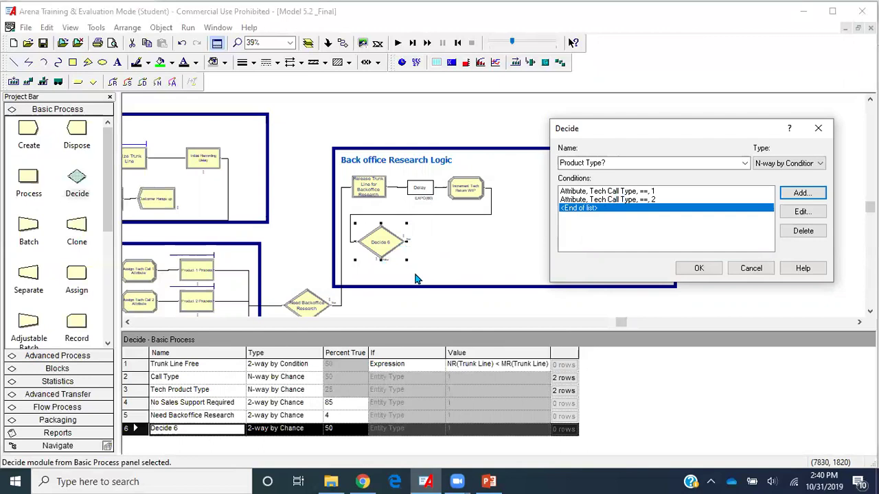
pyautogui.click(705, 266)
# - Place a Seize module to the right of the Product Type? Decide module and delete the connection from its Else exit
pyautogui.scroll(2, 376, 242)
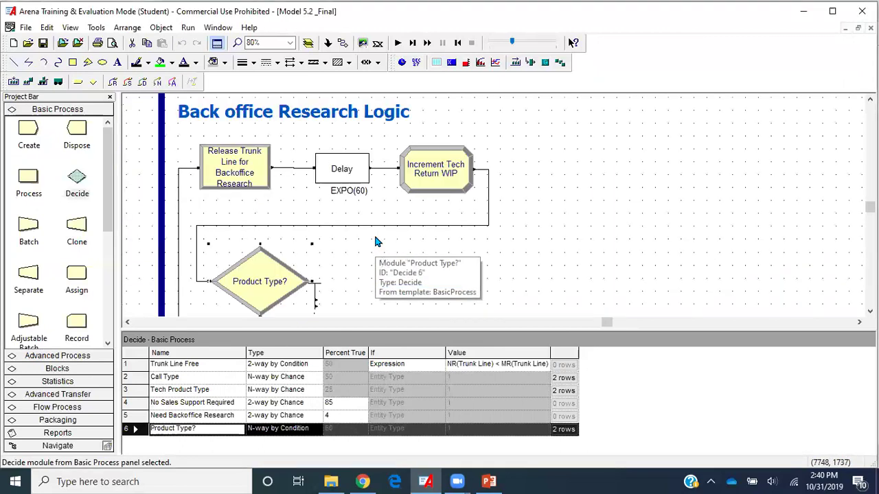
pyautogui.scroll(-1, 360, 292)
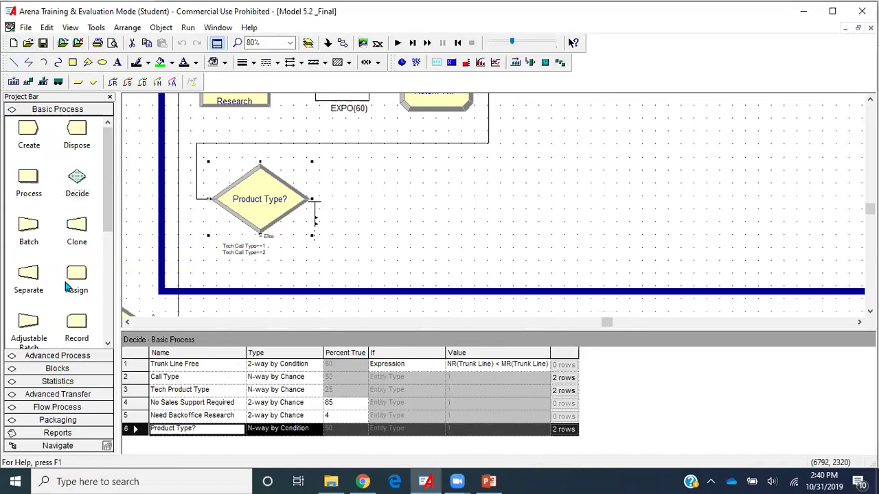
pyautogui.click(61, 357)
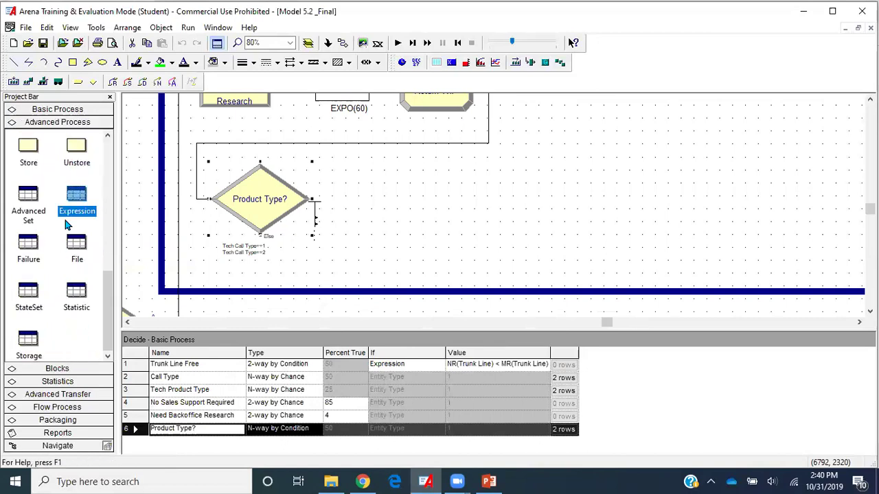
pyautogui.scroll(5, 69, 234)
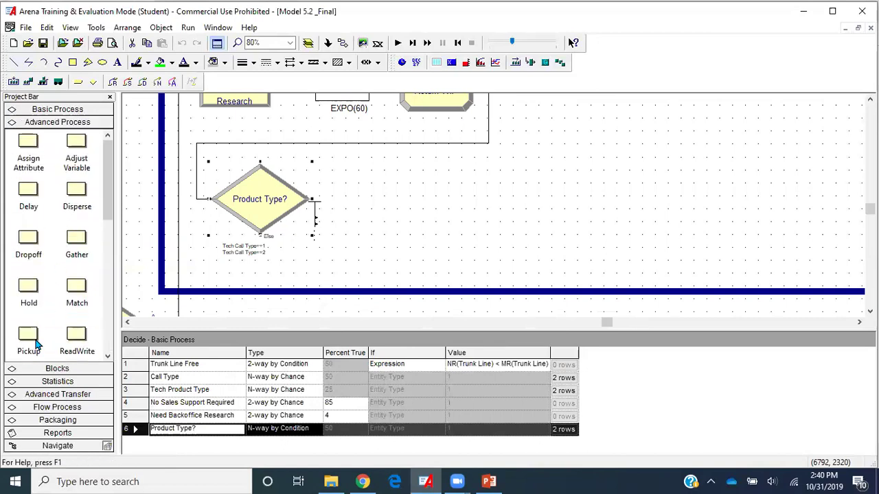
pyautogui.scroll(-3, 38, 345)
pyautogui.scroll(-6, 38, 345)
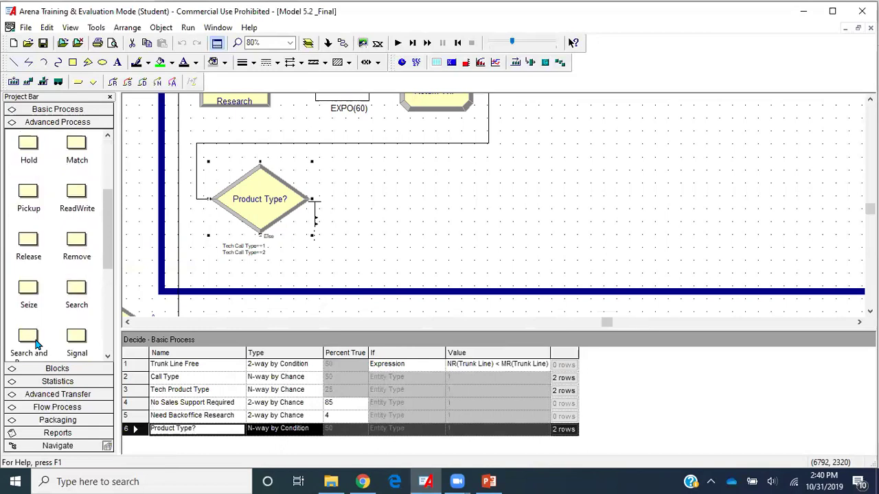
pyautogui.moveTo(28, 218); pyautogui.dragTo(368, 195)
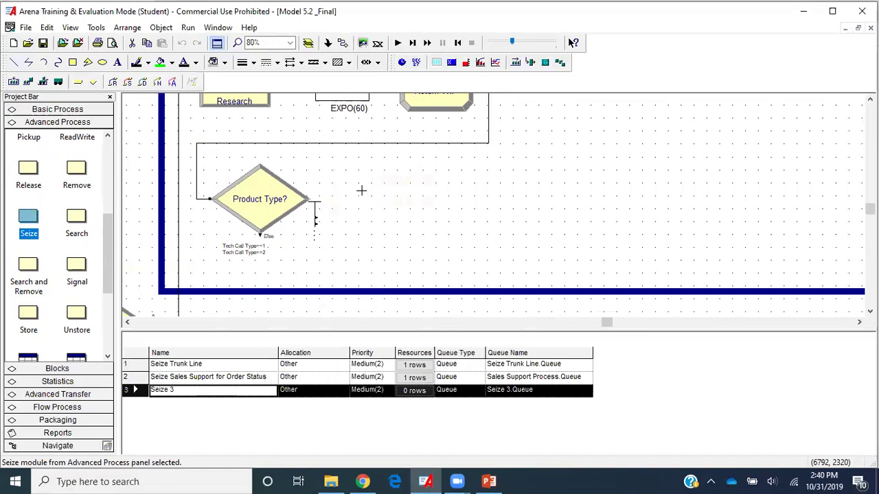
pyautogui.click(473, 192)
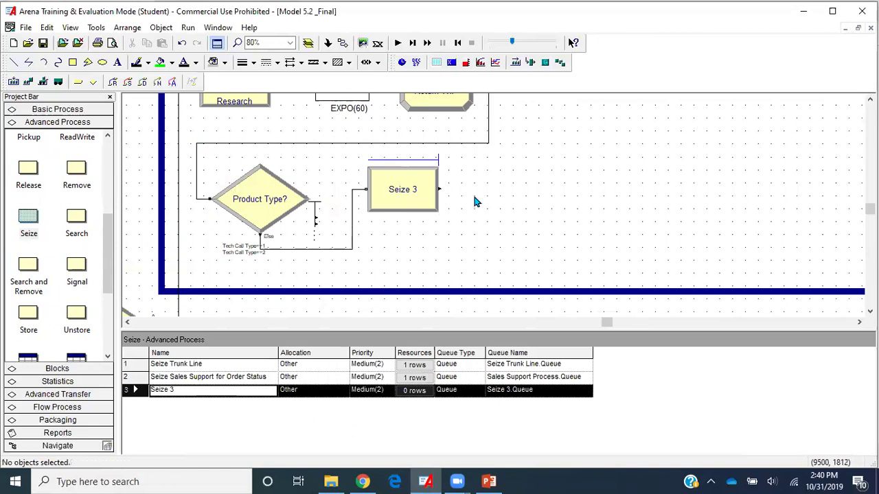
pyautogui.click(352, 244)
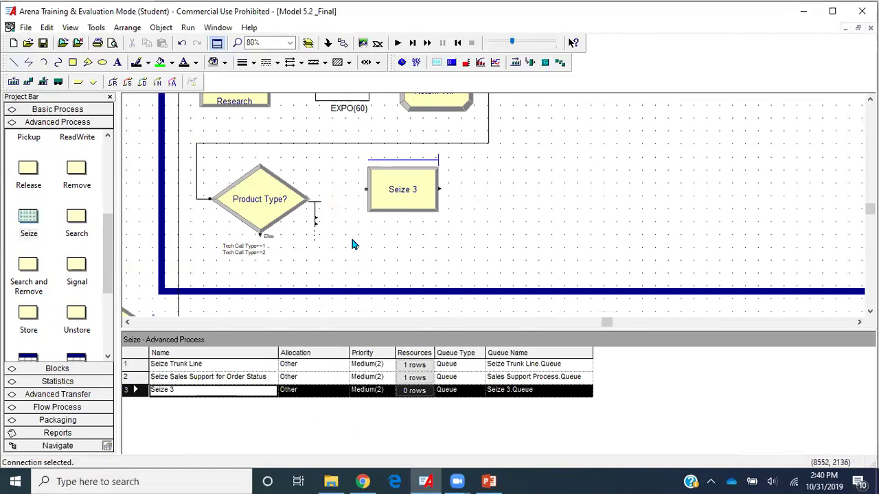
# - Name the new Seize module Seize Tech Agent Type 1 and set its priority to High(1)
pyautogui.doubleClick(412, 189)
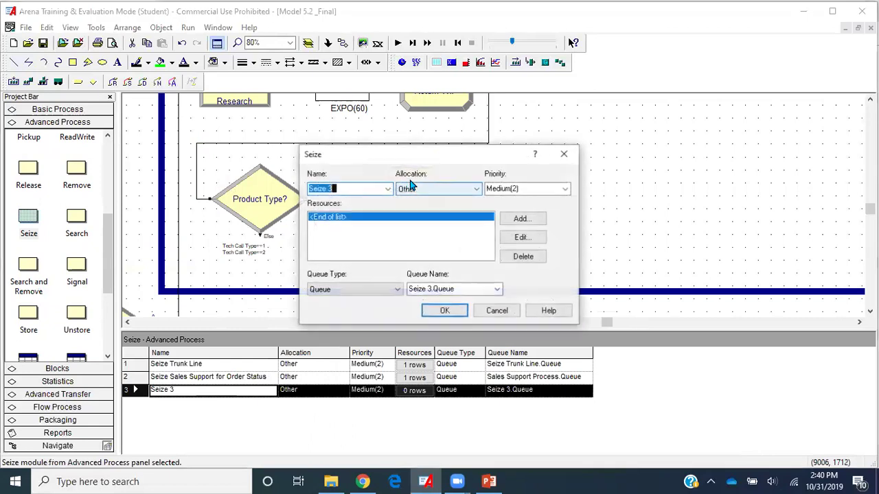
pyautogui.click(353, 190)
pyautogui.press('BackSpace')
pyautogui.write('Tech')
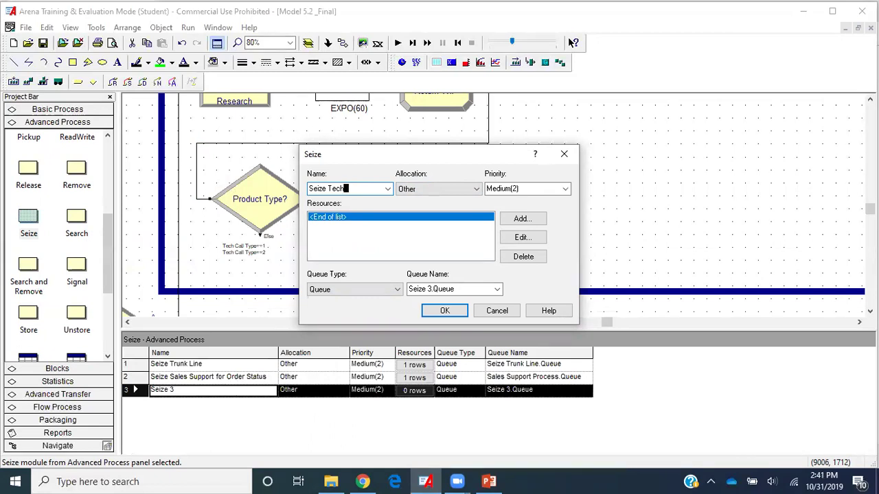
pyautogui.write('Agent Type 1')
pyautogui.click(564, 189)
pyautogui.click(525, 198)
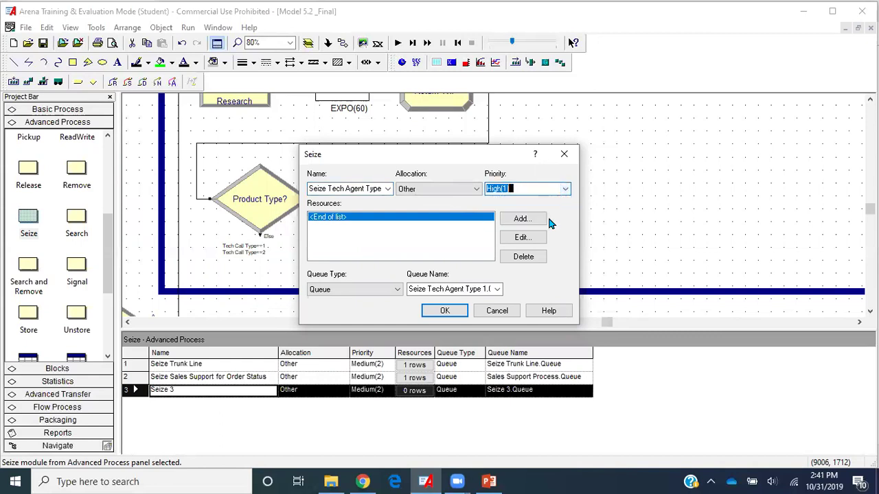
# - Add the resource set Product 1 to the Seize module, using the Specific Member selection rule with Tech Agent Index as the set index
pyautogui.click(534, 219)
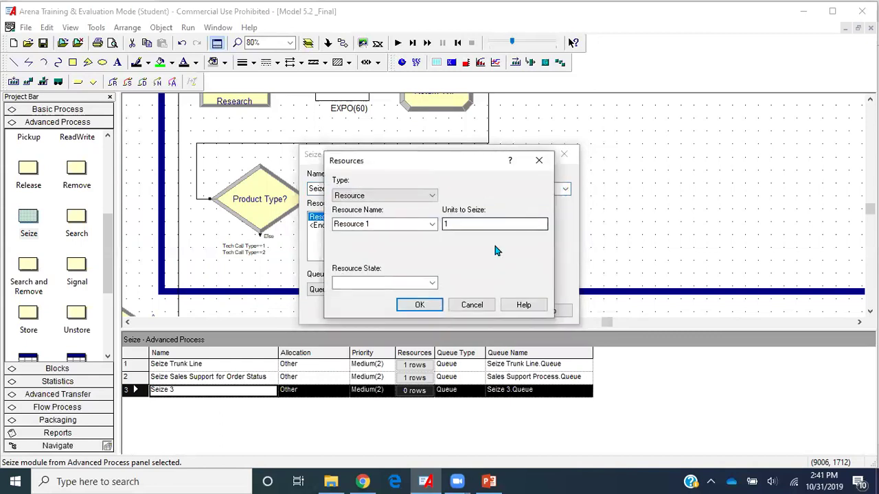
pyautogui.click(399, 193)
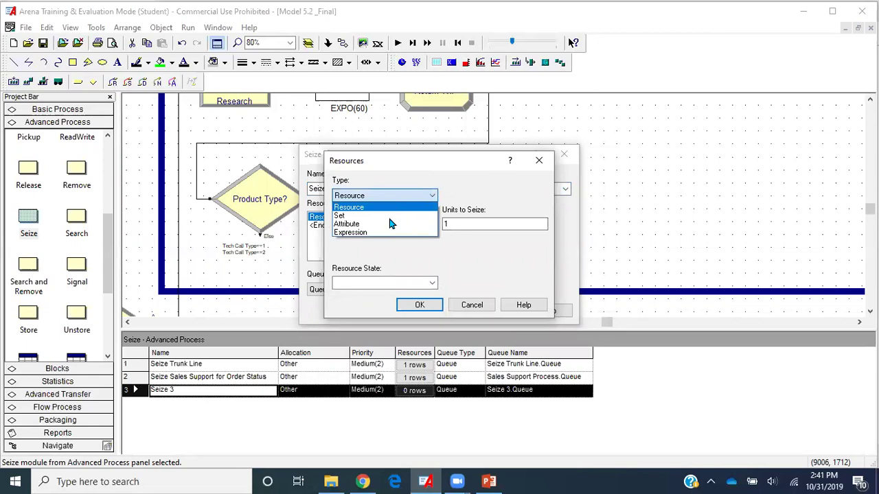
pyautogui.click(382, 215)
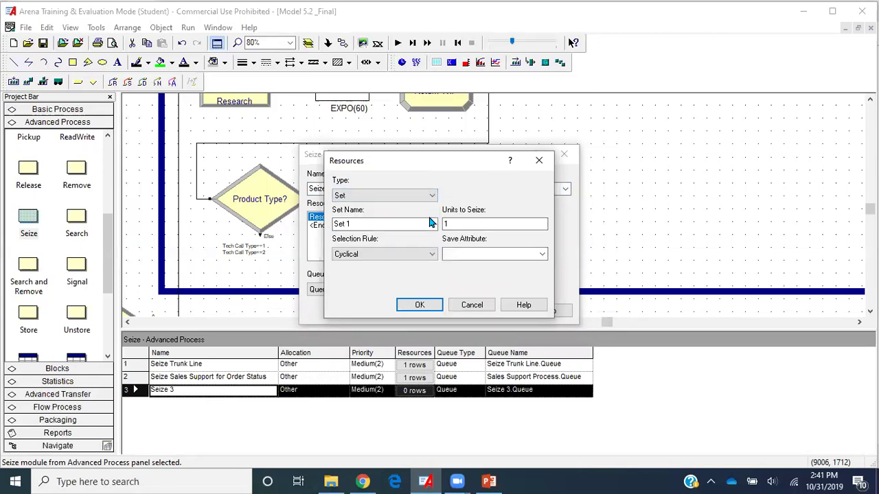
pyautogui.click(431, 223)
pyautogui.click(416, 235)
pyautogui.click(414, 255)
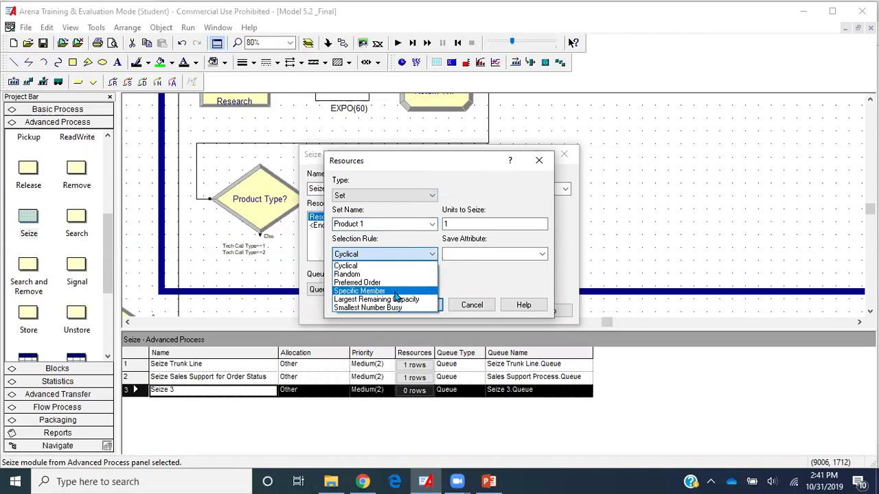
pyautogui.click(397, 296)
pyautogui.click(541, 254)
pyautogui.scroll(-1, 509, 332)
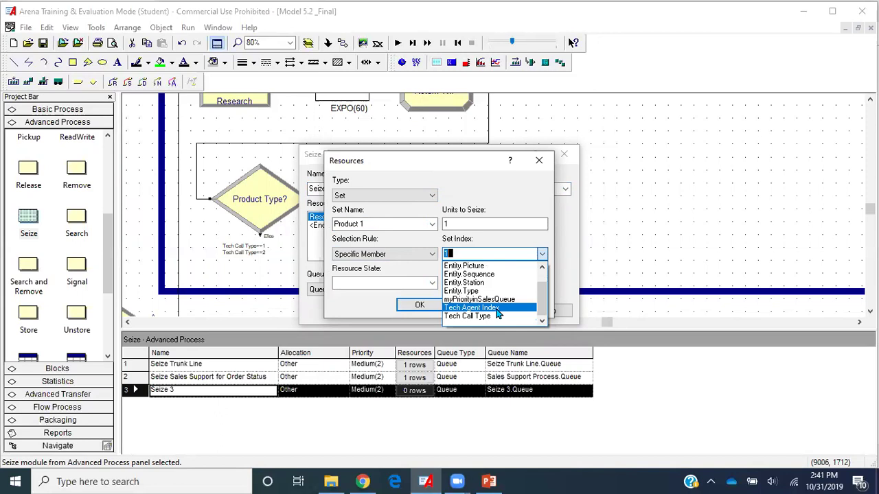
pyautogui.click(496, 308)
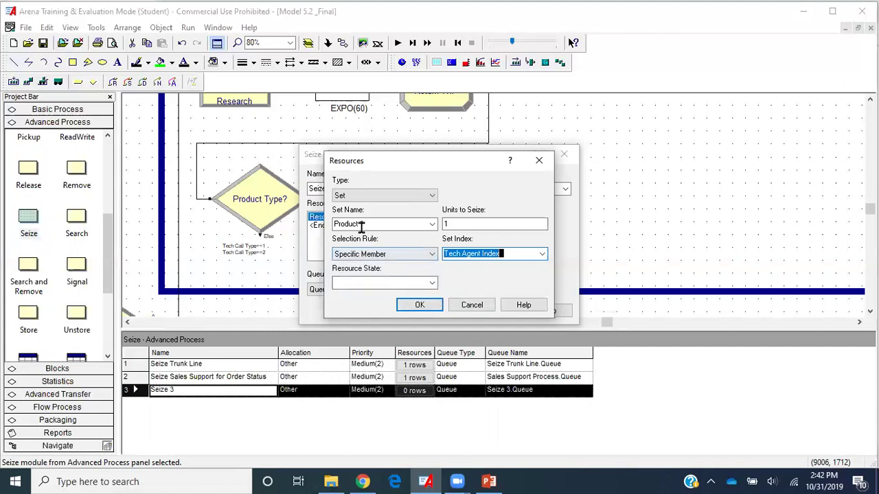
pyautogui.click(419, 306)
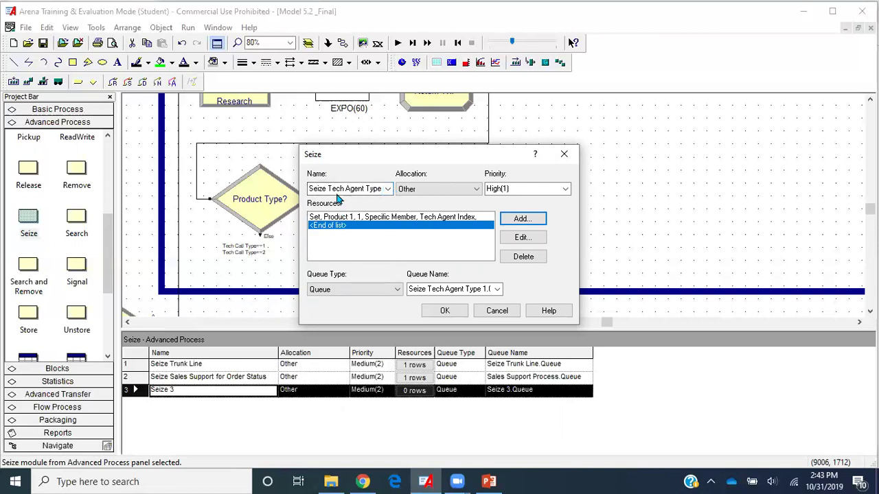
# - Set the Seize module's queue name to Product 1 Process.Queue and accept the module settings
pyautogui.click(497, 289)
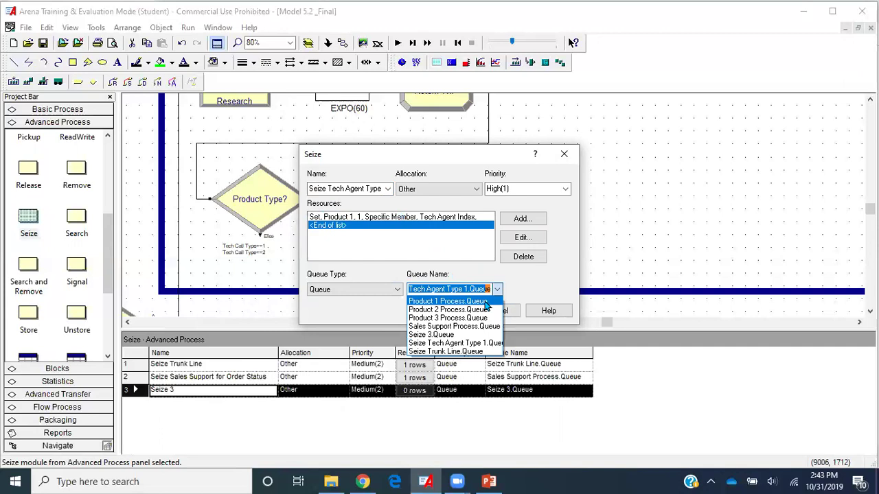
pyautogui.click(485, 303)
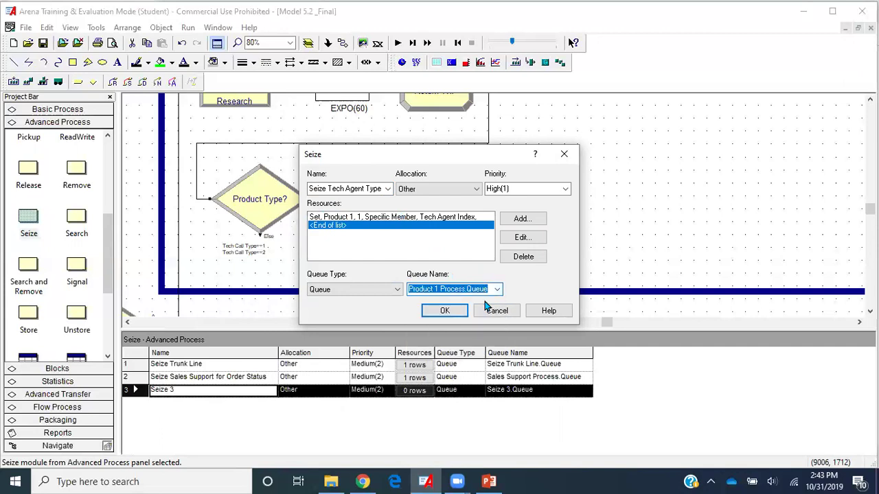
pyautogui.click(446, 311)
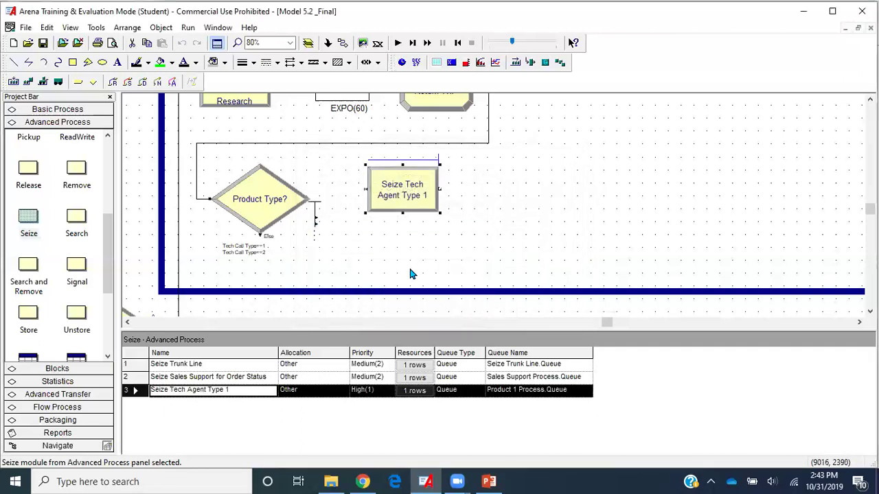
# - Connect the first condition exit of the Product Type? Decide module to the Seize Tech Agent Type 1 module
pyautogui.click(342, 43)
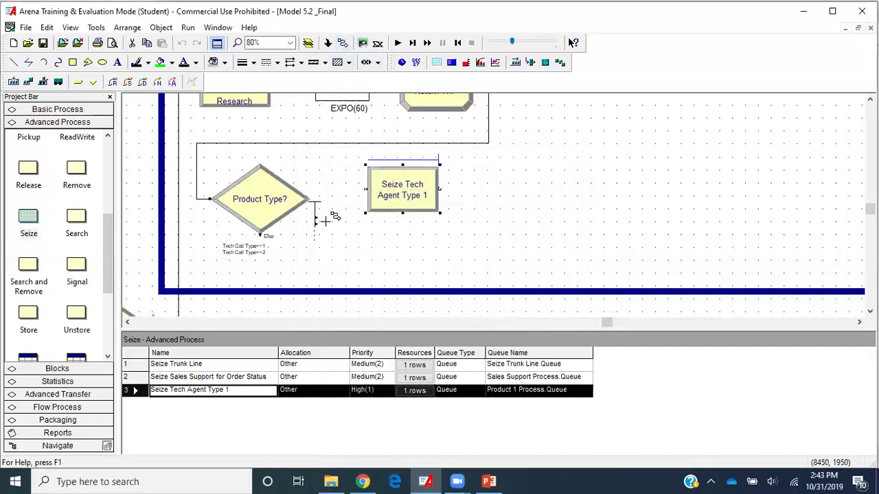
pyautogui.click(316, 220)
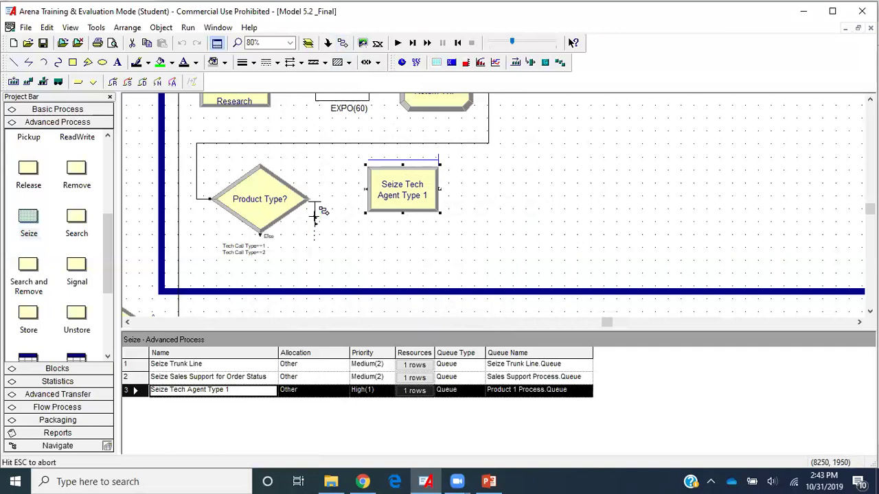
pyautogui.click(365, 189)
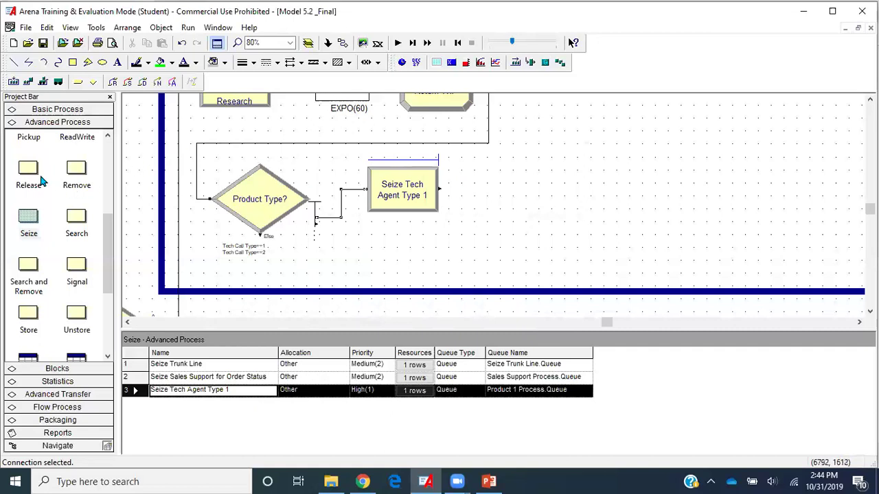
# - Place a Process module to the right of Seize Tech Agent Type 1 and connect the Seize module's exit to it
pyautogui.click(62, 111)
pyautogui.moveTo(29, 179); pyautogui.dragTo(474, 195)
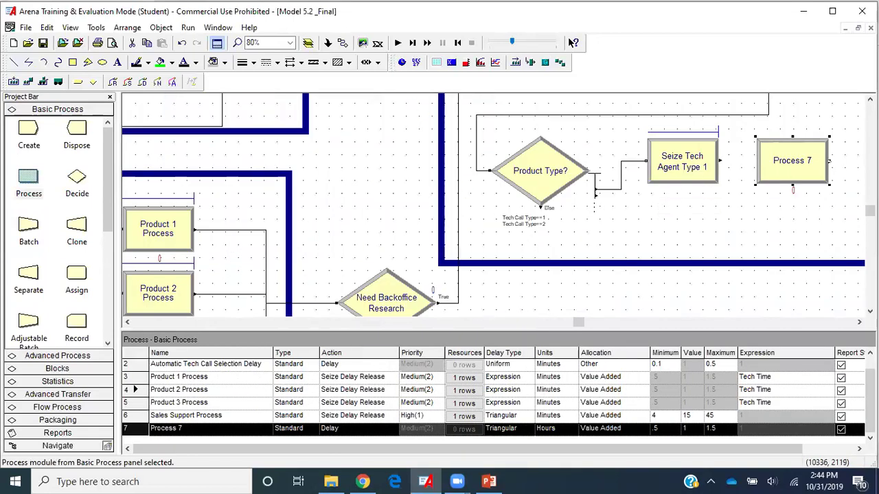
pyautogui.press('Right')
pyautogui.press('Right')
pyautogui.press('Right')
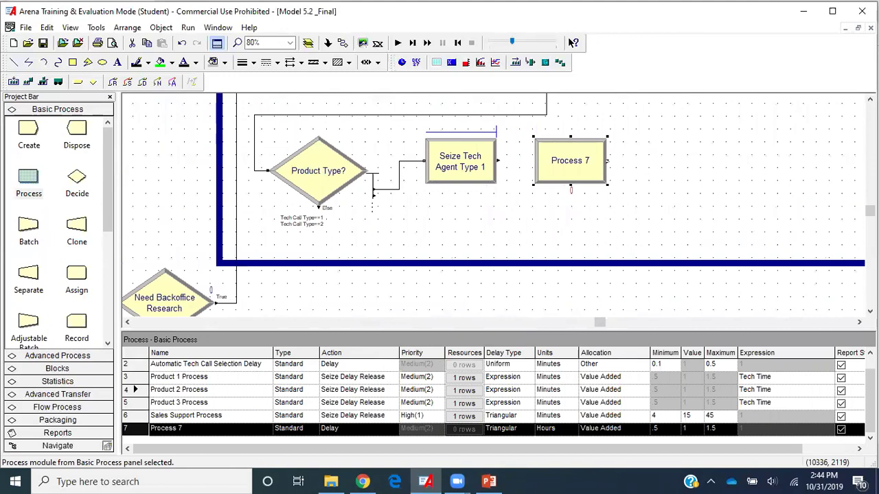
pyautogui.click(328, 43)
pyautogui.click(499, 160)
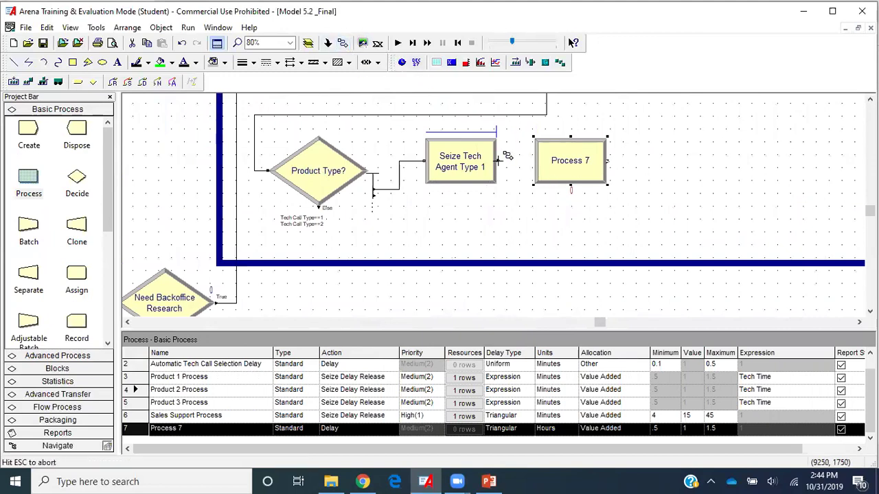
pyautogui.click(535, 161)
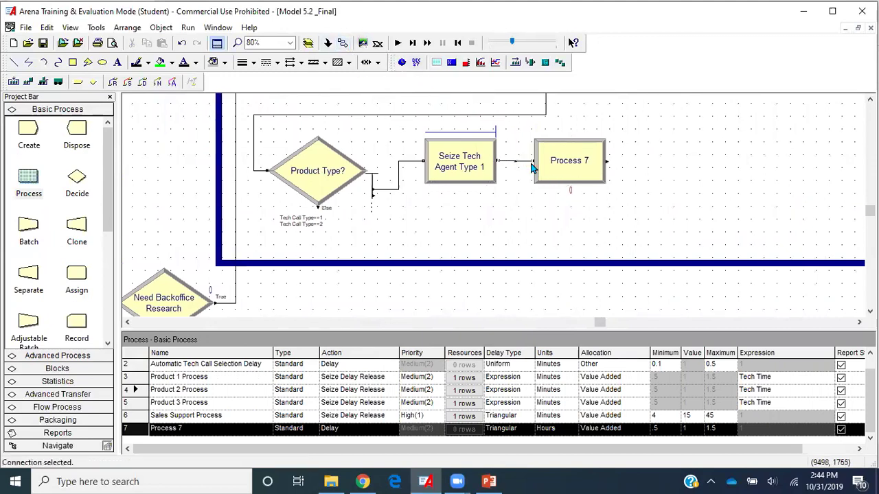
# - Move the new Process module off the Product Type? Decide module, back to the right of Seize Tech Agent Type 1
pyautogui.doubleClick(586, 162)
pyautogui.click(566, 103)
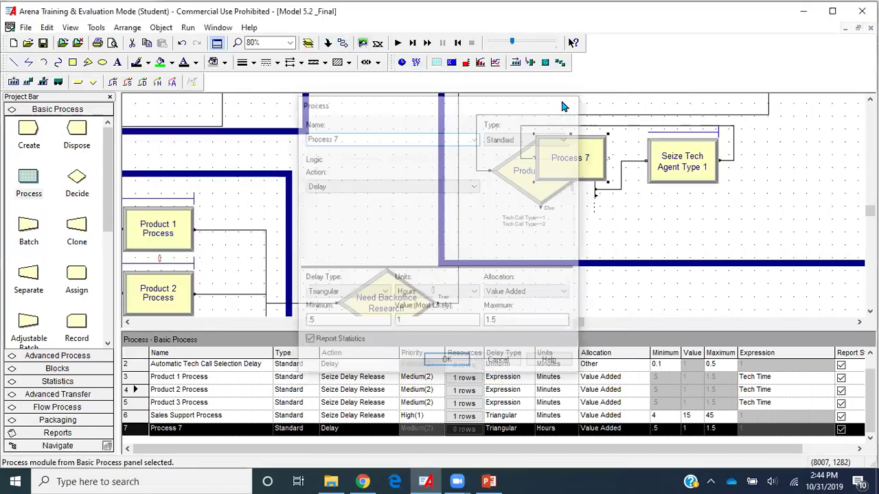
pyautogui.click(548, 168)
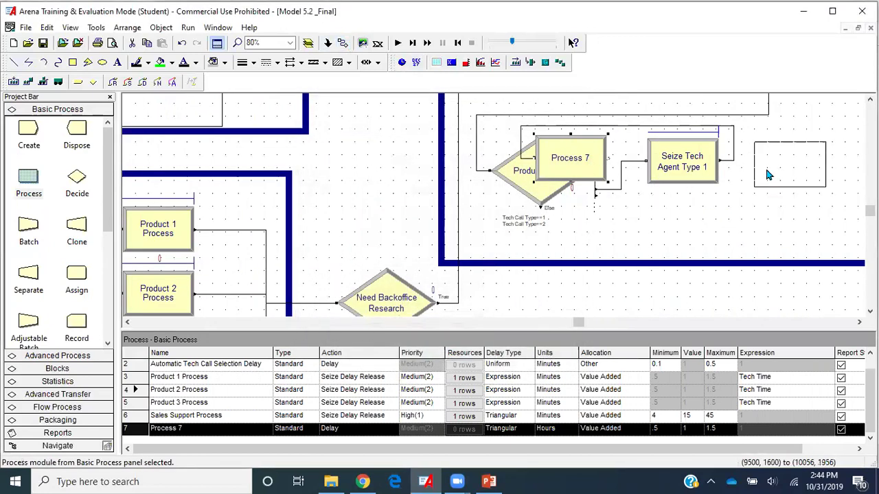
pyautogui.moveTo(767, 174); pyautogui.dragTo(773, 160)
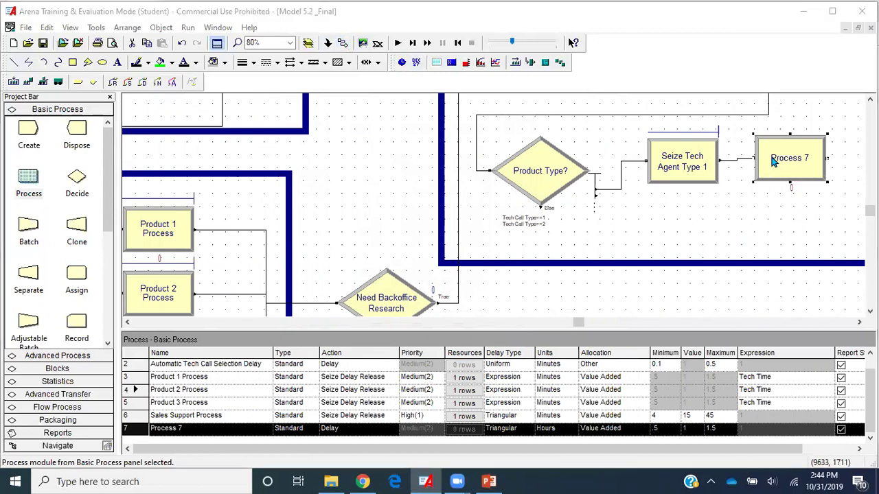
# - Name the new Process module Returned Call Type 1 and set its action to Seize Delay Release
pyautogui.doubleClick(773, 161)
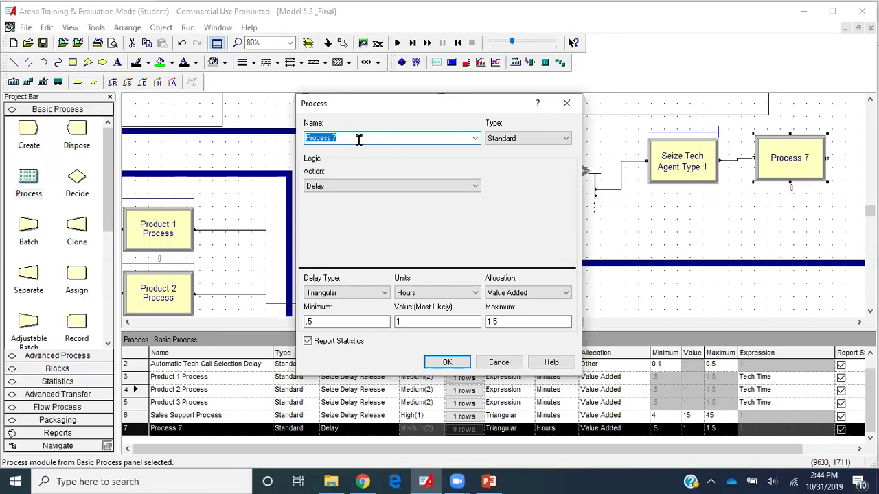
pyautogui.write('Returned Call Type 1')
pyautogui.click(359, 184)
pyautogui.click(354, 217)
# - Add one unit of the Trunk Line resource to the Returned Call Type 1 process
pyautogui.click(508, 215)
pyautogui.click(432, 239)
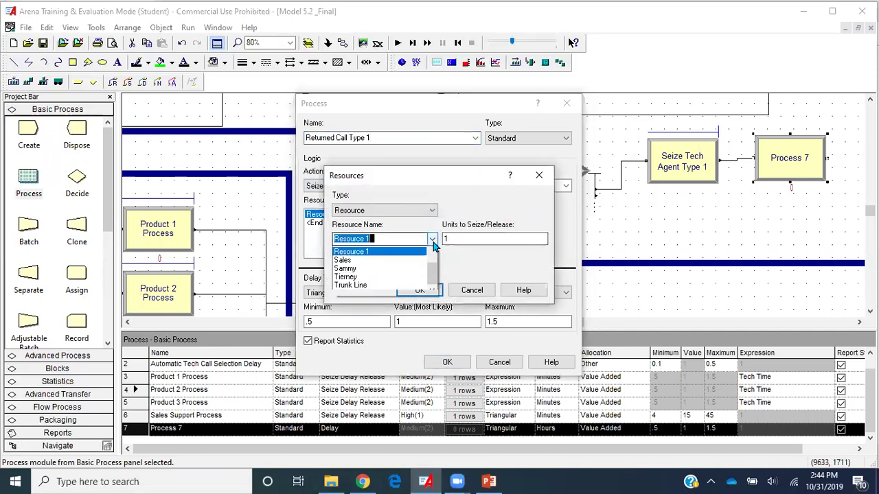
pyautogui.click(384, 300)
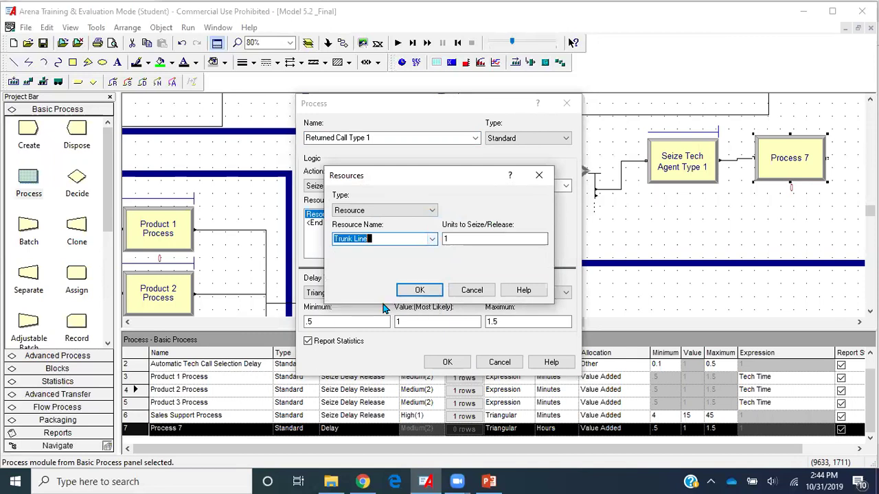
pyautogui.click(418, 290)
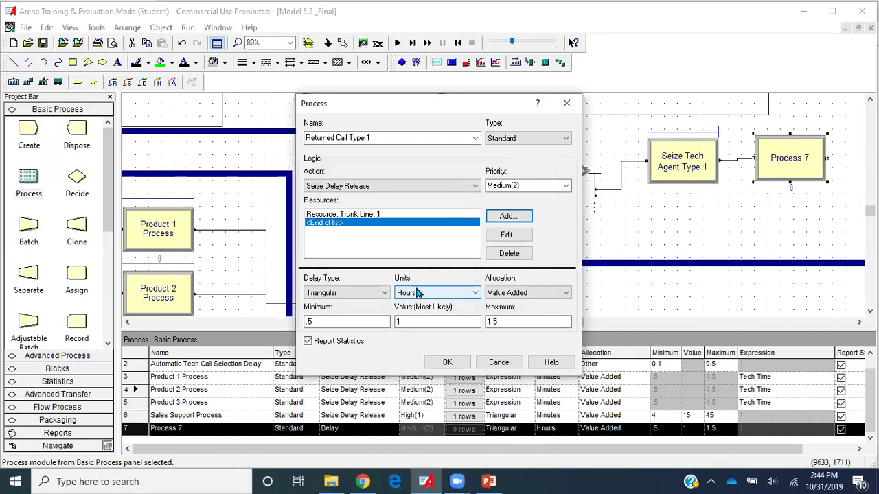
# - Set the Returned Call Type 1 delay type to Expression and its units to Minutes, dismissing the calendar reminder
pyautogui.click(370, 294)
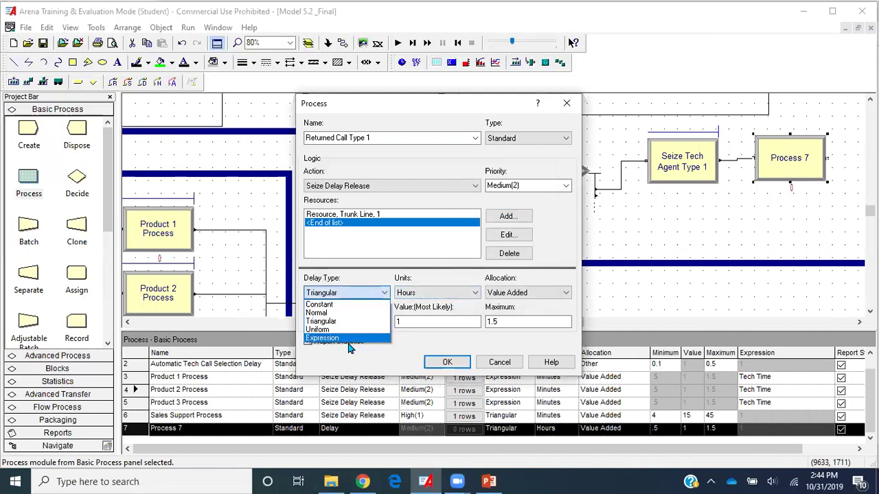
pyautogui.click(343, 339)
pyautogui.click(431, 292)
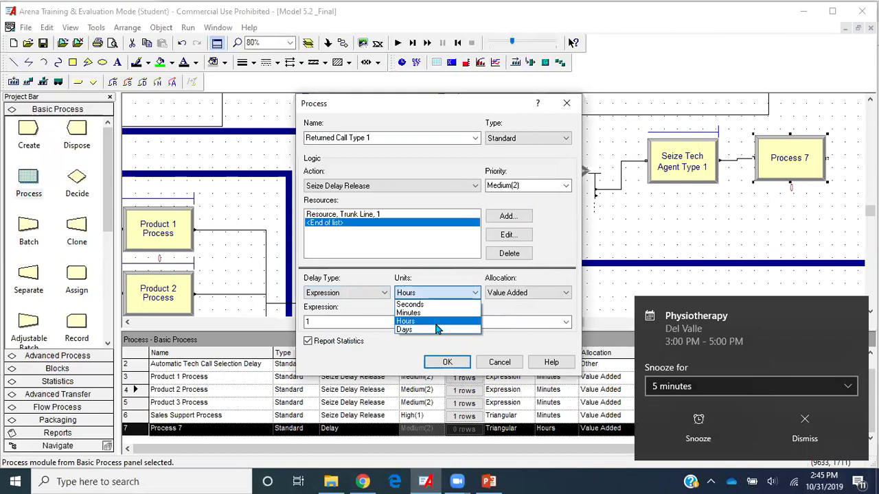
pyautogui.click(815, 430)
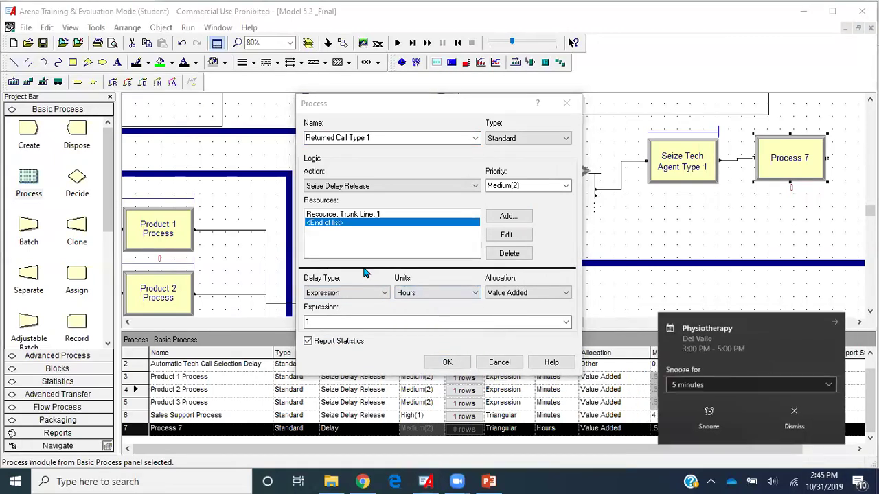
pyautogui.click(423, 295)
pyautogui.click(422, 312)
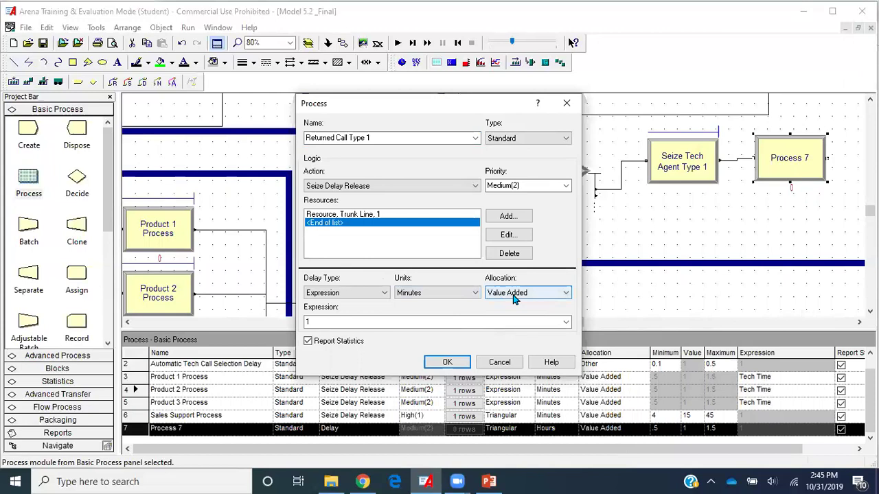
# - Use the Expression Builder to set the delay expression to the Returned Tech Time expression value
pyautogui.click(492, 322)
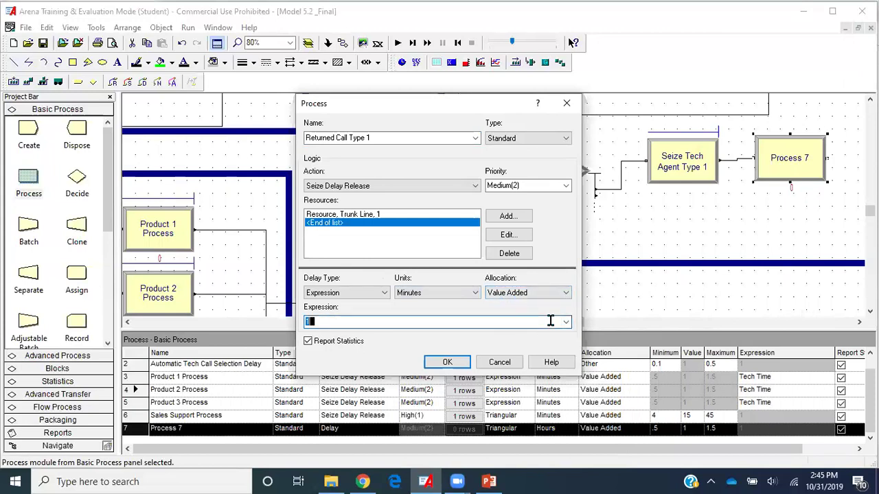
pyautogui.rightClick(550, 321)
pyautogui.click(616, 428)
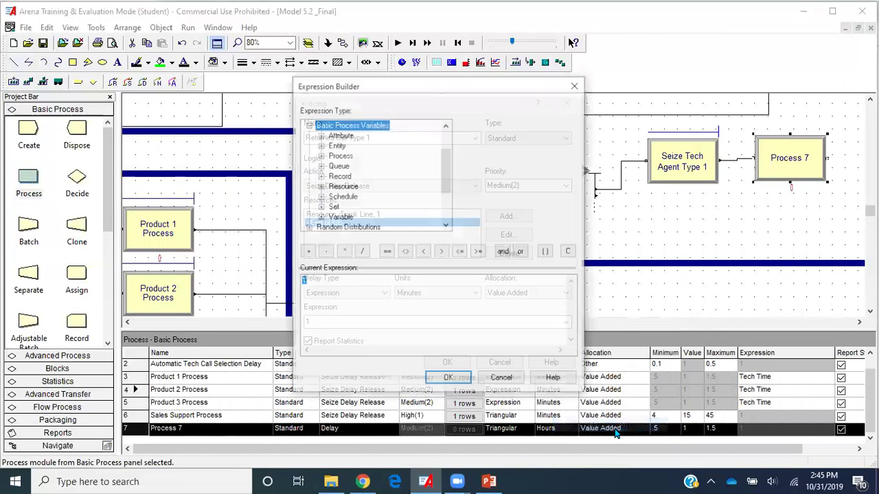
pyautogui.scroll(1, 323, 134)
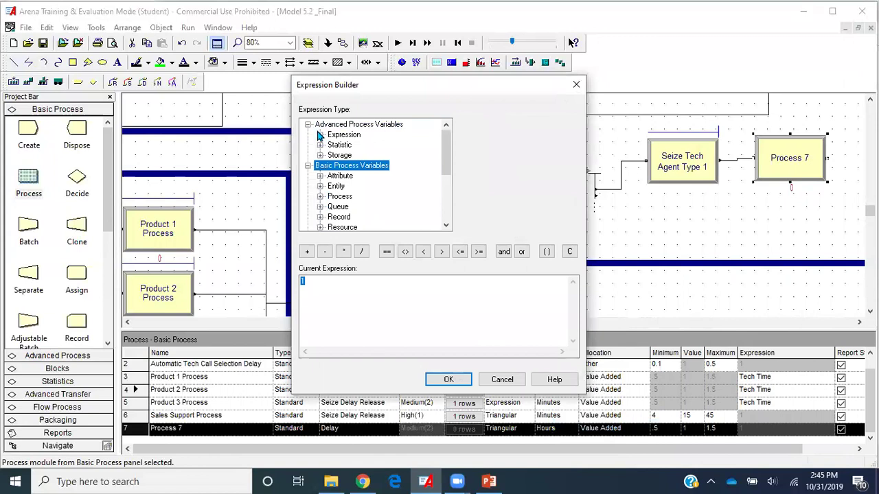
pyautogui.click(320, 135)
pyautogui.click(347, 145)
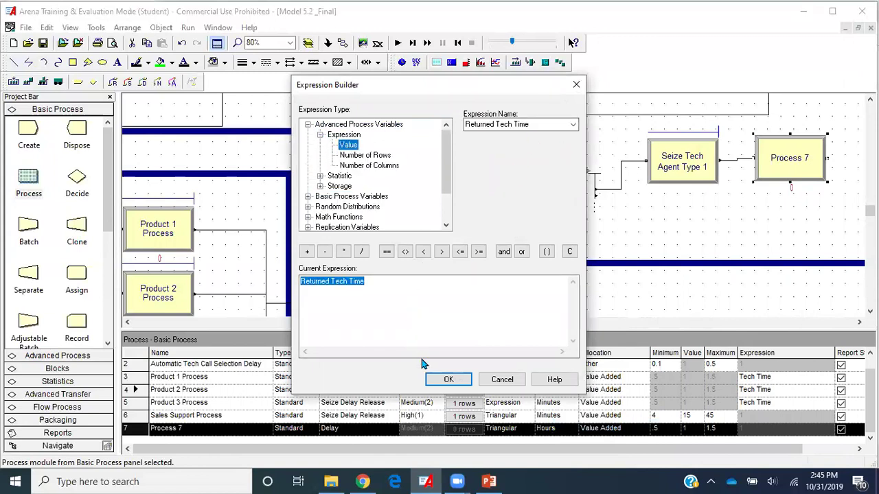
pyautogui.click(447, 380)
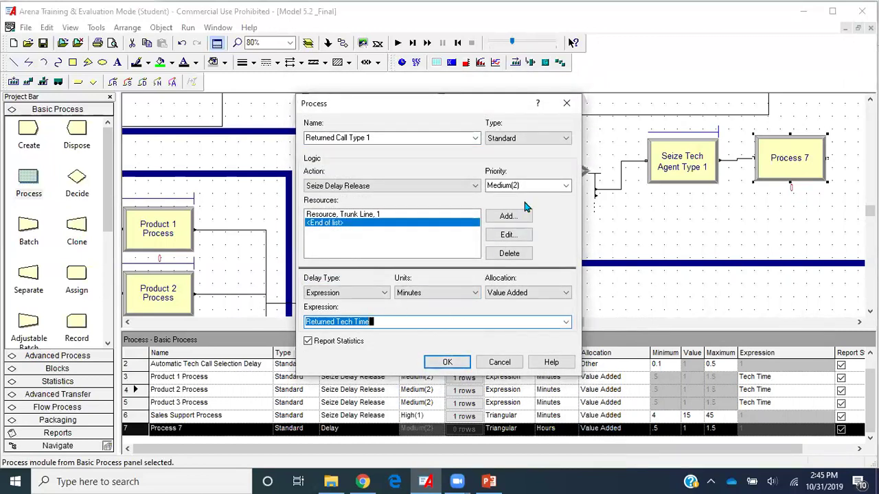
# - Set the Returned Call Type 1 process priority to High(1) and accept the module settings
pyautogui.click(565, 187)
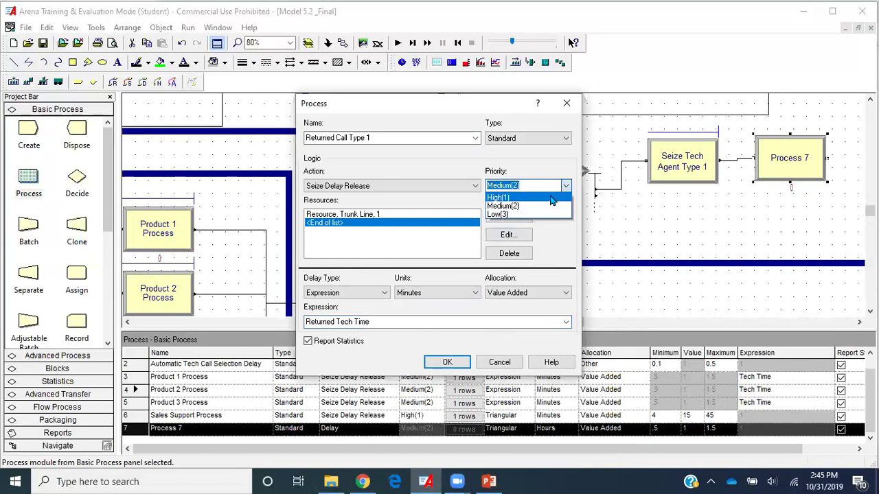
pyautogui.click(549, 197)
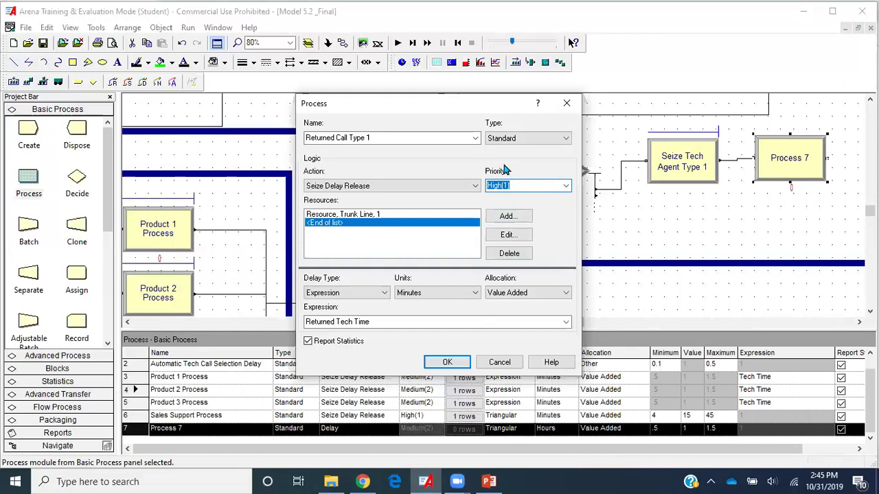
pyautogui.click(447, 363)
# - Open the Seize Trunk Line module to check its priority and resource settings
pyautogui.scroll(-3, 294, 223)
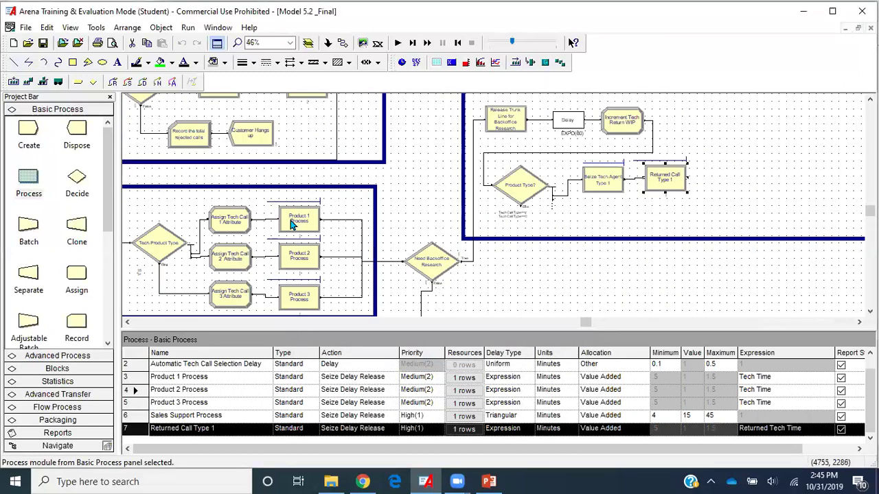
pyautogui.click(223, 124)
pyautogui.doubleClick(224, 124)
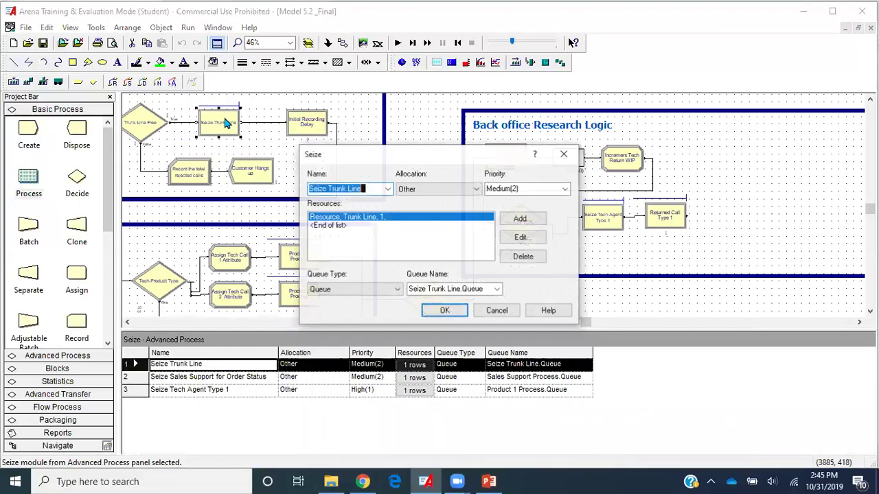
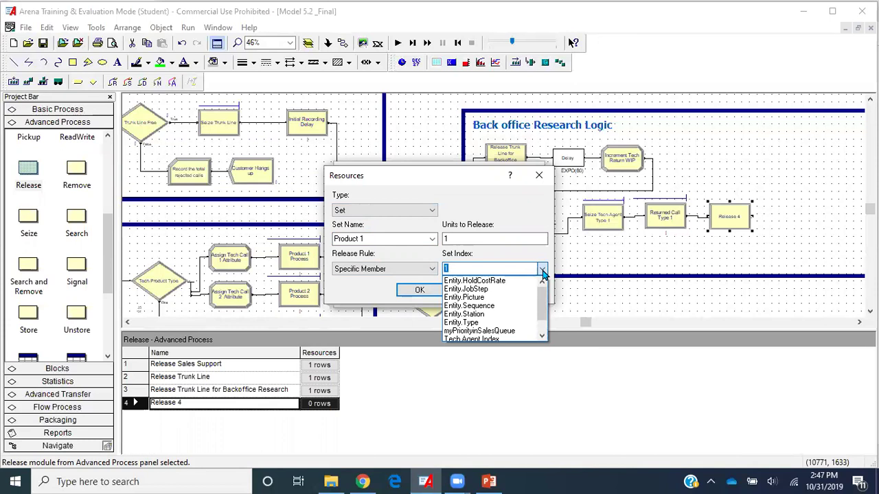
# - Set the released Product 1 set's index to Tech Agent Index, accept the Release module and shift it slightly upward
pyautogui.scroll(-1, 496, 328)
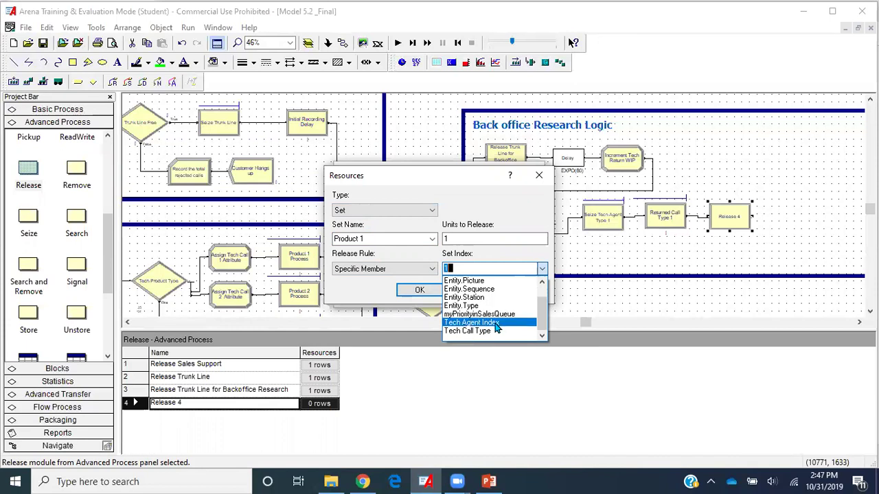
pyautogui.click(497, 322)
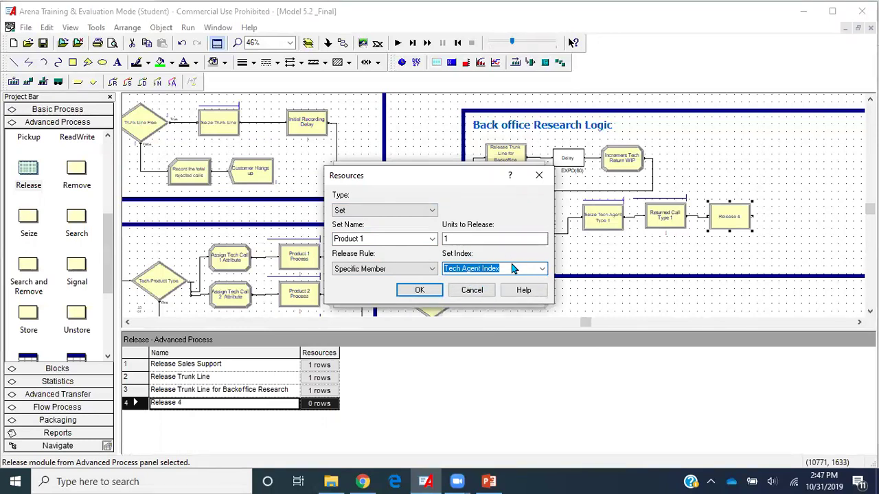
pyautogui.click(419, 291)
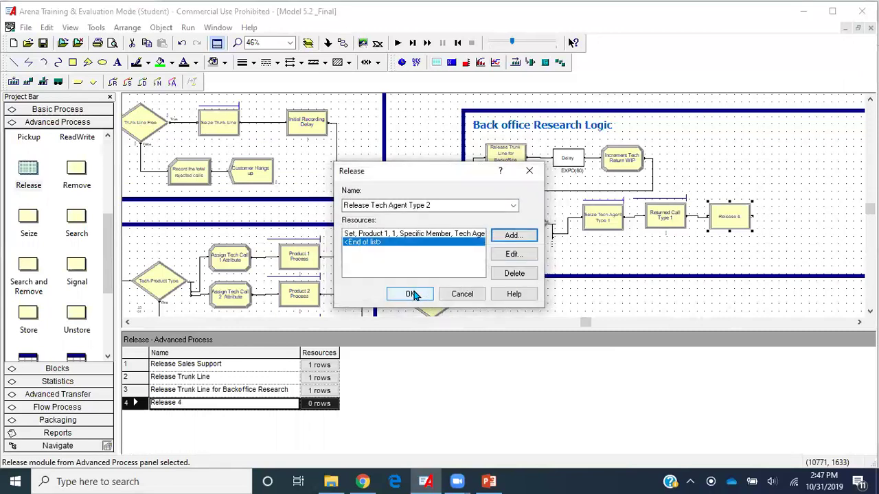
pyautogui.click(412, 294)
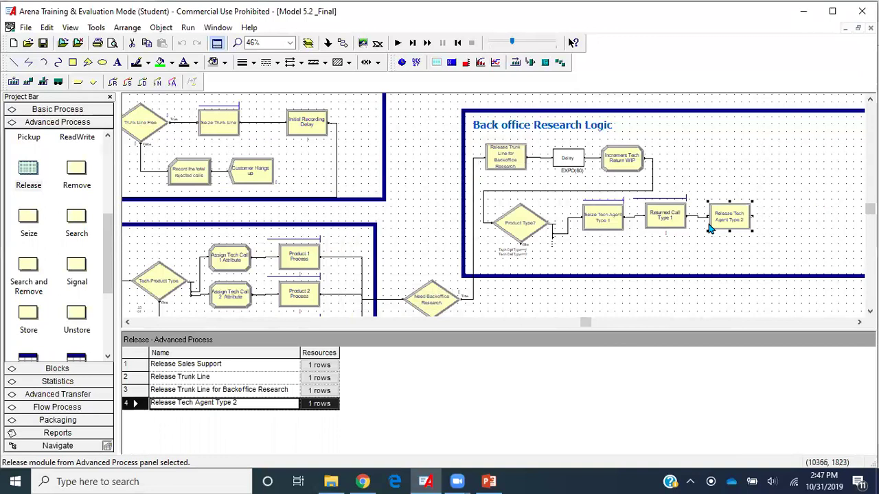
pyautogui.moveTo(723, 228); pyautogui.dragTo(723, 224)
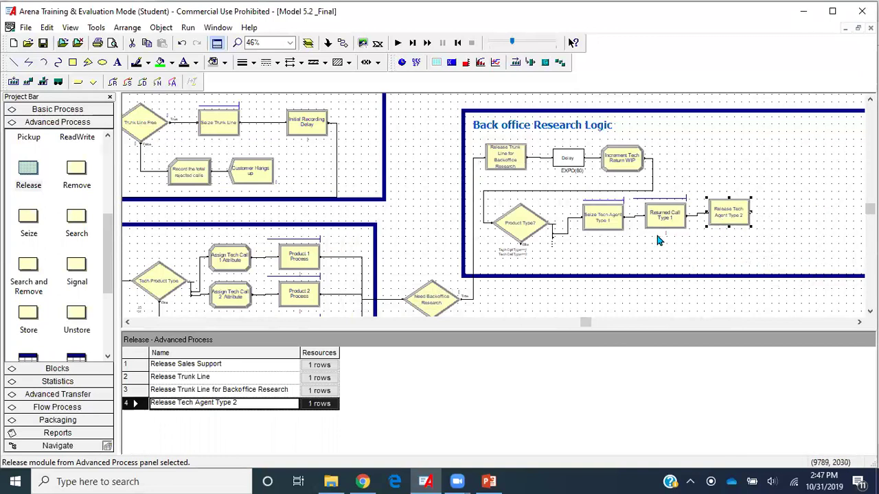
# - Extend the Back office Research Logic box downward and align Release Tech Agent Type 2 with the Returned Call Type 1 module
pyautogui.click(604, 276)
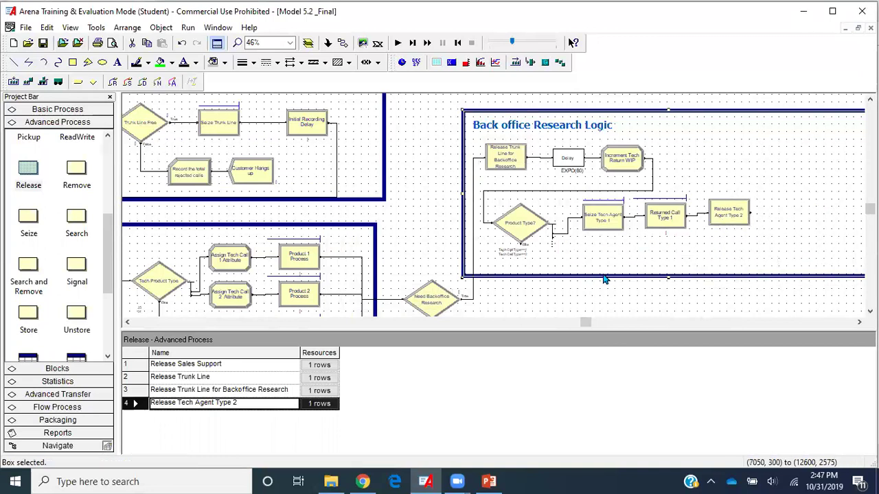
pyautogui.moveTo(667, 278); pyautogui.dragTo(668, 314)
pyautogui.scroll(-1, 672, 257)
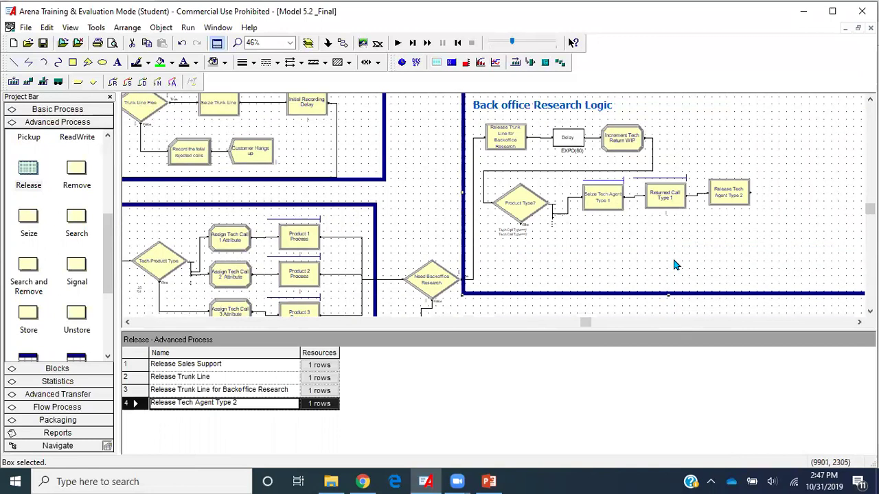
pyautogui.scroll(-2, 675, 265)
pyautogui.click(730, 162)
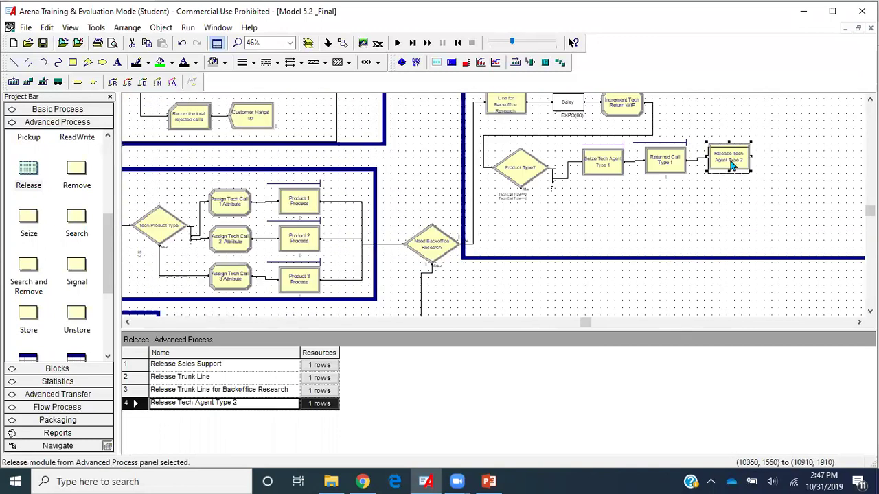
pyautogui.click(723, 230)
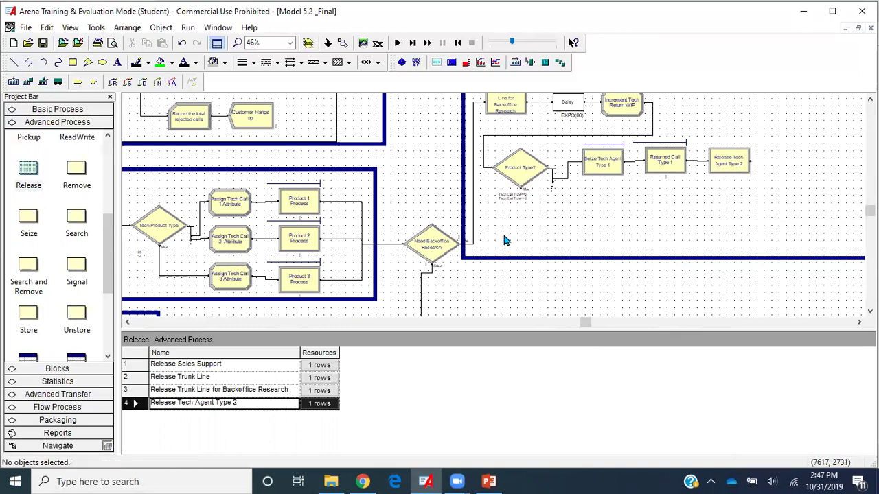
# - Copy the Seize Tech Agent Type 1, Returned Call Type 1 and Release Tech Agent Type 2 modules and paste them as a second row below
pyautogui.click(600, 159)
pyautogui.keyDown('shift'); pyautogui.click(678, 162); pyautogui.keyUp('shift')
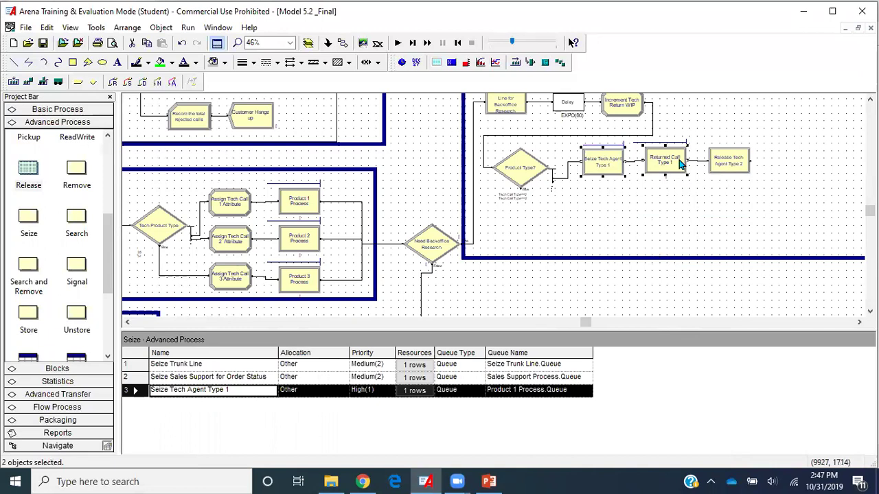
pyautogui.keyDown('shift'); pyautogui.click(714, 169); pyautogui.keyUp('shift')
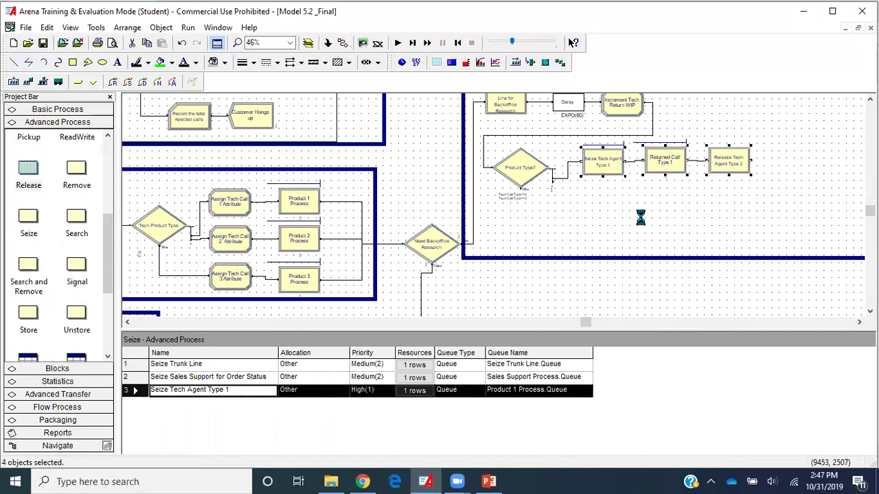
pyautogui.hotkey('ctrl', 'c')
pyautogui.hotkey('ctrl', 'v')
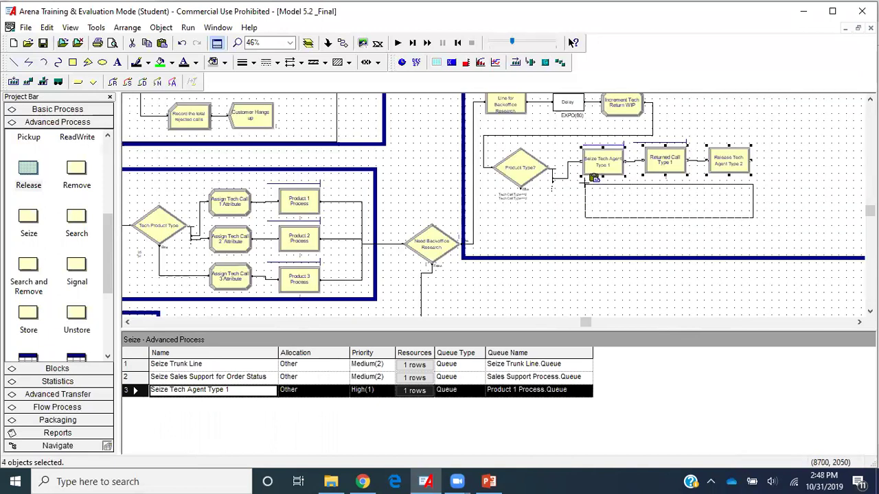
pyautogui.click(585, 189)
# - Extend the Back office Research Logic box further down and paste a third row of the copied modules inside it
pyautogui.click(660, 259)
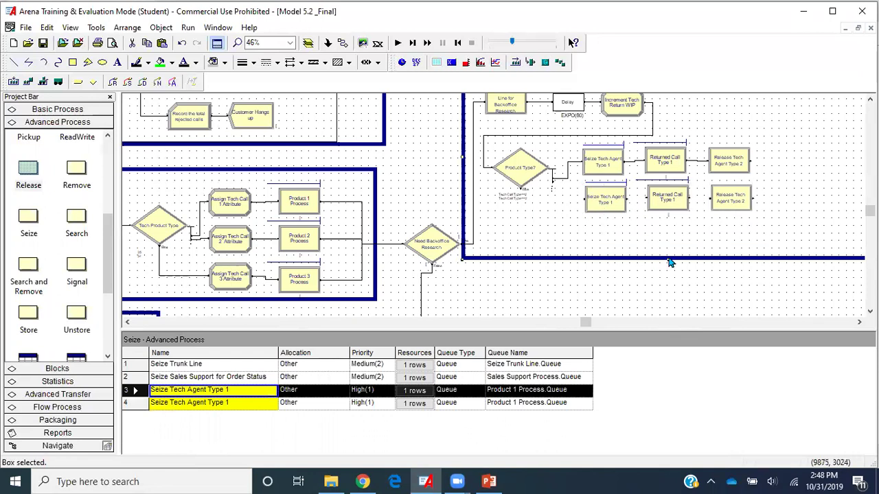
pyautogui.moveTo(668, 259); pyautogui.dragTo(668, 288)
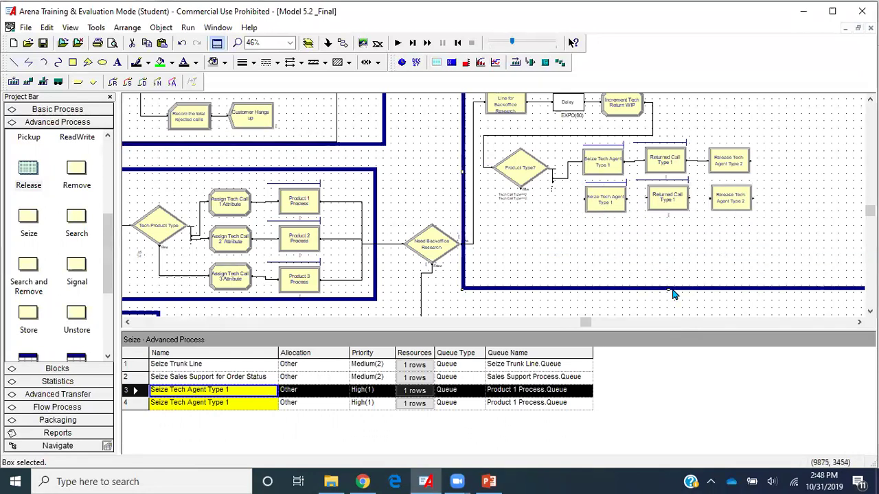
pyautogui.click(583, 221)
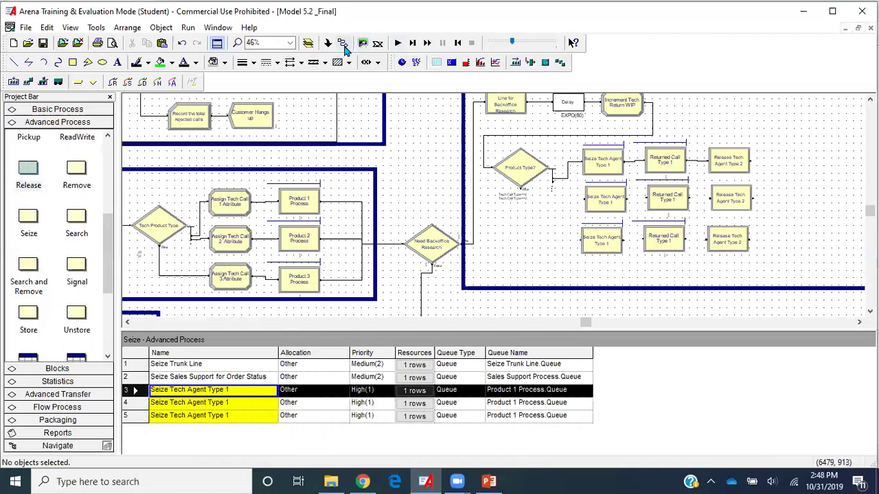
# - Connect the second exit of Product Type? through the second row's Seize, Returned Call and Release modules
pyautogui.click(555, 177)
pyautogui.click(583, 199)
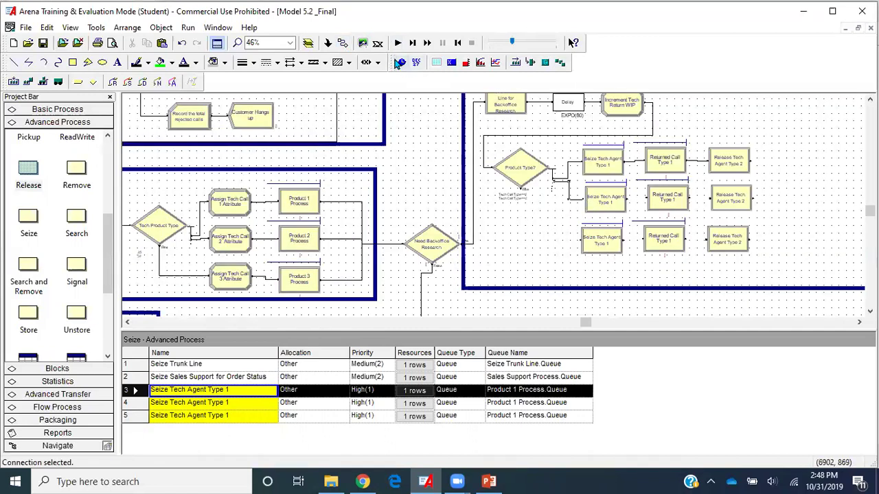
pyautogui.click(343, 43)
pyautogui.click(625, 198)
pyautogui.click(646, 198)
pyautogui.click(342, 43)
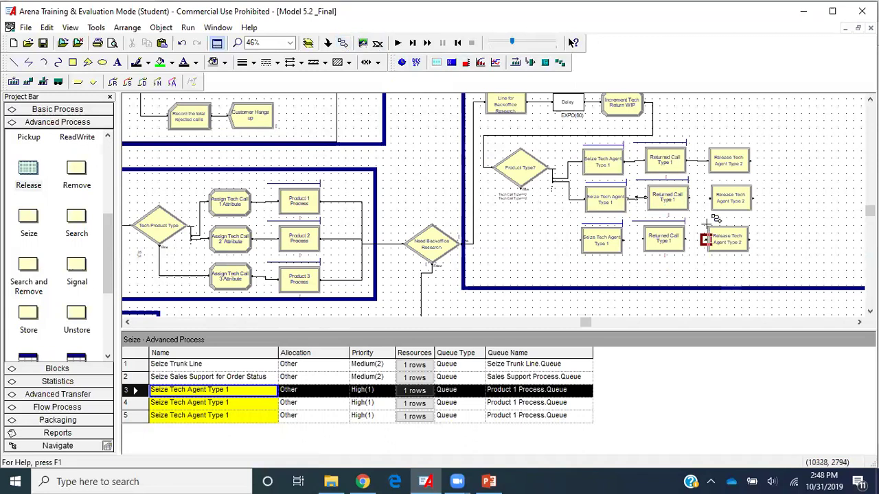
pyautogui.click(693, 197)
pyautogui.click(710, 198)
# - Connect the False exit of Product Type? through the third row's Seize, Returned Call and Release modules
pyautogui.click(343, 44)
pyautogui.click(522, 187)
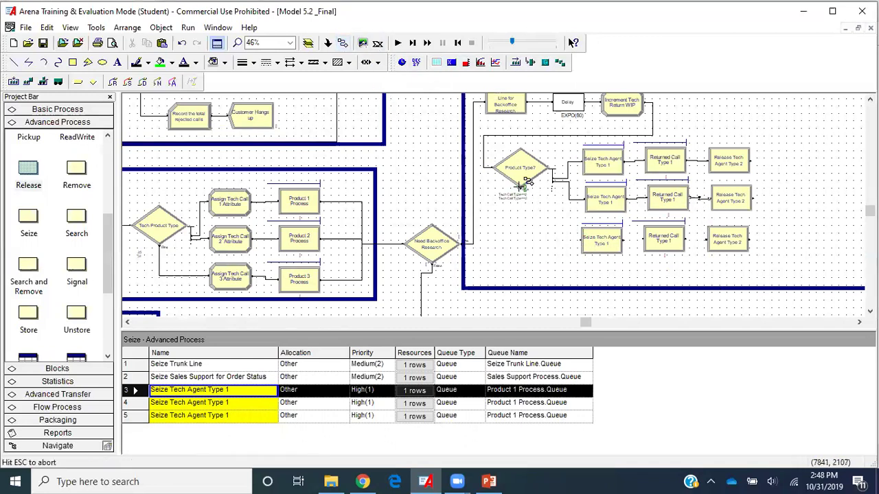
pyautogui.click(580, 239)
pyautogui.click(343, 43)
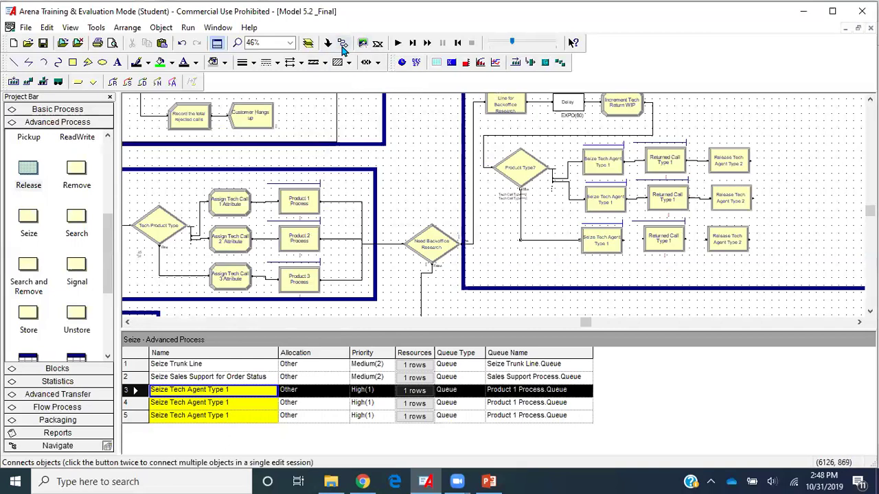
pyautogui.click(623, 240)
pyautogui.click(643, 239)
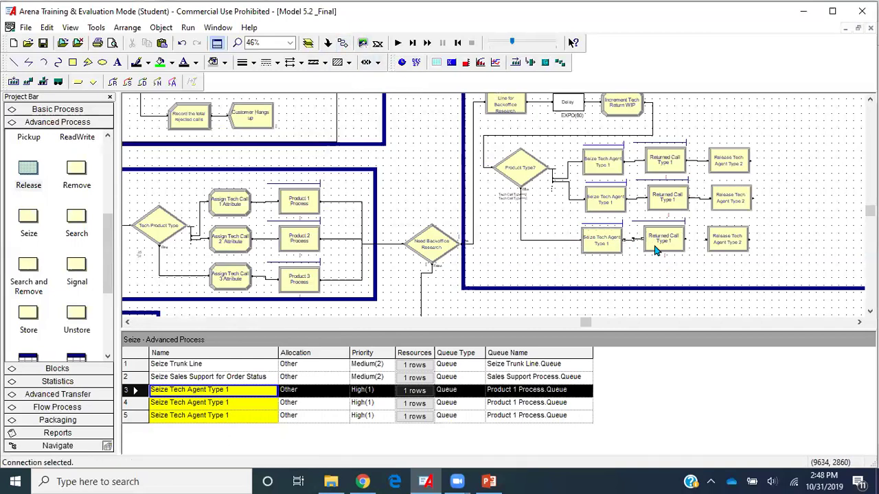
pyautogui.click(342, 43)
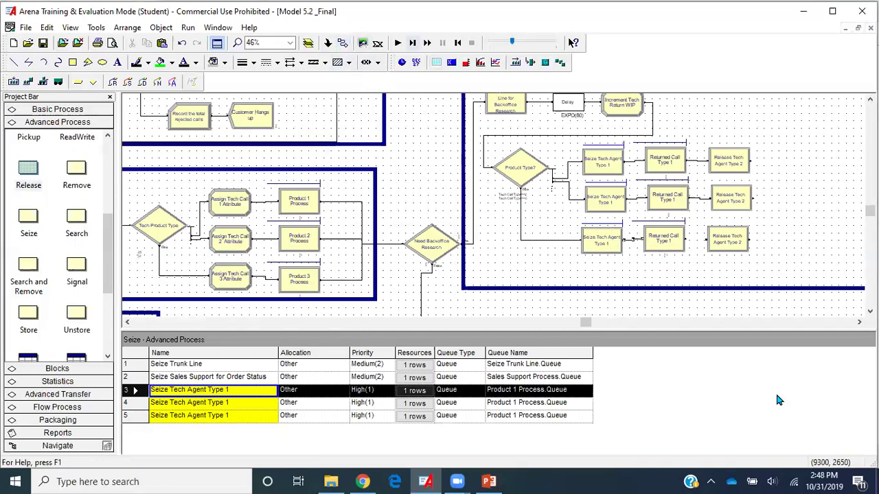
pyautogui.click(686, 238)
pyautogui.click(725, 240)
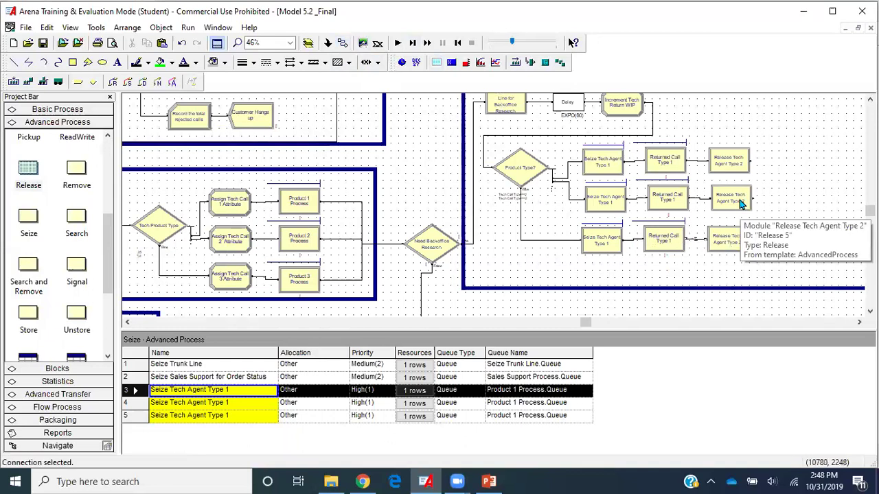
# - Nudge the second row's Release module and the third row's Seize module into line with their neighbours
pyautogui.click(739, 201)
pyautogui.moveTo(740, 200); pyautogui.dragTo(741, 200)
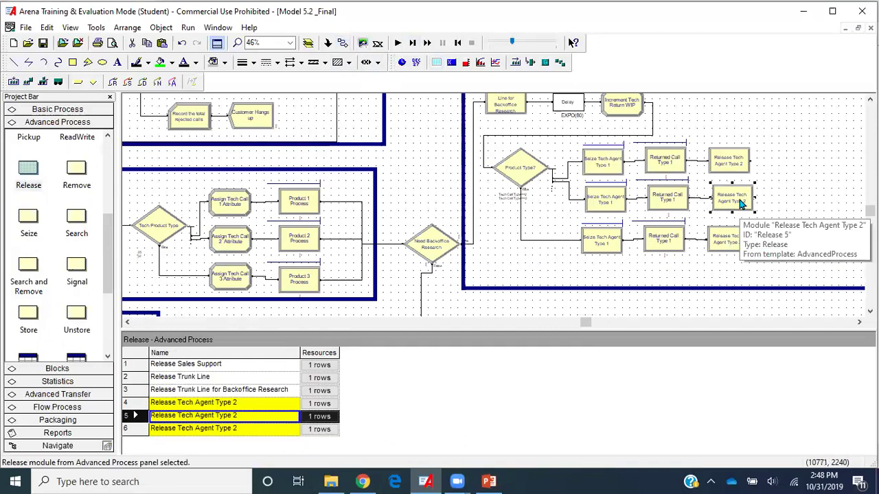
pyautogui.click(604, 239)
# - Rename the second row's Seize module as Seize Tech Agent Type 2 and set its queue to Product 2 Process.Queue
pyautogui.doubleClick(604, 206)
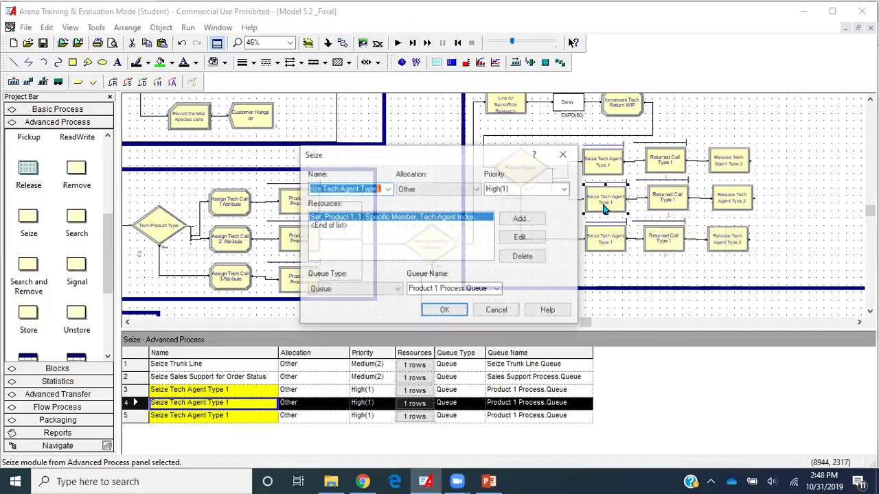
pyautogui.click(378, 189)
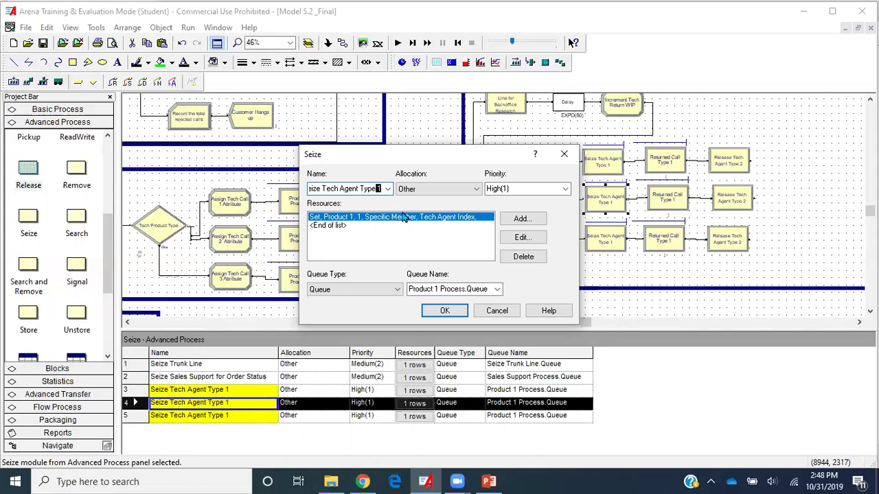
pyautogui.press('BackSpace')
pyautogui.press('BackSpace')
pyautogui.press('BackSpace')
pyautogui.write('2')
pyautogui.press('BackSpace')
pyautogui.press('BackSpace')
pyautogui.write('2')
pyautogui.click(497, 289)
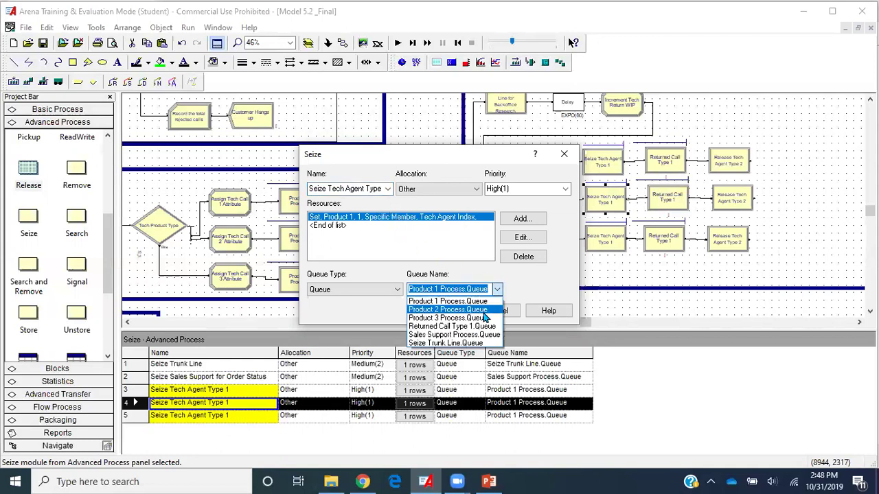
pyautogui.click(484, 311)
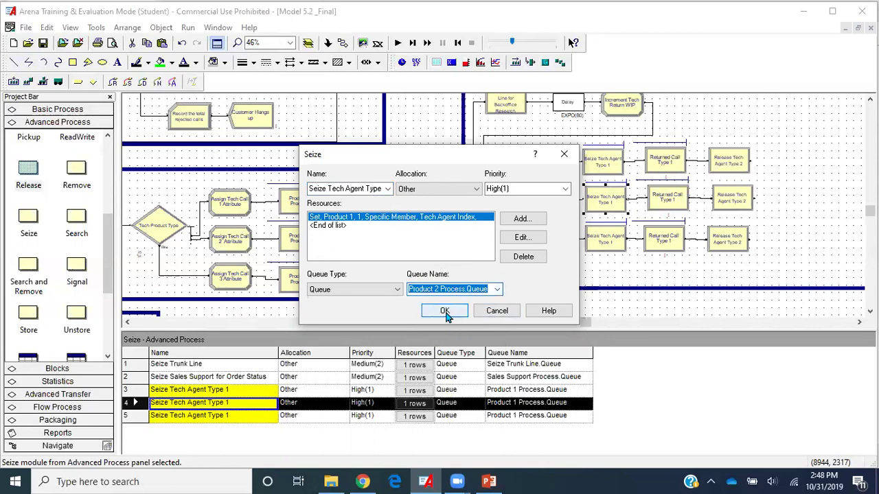
pyautogui.click(446, 311)
# - Rename the second row's Returned Call process as Returned Call Type 2
pyautogui.doubleClick(669, 215)
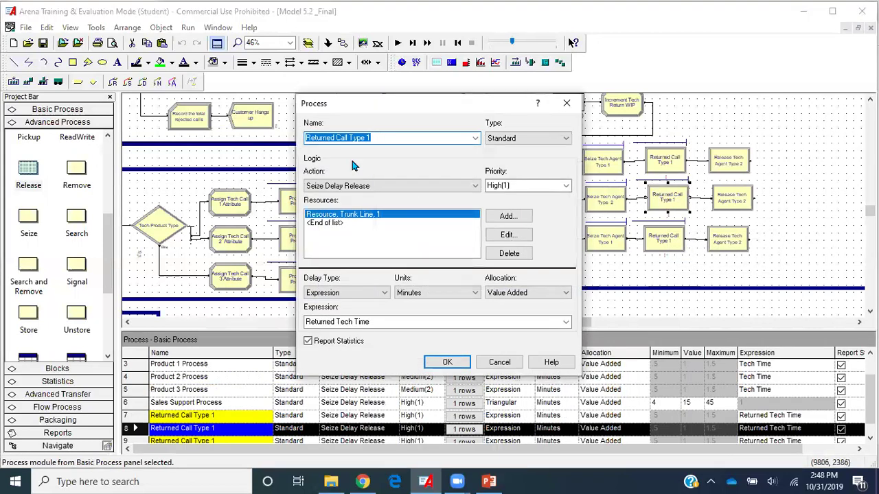
pyautogui.click(392, 138)
pyautogui.write('2')
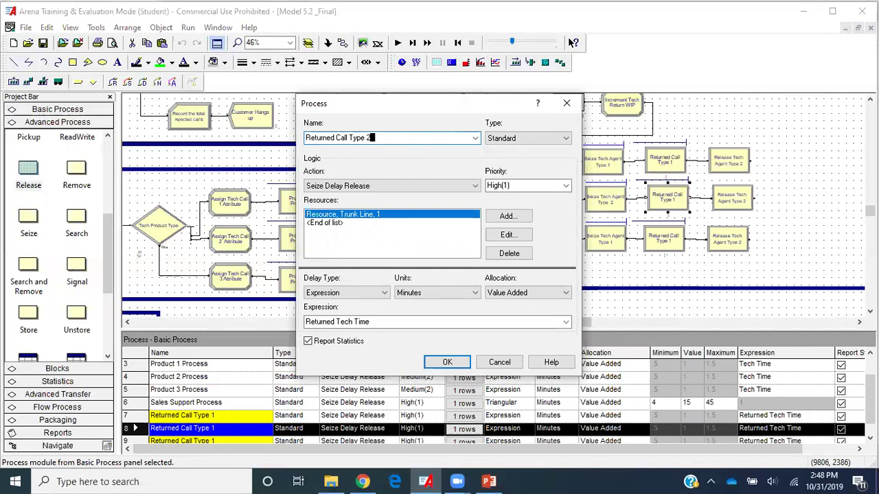
pyautogui.press('Return')
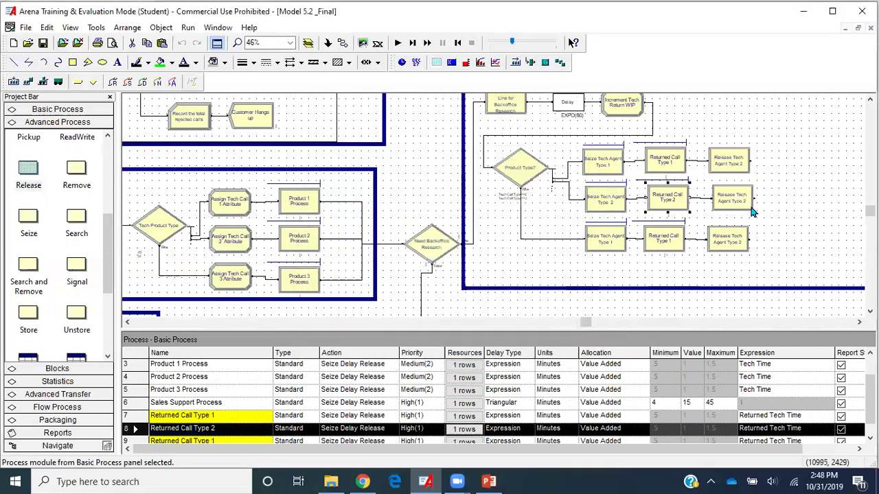
pyautogui.doubleClick(732, 199)
pyautogui.click(443, 204)
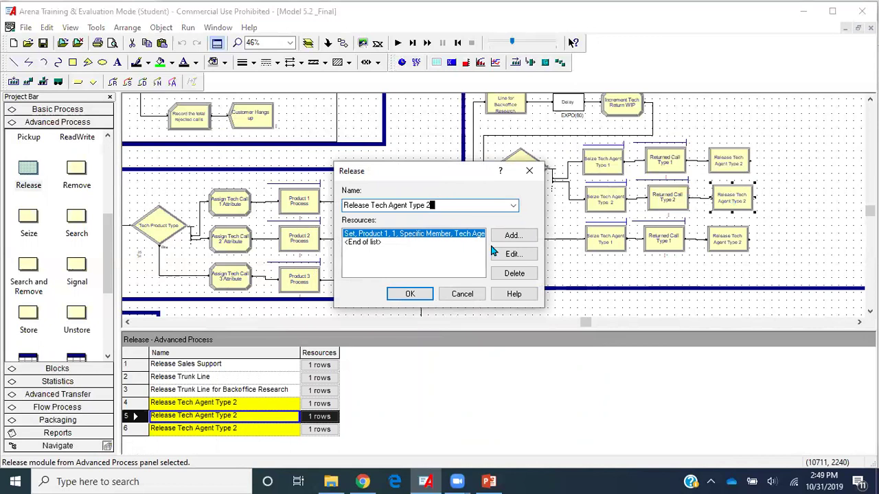
pyautogui.click(513, 254)
pyautogui.click(433, 239)
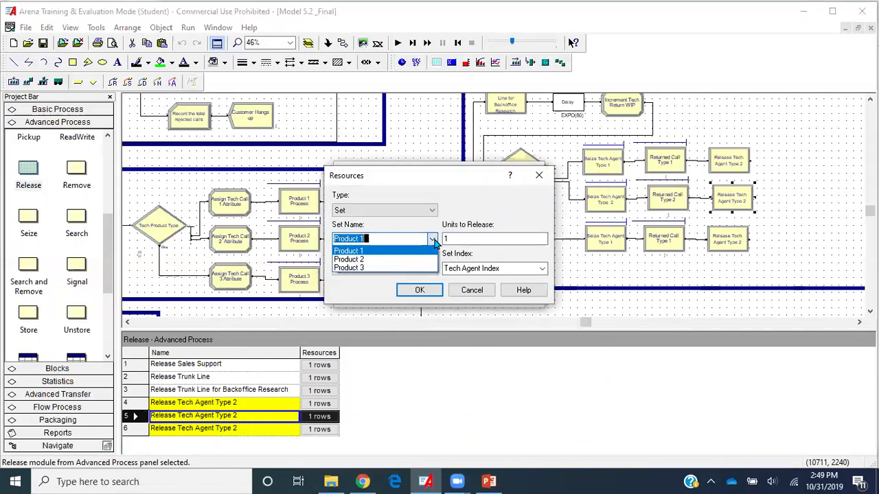
pyautogui.click(416, 260)
pyautogui.click(420, 290)
pyautogui.click(420, 294)
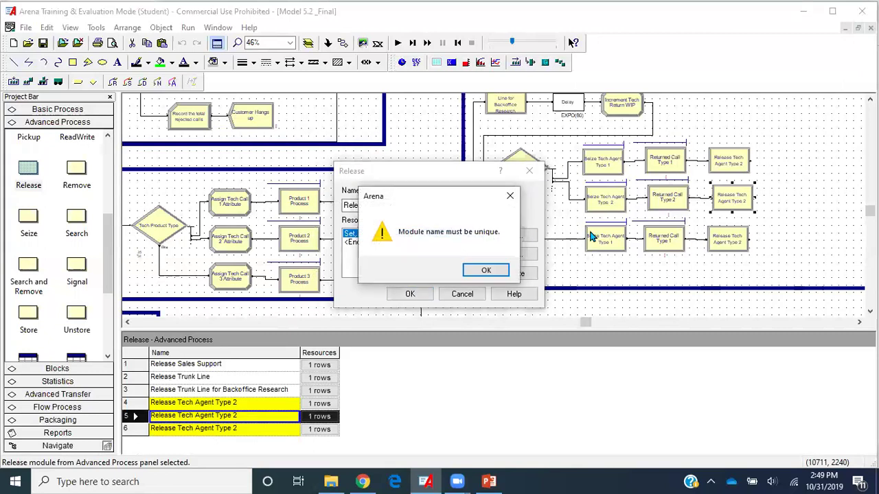
pyautogui.click(476, 271)
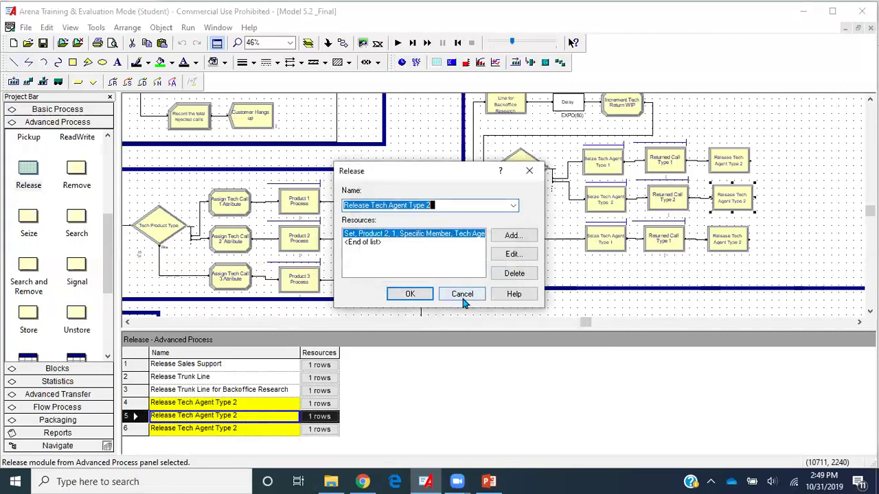
pyautogui.click(462, 294)
# - Rename the first row's Release module as Release Tech Agent Type 1
pyautogui.doubleClick(729, 161)
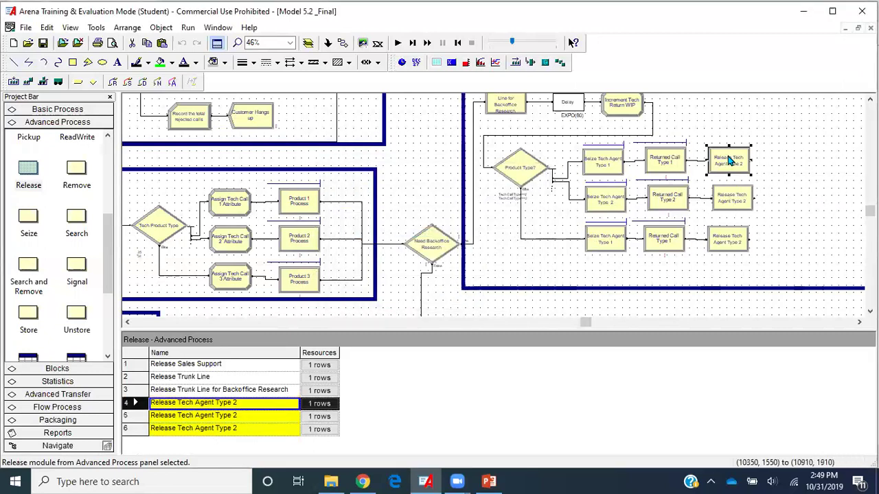
pyautogui.click(447, 205)
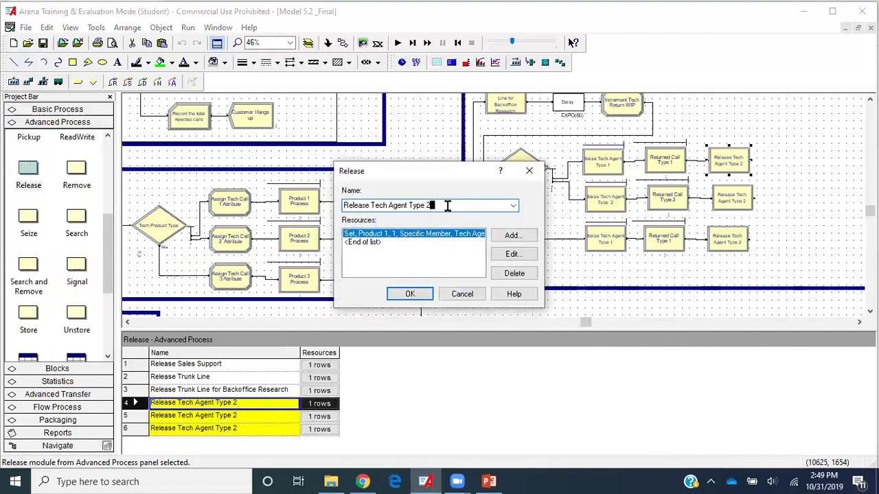
pyautogui.write('1')
pyautogui.click(410, 294)
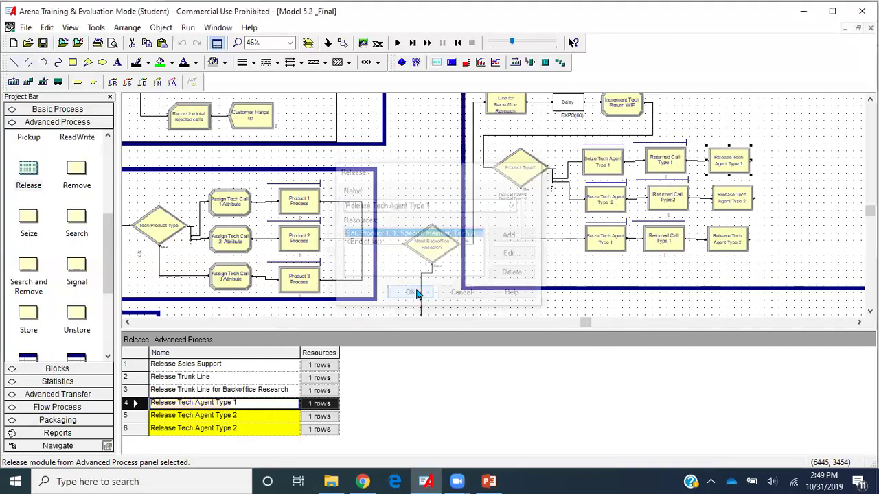
# - Change the resource set seized by the second row's Seize module to Product 2
pyautogui.doubleClick(614, 202)
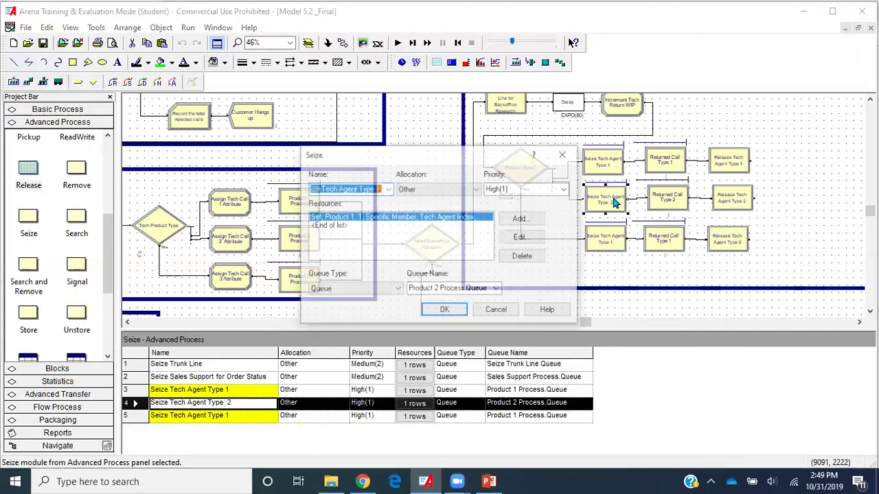
pyautogui.click(522, 238)
pyautogui.click(431, 224)
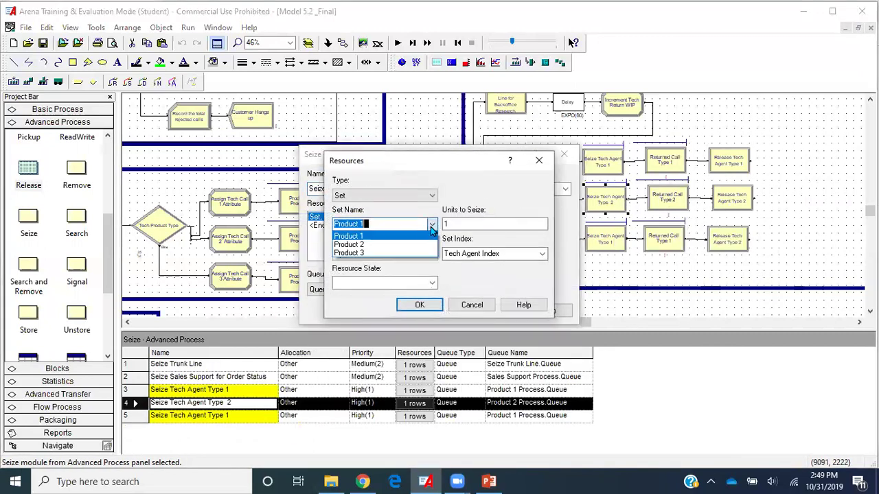
pyautogui.click(416, 245)
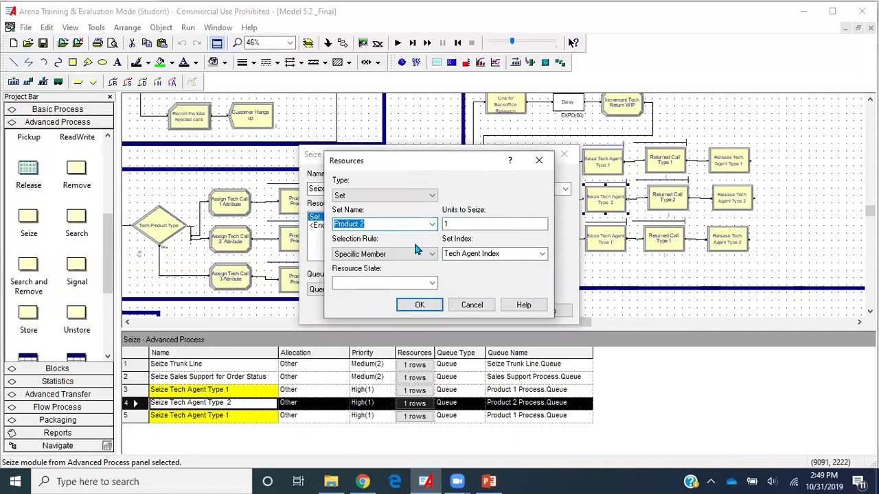
pyautogui.click(418, 306)
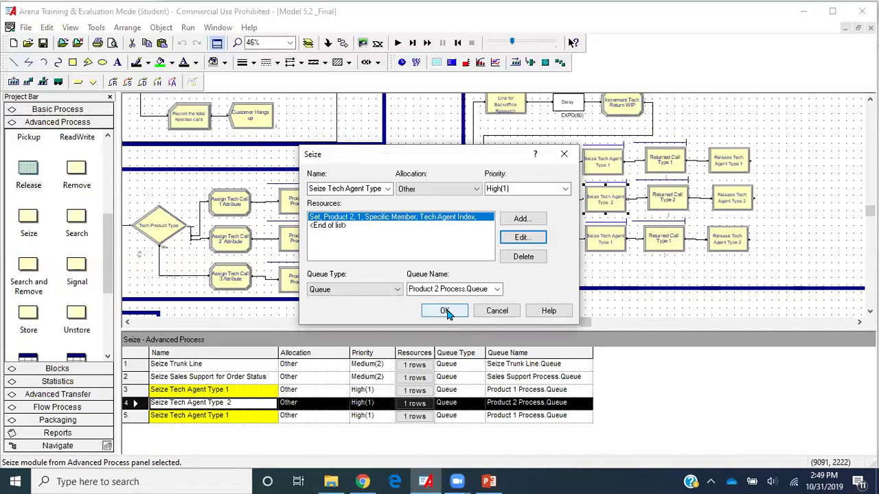
pyautogui.click(444, 311)
# - Make the second row's Release module release the Product 2 set and name it Release Tech Agent Type 2 with an extra space before the 2
pyautogui.doubleClick(717, 208)
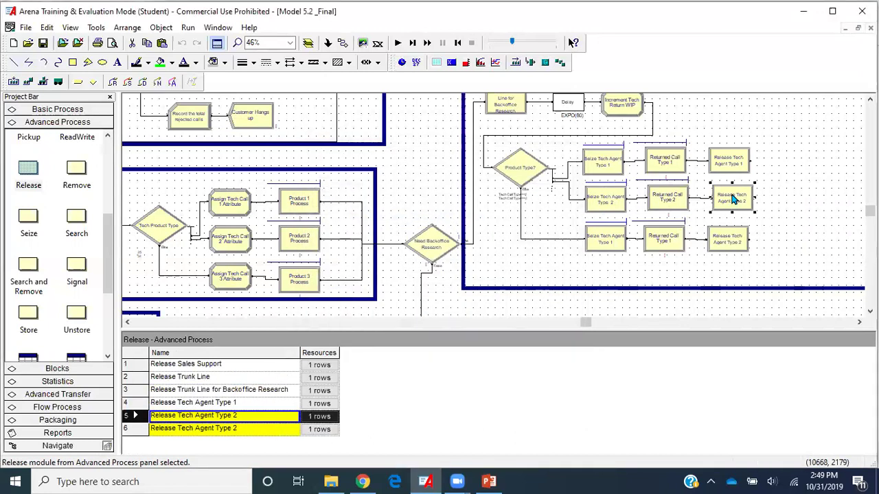
pyautogui.click(512, 254)
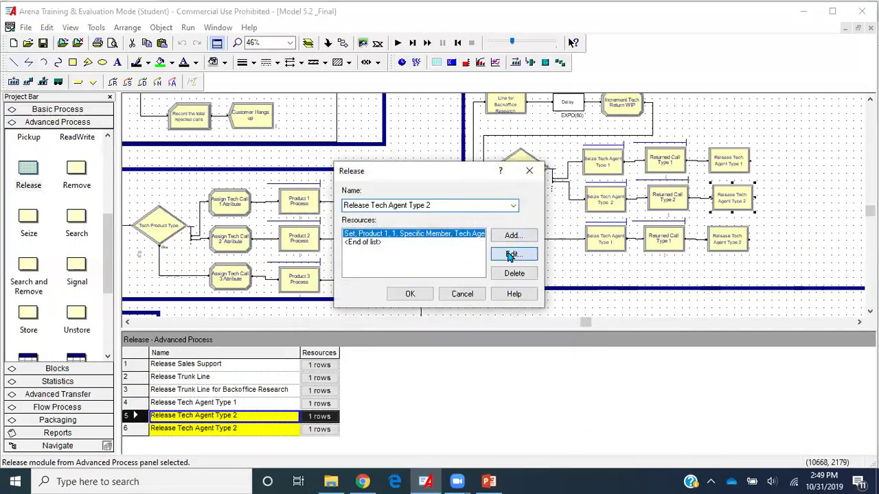
pyautogui.click(432, 239)
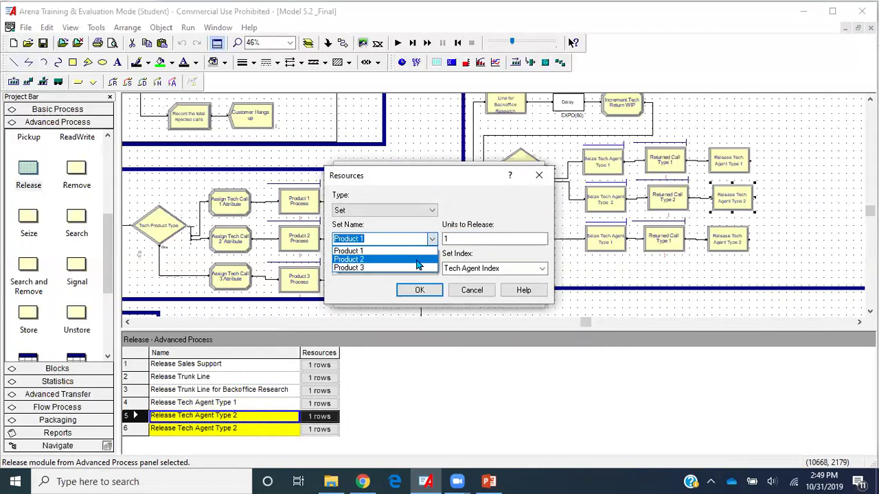
pyautogui.click(418, 257)
pyautogui.click(420, 291)
pyautogui.click(412, 294)
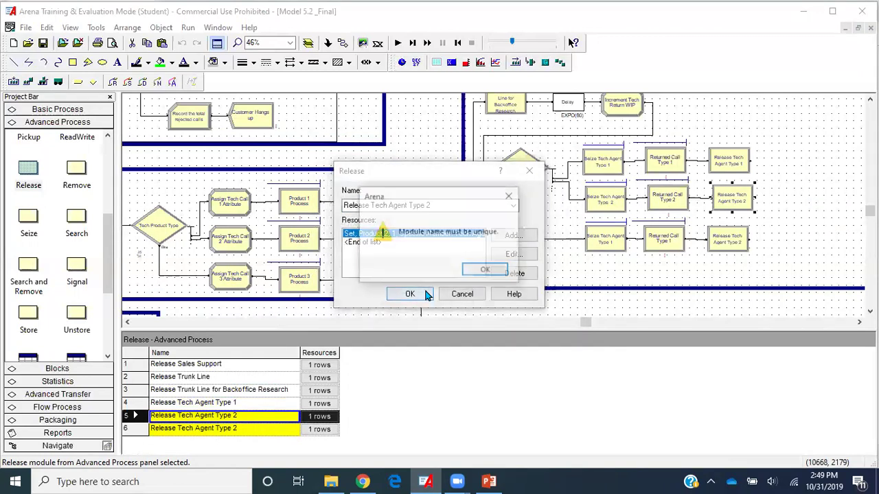
pyautogui.click(486, 270)
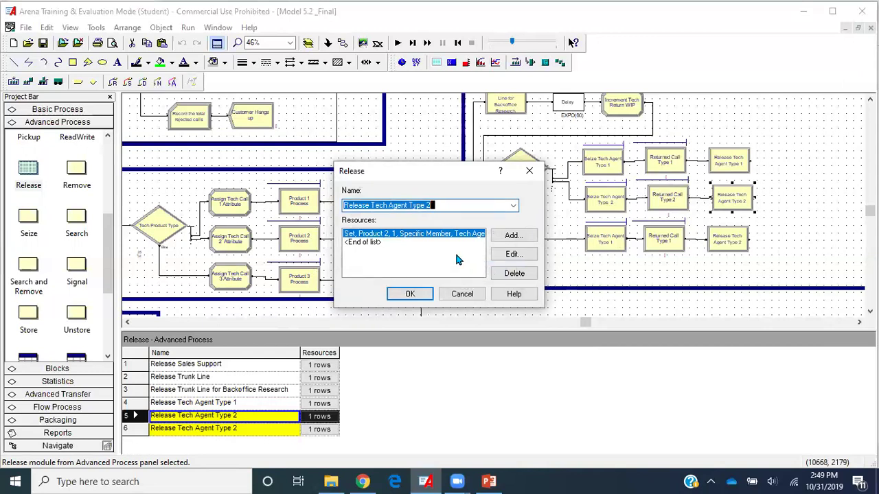
pyautogui.click(453, 206)
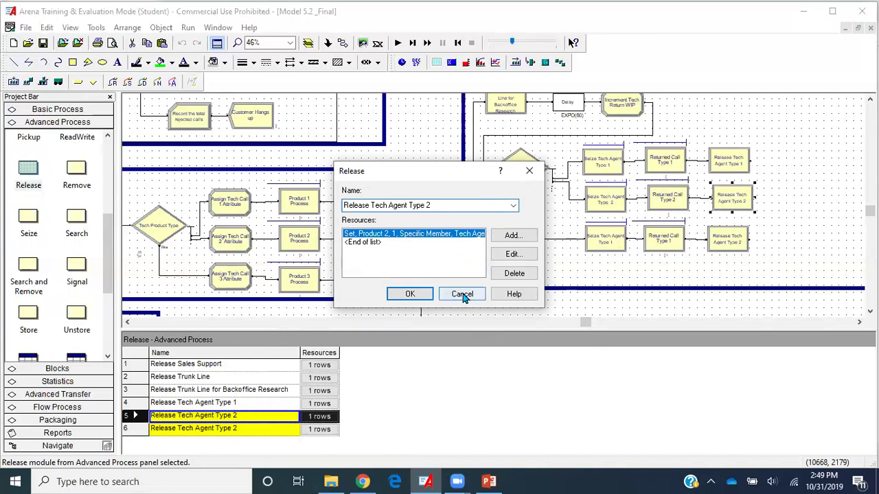
pyautogui.press('BackSpace')
pyautogui.write('2')
pyautogui.press('Return')
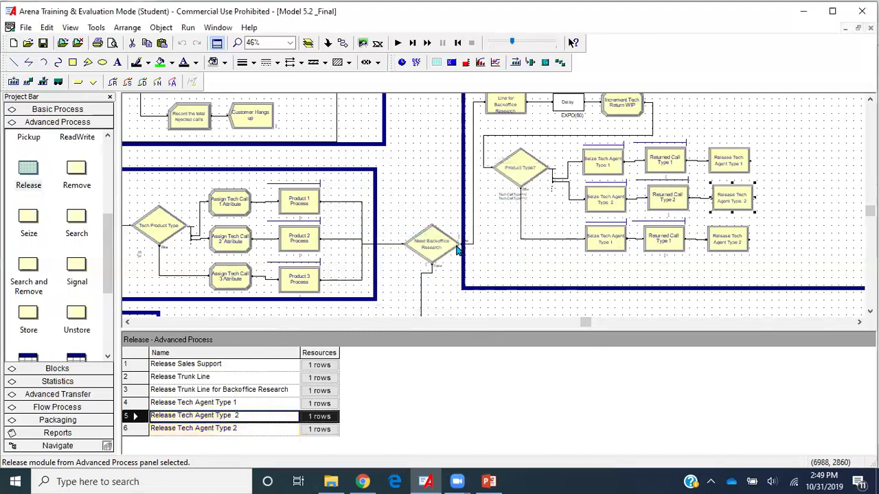
# - Line up the third row's Release module with the one above and rename the row's Seize module Seize Tech Agent Type 3
pyautogui.click(733, 243)
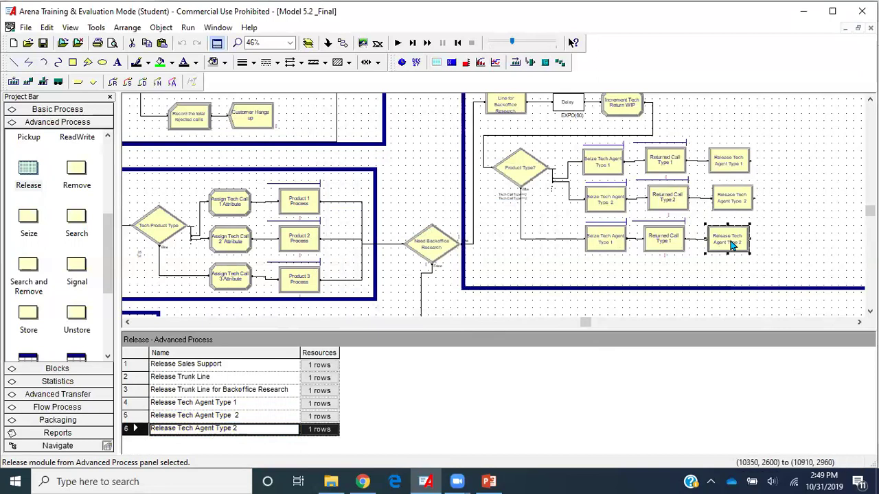
pyautogui.doubleClick(604, 240)
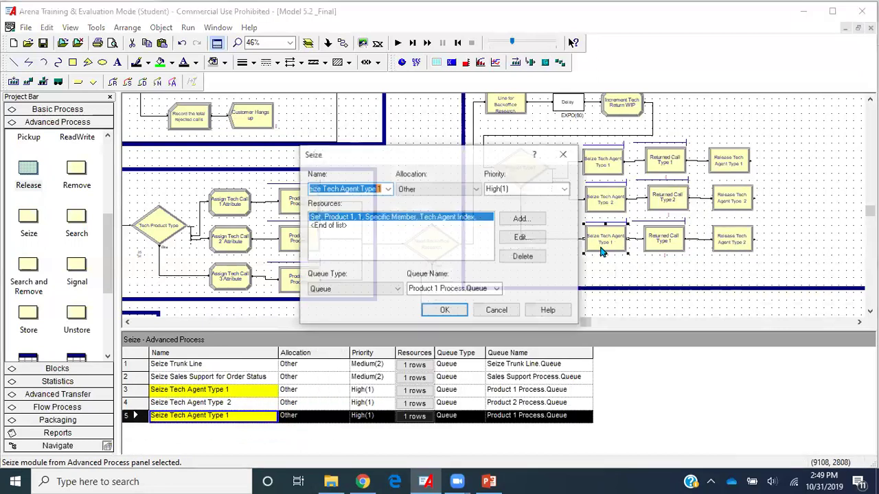
pyautogui.click(379, 189)
pyautogui.press('BackSpace')
pyautogui.write('3')
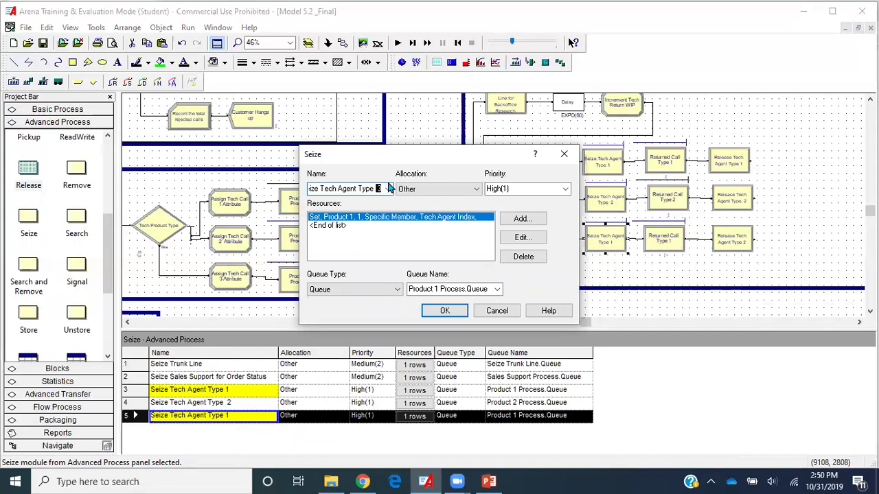
# - Set the third row's Seize module to use Product 3 Process.Queue and seize from the Product 3 resource set
pyautogui.click(497, 289)
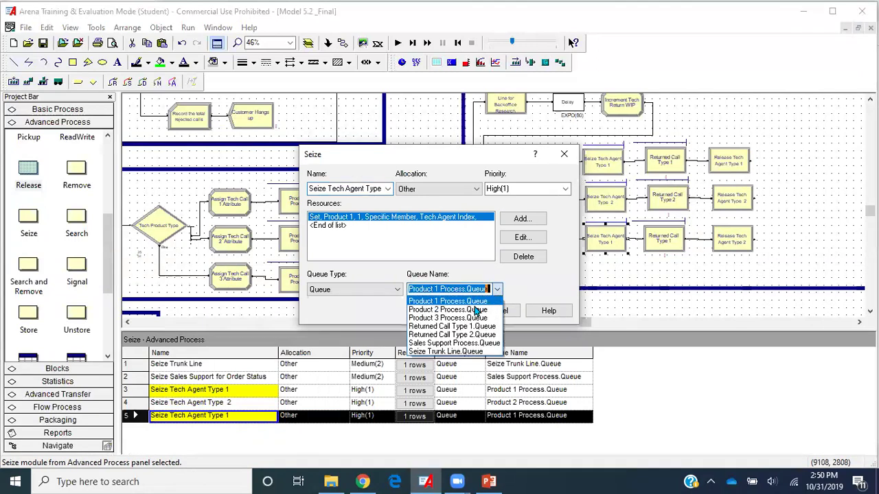
pyautogui.click(450, 318)
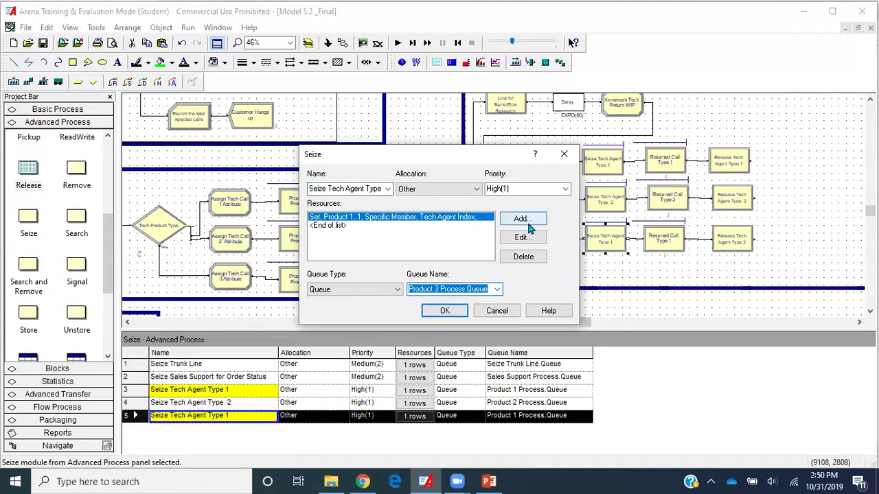
pyautogui.click(522, 236)
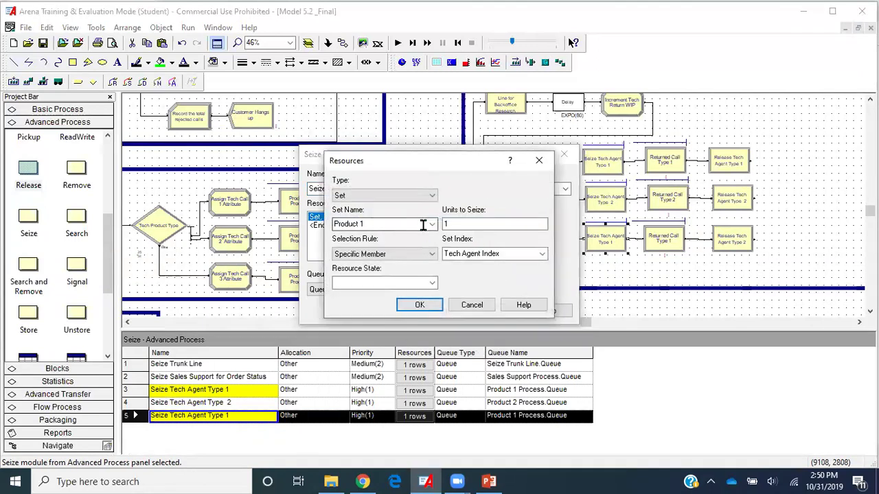
pyautogui.click(432, 225)
pyautogui.click(410, 253)
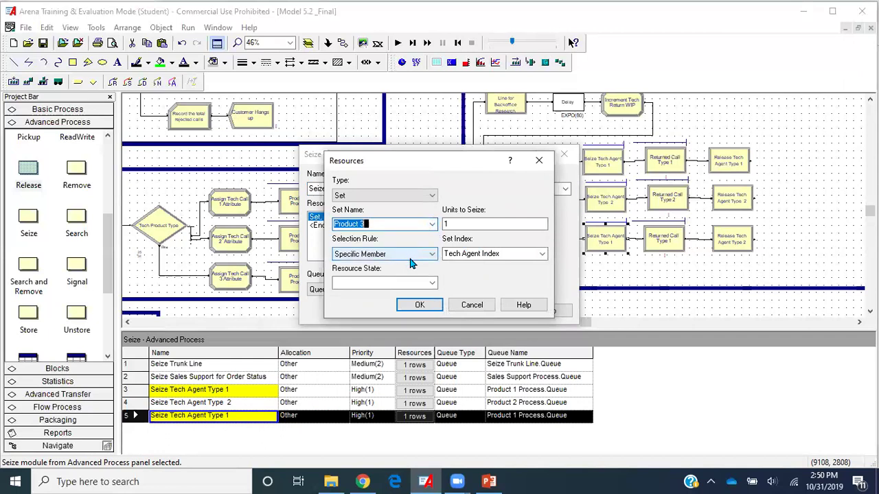
pyautogui.click(419, 304)
pyautogui.click(447, 309)
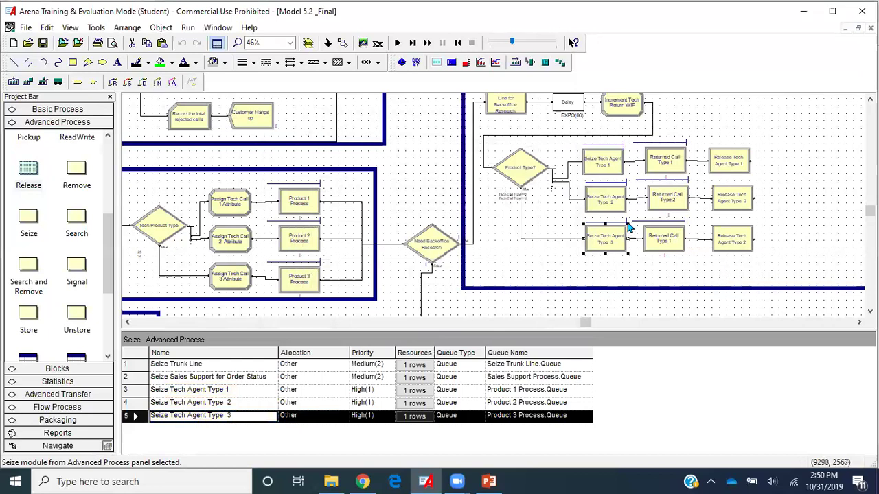
# - Rename the third row's Returned Call process as Returned Call Type 3
pyautogui.doubleClick(661, 237)
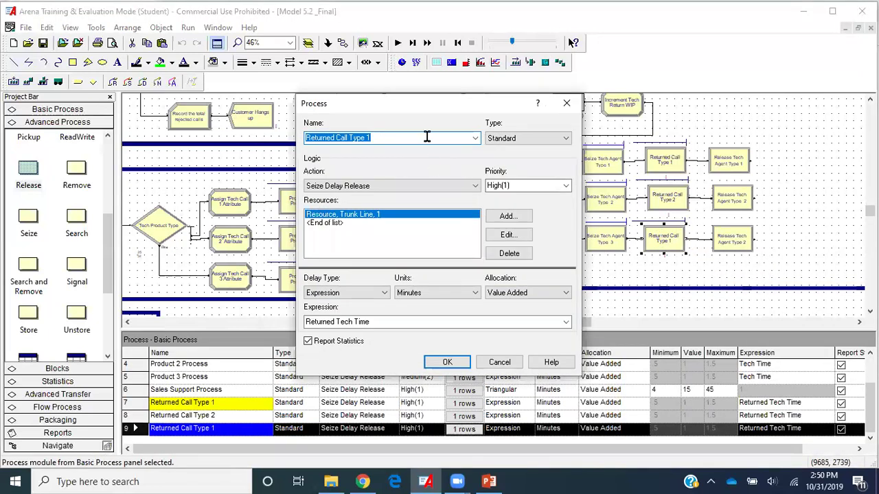
pyautogui.click(426, 137)
pyautogui.press('BackSpace')
pyautogui.write('3')
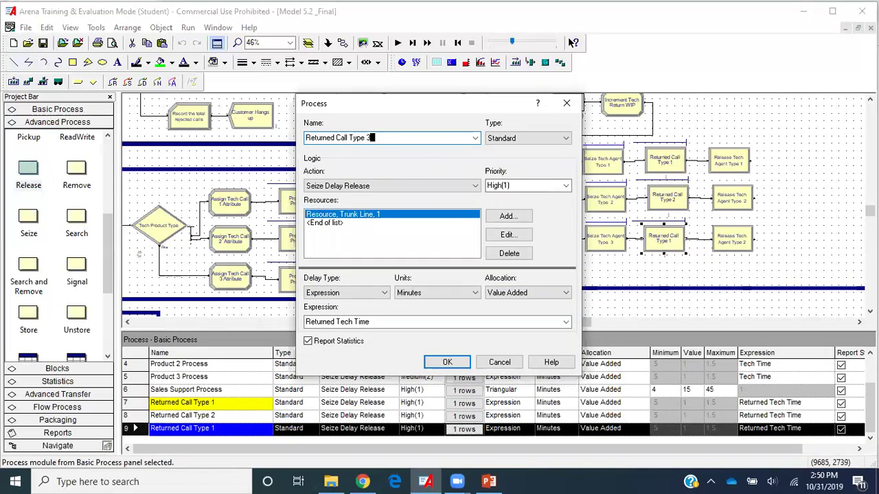
pyautogui.press('Return')
# - Rename the third row's Release module as Release Tech Agent Type 3 and make it release the Product 3 set
pyautogui.click(732, 237)
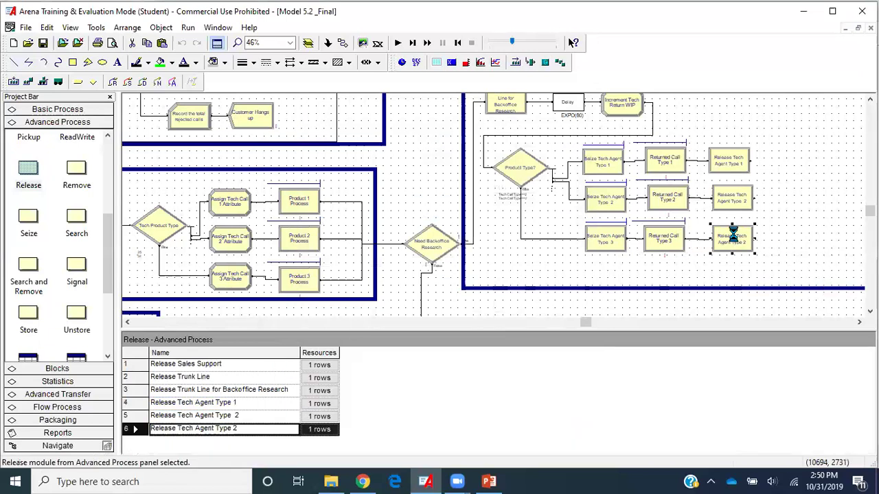
pyautogui.click(458, 204)
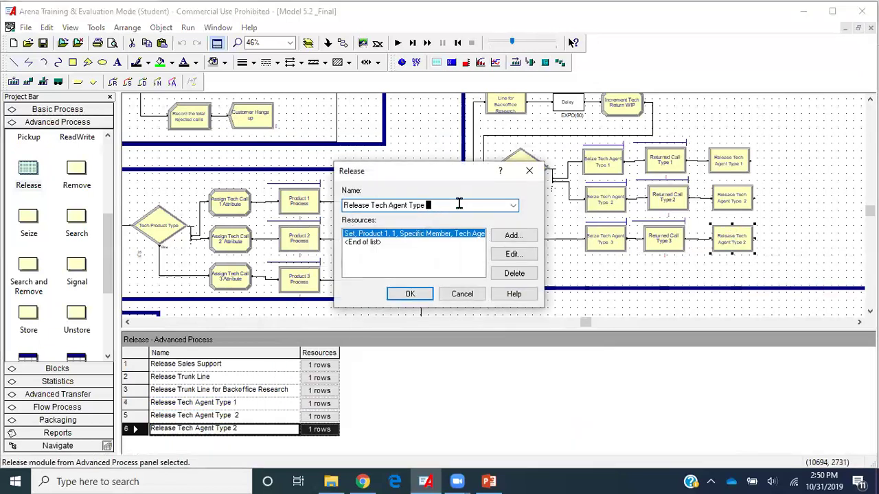
pyautogui.write('3')
pyautogui.click(514, 254)
pyautogui.click(432, 239)
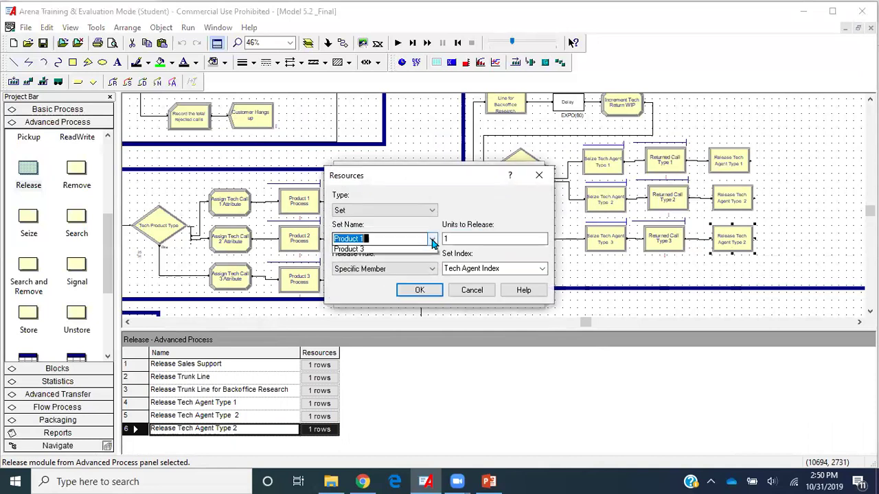
pyautogui.click(382, 266)
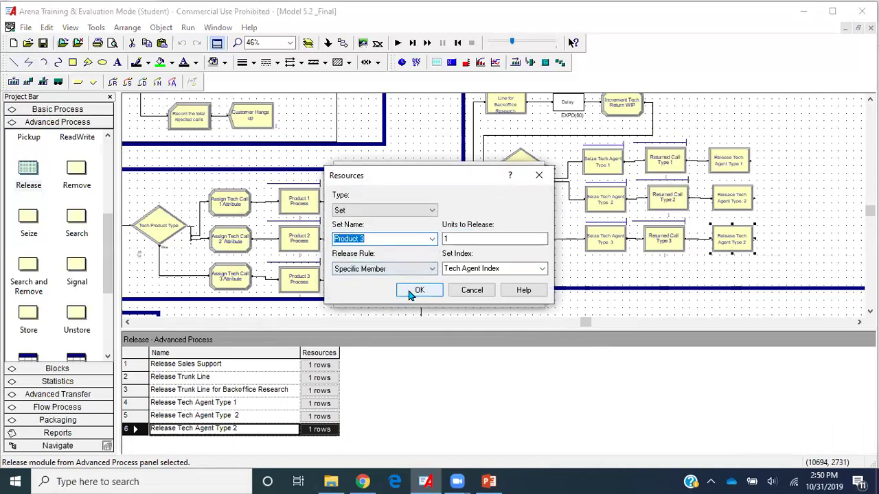
pyautogui.click(412, 291)
pyautogui.click(420, 292)
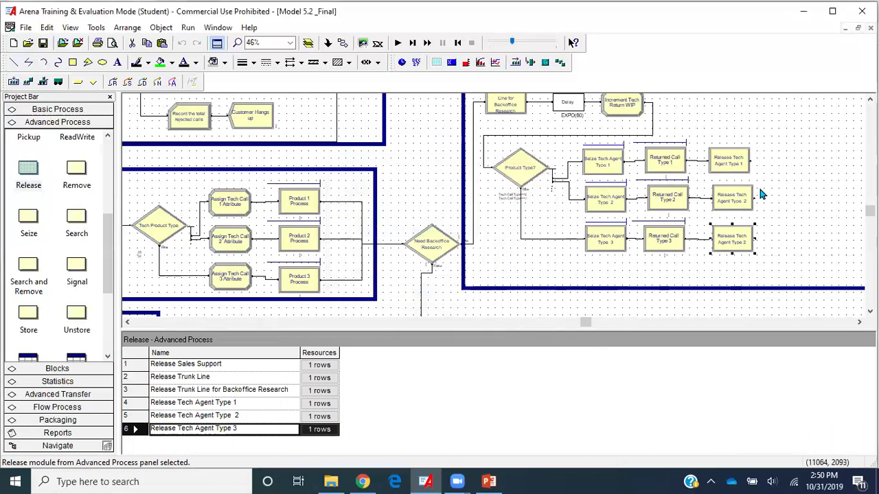
# - Remove the extra space from the second row's Release module name so it reads Release Tech Agent Type 2
pyautogui.doubleClick(732, 199)
pyautogui.click(453, 208)
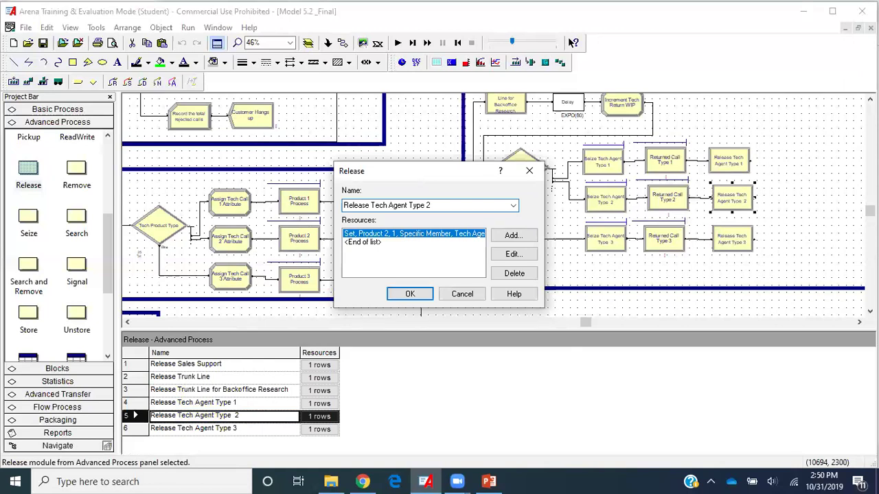
pyautogui.press('Return')
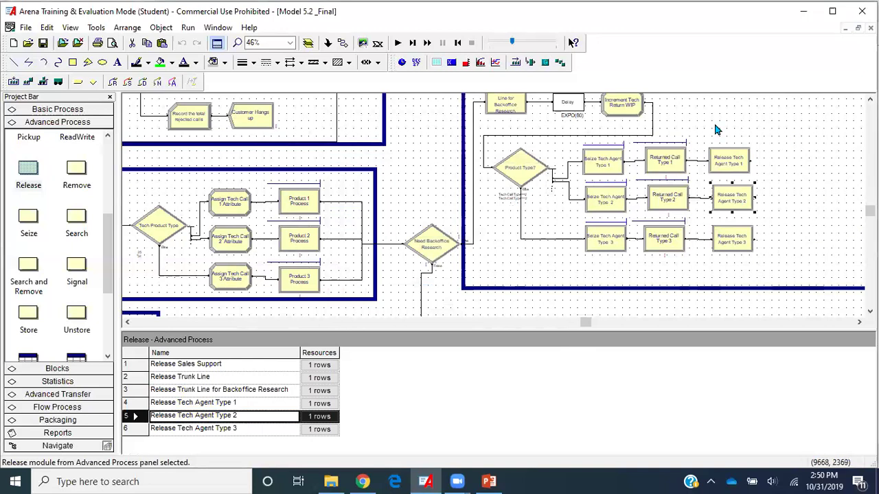
# - Review the settings of the first row's Seize Tech Agent and Returned Call modules
pyautogui.click(737, 172)
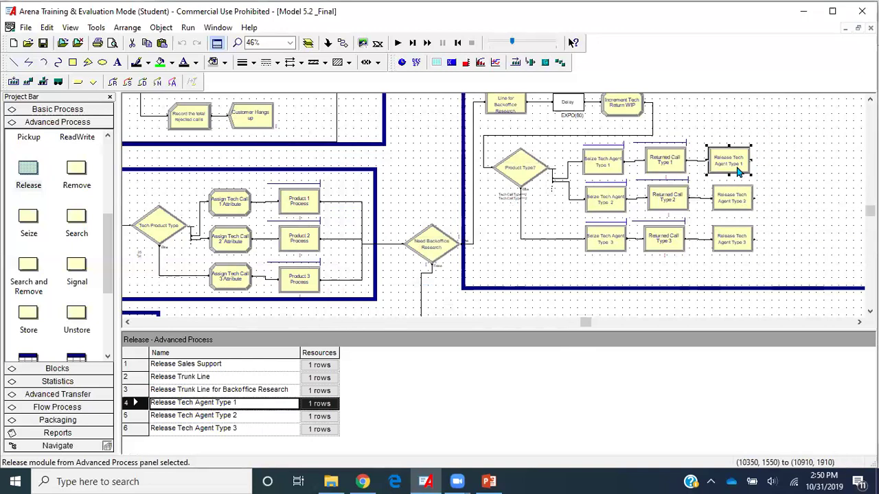
pyautogui.click(614, 168)
pyautogui.doubleClick(614, 168)
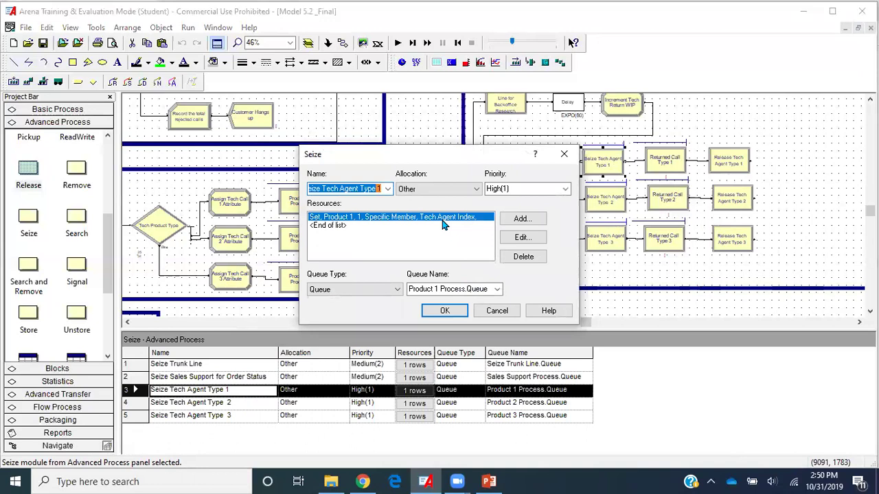
pyautogui.click(445, 310)
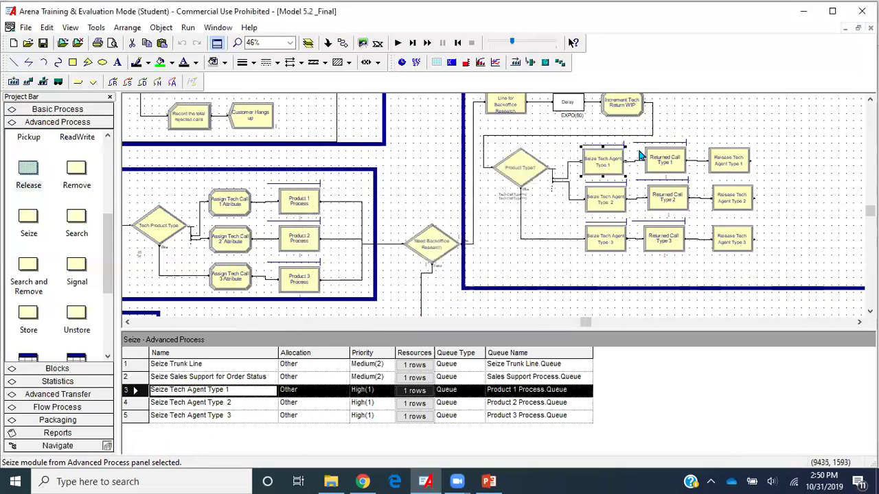
pyautogui.doubleClick(680, 159)
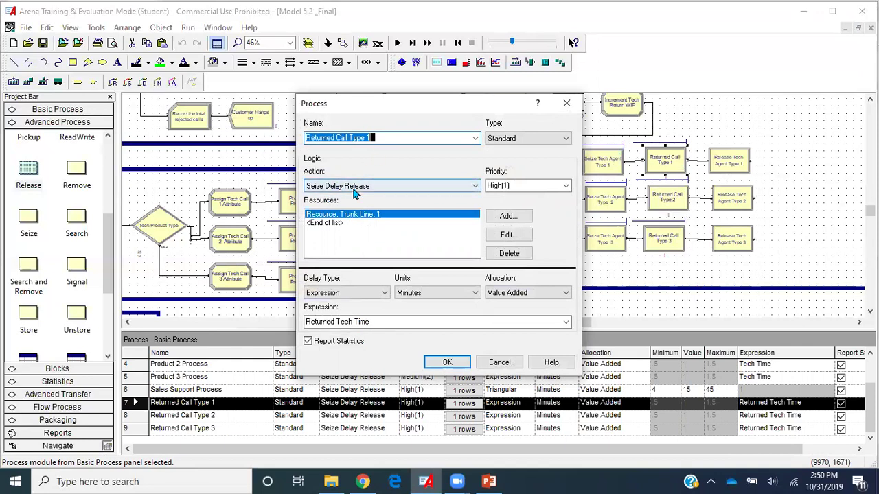
pyautogui.click(450, 361)
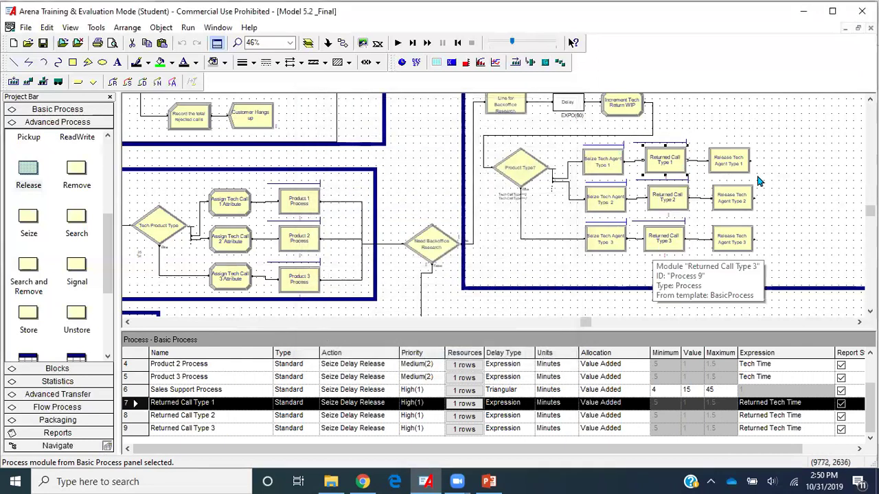
# - Align the first row's Release module with those below and place a copy of Increment Tech Return WIP beyond the Release column
pyautogui.click(728, 164)
pyautogui.moveTo(729, 165); pyautogui.dragTo(733, 164)
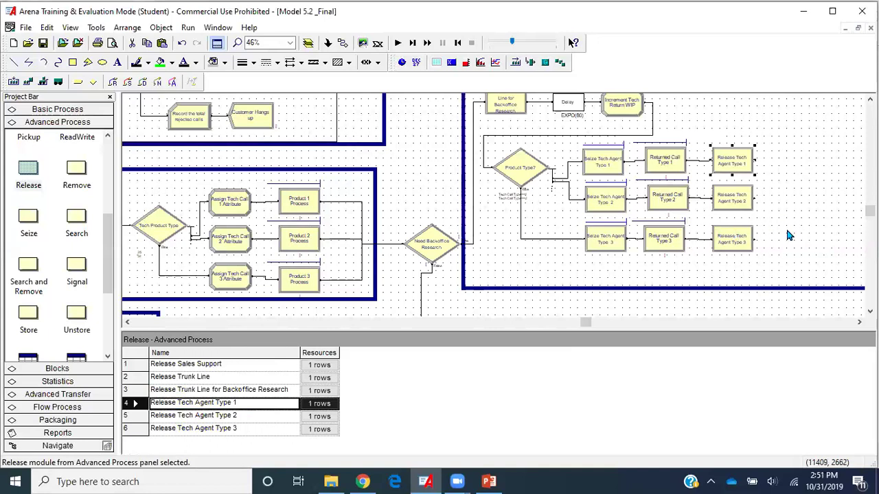
pyautogui.press('-')
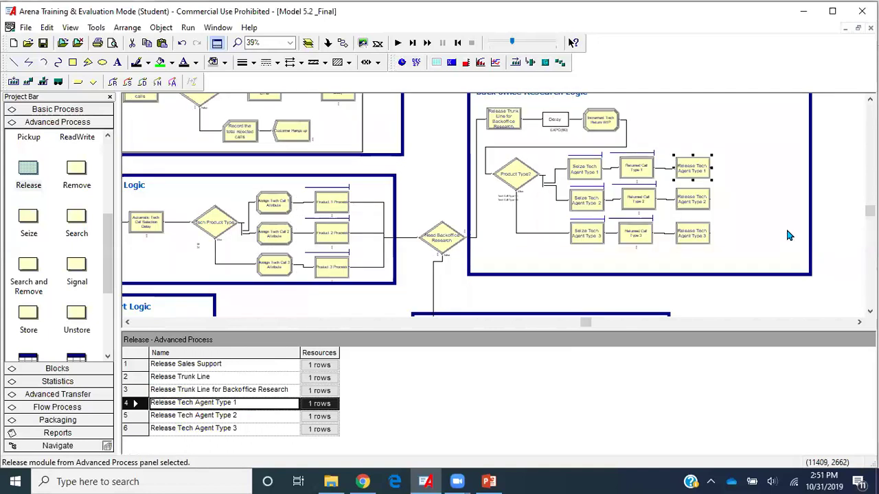
pyautogui.click(594, 128)
pyautogui.hotkey('ctrl', 'c')
pyautogui.hotkey('ctrl', 'v')
pyautogui.click(744, 199)
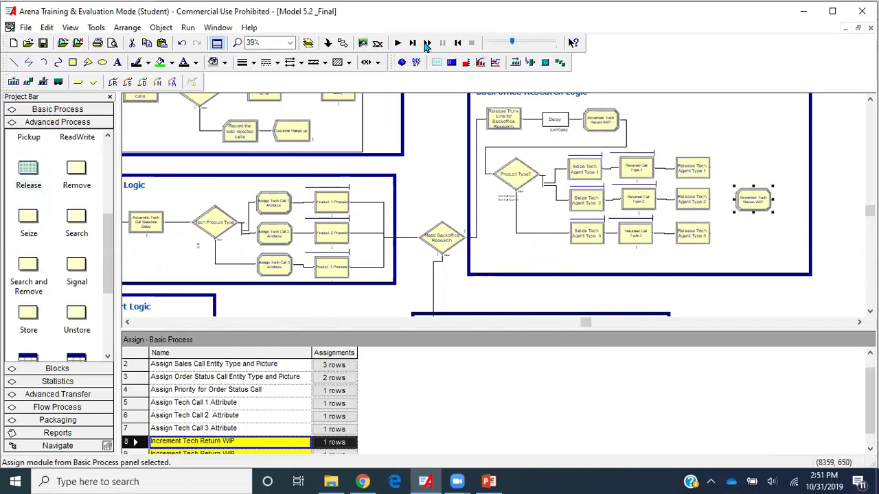
# - Connect all three Release Tech Agent modules to the copied Assign module
pyautogui.click(342, 43)
pyautogui.click(710, 166)
pyautogui.click(734, 199)
pyautogui.click(342, 43)
pyautogui.click(710, 200)
pyautogui.click(750, 199)
pyautogui.click(342, 43)
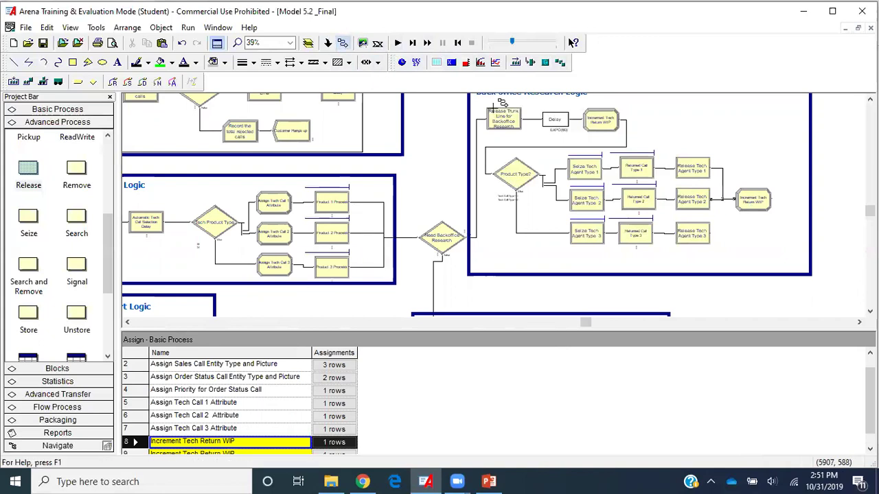
pyautogui.click(714, 233)
pyautogui.click(756, 206)
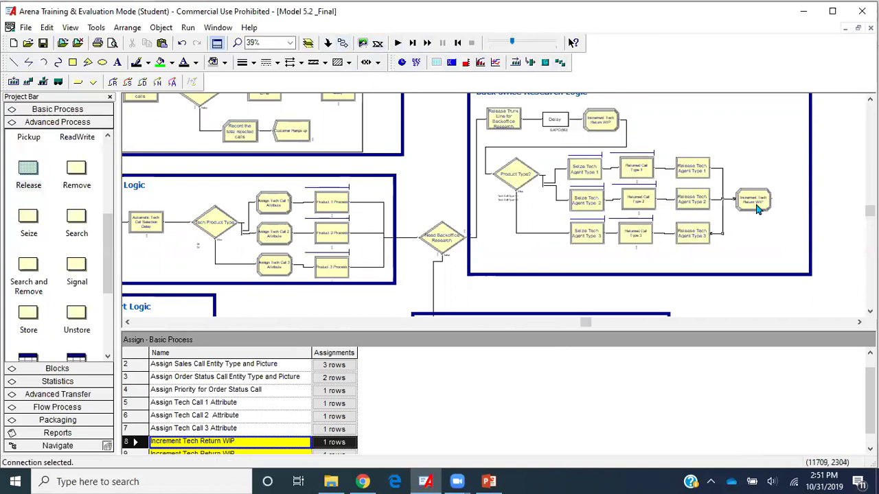
# - Rename the copied Assign module Decrement Tech Return WIP and set its new value to Tech Return WIP(Tech Call Type)-1
pyautogui.doubleClick(756, 207)
pyautogui.click(255, 198)
pyautogui.doubleClick(256, 198)
pyautogui.write('Decrement Tech Return WIP')
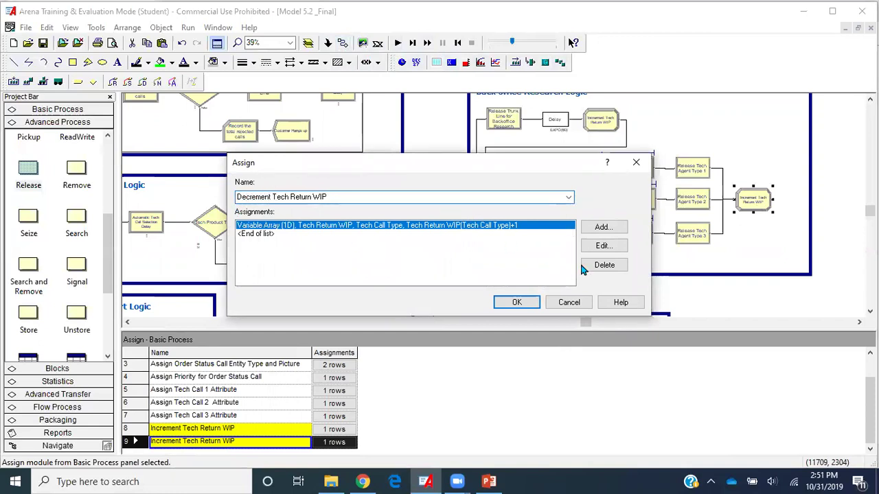
pyautogui.click(617, 244)
pyautogui.click(429, 254)
pyautogui.write('-1')
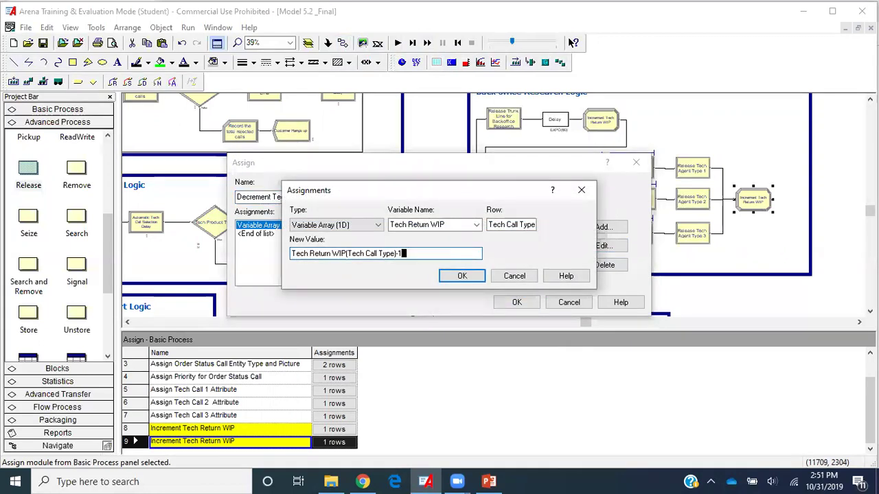
pyautogui.press('Return')
pyautogui.click(513, 303)
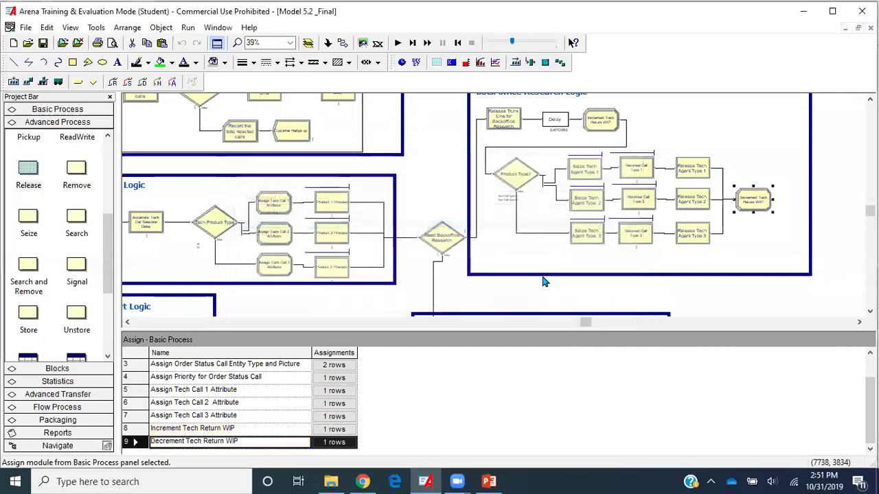
# - Examine the Call Departure Logic section and its Release Trunk Line entry in relation to the end of the back office research logic
pyautogui.scroll(-3, 620, 248)
pyautogui.scroll(-2, 621, 254)
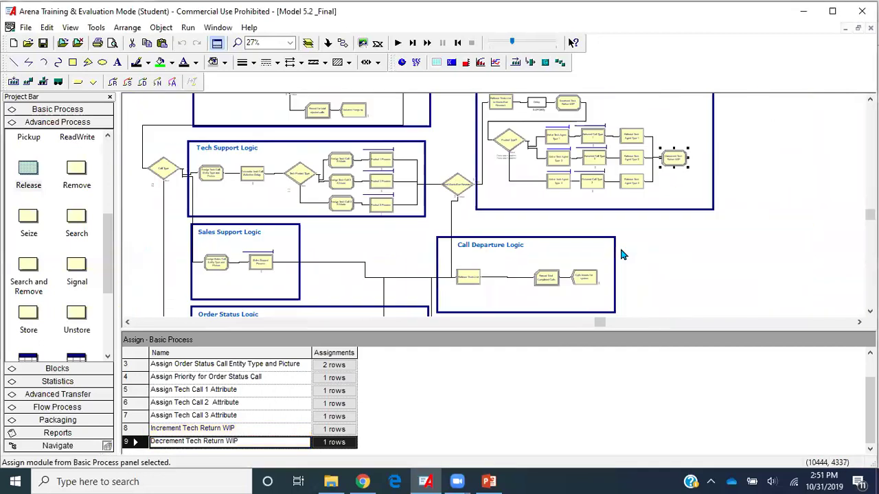
pyautogui.click(695, 186)
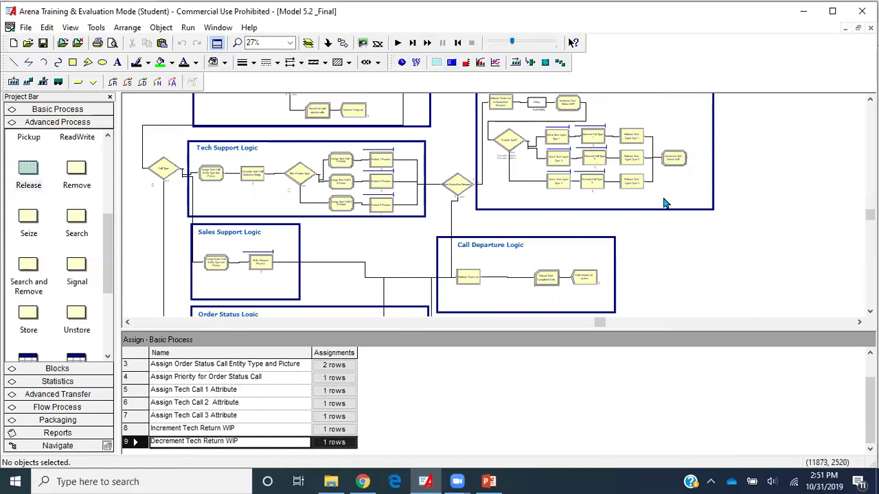
pyautogui.scroll(3, 550, 277)
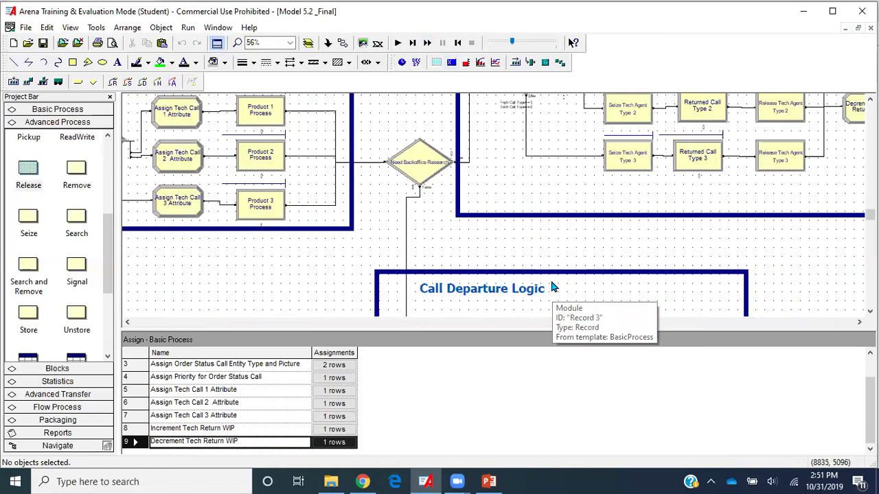
pyautogui.scroll(-2, 555, 287)
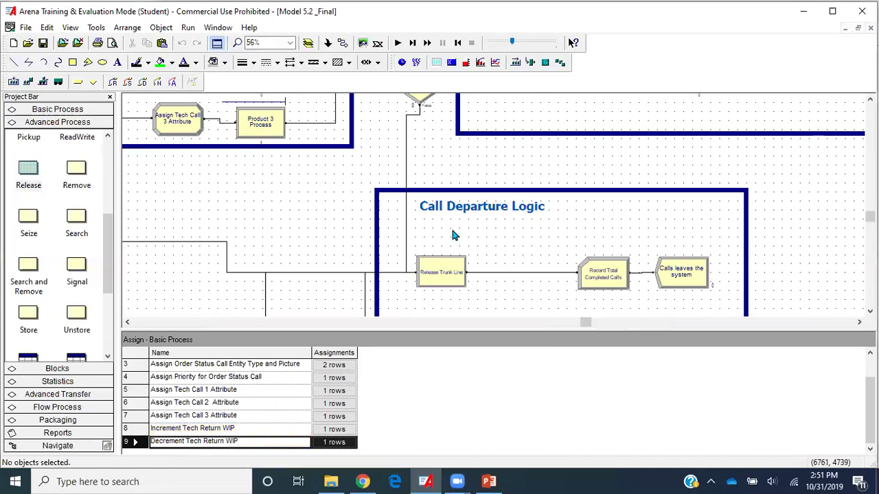
pyautogui.scroll(-2, 678, 230)
pyautogui.scroll(1, 678, 232)
pyautogui.scroll(1, 678, 231)
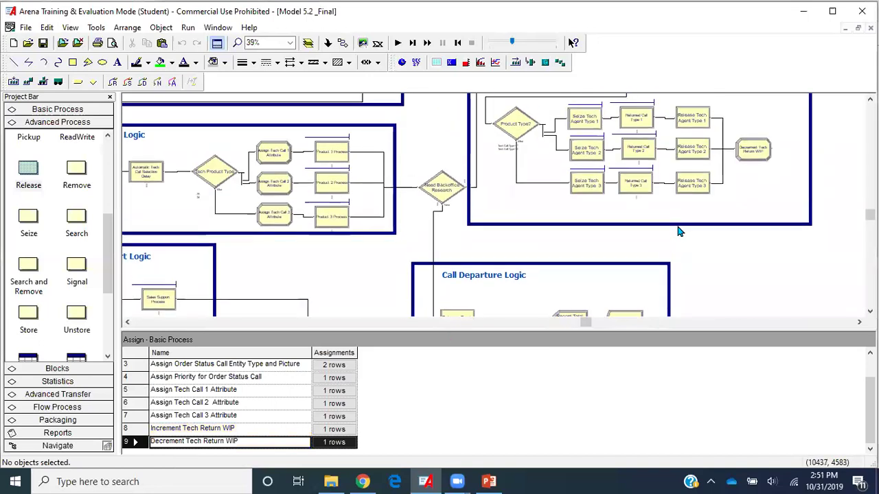
# - Connect the Decrement Tech Return WIP module to Record Total Completed Calls in the Call Departure Logic and save the model
pyautogui.doubleClick(636, 118)
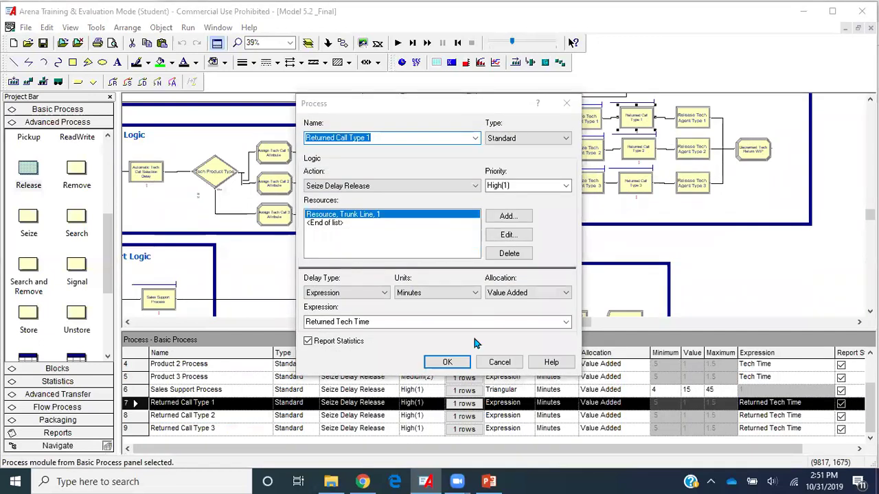
pyautogui.click(457, 364)
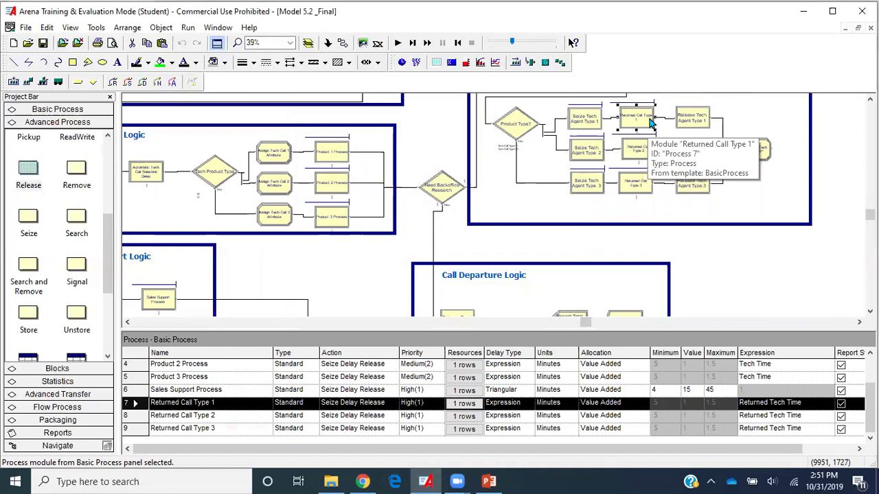
pyautogui.click(342, 43)
pyautogui.click(770, 147)
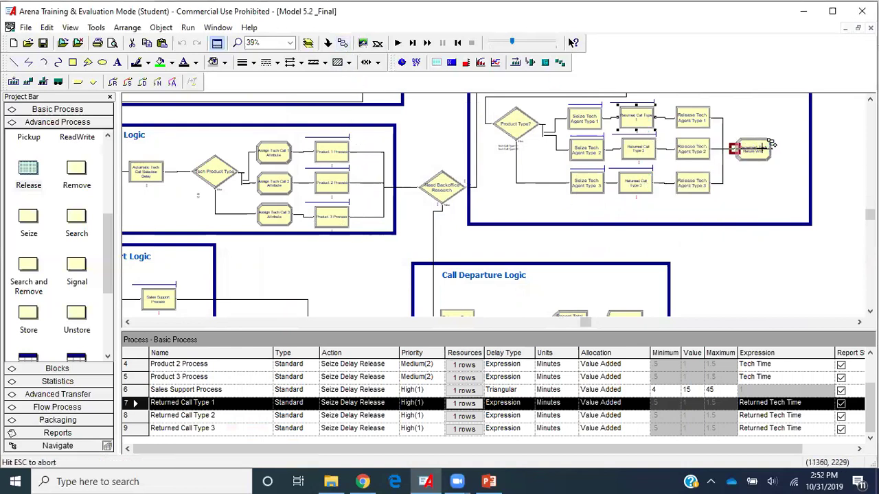
pyautogui.scroll(-2, 800, 260)
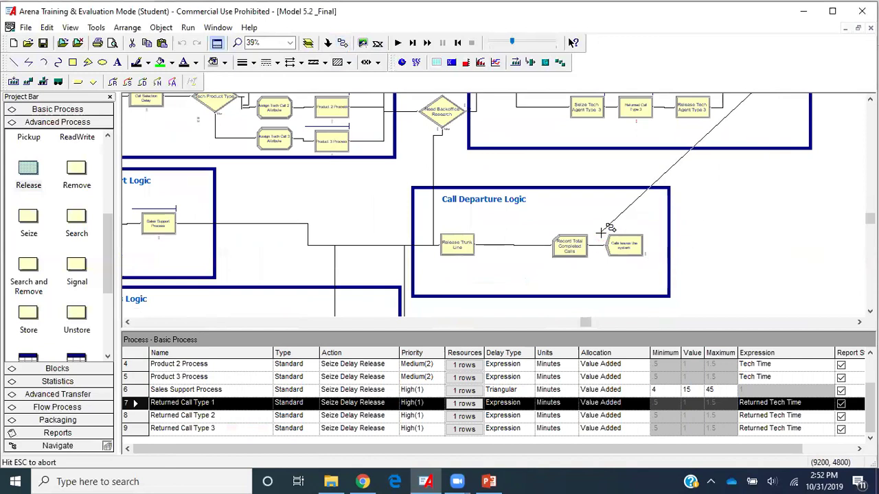
pyautogui.click(549, 245)
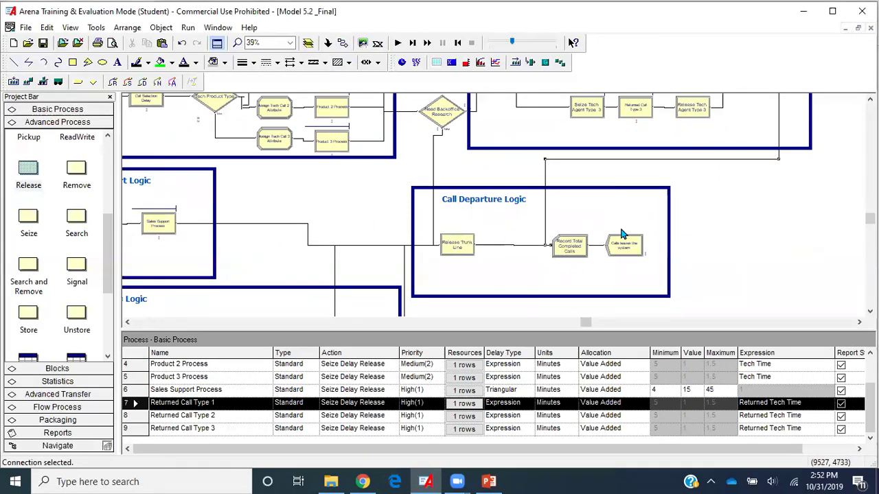
pyautogui.press('-')
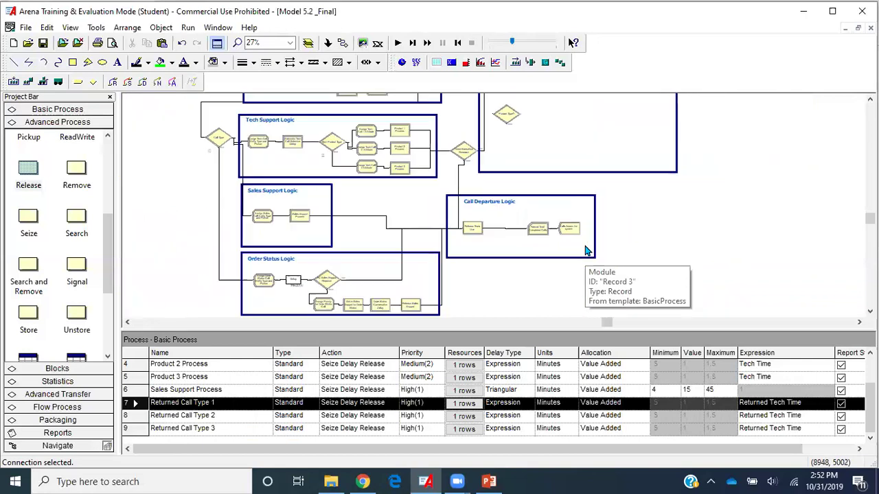
pyautogui.press('-')
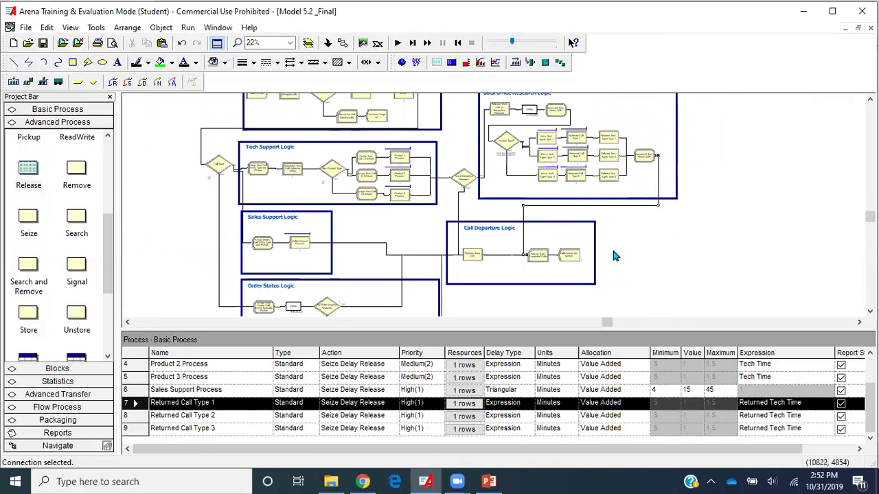
pyautogui.scroll(2, 615, 256)
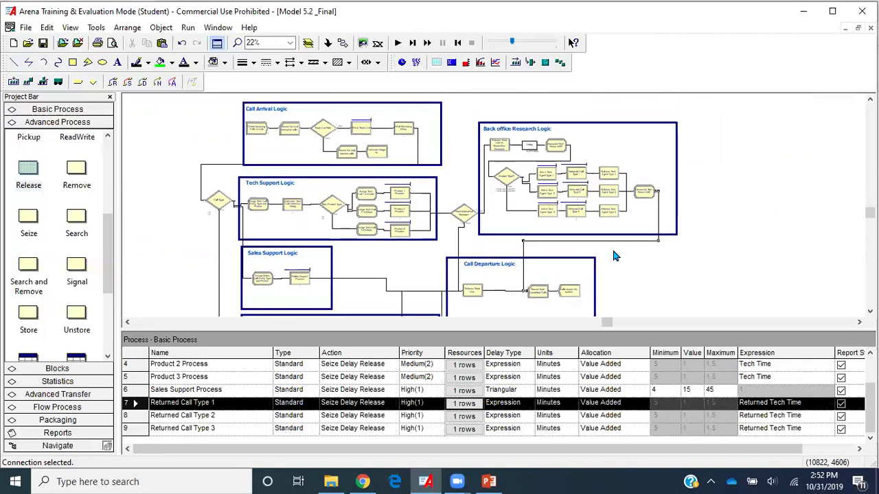
pyautogui.click(44, 45)
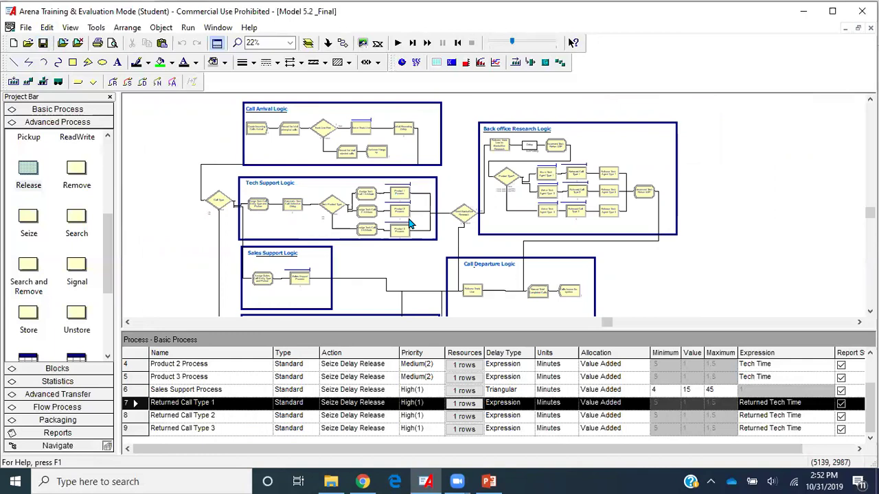
# - In Assign Tech Call 1 Attribute, add a second assignment of type Attribute for Entity.Type
pyautogui.scroll(3, 410, 224)
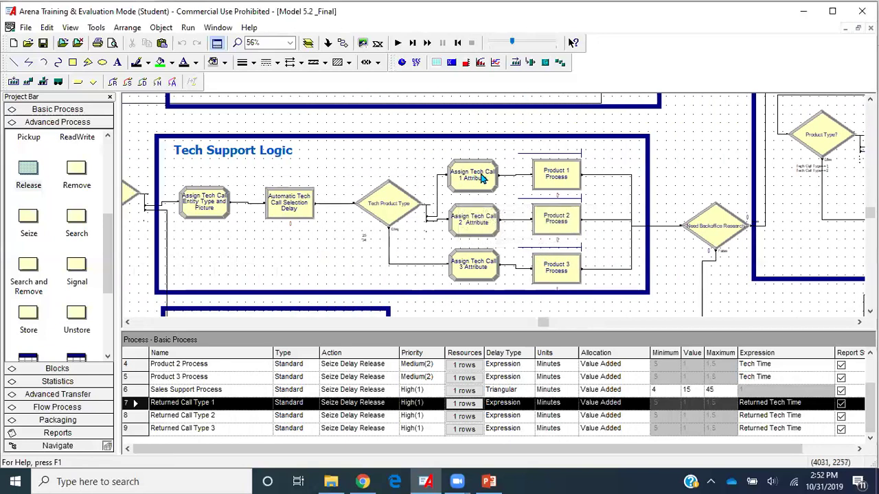
pyautogui.click(483, 177)
pyautogui.doubleClick(483, 177)
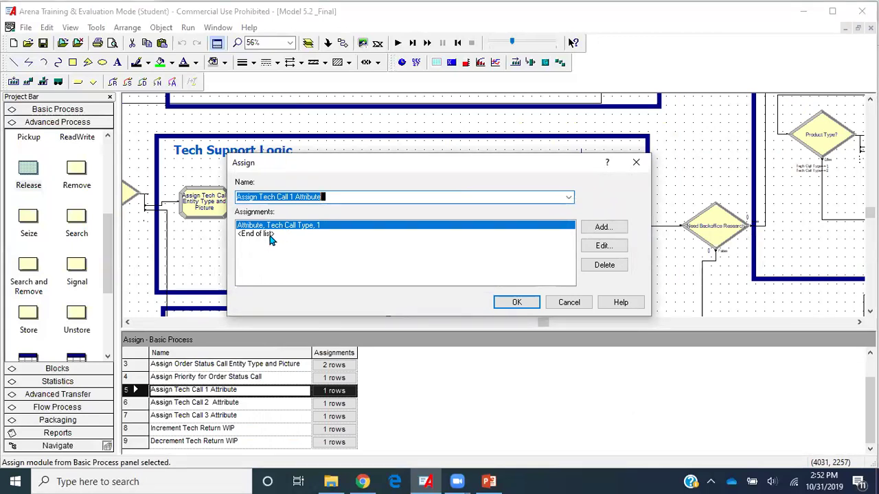
pyautogui.click(272, 235)
pyautogui.click(603, 227)
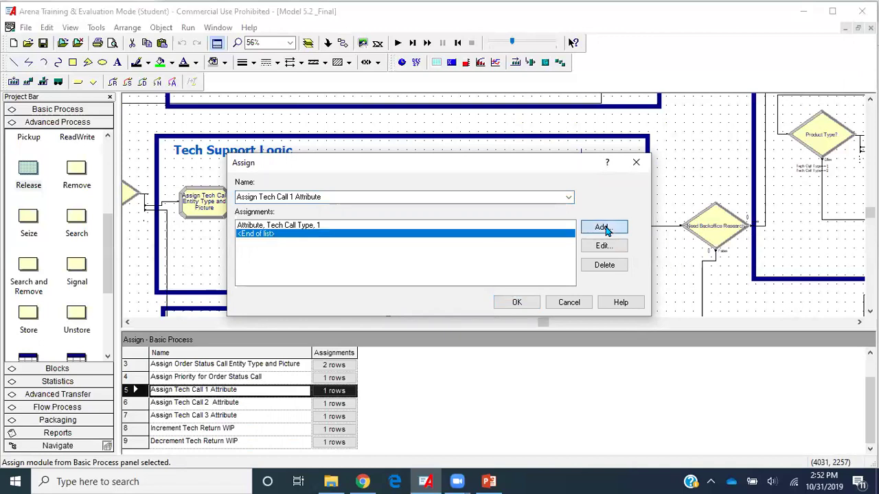
pyautogui.click(338, 226)
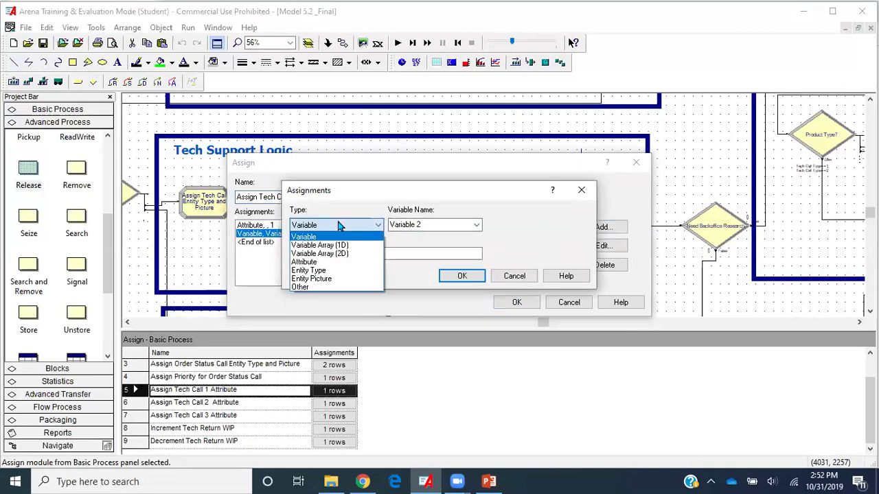
pyautogui.click(334, 263)
pyautogui.click(476, 225)
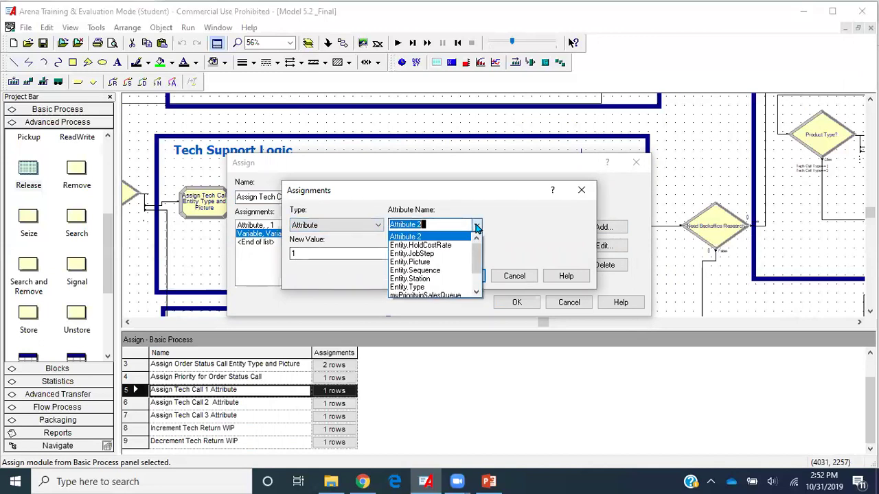
pyautogui.click(453, 287)
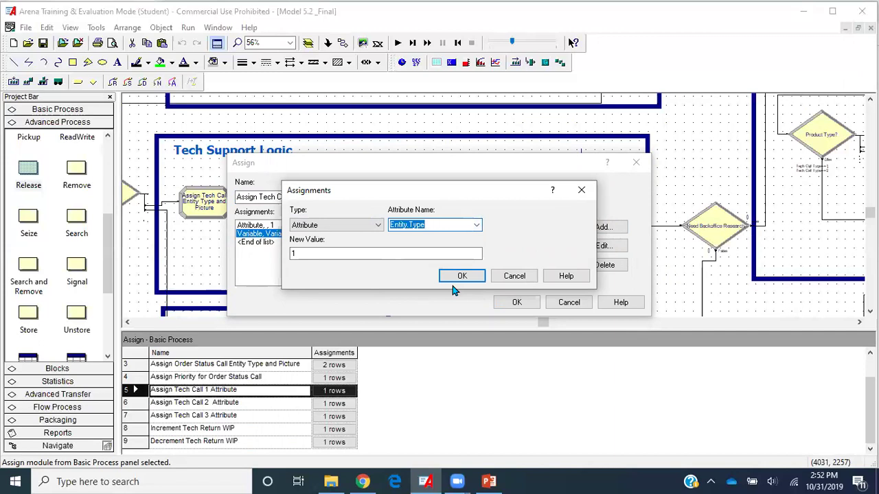
pyautogui.click(477, 228)
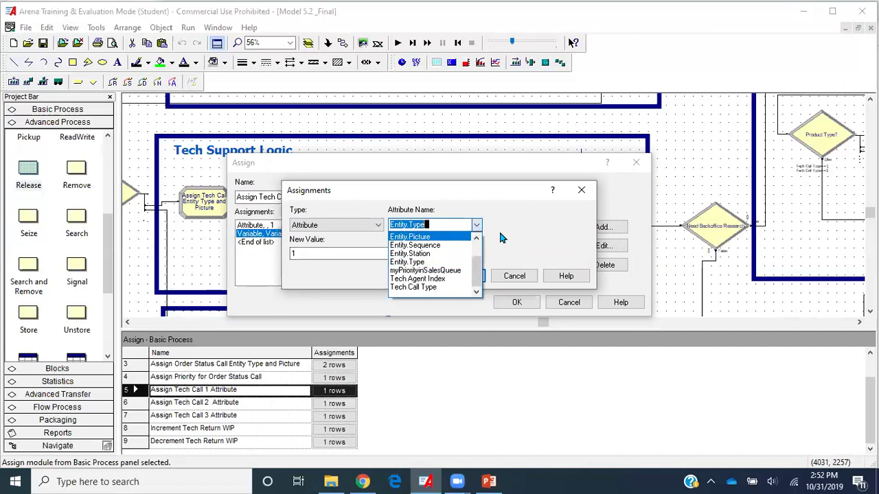
pyautogui.click(499, 234)
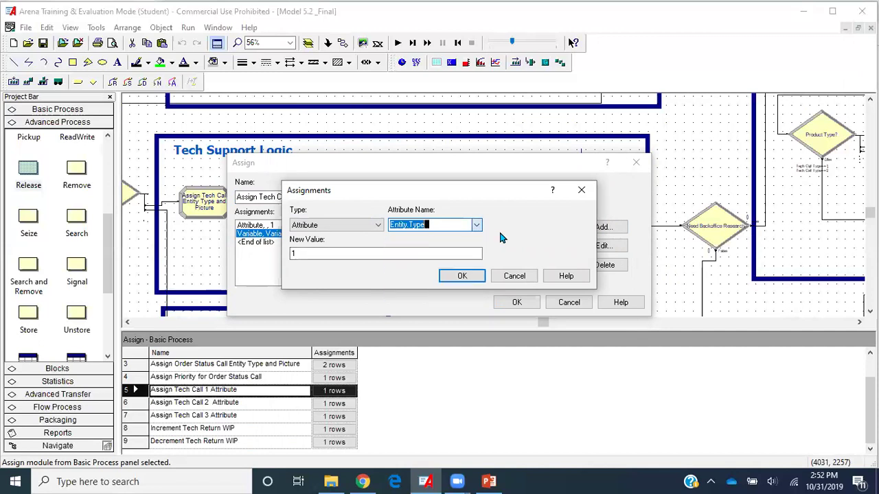
# - Set the new Entity.Type assignment's value to Tech Call 1 and accept the Assign module
pyautogui.doubleClick(414, 253)
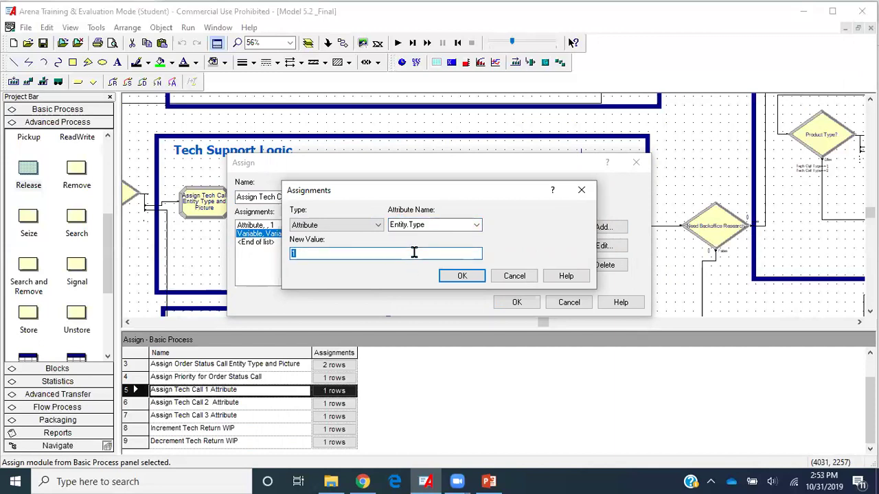
pyautogui.write('Call Type 1')
pyautogui.press('BackSpace')
pyautogui.press('BackSpace')
pyautogui.press('BackSpace')
pyautogui.press('BackSpace')
pyautogui.press('BackSpace')
pyautogui.press('BackSpace')
pyautogui.press('BackSpace')
pyautogui.press('BackSpace')
pyautogui.press('BackSpace')
pyautogui.press('BackSpace')
pyautogui.write('TE')
pyautogui.press('BackSpace')
pyautogui.write('ech Call')
pyautogui.press('Return')
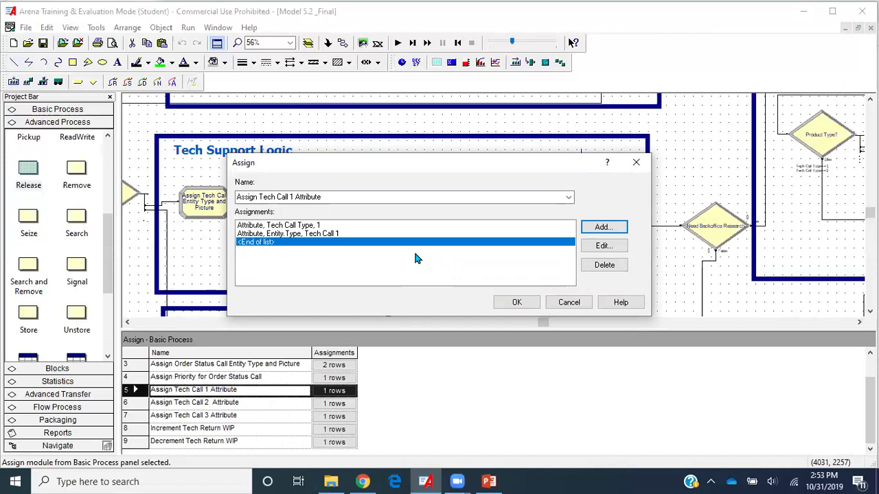
pyautogui.click(516, 302)
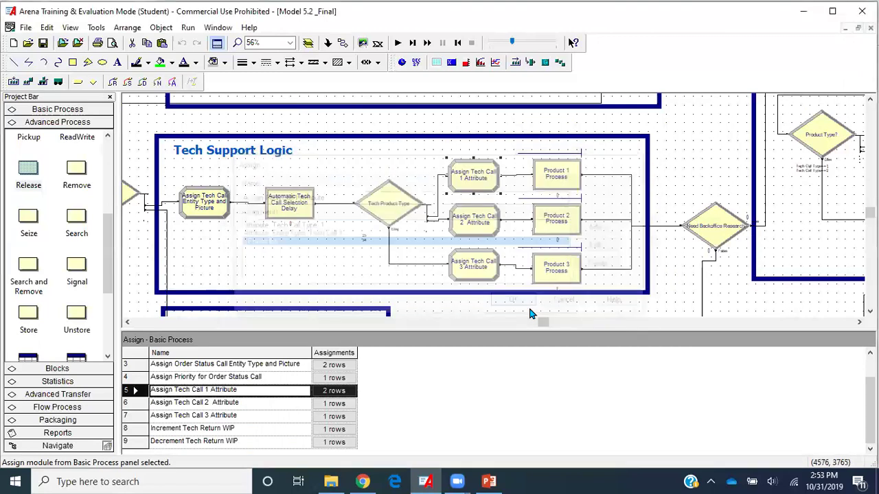
# - Add an attribute assignment to Assign Tech Call 2 Attribute that sets Entity.Type to Tech Call 2
pyautogui.doubleClick(473, 219)
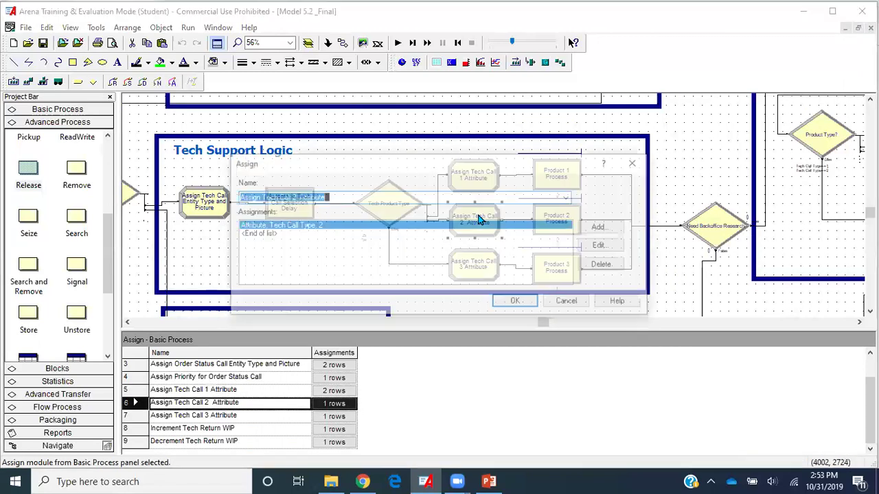
pyautogui.click(288, 234)
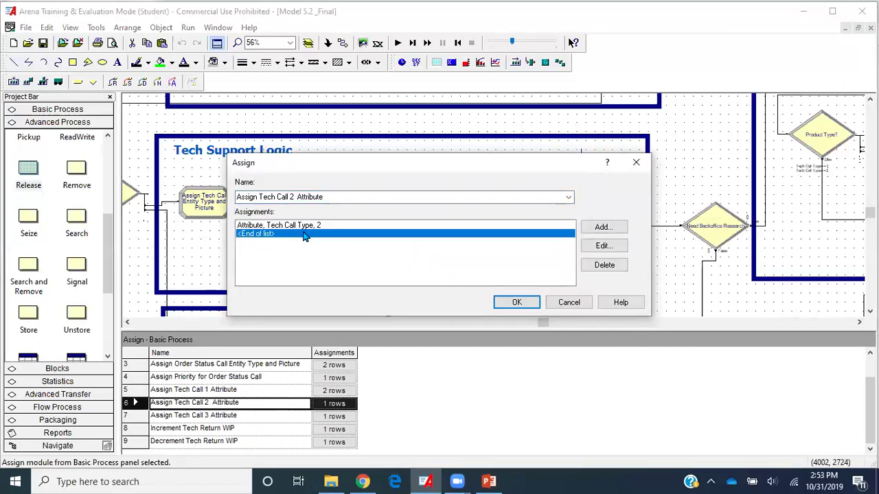
pyautogui.click(600, 231)
pyautogui.click(377, 226)
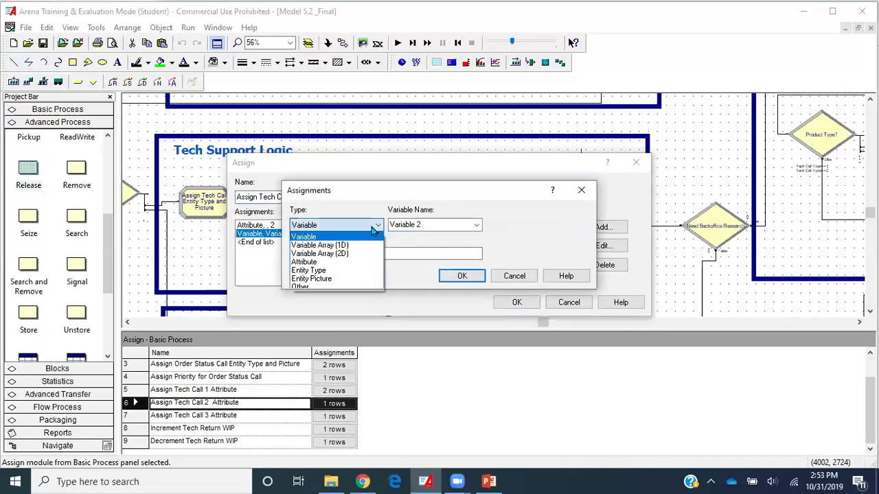
pyautogui.click(330, 260)
pyautogui.click(477, 224)
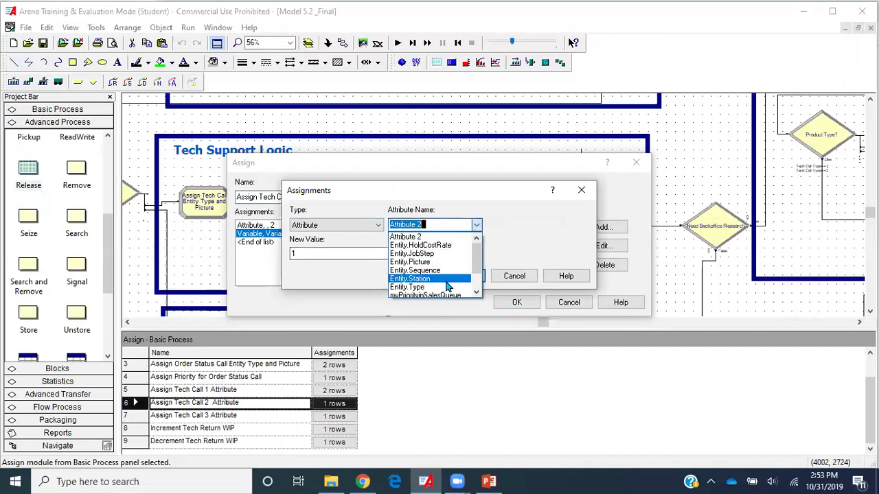
pyautogui.click(446, 287)
pyautogui.doubleClick(441, 254)
pyautogui.write('Tech Call 2')
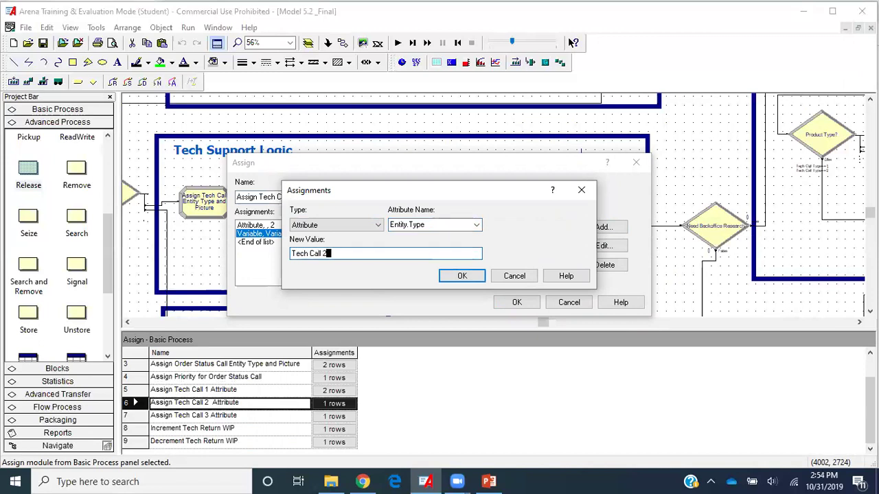
pyautogui.press('Return')
pyautogui.click(517, 302)
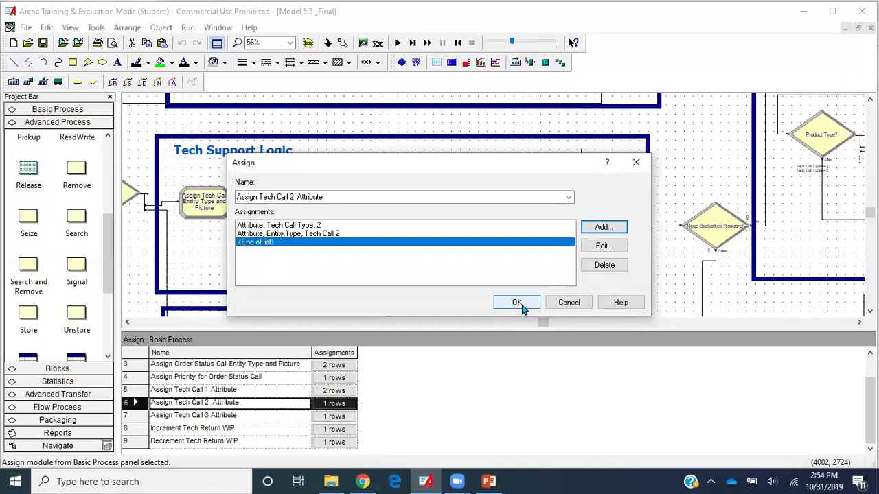
pyautogui.doubleClick(473, 175)
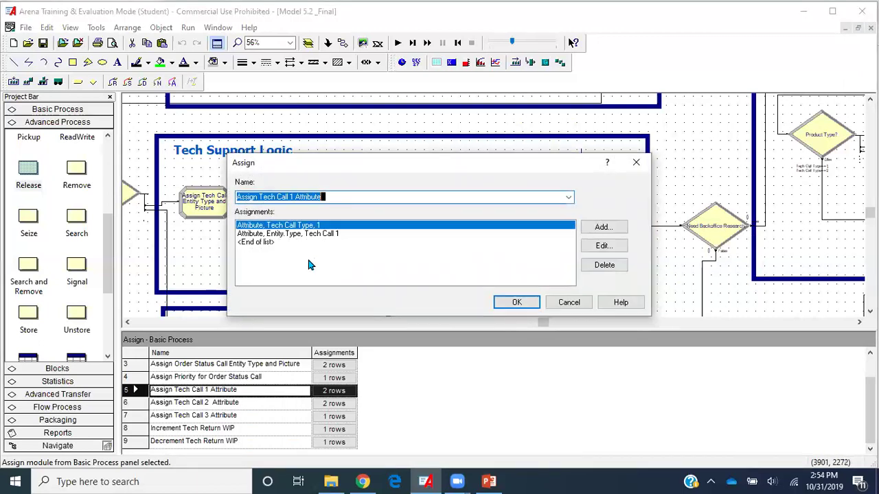
pyautogui.click(516, 302)
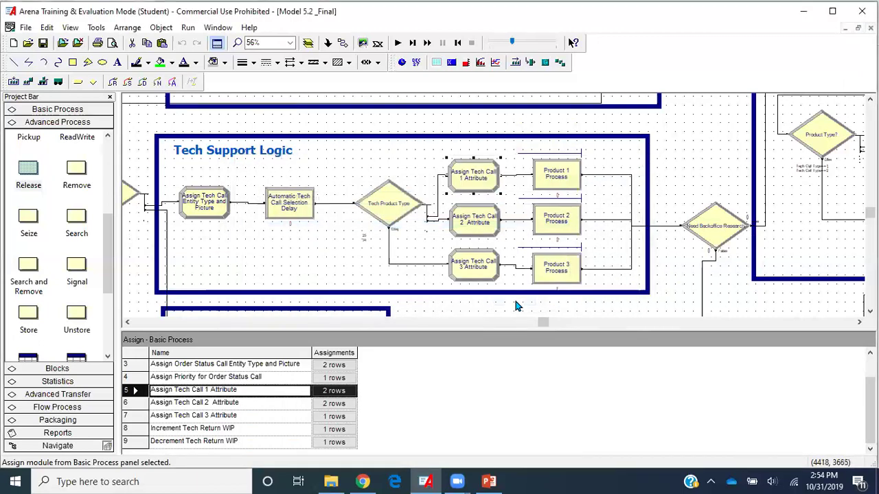
# - Add an attribute assignment to Assign Tech Call 3 Attribute that sets Entity.Type to Tech Call 3, and save the model
pyautogui.doubleClick(485, 272)
pyautogui.click(278, 233)
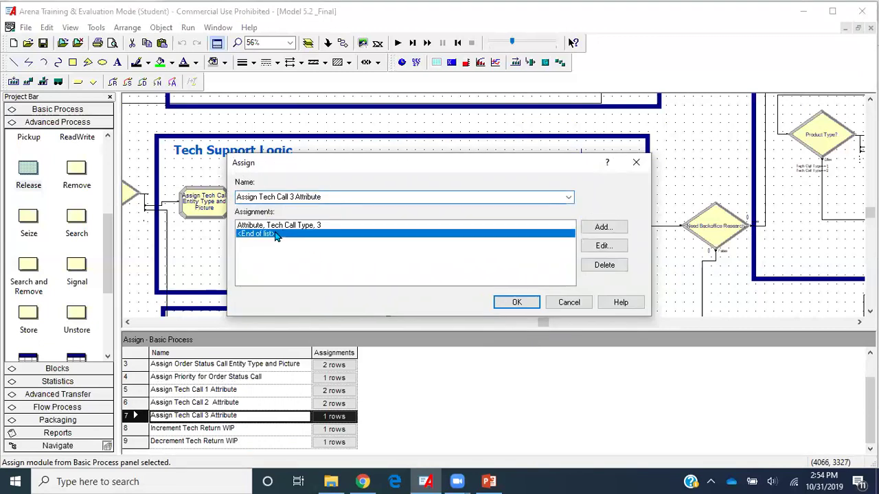
pyautogui.click(621, 231)
pyautogui.click(328, 228)
pyautogui.click(320, 253)
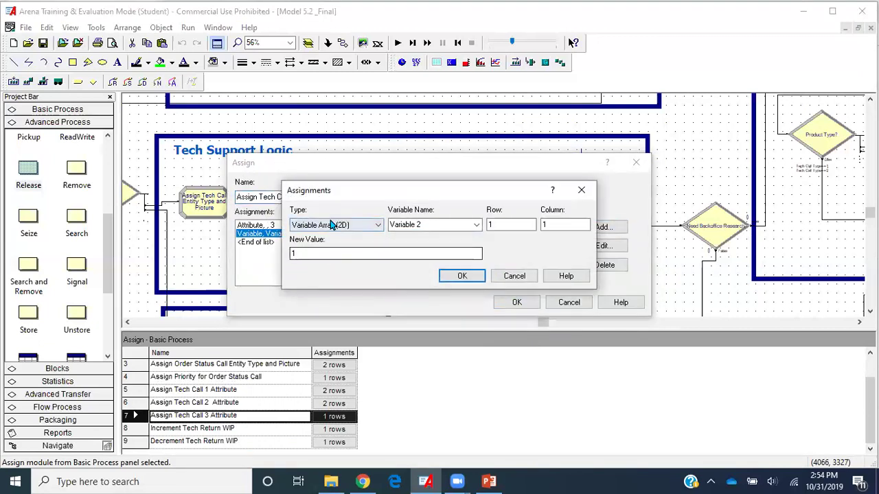
pyautogui.click(330, 223)
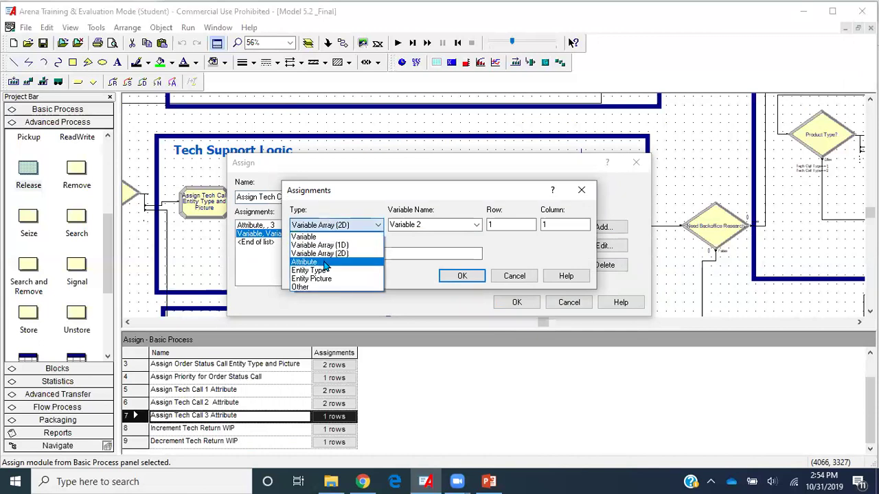
pyautogui.click(316, 265)
pyautogui.click(476, 224)
pyautogui.scroll(-2, 431, 268)
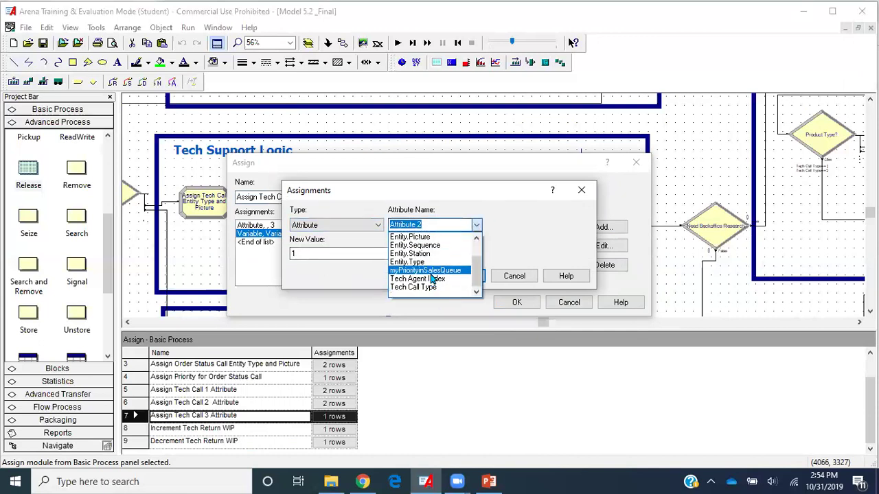
pyautogui.click(432, 261)
pyautogui.doubleClick(428, 253)
pyautogui.write('Tech Call')
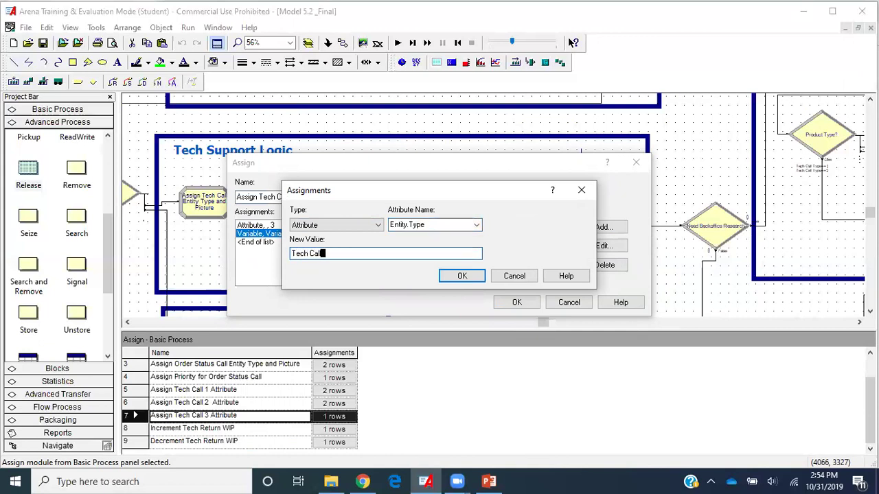
pyautogui.write(' 3')
pyautogui.press('Return')
pyautogui.click(515, 301)
pyautogui.press('-')
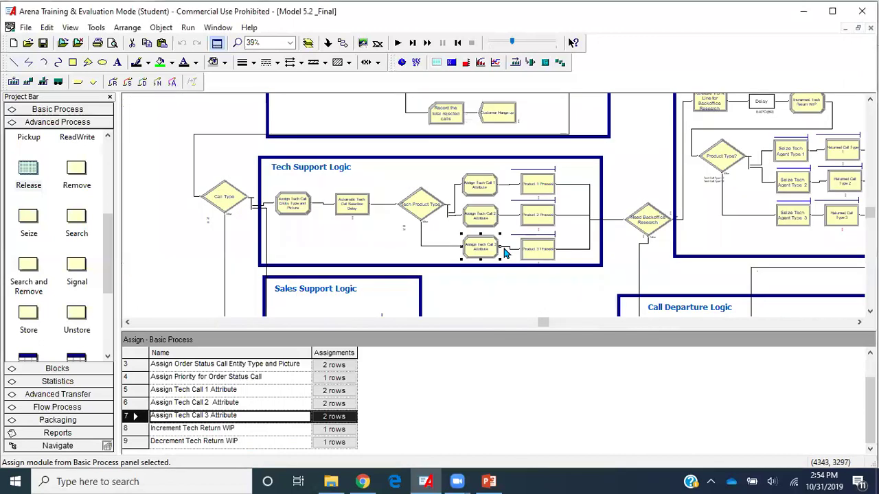
pyautogui.click(43, 44)
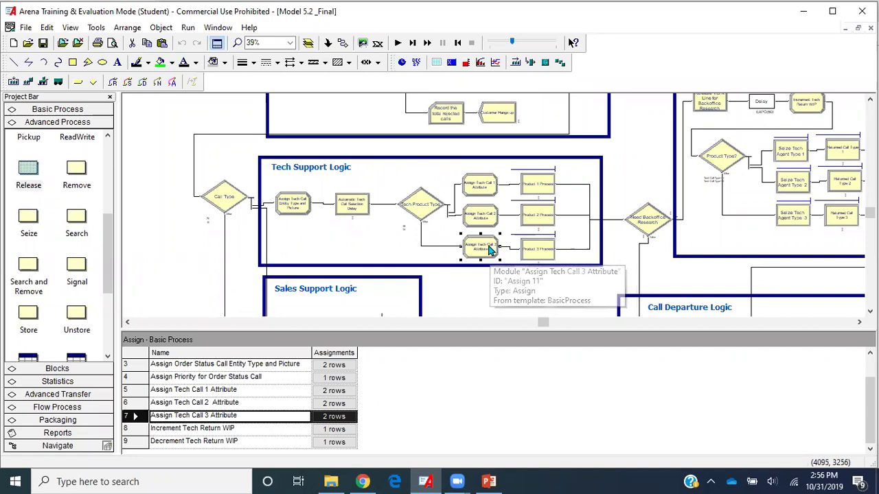
# - In Assign Tech Call 3 Attribute, change the Entity.Type assignment to type Entity Type with the value Tech Call 3
pyautogui.press('+')
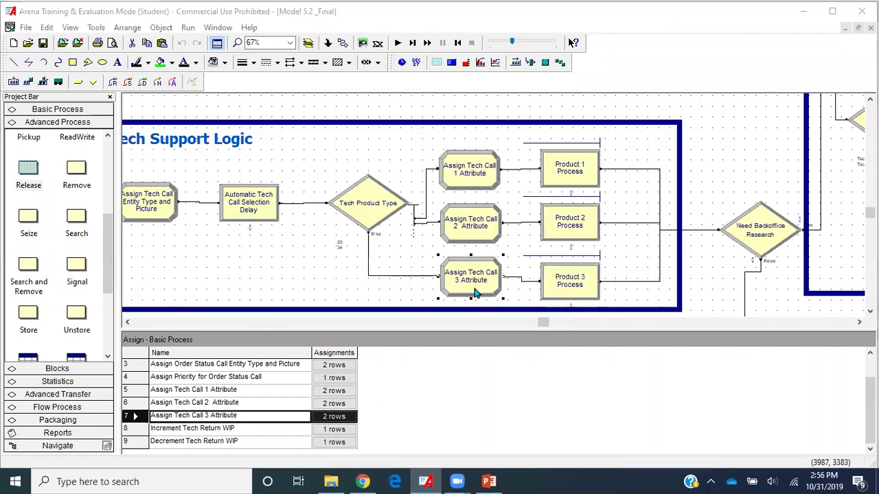
pyautogui.doubleClick(473, 276)
pyautogui.doubleClick(317, 234)
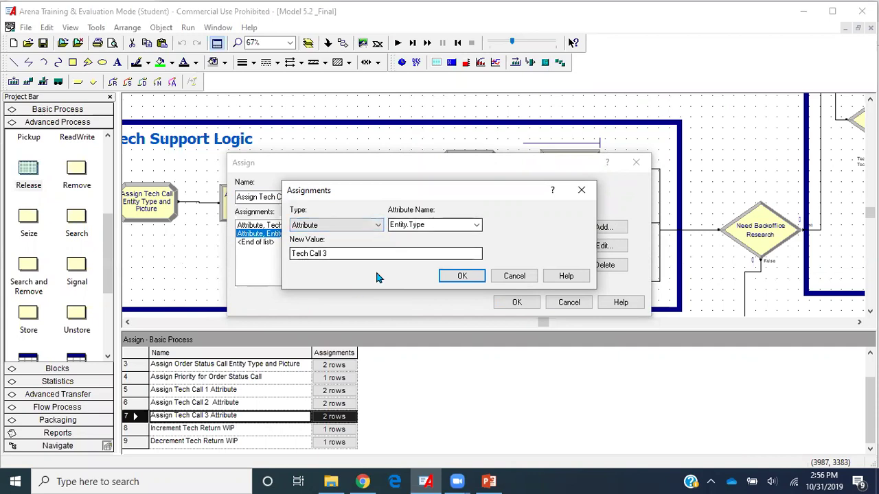
pyautogui.click(355, 228)
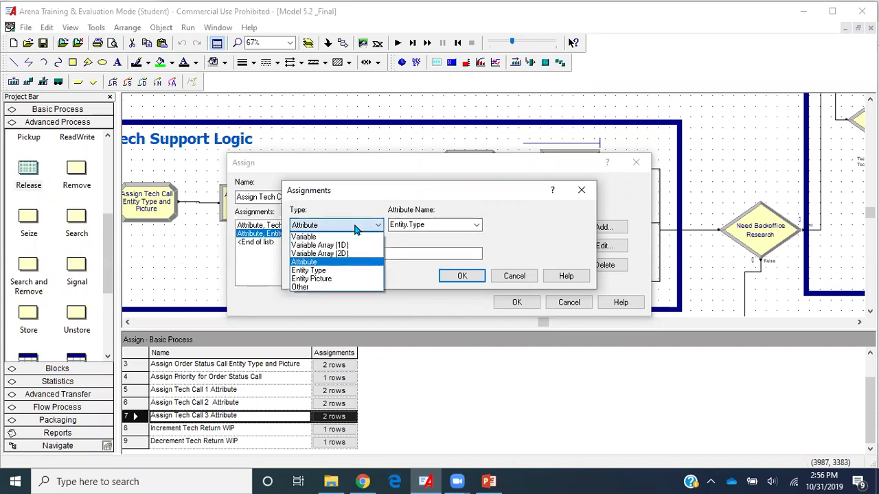
pyautogui.click(342, 271)
pyautogui.doubleClick(413, 226)
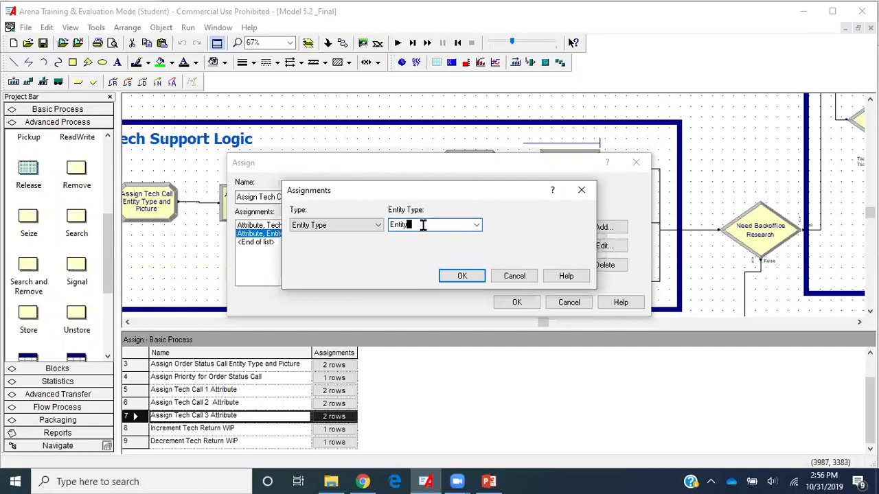
pyautogui.write('Tech Call 3')
pyautogui.press('Return')
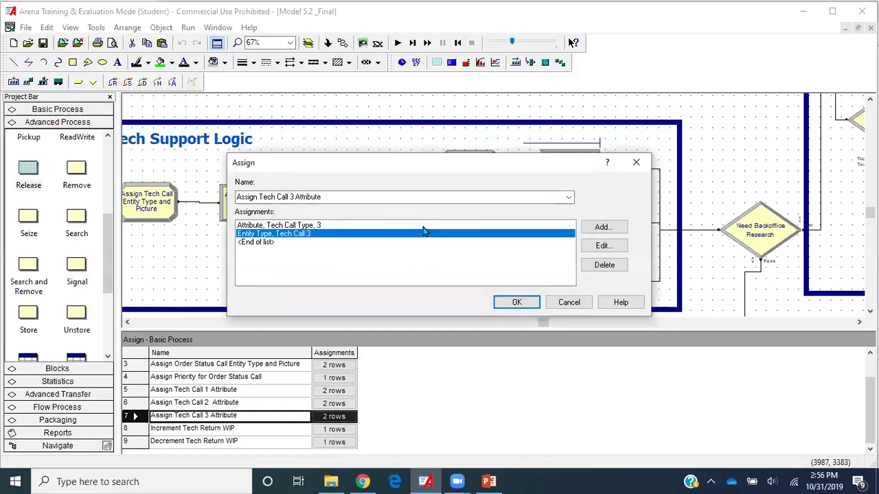
pyautogui.click(511, 302)
# - In Assign Tech Call 2 Attribute, change the Entity.Type assignment to type Entity Type with the value Tech Call 2
pyautogui.doubleClick(469, 222)
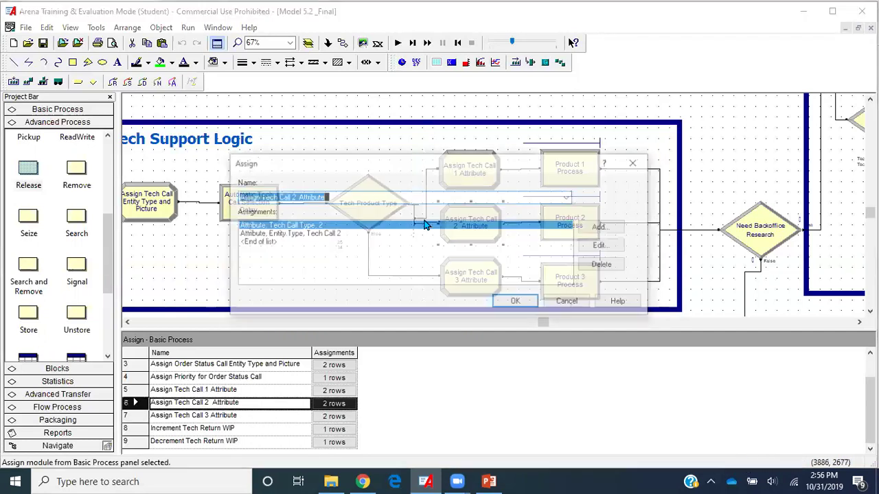
pyautogui.doubleClick(330, 236)
pyautogui.click(313, 225)
pyautogui.click(316, 271)
pyautogui.doubleClick(435, 226)
pyautogui.press('BackSpace')
pyautogui.press('BackSpace')
pyautogui.press('BackSpace')
pyautogui.press('BackSpace')
pyautogui.press('BackSpace')
pyautogui.press('BackSpace')
pyautogui.press('BackSpace')
pyautogui.press('BackSpace')
pyautogui.write('Tech Call 2')
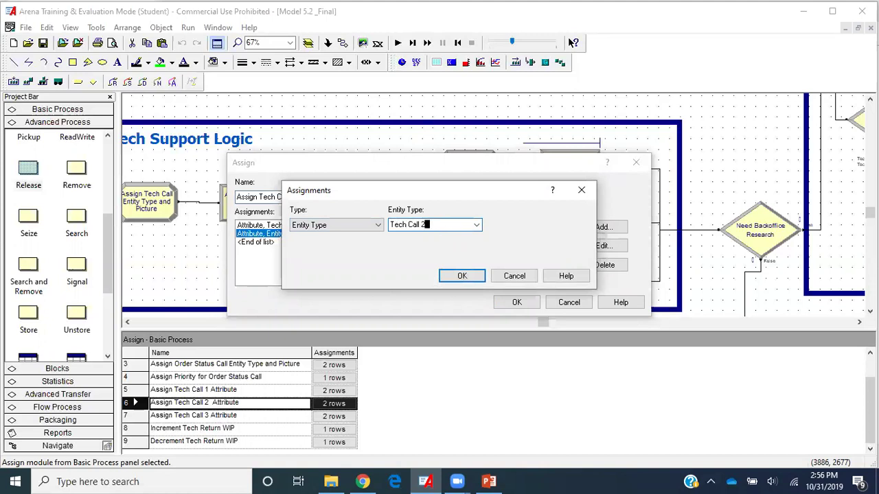
pyautogui.press('Return')
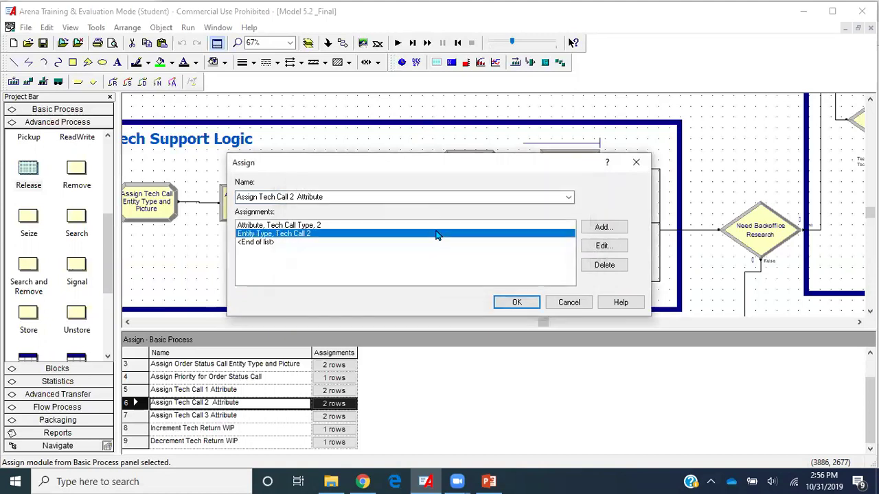
pyautogui.click(516, 303)
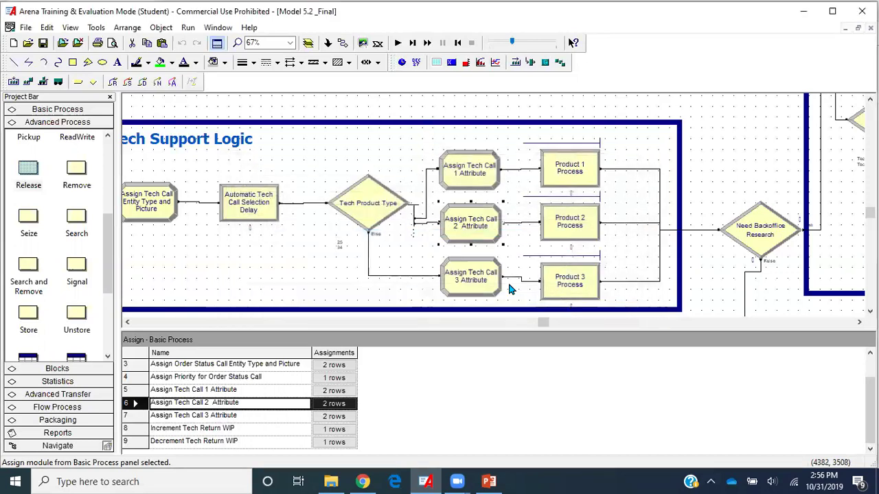
# - In Assign Tech Call 1 Attribute, change the Entity.Type assignment to type Entity Type with the value Tech Call 1
pyautogui.click(478, 184)
pyautogui.doubleClick(479, 184)
pyautogui.doubleClick(314, 233)
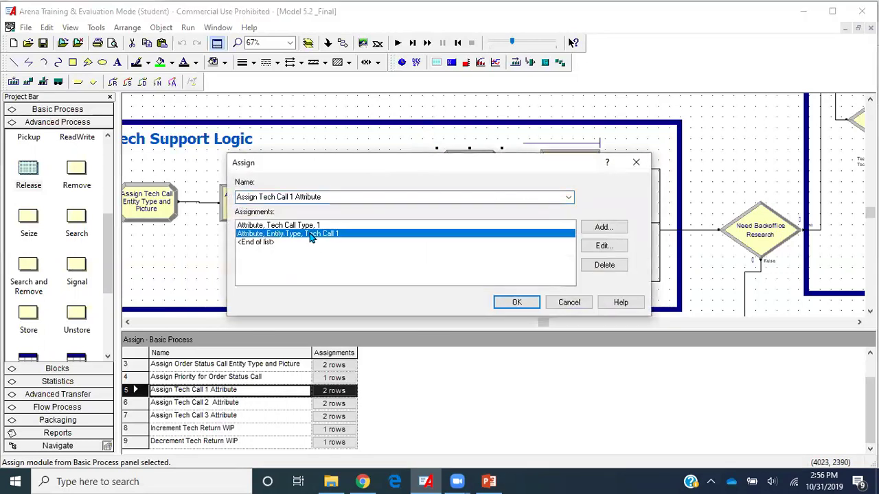
pyautogui.click(329, 225)
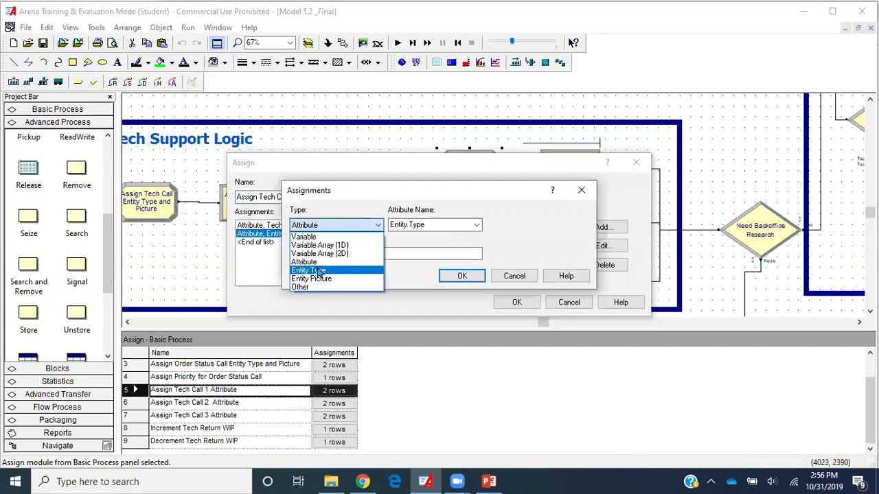
pyautogui.click(317, 272)
pyautogui.click(430, 225)
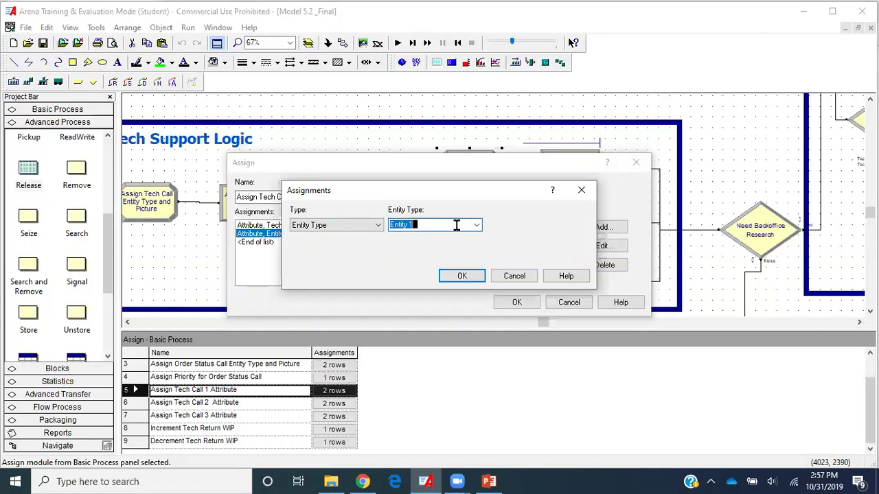
pyautogui.write('Te')
pyautogui.write(' 1')
pyautogui.press('Return')
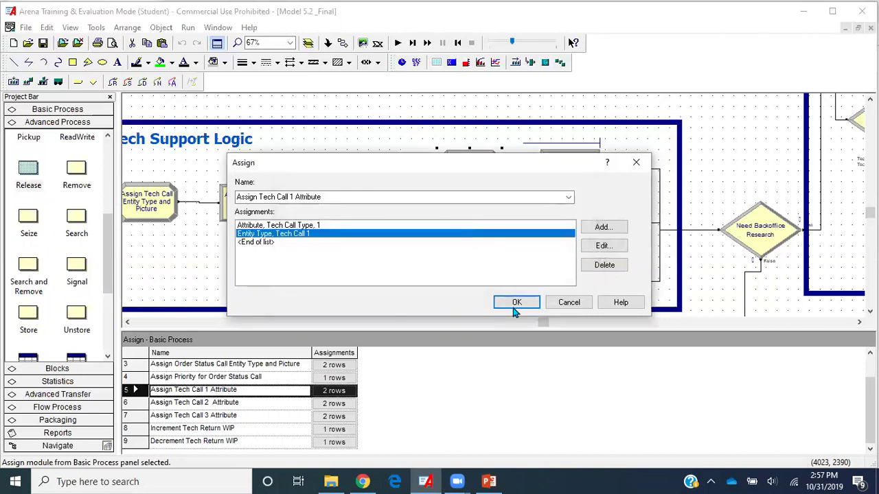
pyautogui.click(516, 303)
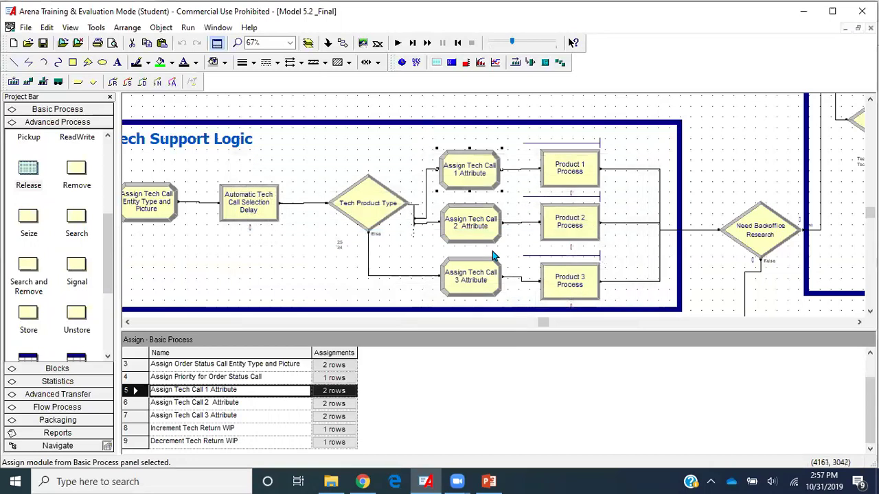
# - Try adding a third assignment to Assign Tech Call 1 Attribute that sets the attribute Entity.Type to "Tech Call"
pyautogui.doubleClick(481, 187)
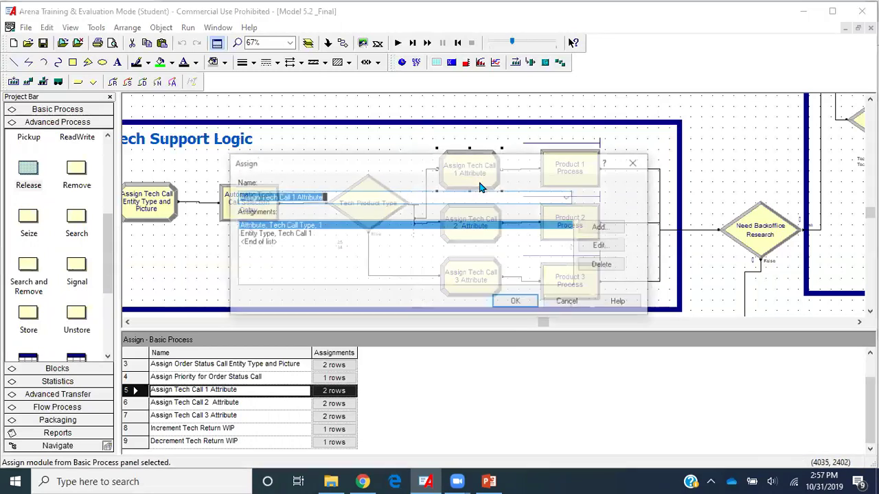
pyautogui.click(268, 243)
pyautogui.click(611, 228)
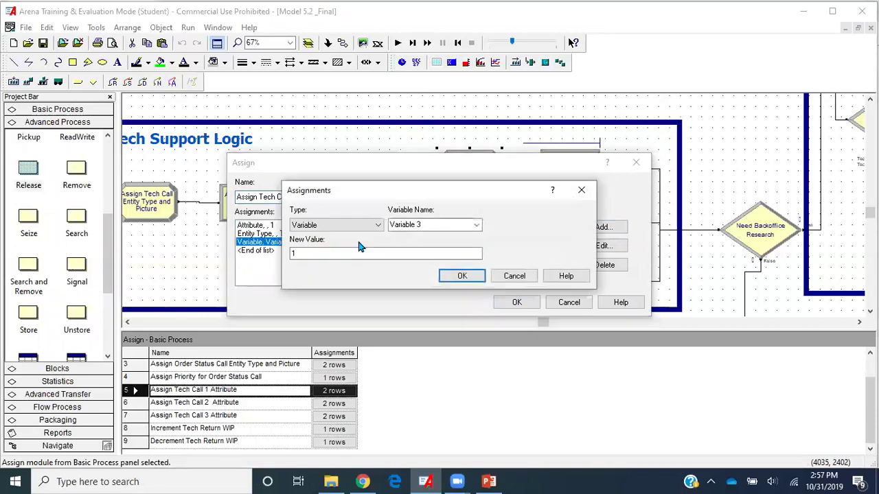
pyautogui.click(347, 227)
pyautogui.click(334, 263)
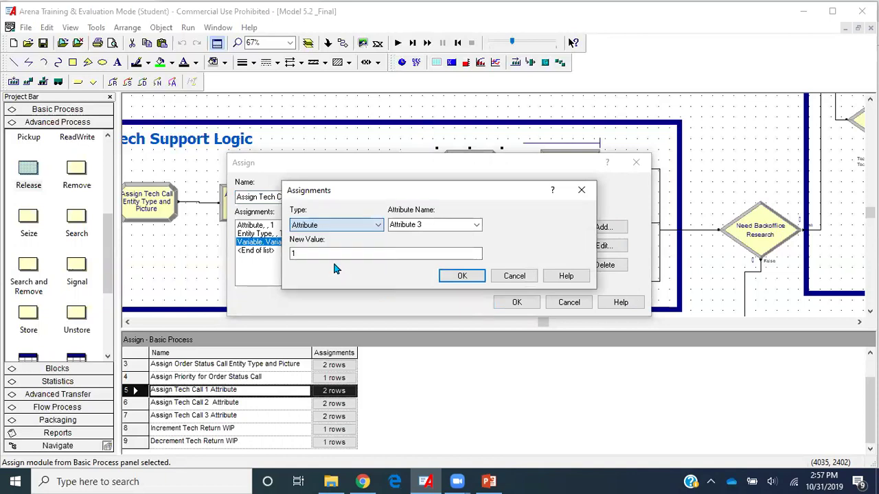
pyautogui.click(476, 225)
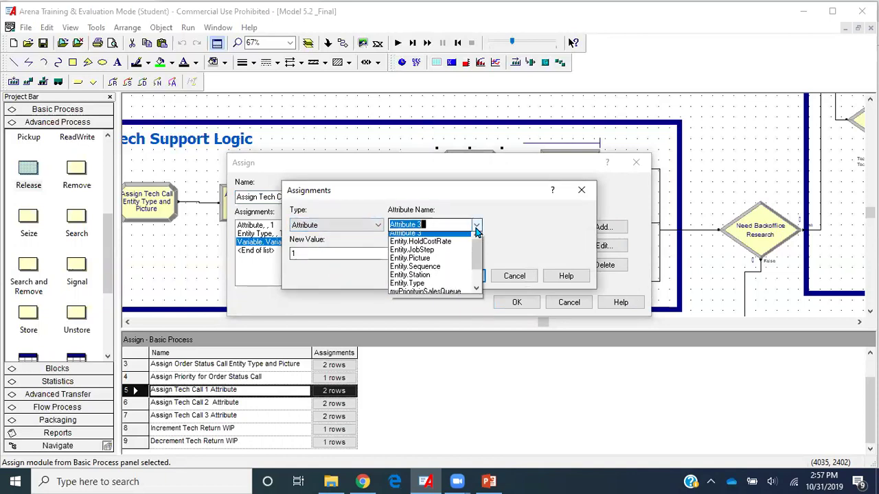
pyautogui.click(431, 284)
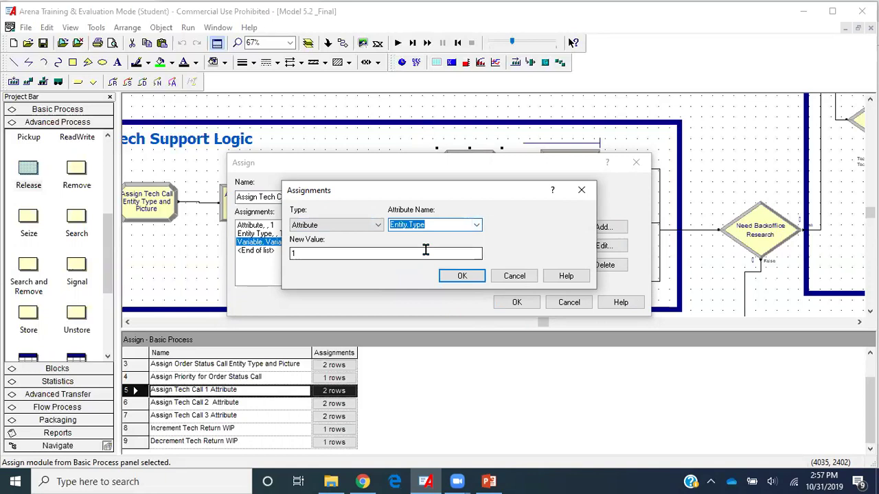
pyautogui.press('Tab')
pyautogui.write('"Tech')
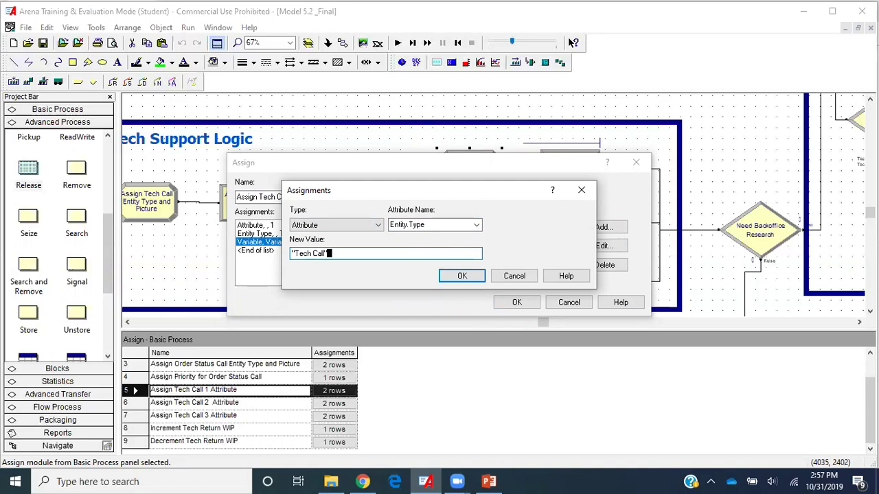
pyautogui.write(' Call"')
pyautogui.press('Return')
pyautogui.click(515, 302)
# - Run the model to check it for errors, and close the error report
pyautogui.click(396, 42)
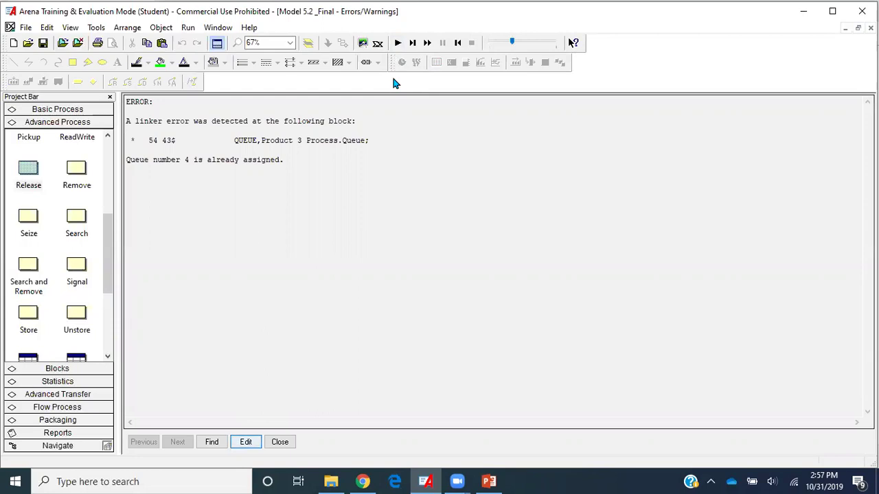
pyautogui.click(279, 443)
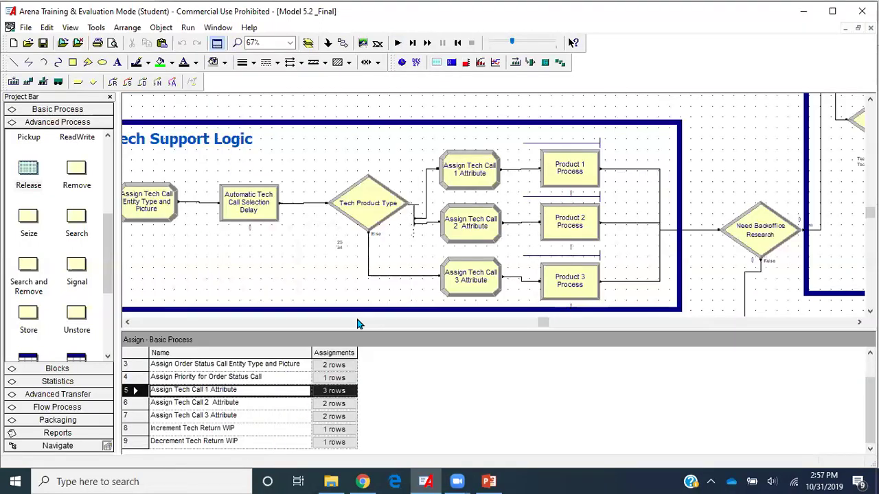
# - Delete the extra Entity.Type "Tech Call" attribute assignment from Assign Tech Call 1 Attribute and accept the module
pyautogui.click(471, 180)
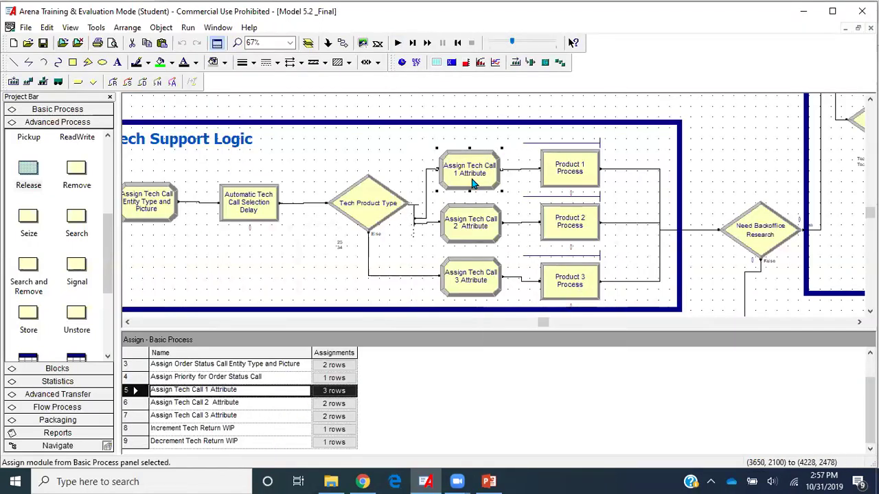
pyautogui.doubleClick(472, 182)
pyautogui.click(309, 243)
pyautogui.doubleClick(309, 242)
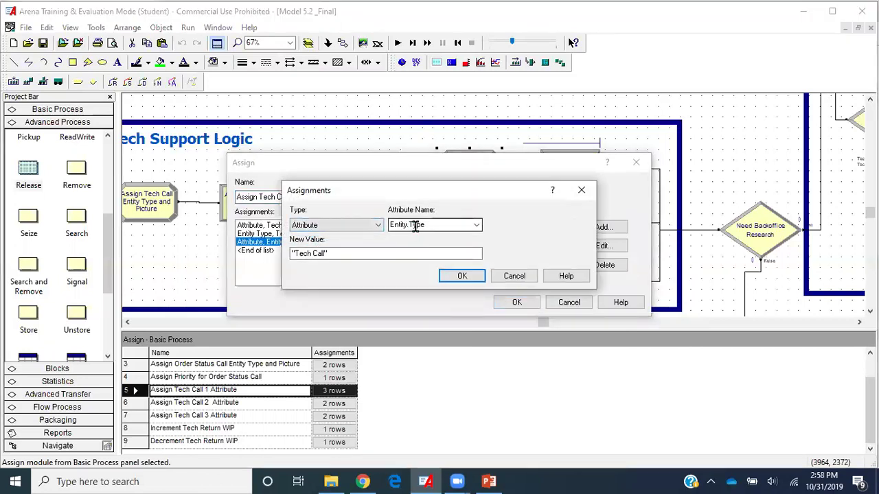
pyautogui.click(294, 255)
pyautogui.click(327, 256)
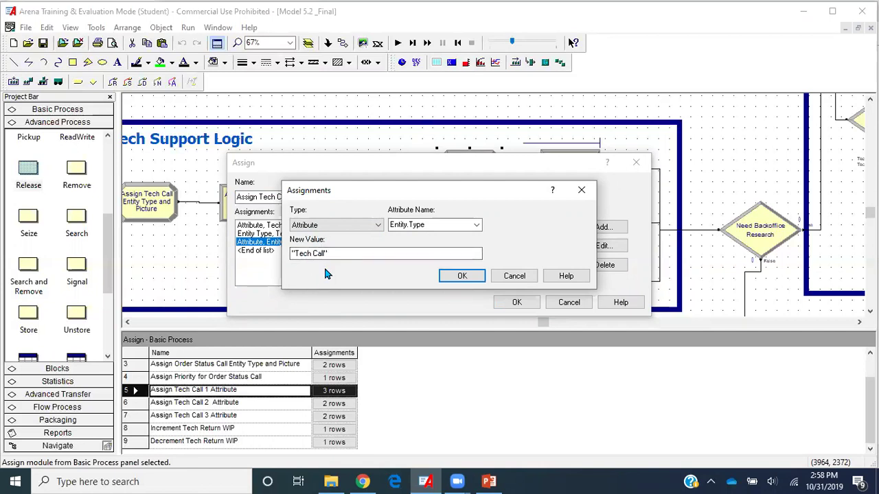
pyautogui.click(513, 277)
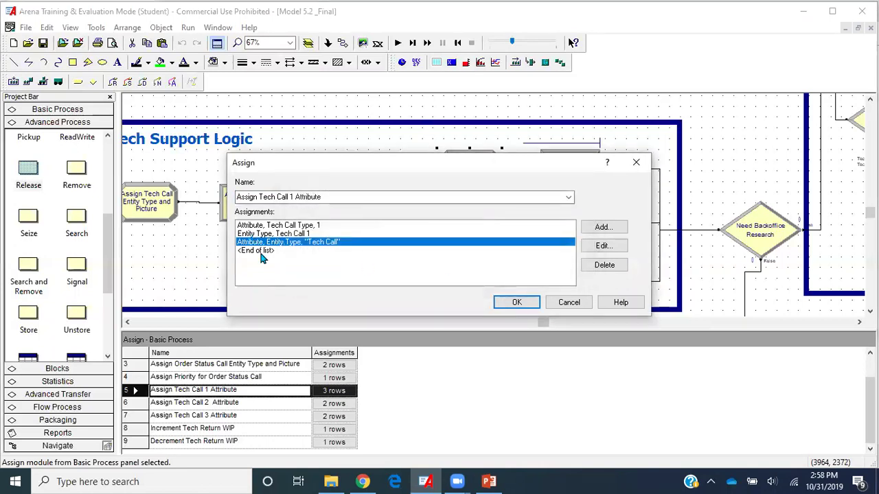
pyautogui.click(617, 272)
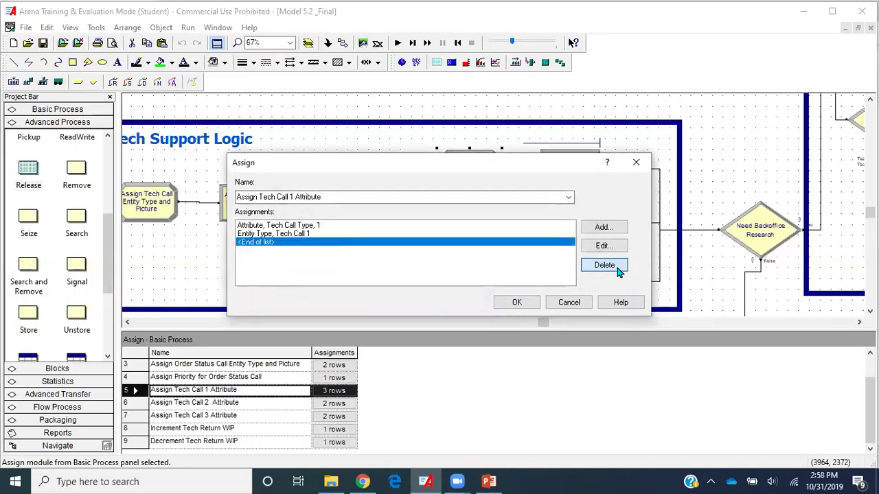
pyautogui.click(516, 302)
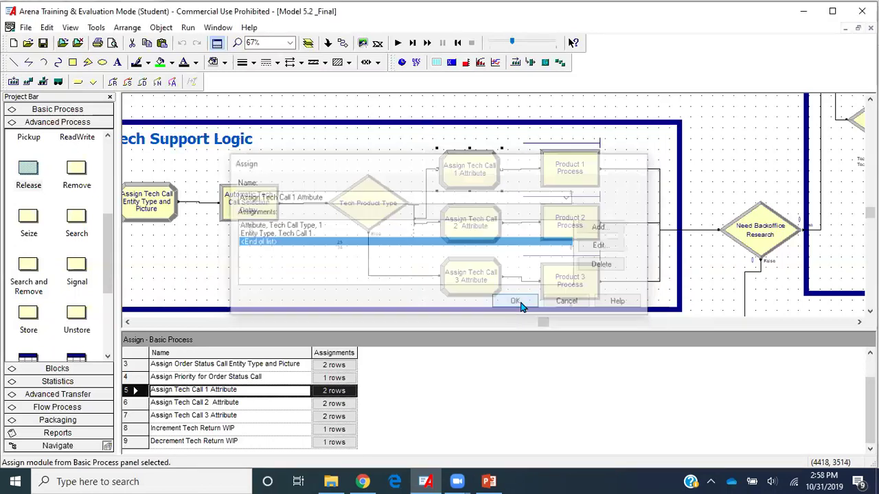
# - In the Queue data module, mark Product 1 Process.Queue, Product 2 Process.Queue and Product 3 Process.Queue as shared
pyautogui.click(77, 110)
pyautogui.scroll(-5, 67, 298)
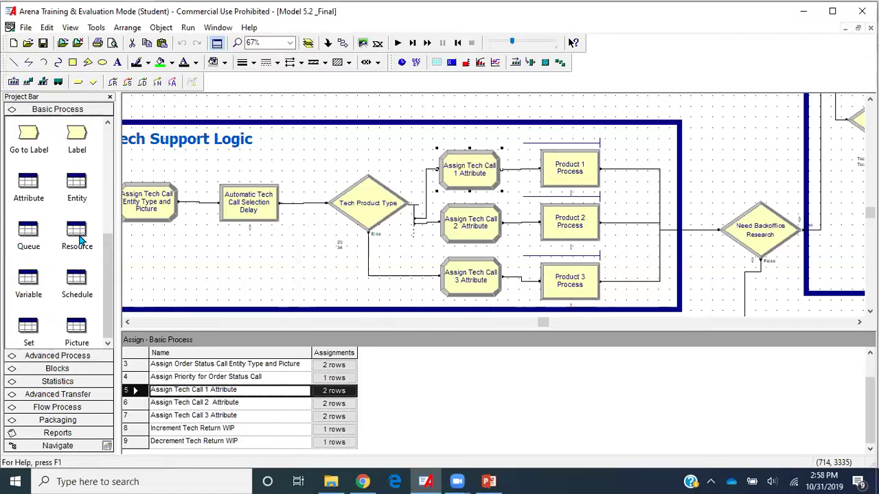
pyautogui.click(28, 242)
pyautogui.moveTo(313, 328); pyautogui.dragTo(313, 246)
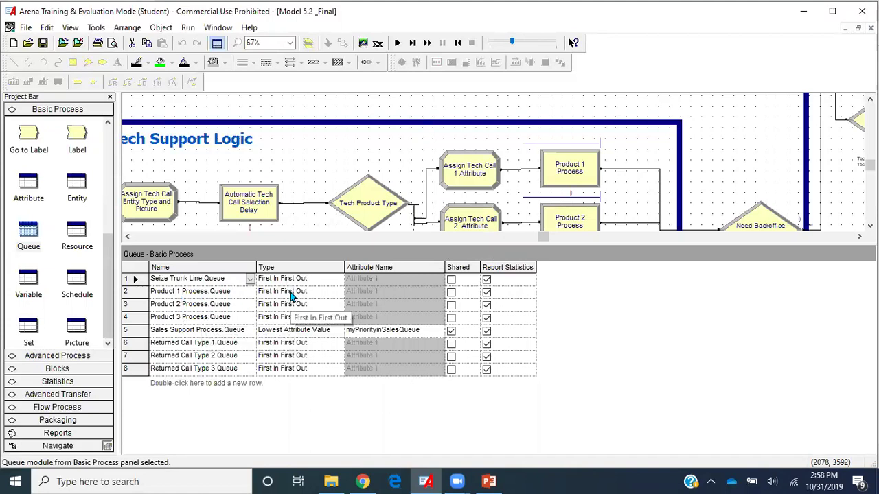
pyautogui.click(451, 292)
pyautogui.click(452, 306)
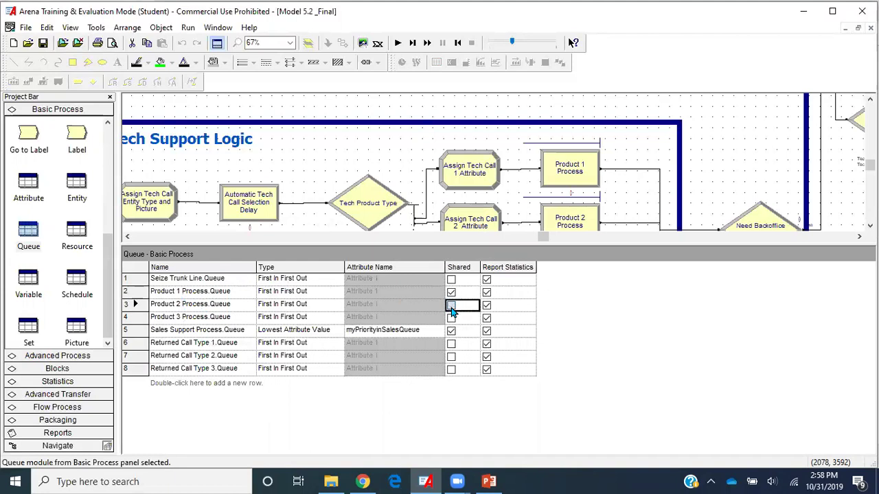
pyautogui.click(451, 318)
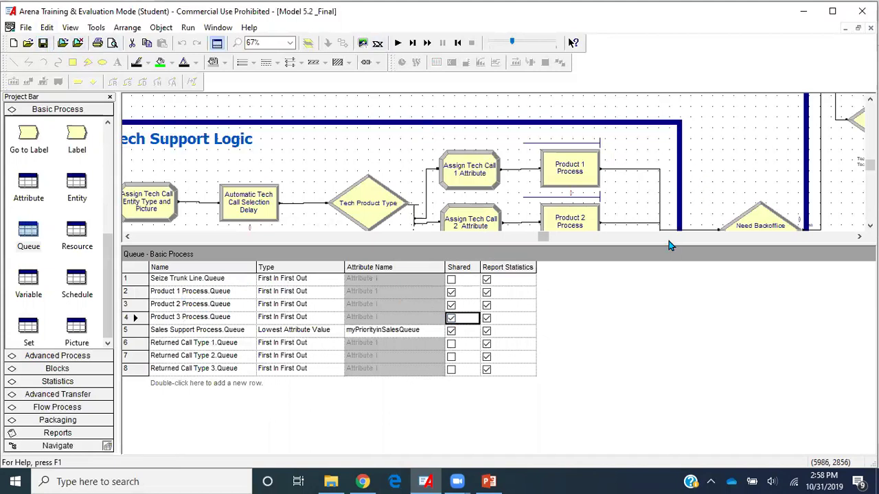
# - Check the settings of the Seize Tech Agent Type 1 module in Back office Research Logic and save the model
pyautogui.moveTo(670, 251); pyautogui.dragTo(642, 427)
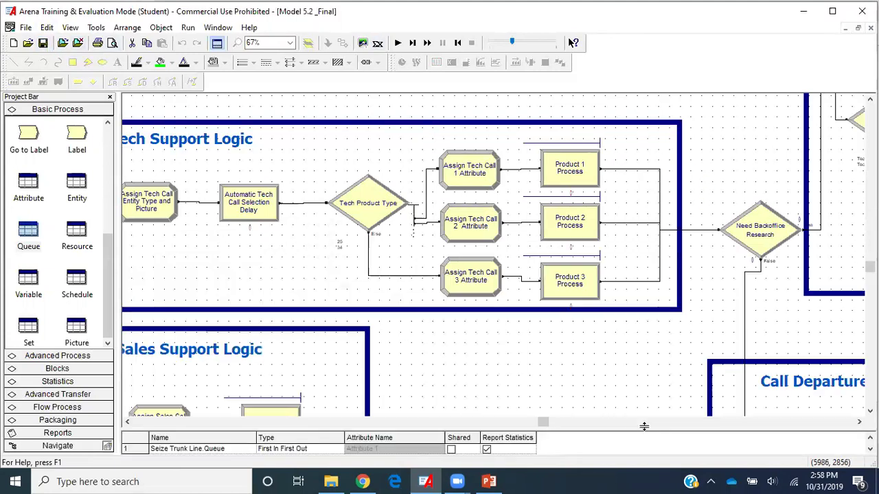
pyautogui.click(859, 422)
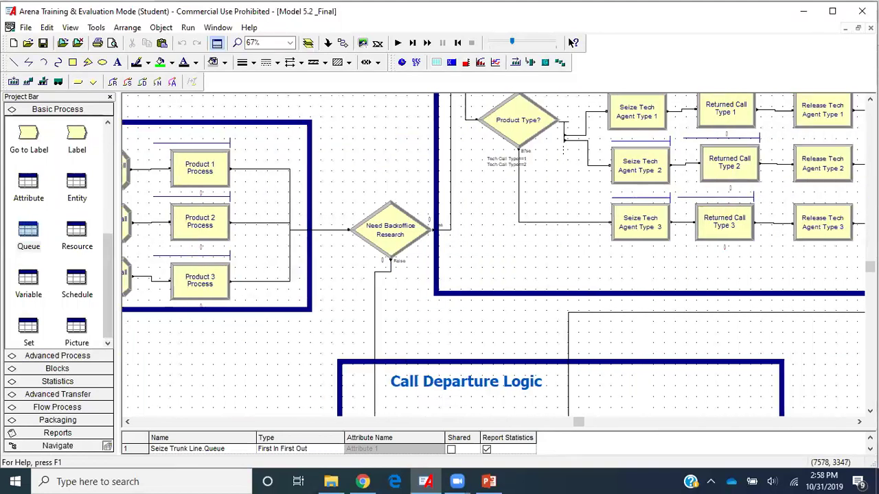
pyautogui.doubleClick(491, 117)
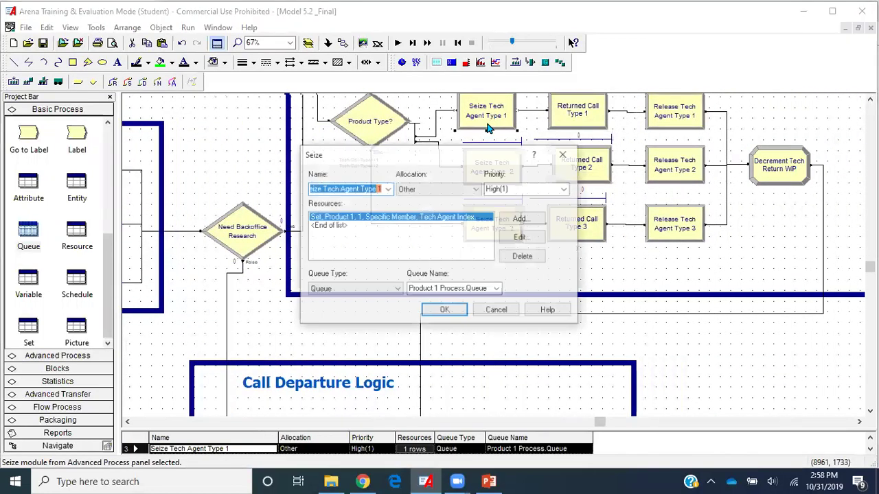
pyautogui.click(452, 313)
pyautogui.scroll(-2, 461, 206)
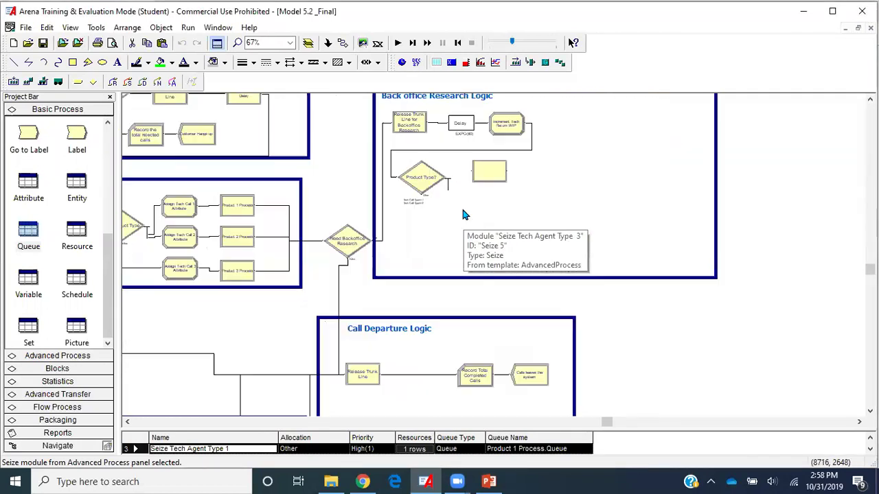
pyautogui.click(43, 42)
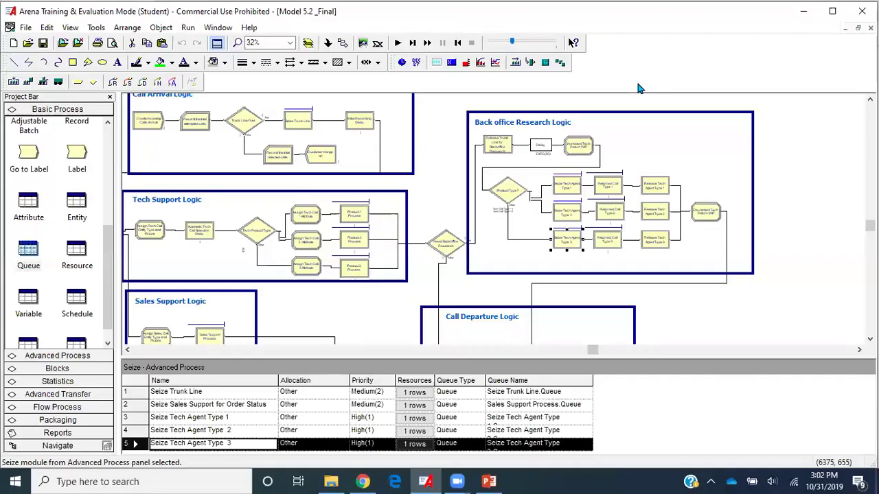
# - Review the queues available to Seize Tech Agent Type 1, re-enter Seize Tech Agent Type 1.Queue as its queue name and accept the module
pyautogui.click(745, 299)
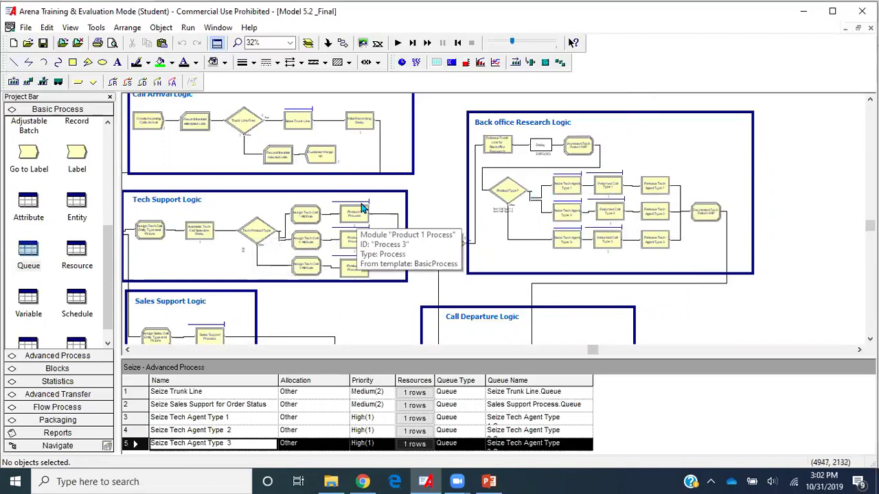
pyautogui.doubleClick(567, 194)
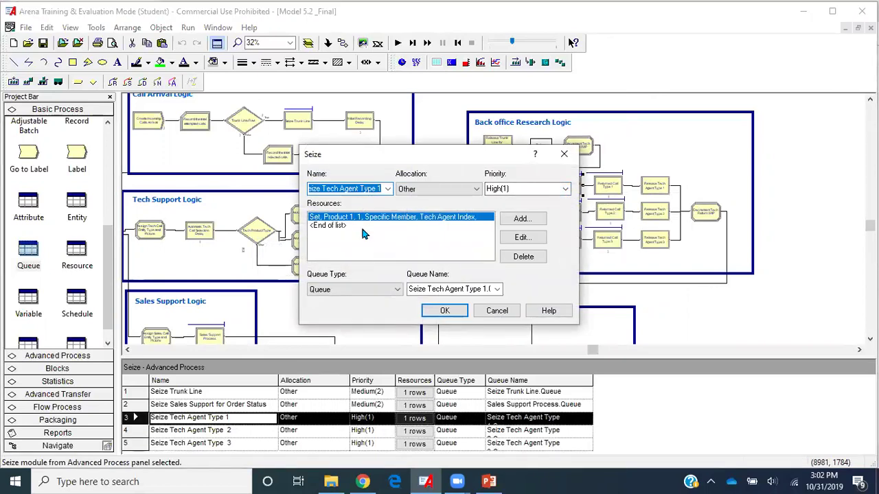
pyautogui.click(438, 295)
pyautogui.hotkey('ctrl', 'c')
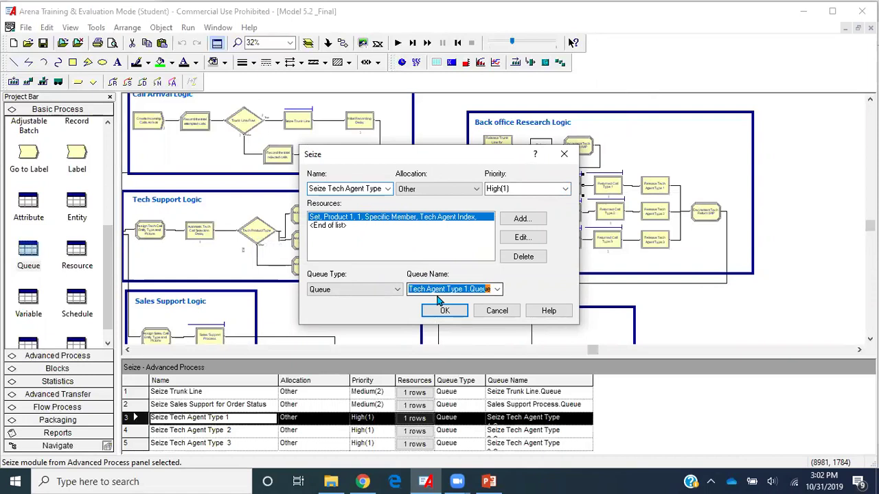
pyautogui.click(498, 289)
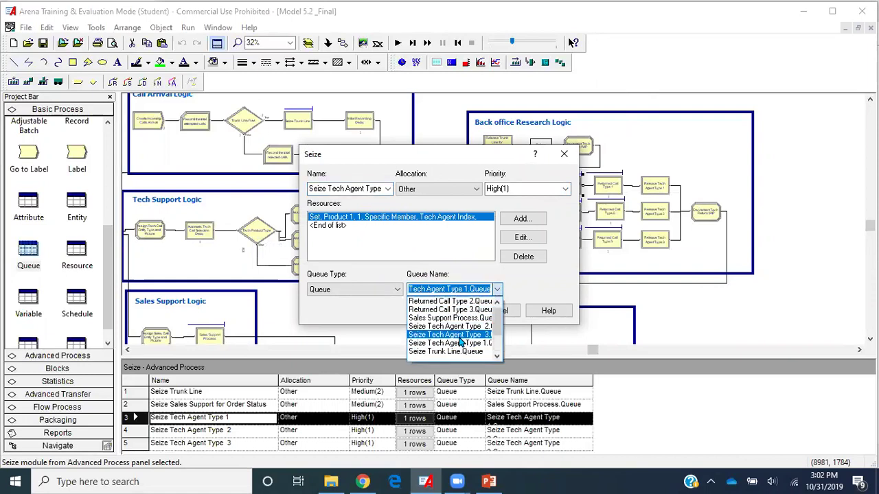
pyautogui.scroll(2, 458, 337)
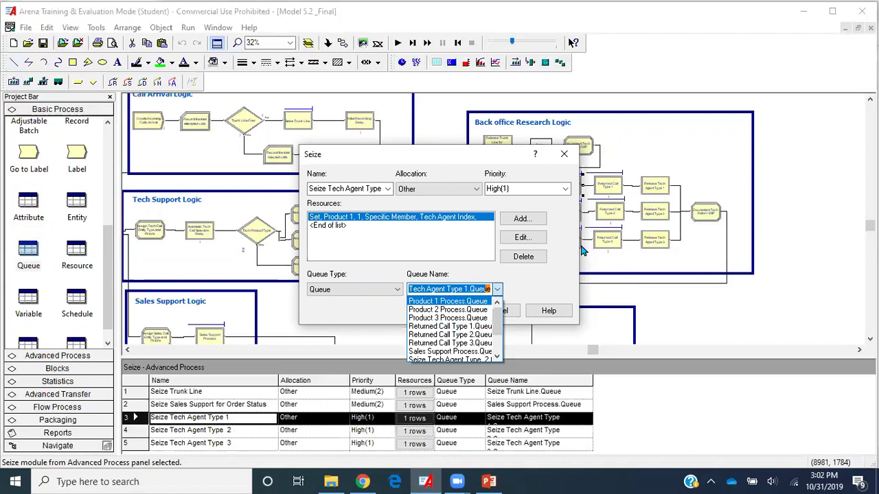
pyautogui.click(422, 272)
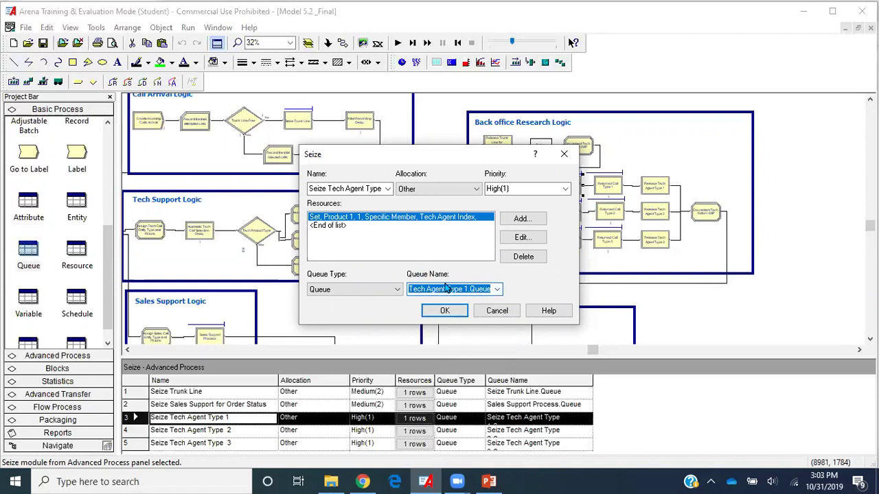
pyautogui.press('BackSpace')
pyautogui.hotkey('ctrl', 'v')
pyautogui.click(439, 312)
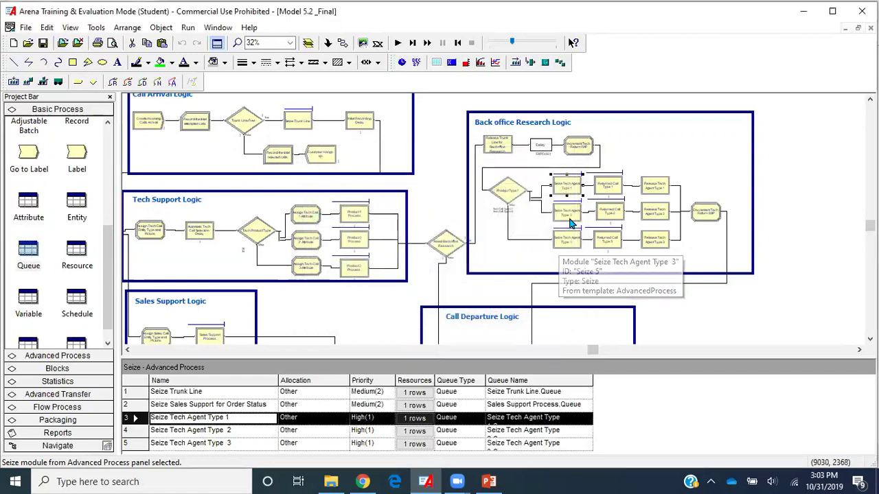
# - Check the resources and queue names of the Seize Tech Agent Type 2 and Seize Tech Agent Type 3 modules
pyautogui.doubleClick(546, 206)
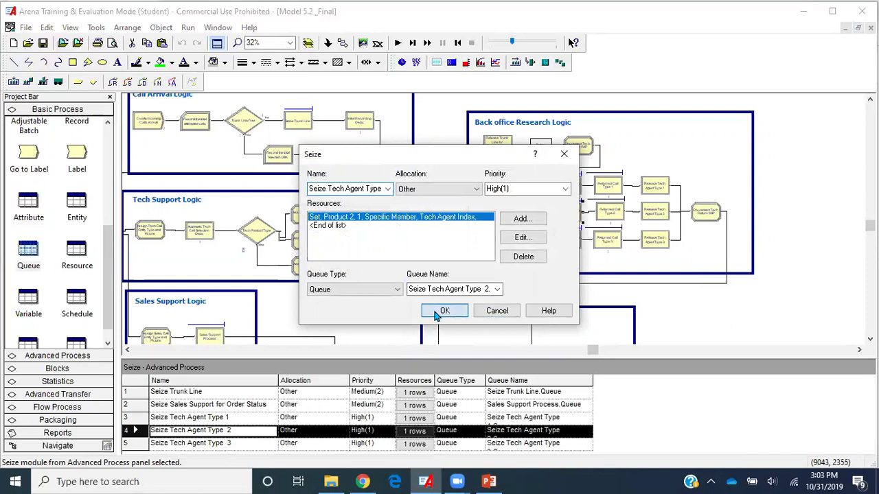
pyautogui.click(445, 310)
pyautogui.doubleClick(566, 248)
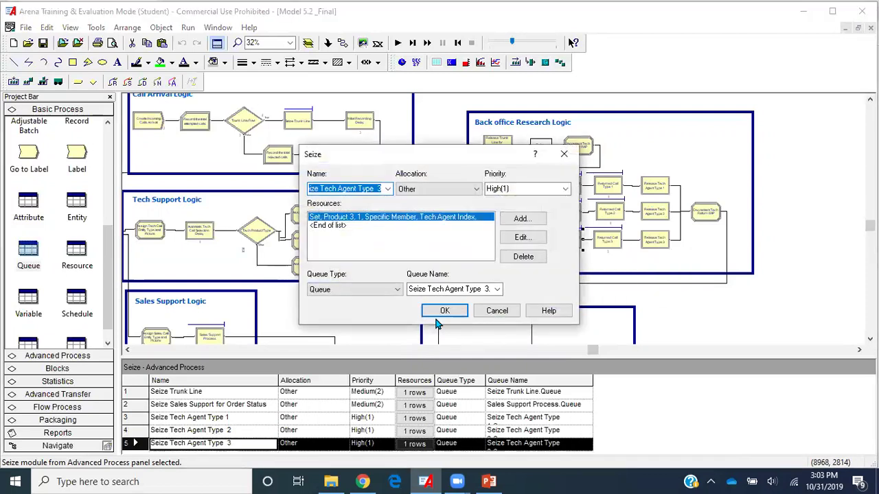
pyautogui.click(443, 312)
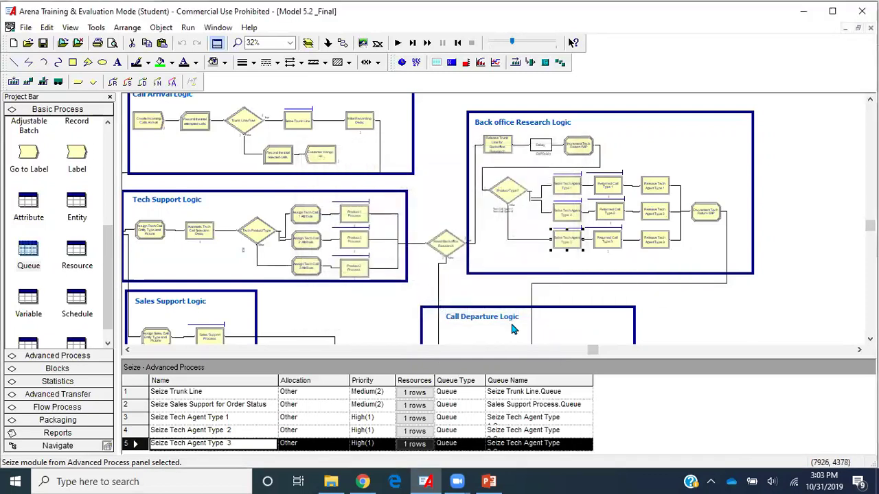
# - Examine the Queue data module for the product and tech agent queues and their shared settings
pyautogui.click(31, 254)
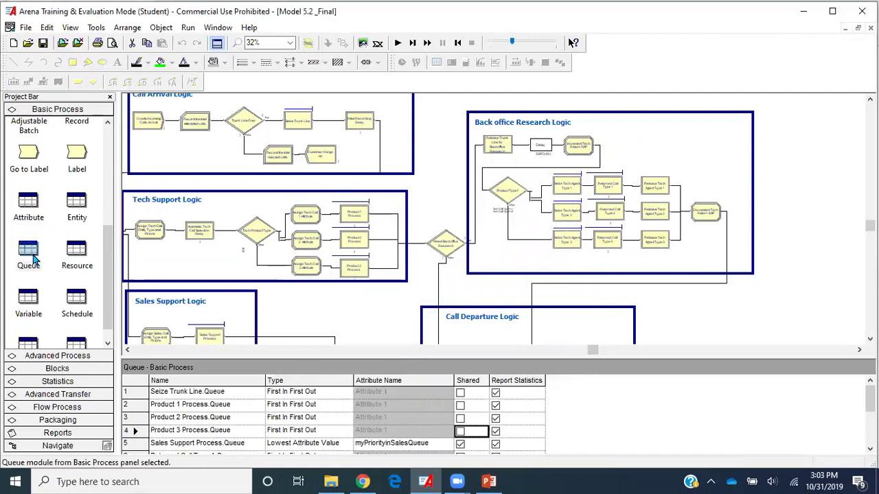
pyautogui.moveTo(436, 356); pyautogui.dragTo(470, 297)
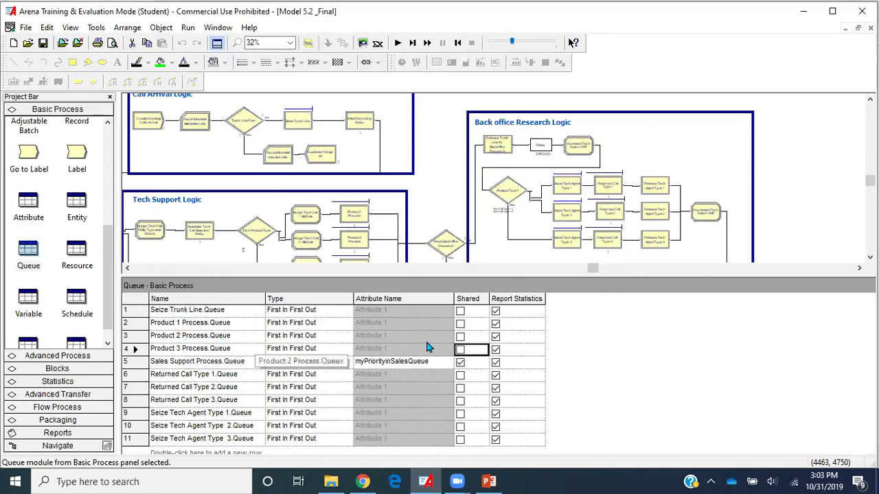
pyautogui.moveTo(509, 276); pyautogui.dragTo(499, 375)
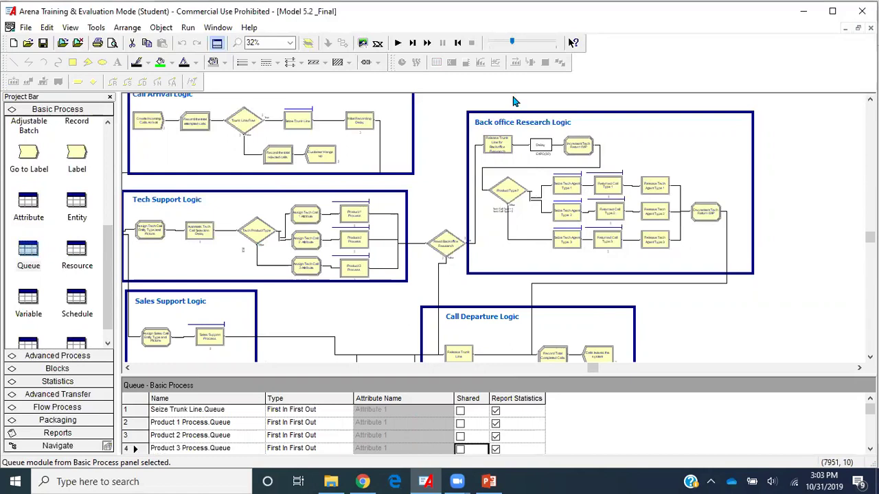
# - Set the time between arrivals of Create Incoming Calls Arrival to type Schedule using Arrival Schedule, and save the model
pyautogui.click(148, 122)
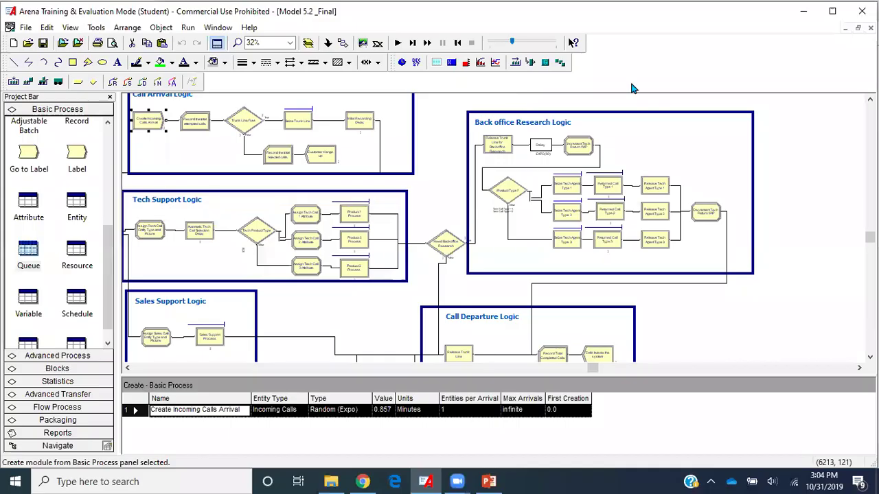
pyautogui.doubleClick(154, 122)
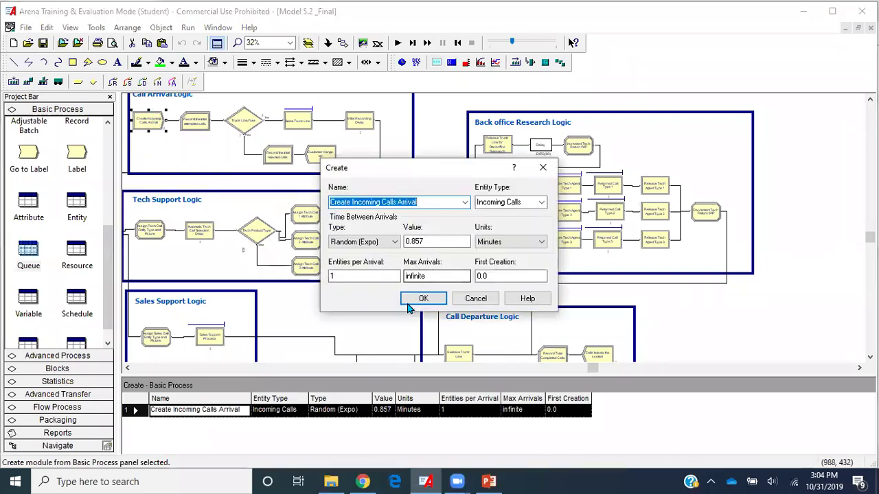
pyautogui.click(382, 240)
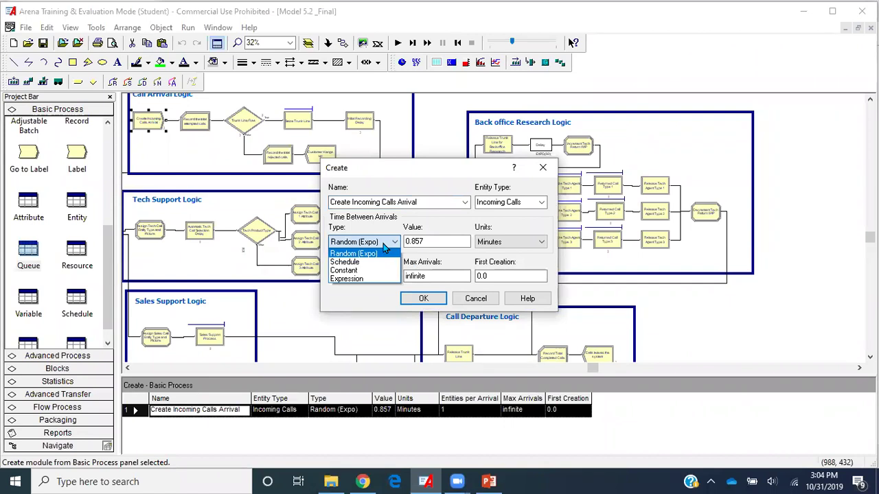
pyautogui.click(374, 262)
pyautogui.click(458, 241)
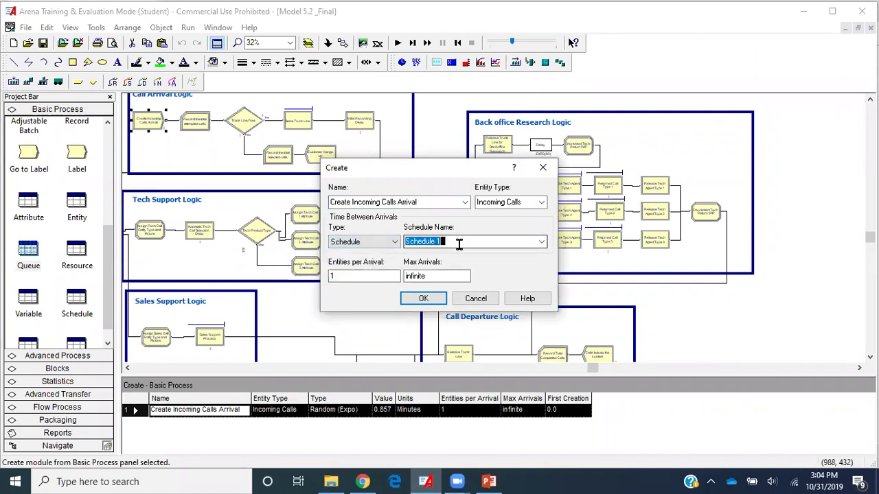
pyautogui.click(541, 242)
pyautogui.click(433, 251)
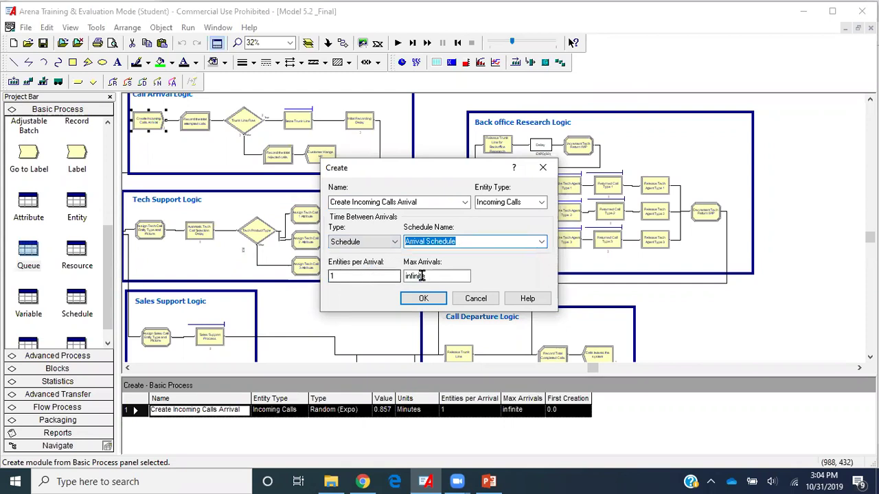
pyautogui.click(424, 299)
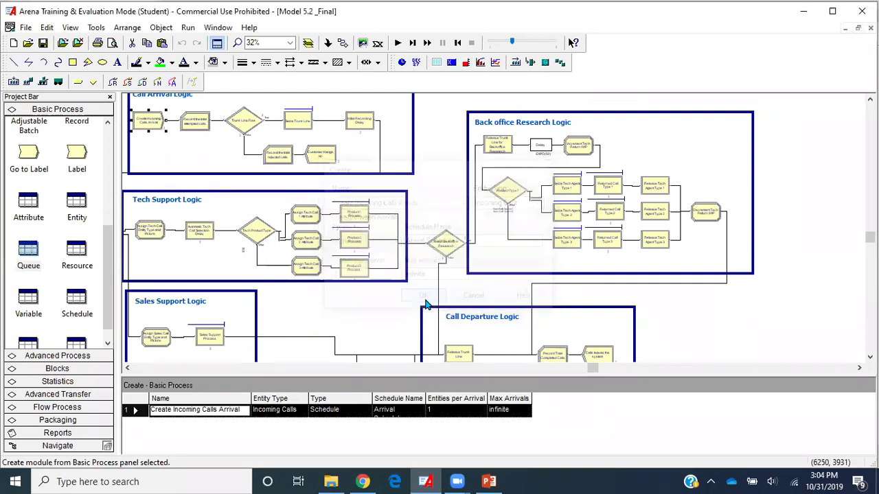
pyautogui.click(42, 45)
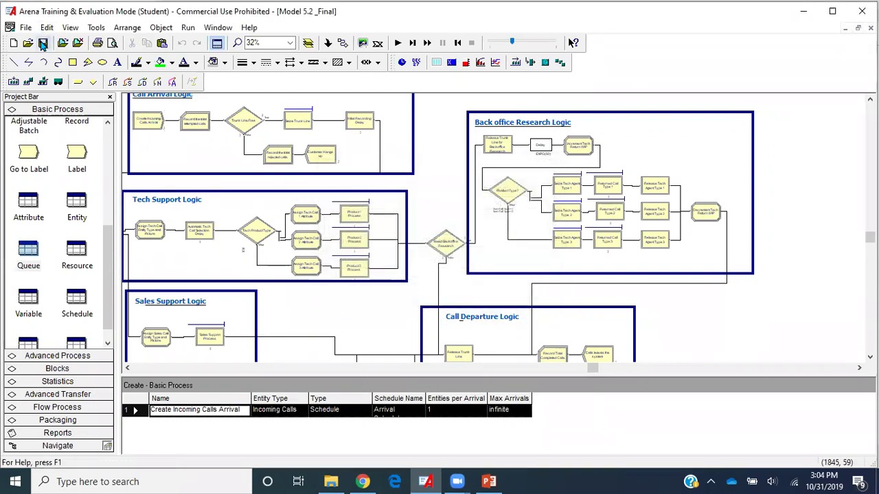
# - Review the replication parameters and terminating condition in the run setup
pyautogui.click(190, 27)
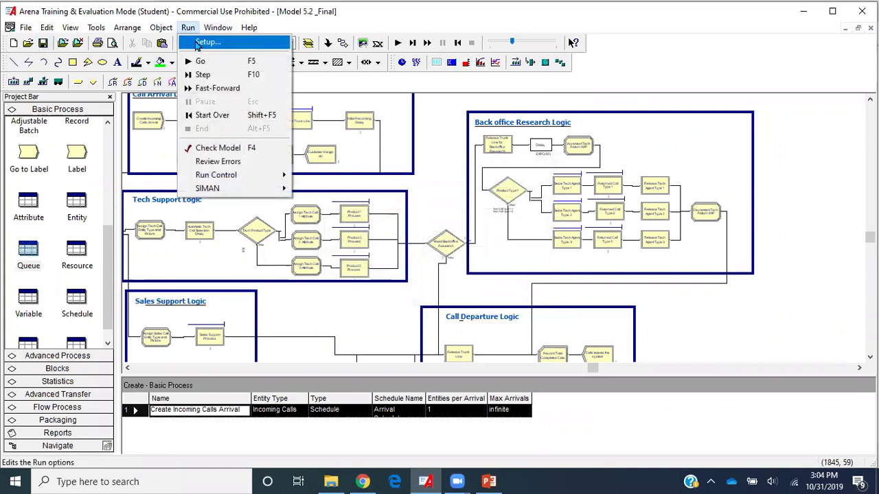
pyautogui.click(206, 41)
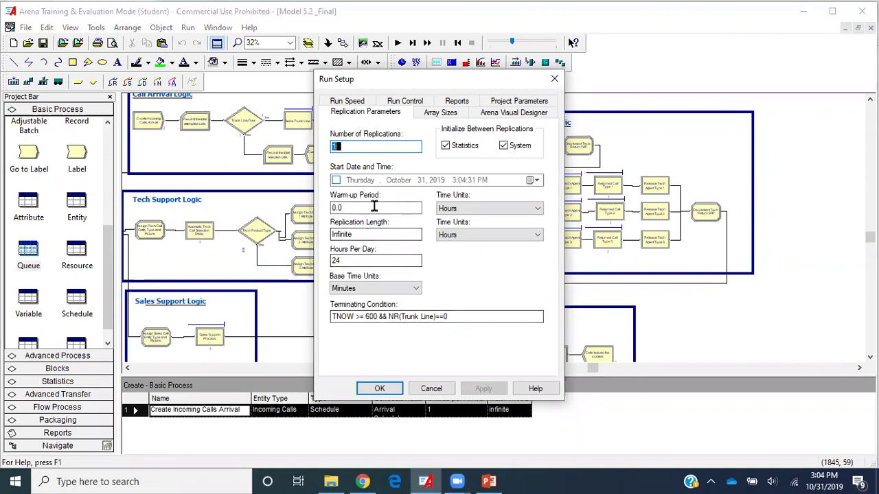
pyautogui.click(392, 397)
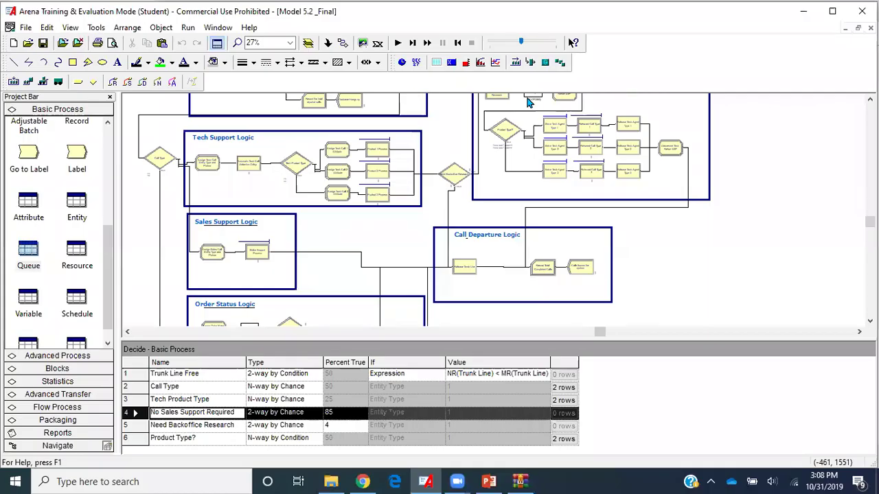
# - Run the simulation and fast-forward it to completion, decline viewing the results, and end the run
pyautogui.click(397, 43)
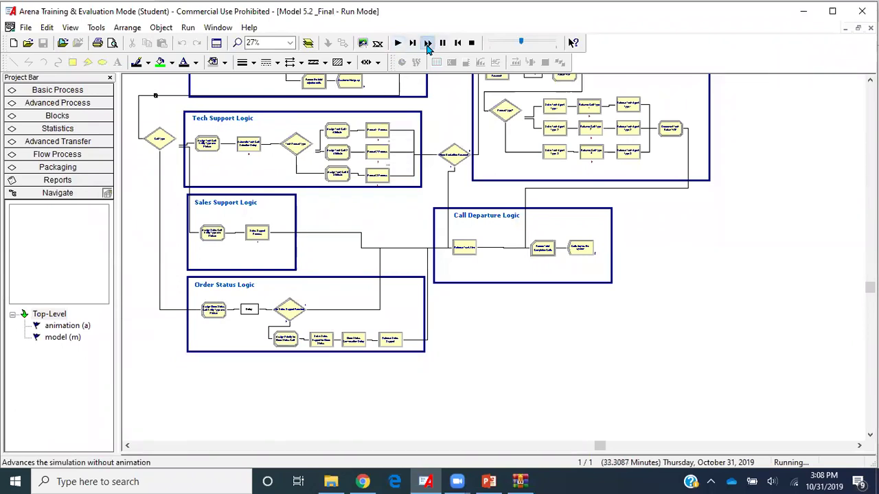
pyautogui.click(428, 44)
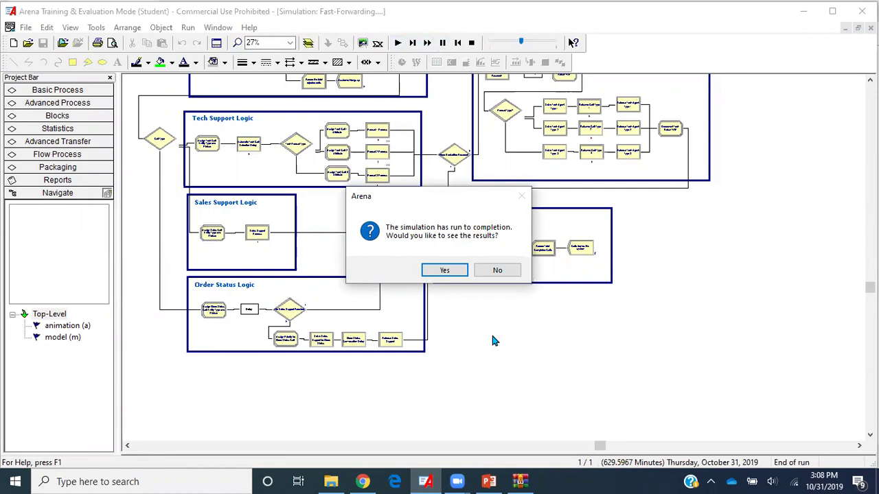
pyautogui.click(495, 273)
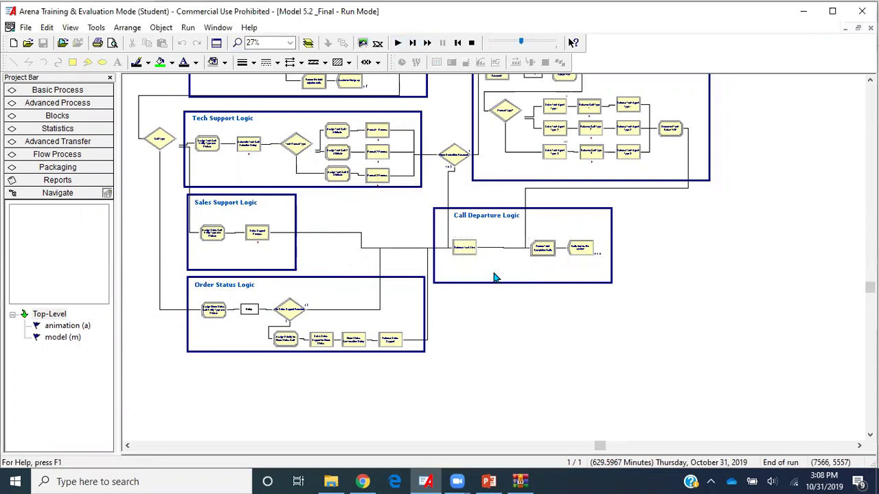
pyautogui.click(471, 43)
# - Check the statistic definition of the Record the total rejected calls module in Call Arrival Logic
pyautogui.scroll(3, 536, 235)
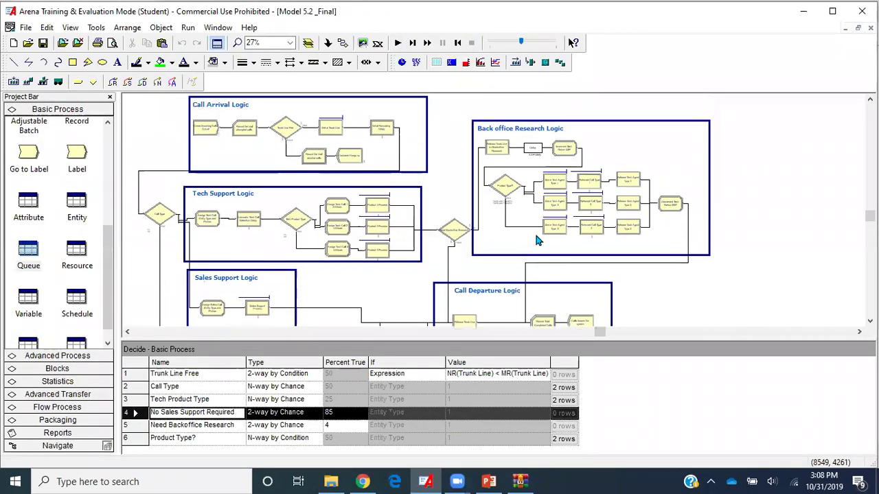
pyautogui.scroll(-1, 538, 238)
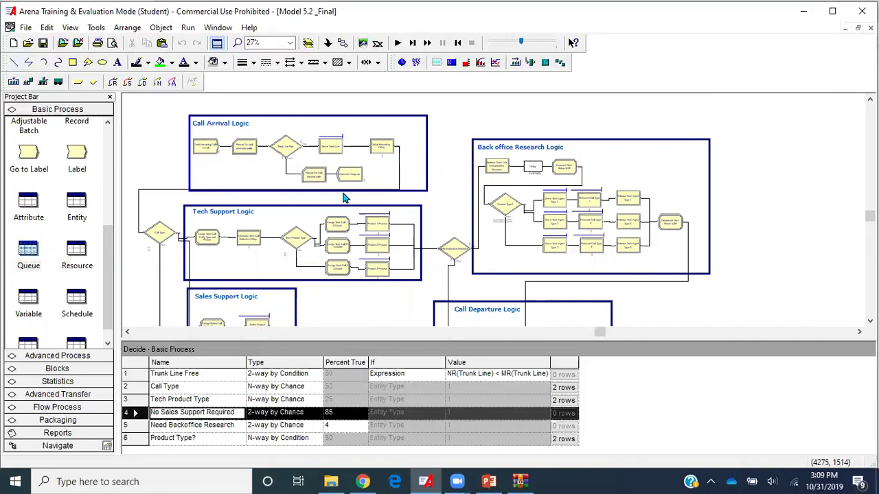
pyautogui.doubleClick(314, 175)
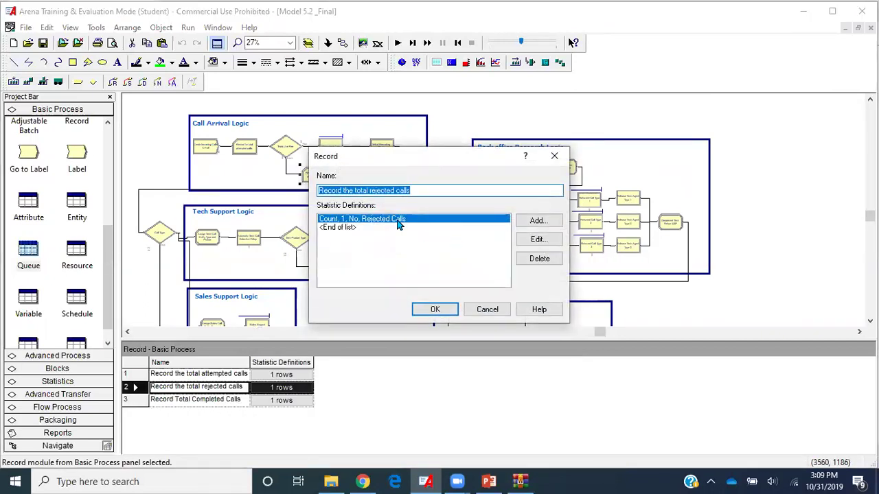
pyautogui.click(430, 312)
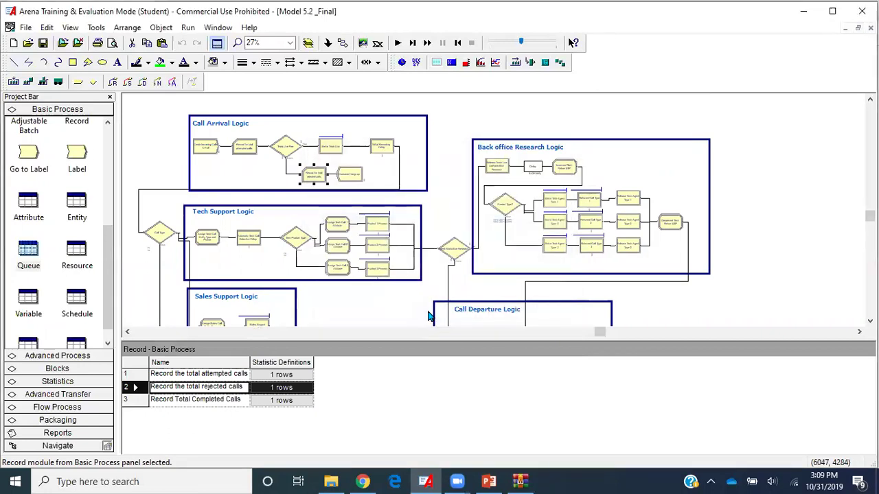